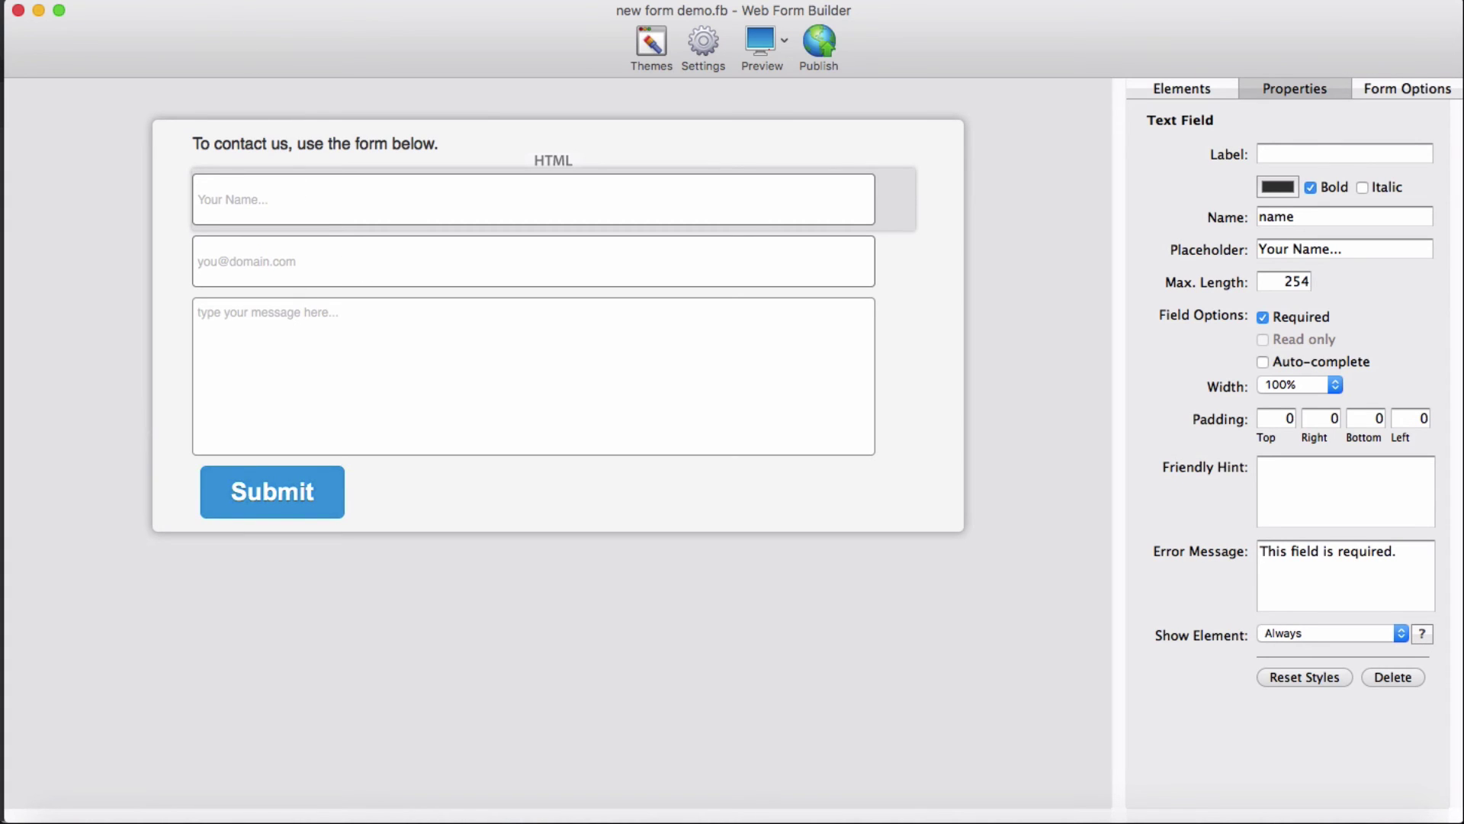
Step: Start a new blank form project and discard the current project's unsaved changes
{"action": "left_click", "coordinate": [221, 0]}
{"action": "left_click", "coordinate": [219, 12]}
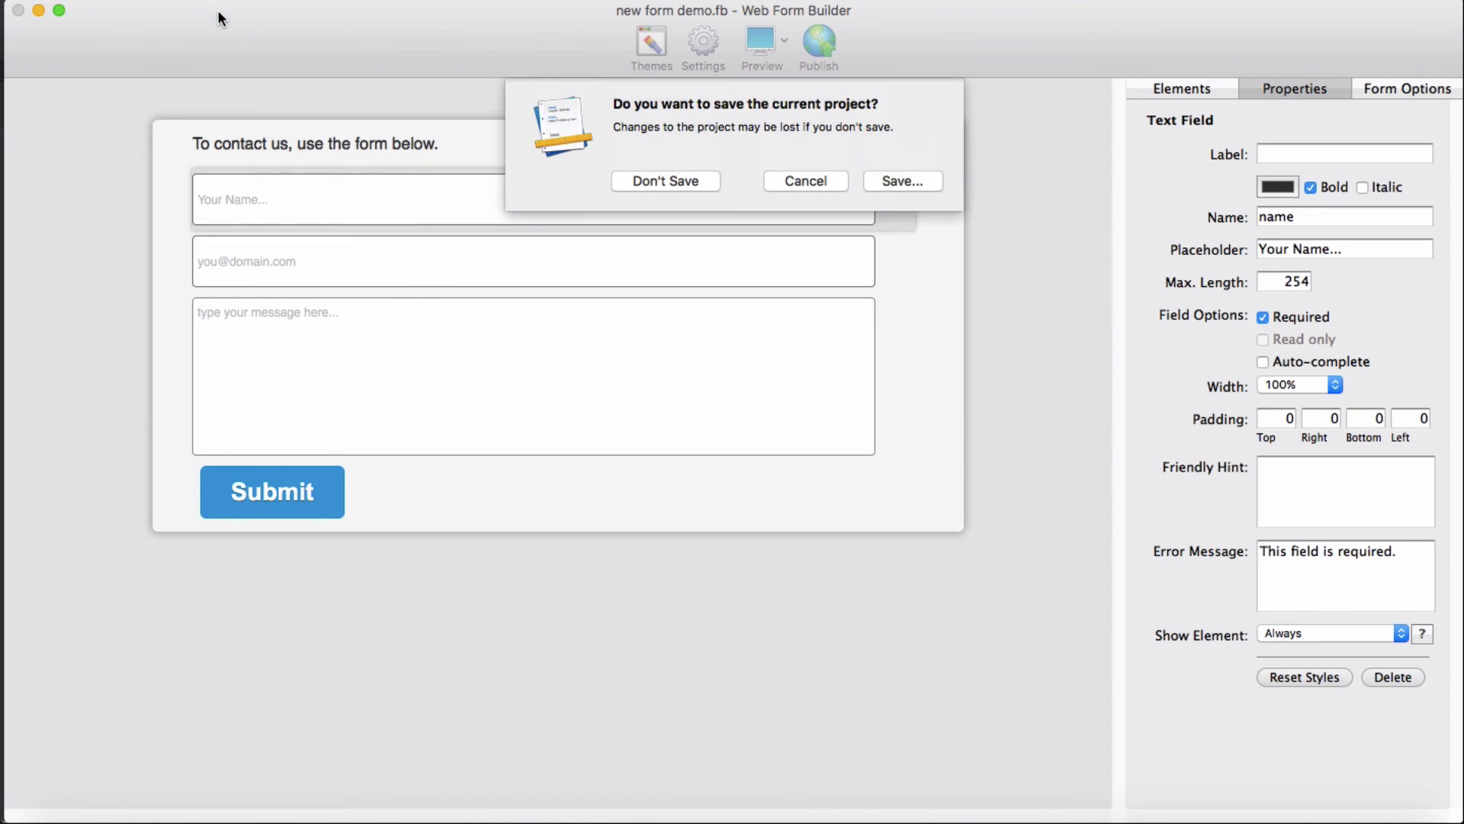
{"action": "left_click", "coordinate": [672, 183]}
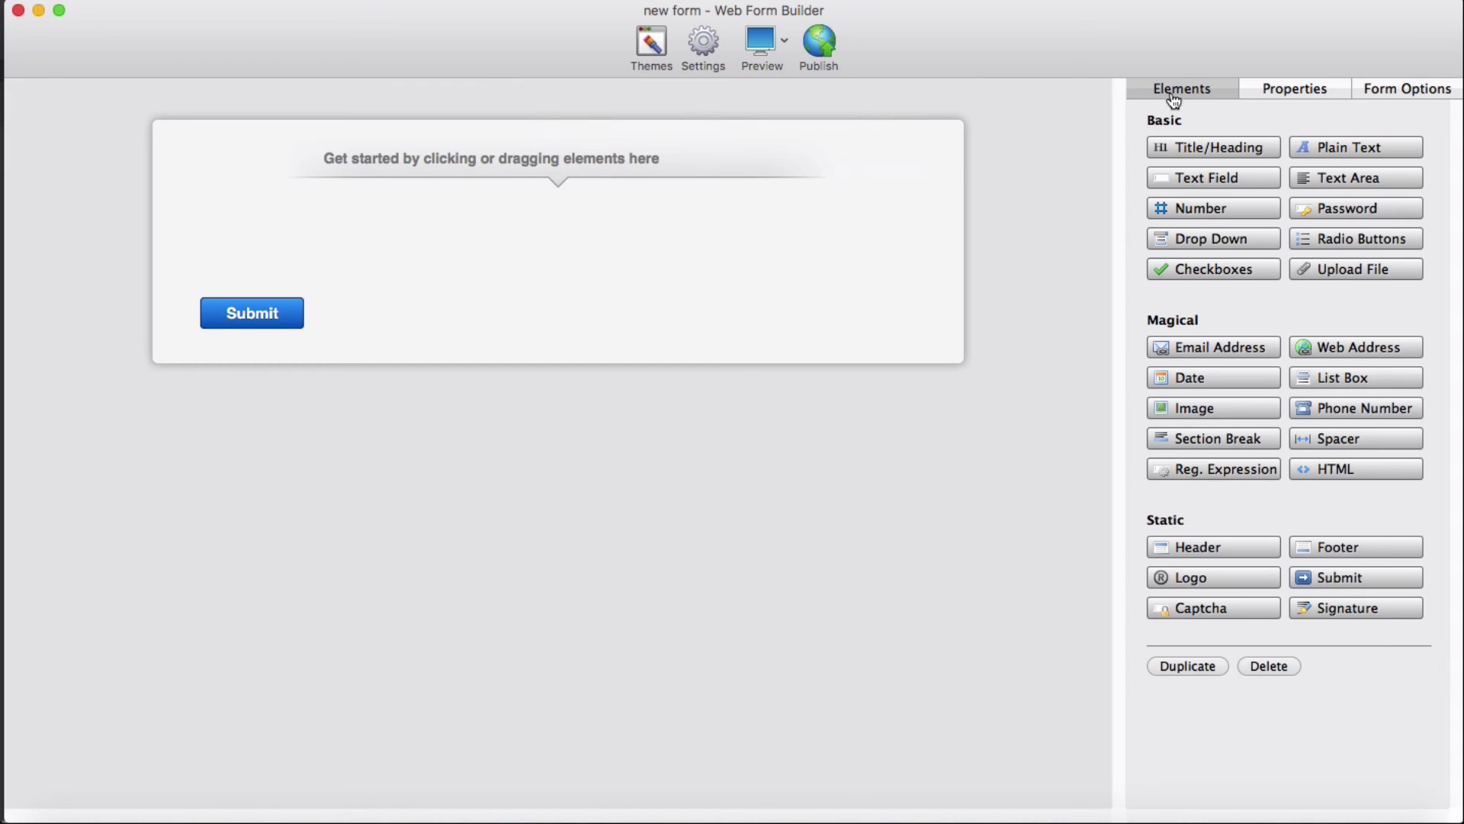
Step: Add a Title/Heading element to the form with the label "To contact us, use the form below."
{"action": "left_click", "coordinate": [1234, 150]}
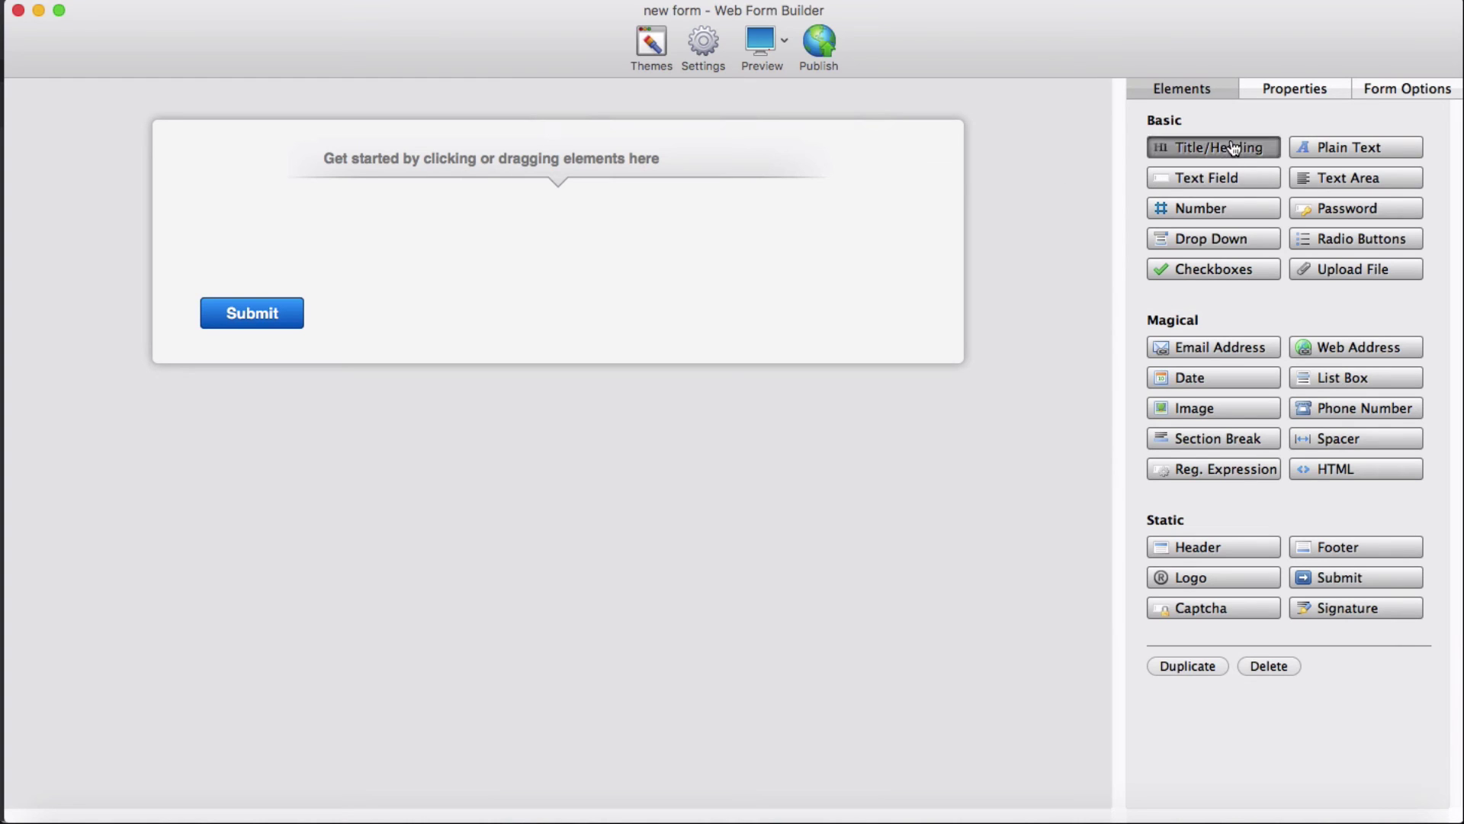
{"action": "left_click", "coordinate": [382, 171]}
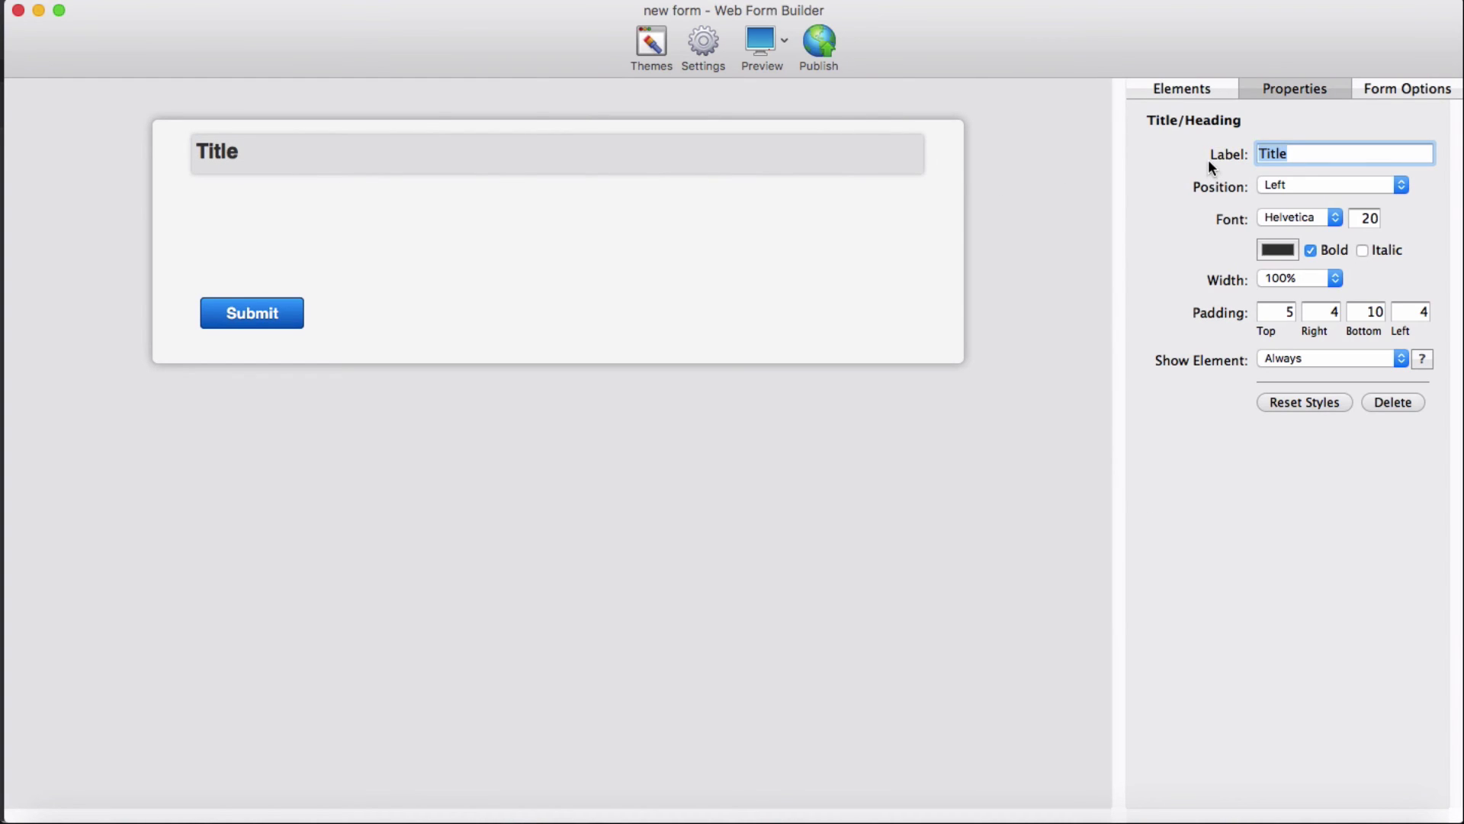
{"action": "type", "text": "To contact us, use the form below.This field cannot be left blank."}
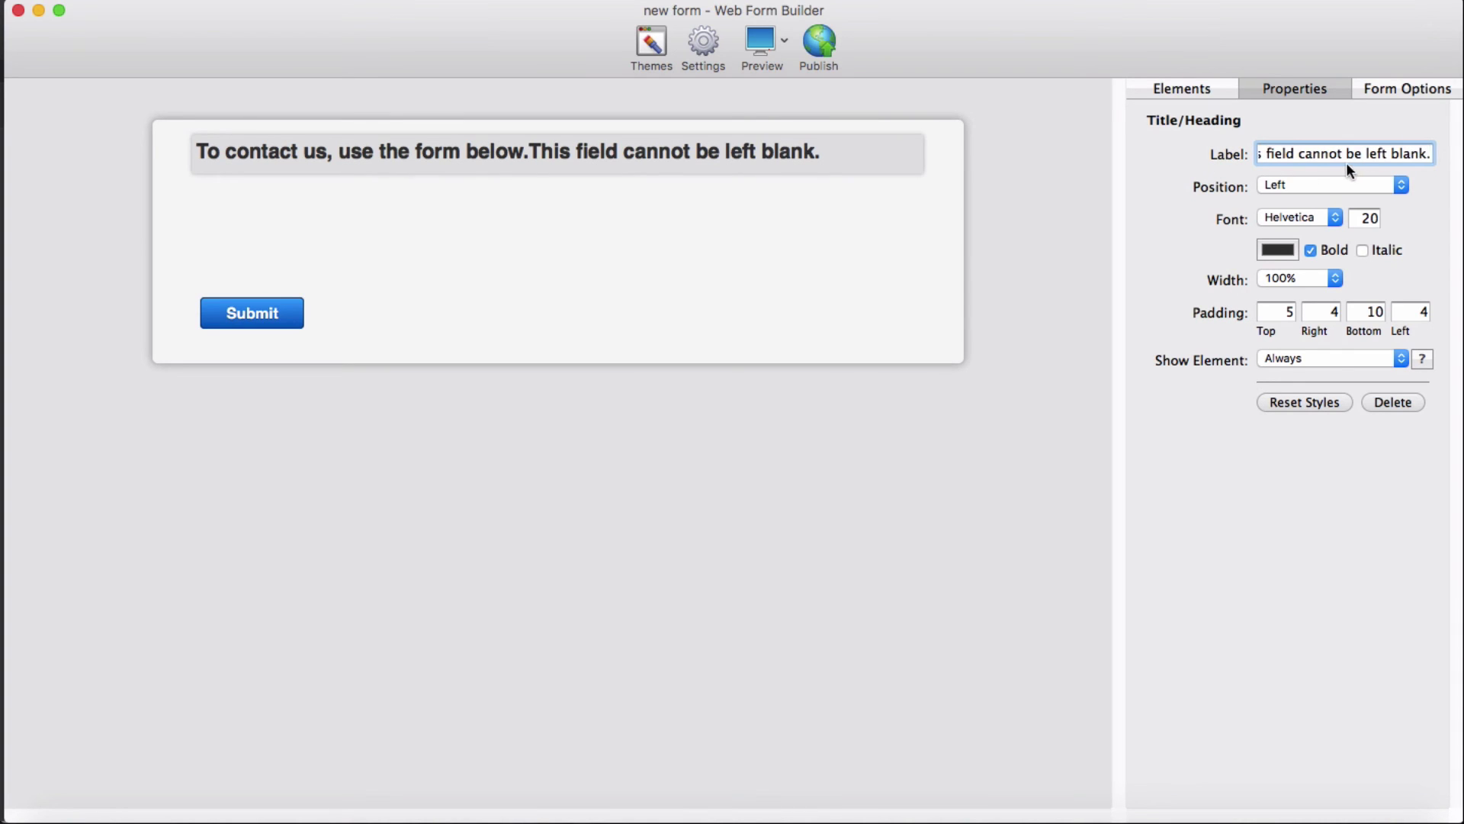
{"action": "left_click_drag", "start_coordinate": [1266, 155], "coordinate": [1459, 150]}
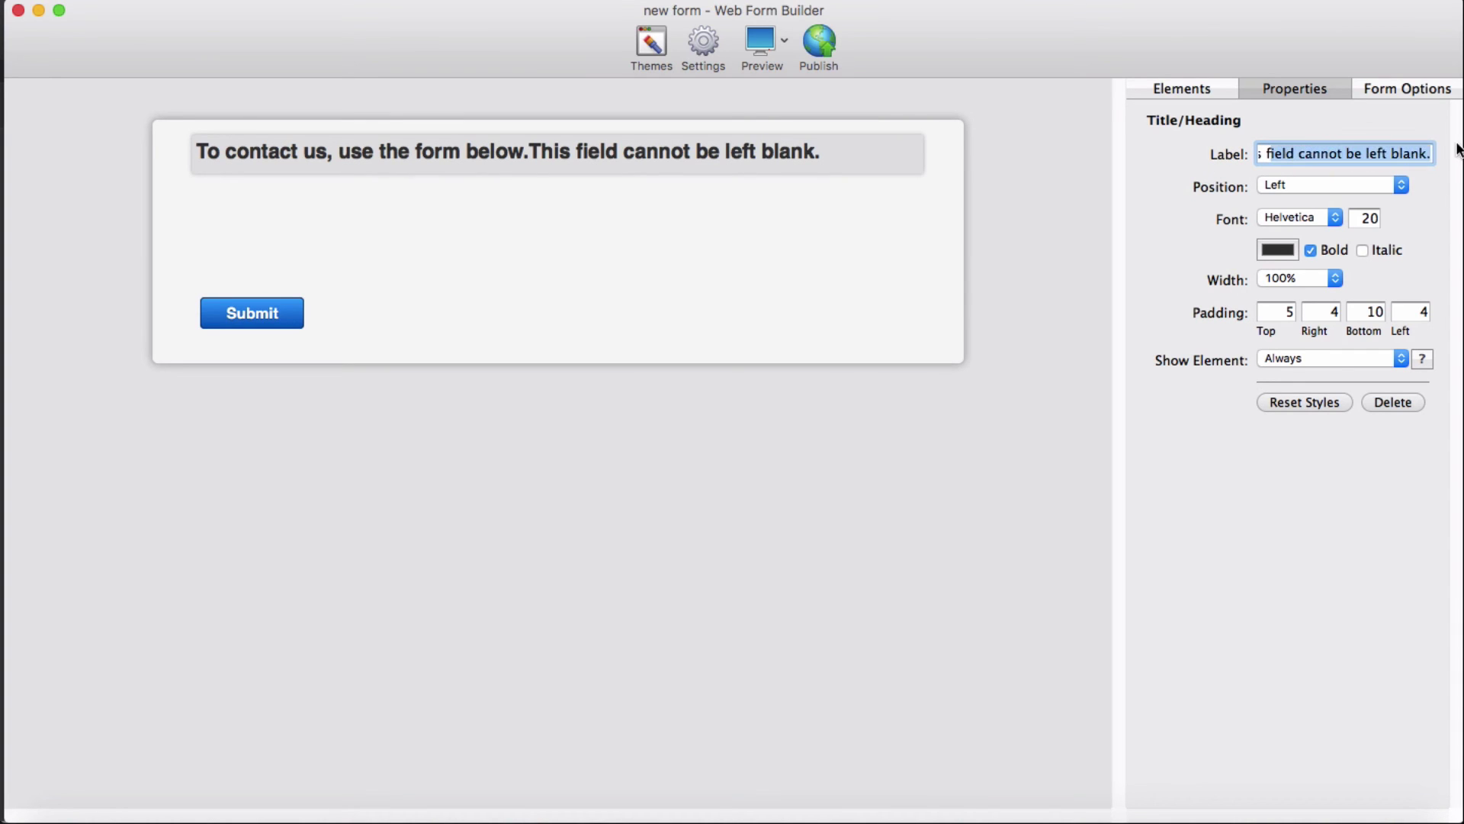
{"action": "key", "text": "BackSpace"}
{"action": "key", "text": "BackSpace"}
{"action": "key", "text": "BackSpace"}
{"action": "key", "text": "BackSpace"}
{"action": "key", "text": "BackSpace"}
{"action": "key", "text": "BackSpace"}
{"action": "key", "text": "BackSpace"}
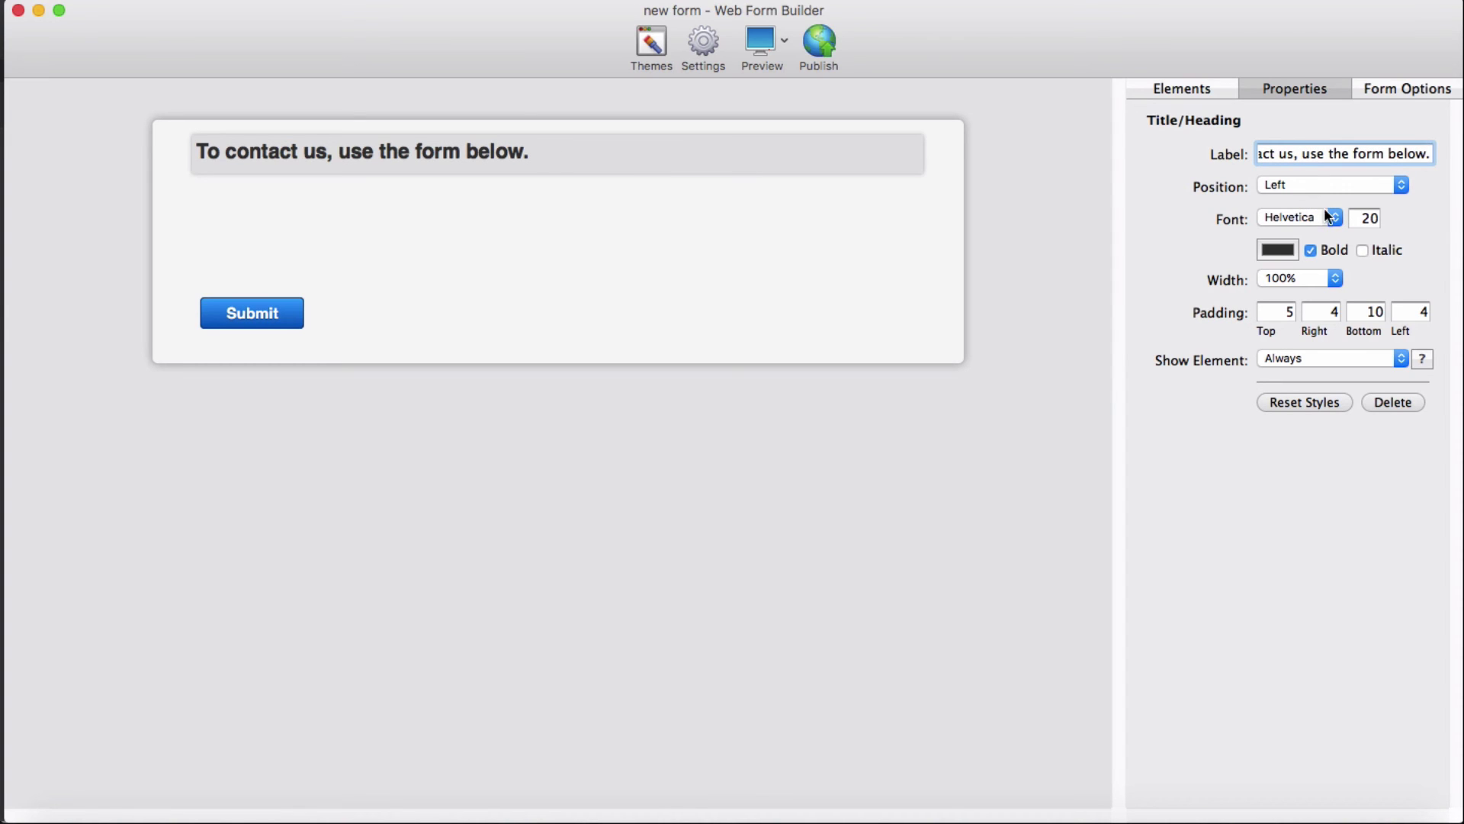
Step: Set the heading's font size to 16 and turn off bold
{"action": "left_click", "coordinate": [1357, 219]}
{"action": "type", "text": "16"}
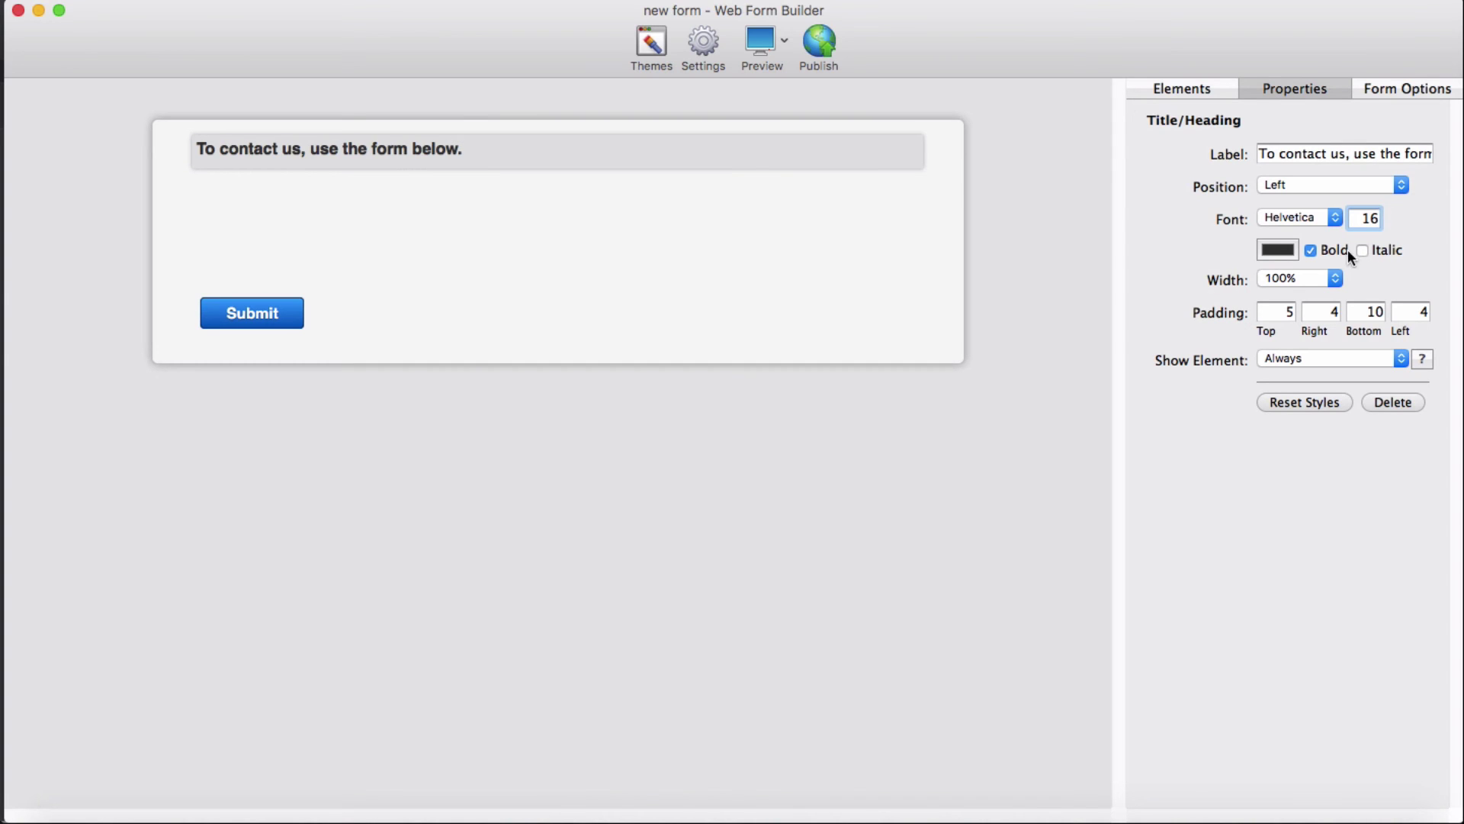
{"action": "left_click", "coordinate": [1313, 250]}
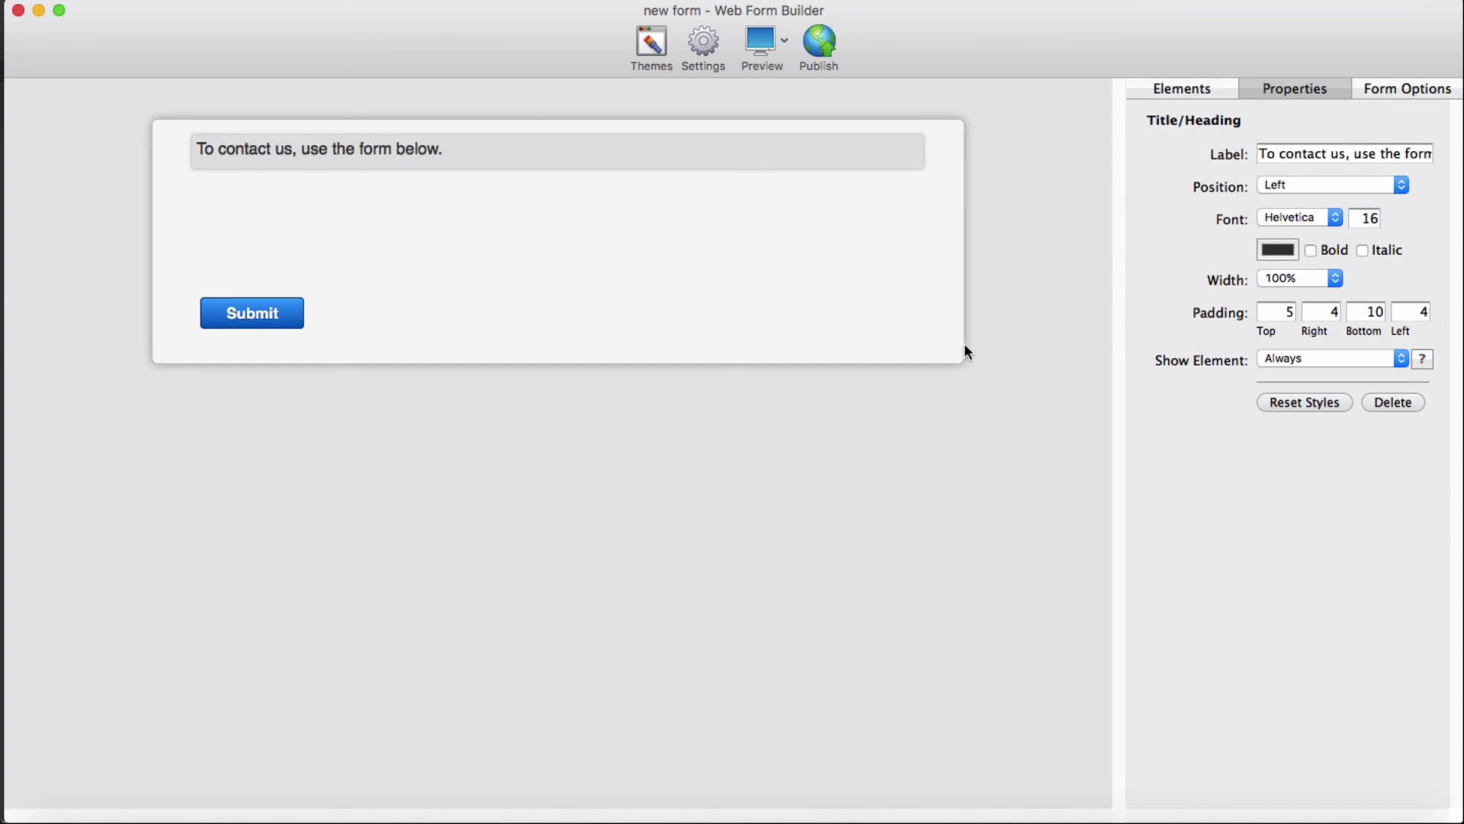
Step: Set the heading's top, right, bottom and left padding to 0
{"action": "double_click", "coordinate": [1288, 313]}
{"action": "type", "text": "0"}
{"action": "key", "text": "Tab"}
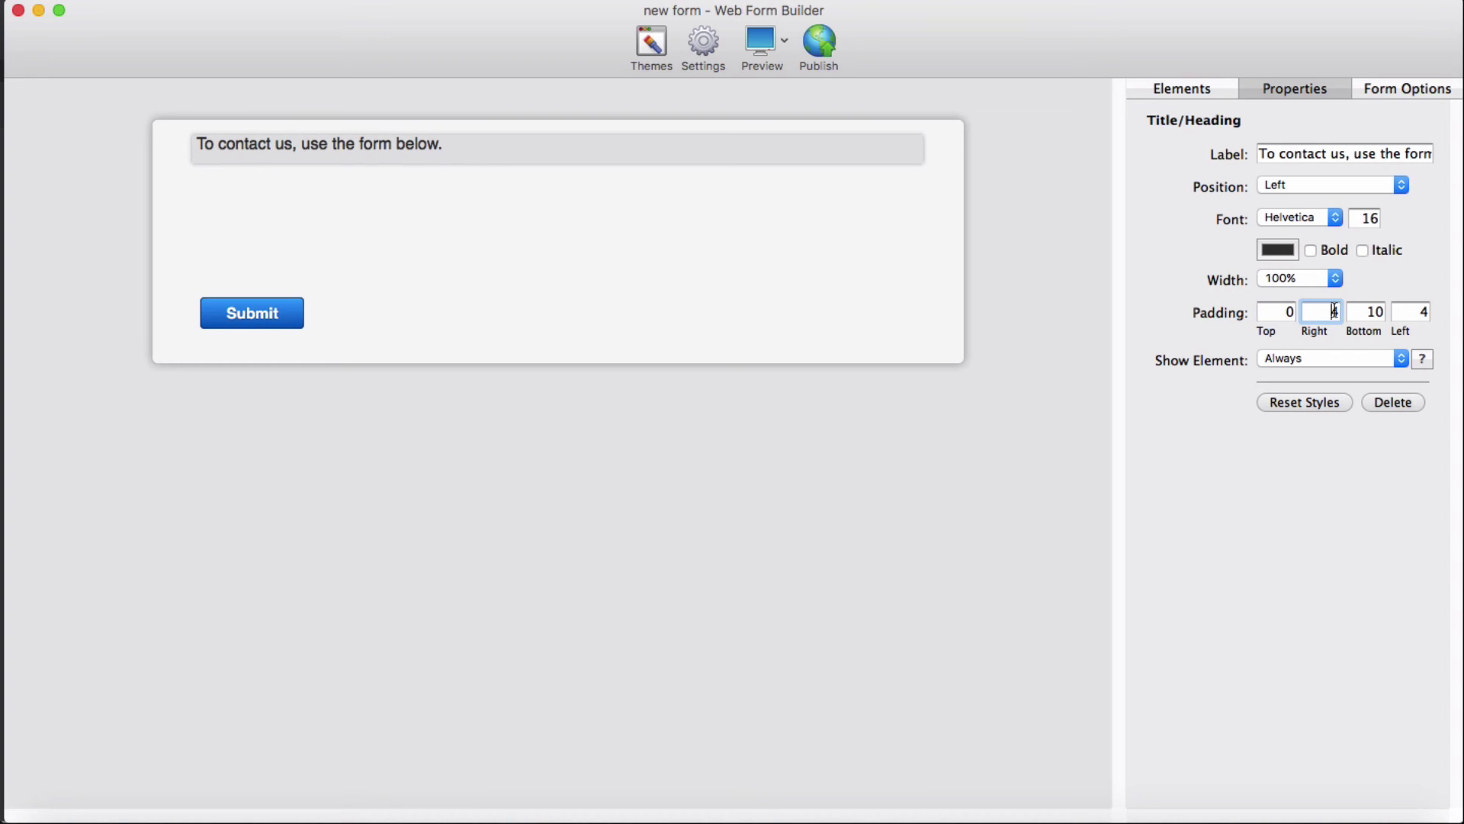
{"action": "type", "text": "0"}
{"action": "key", "text": "Tab"}
{"action": "type", "text": "0"}
{"action": "left_click", "coordinate": [1421, 311]}
{"action": "key", "text": "BackSpace"}
{"action": "type", "text": "0"}
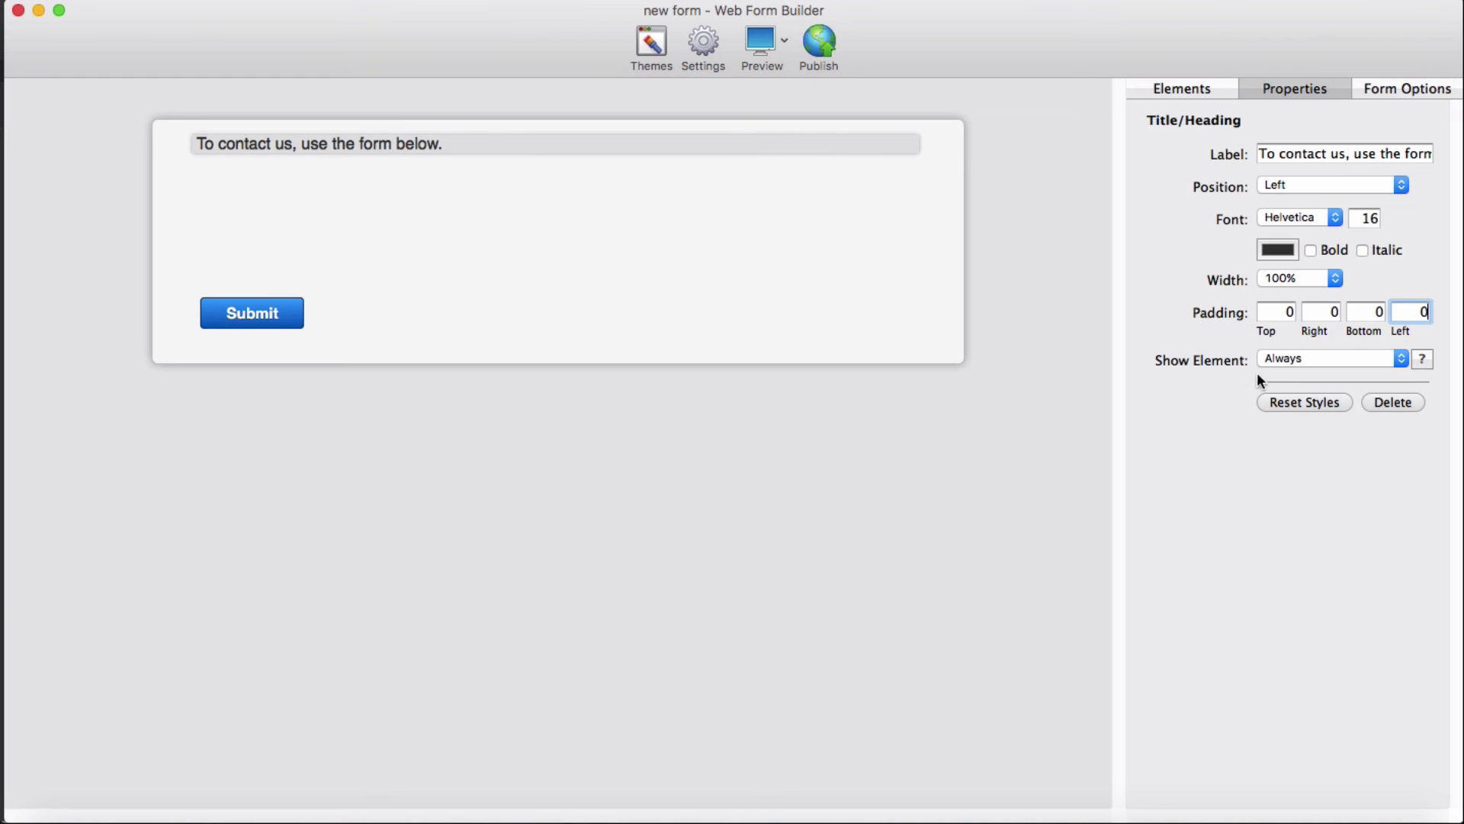
{"action": "left_click", "coordinate": [1050, 424]}
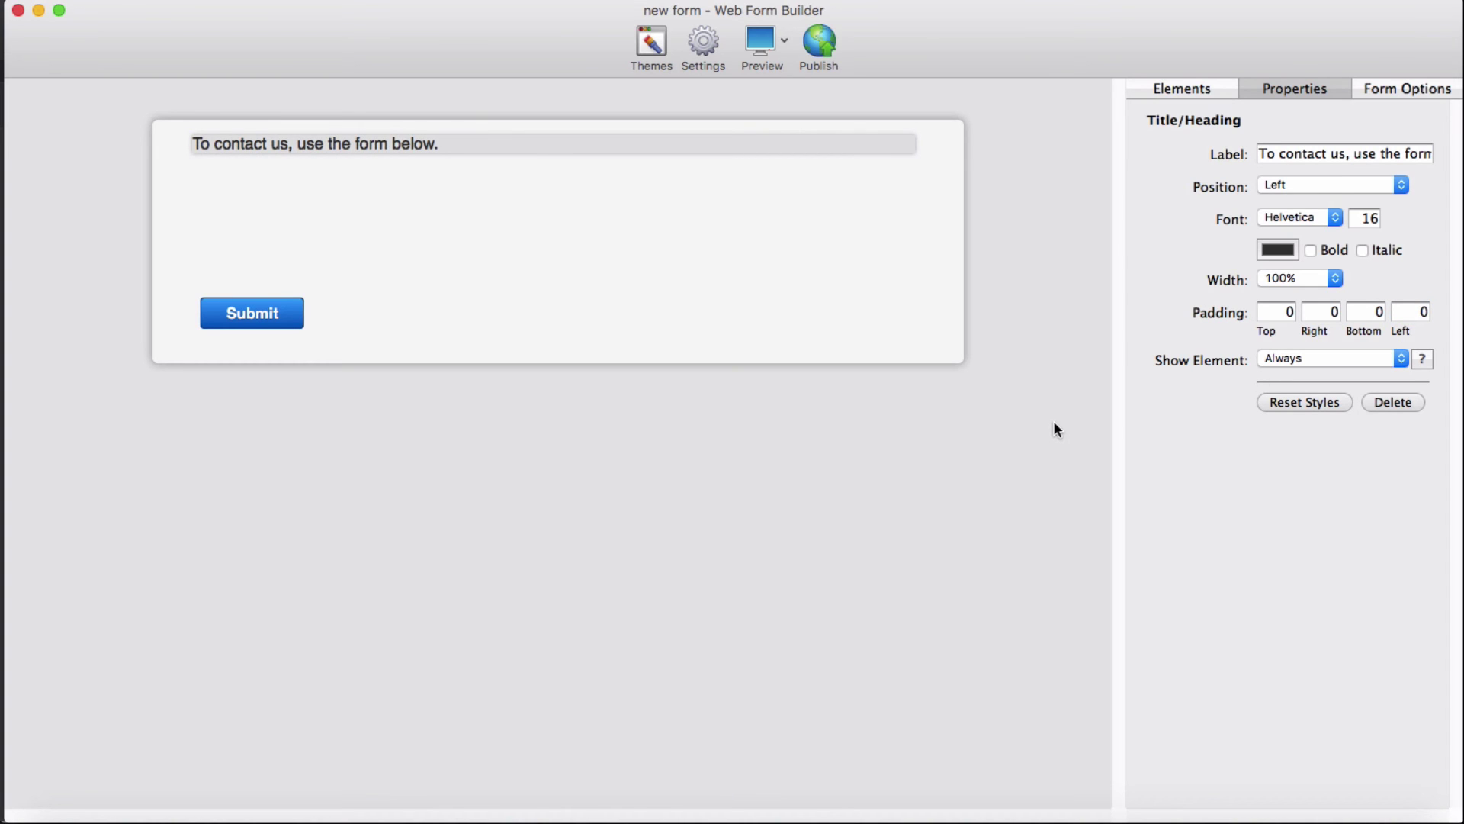
Step: Add a Text Field below the heading, clear its label and set its name to "name"
{"action": "left_click", "coordinate": [1183, 91]}
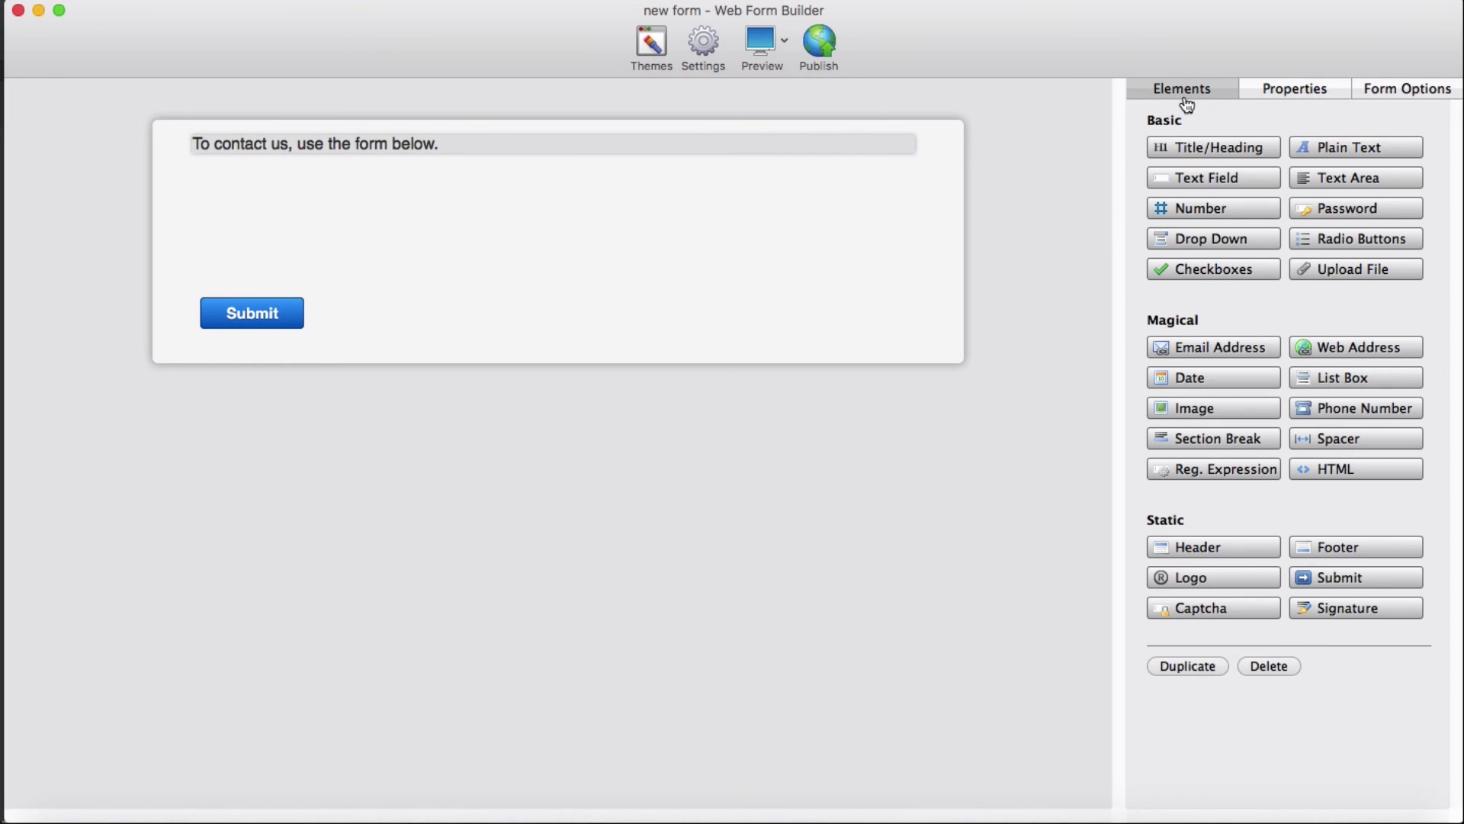
{"action": "left_click", "coordinate": [1209, 183]}
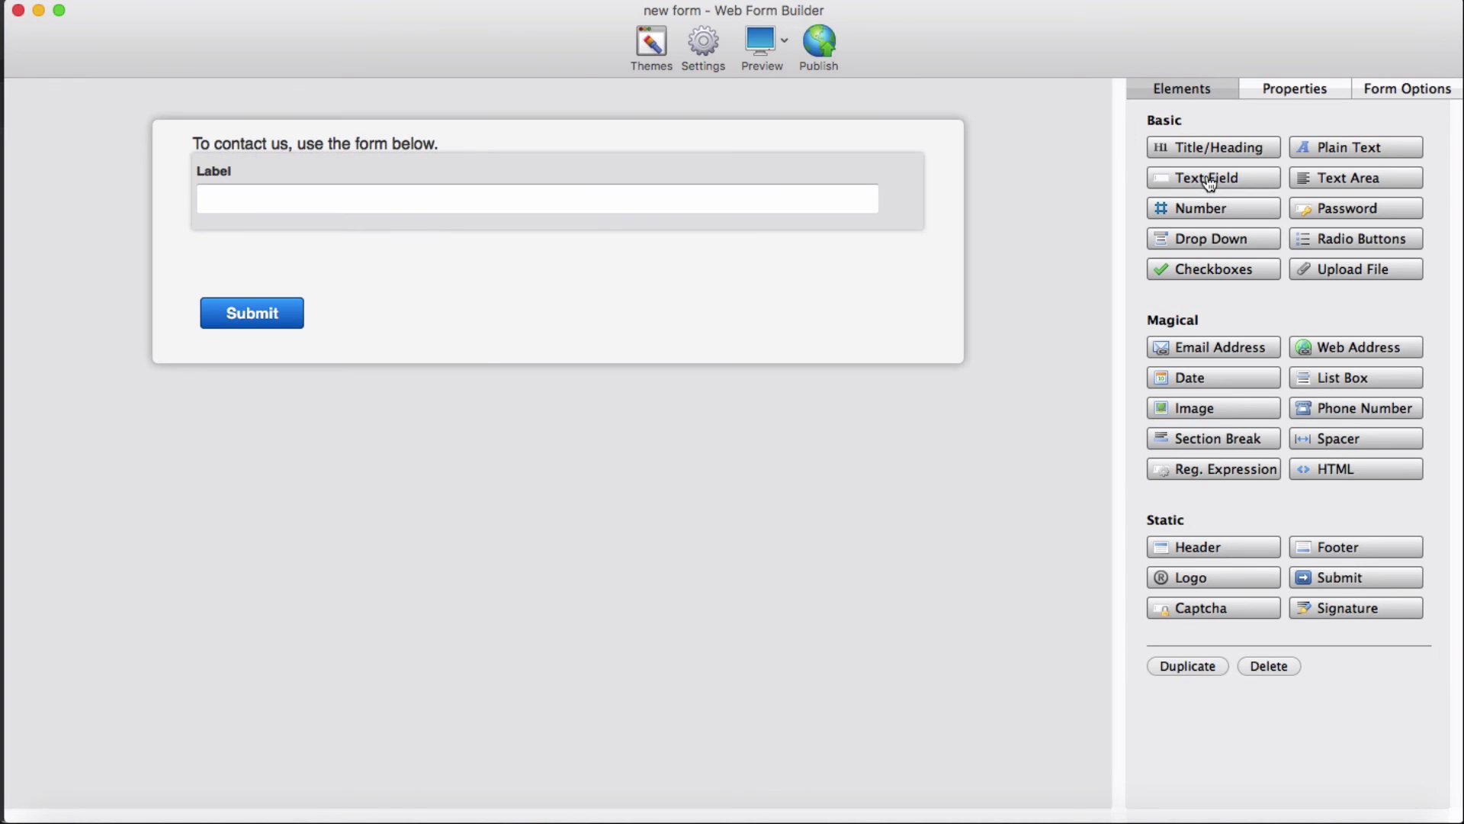
{"action": "left_click", "coordinate": [825, 206]}
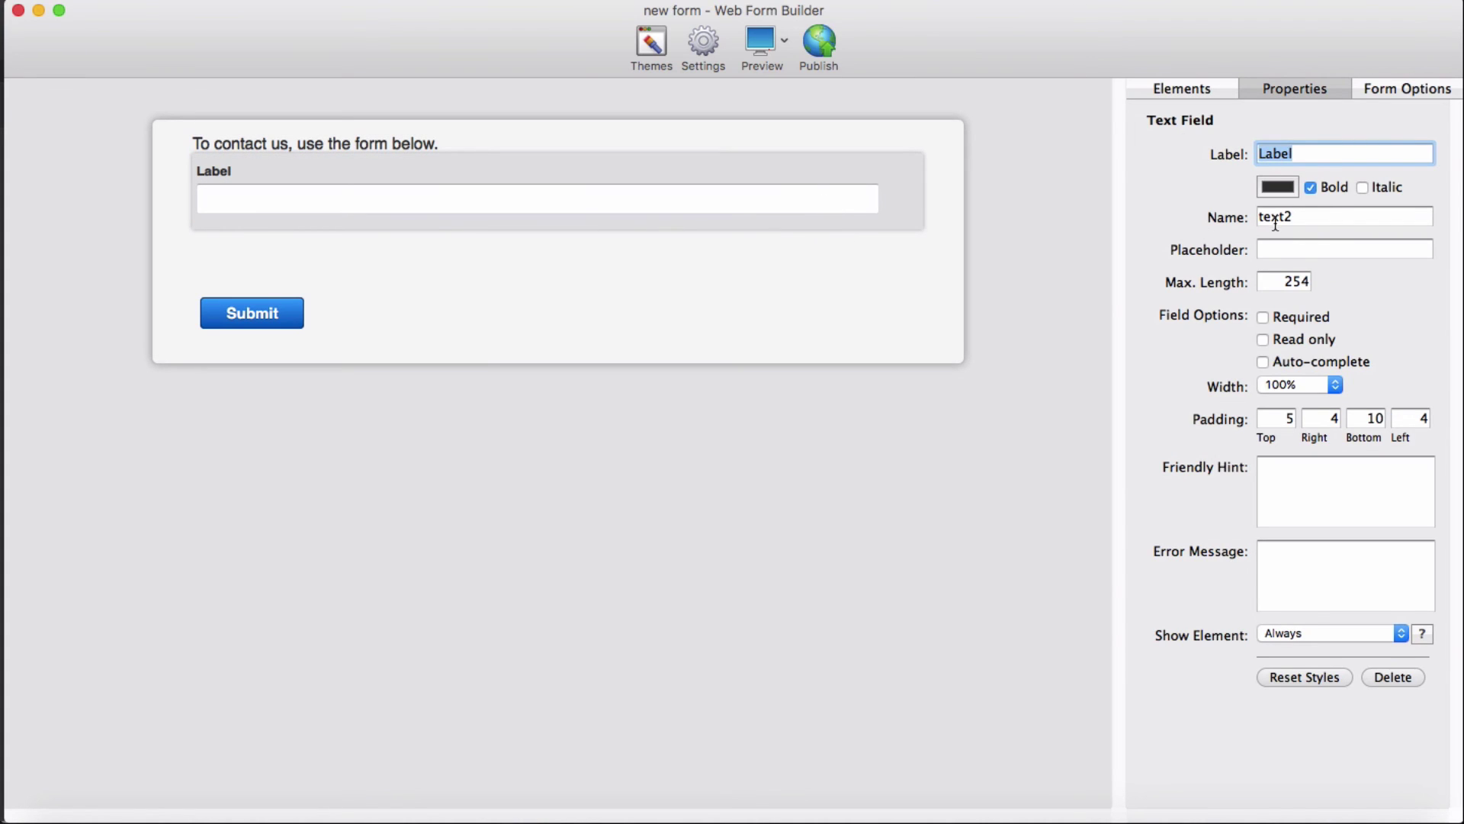
{"action": "key", "text": "BackSpace"}
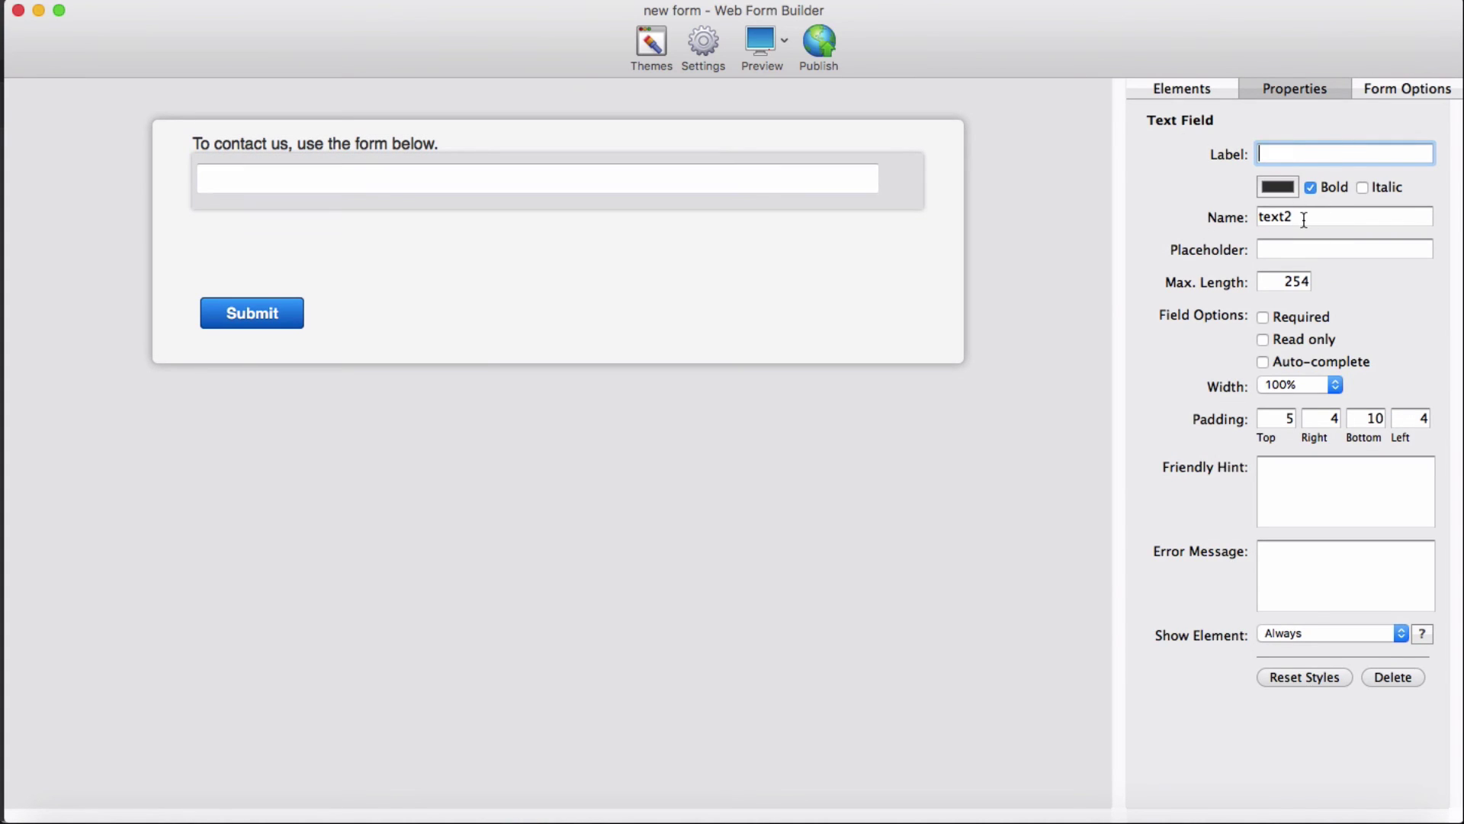
{"action": "key", "text": "Tab"}
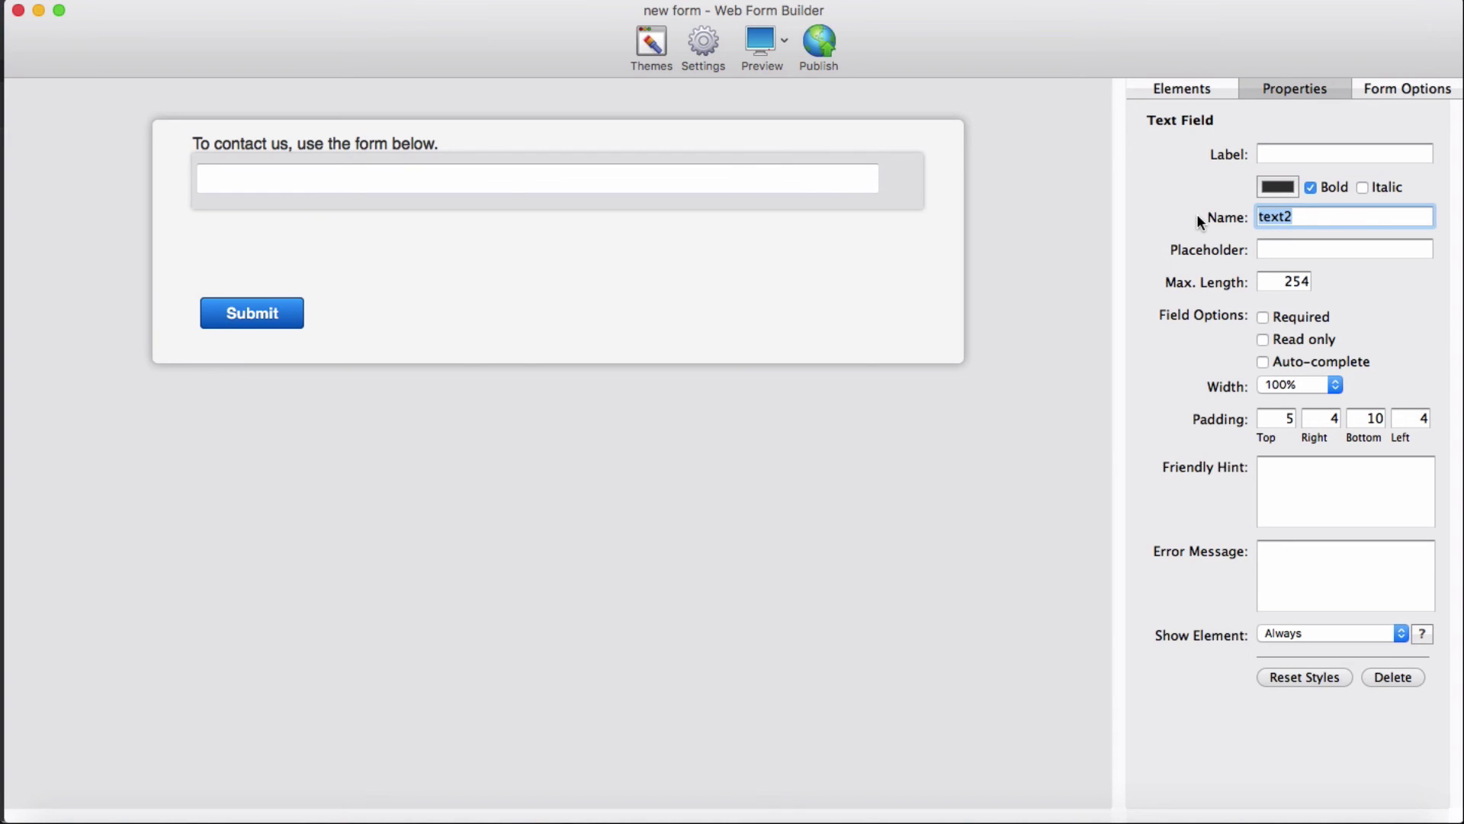
{"action": "type", "text": "Name"}
{"action": "key", "text": "Return"}
{"action": "type", "text": "name"}
Step: Give the text field the placeholder "Your Name..." and make it required
{"action": "left_click", "coordinate": [1301, 242]}
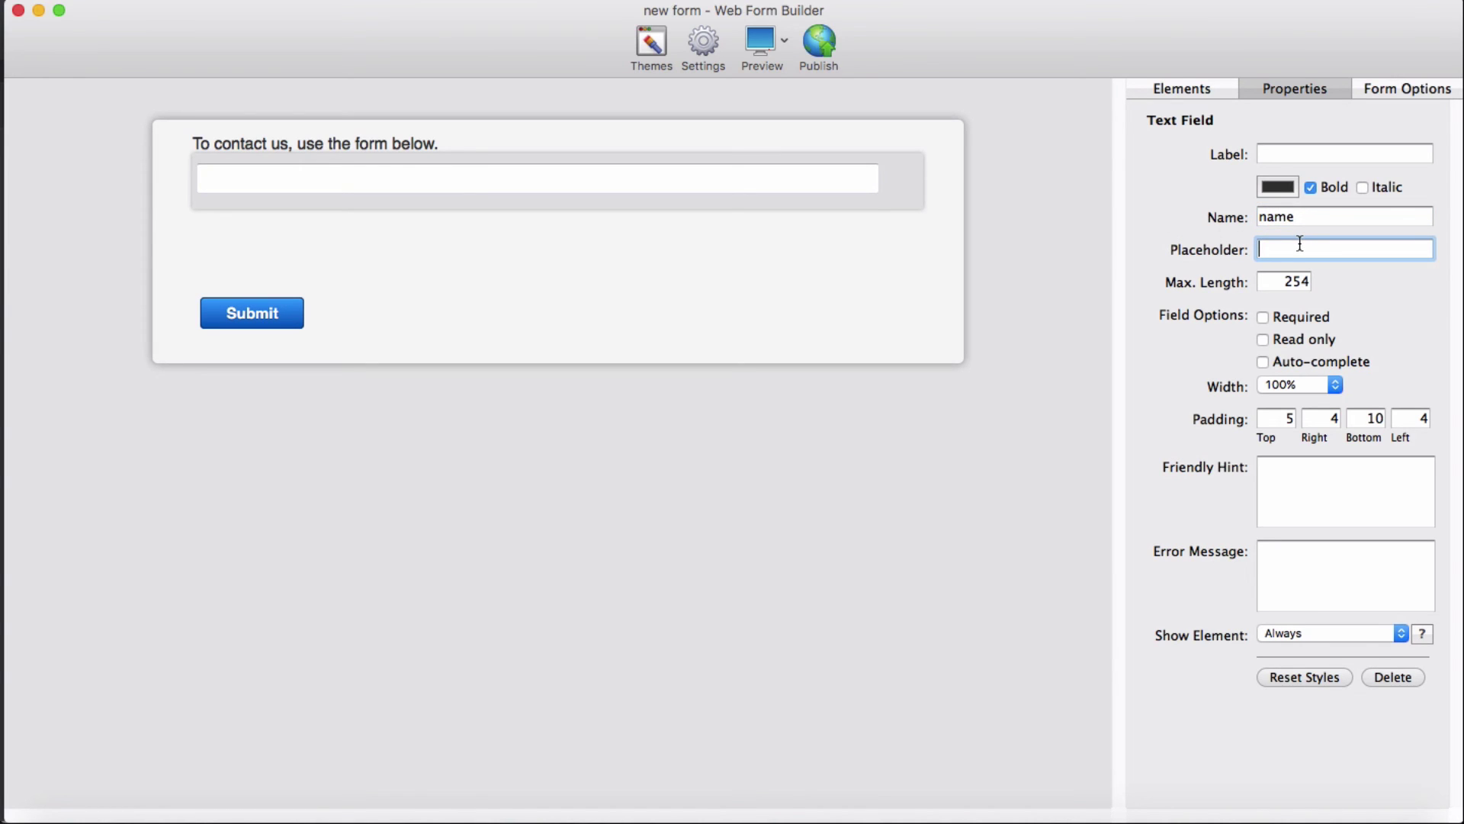
{"action": "type", "text": "Your Name."}
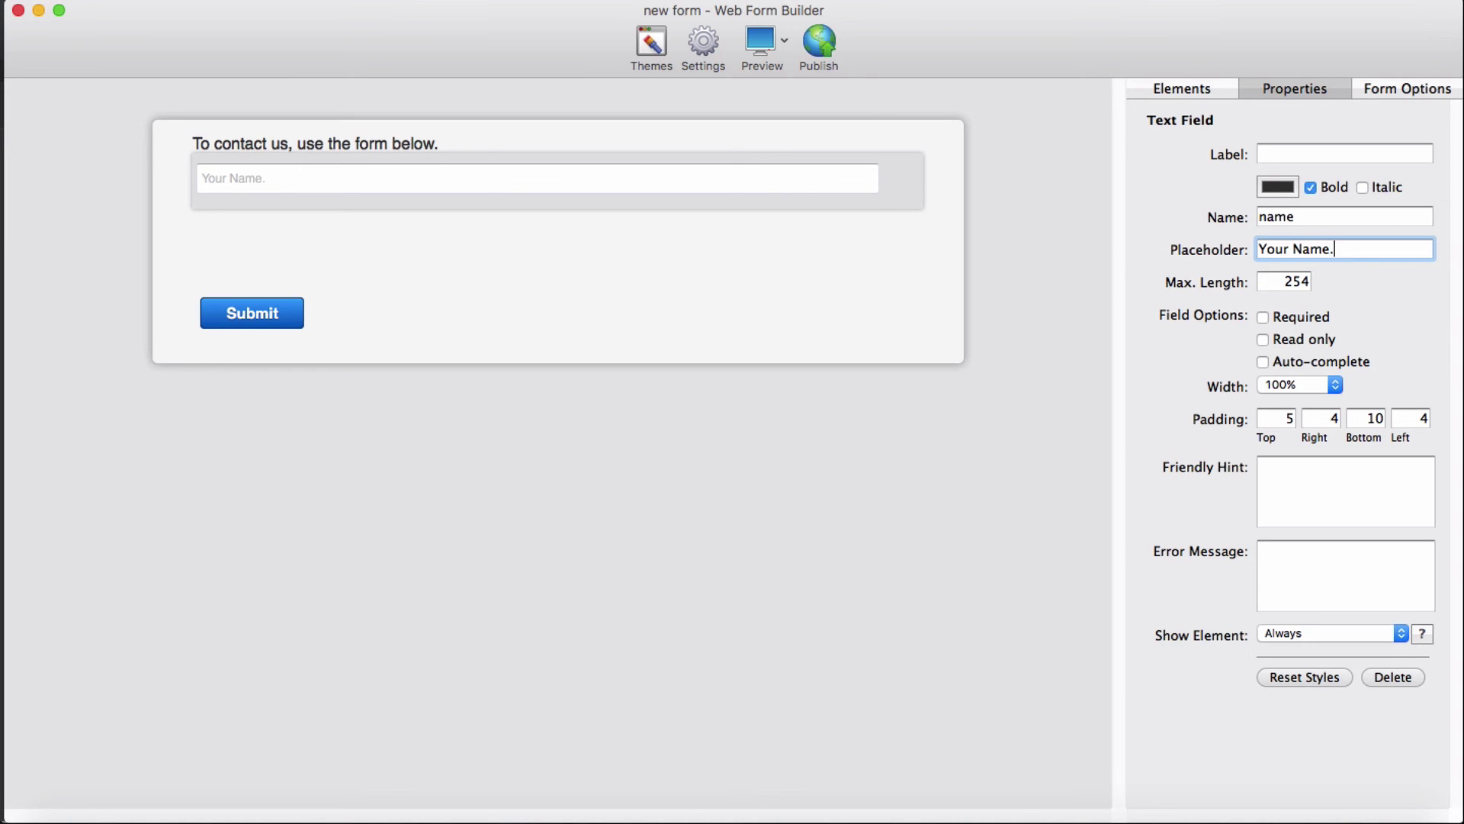
{"action": "type", "text": ".."}
{"action": "left_click", "coordinate": [1263, 318]}
Step: Set the text field's error message to "This field cannot be left blank." and copy that message
{"action": "left_click", "coordinate": [1304, 558]}
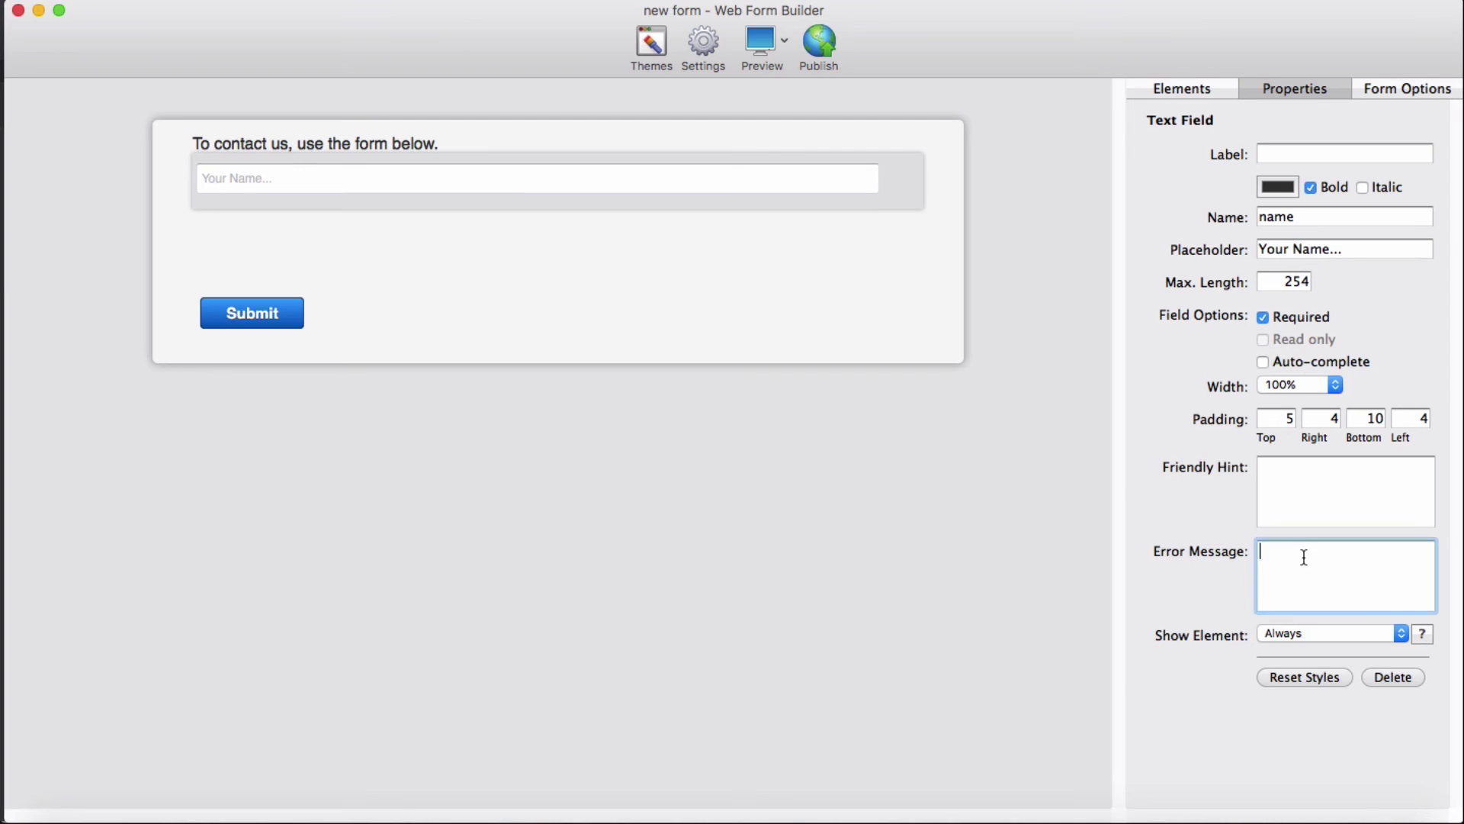
{"action": "type", "text": "To contact us, use the form below.This field cannot be left blank."}
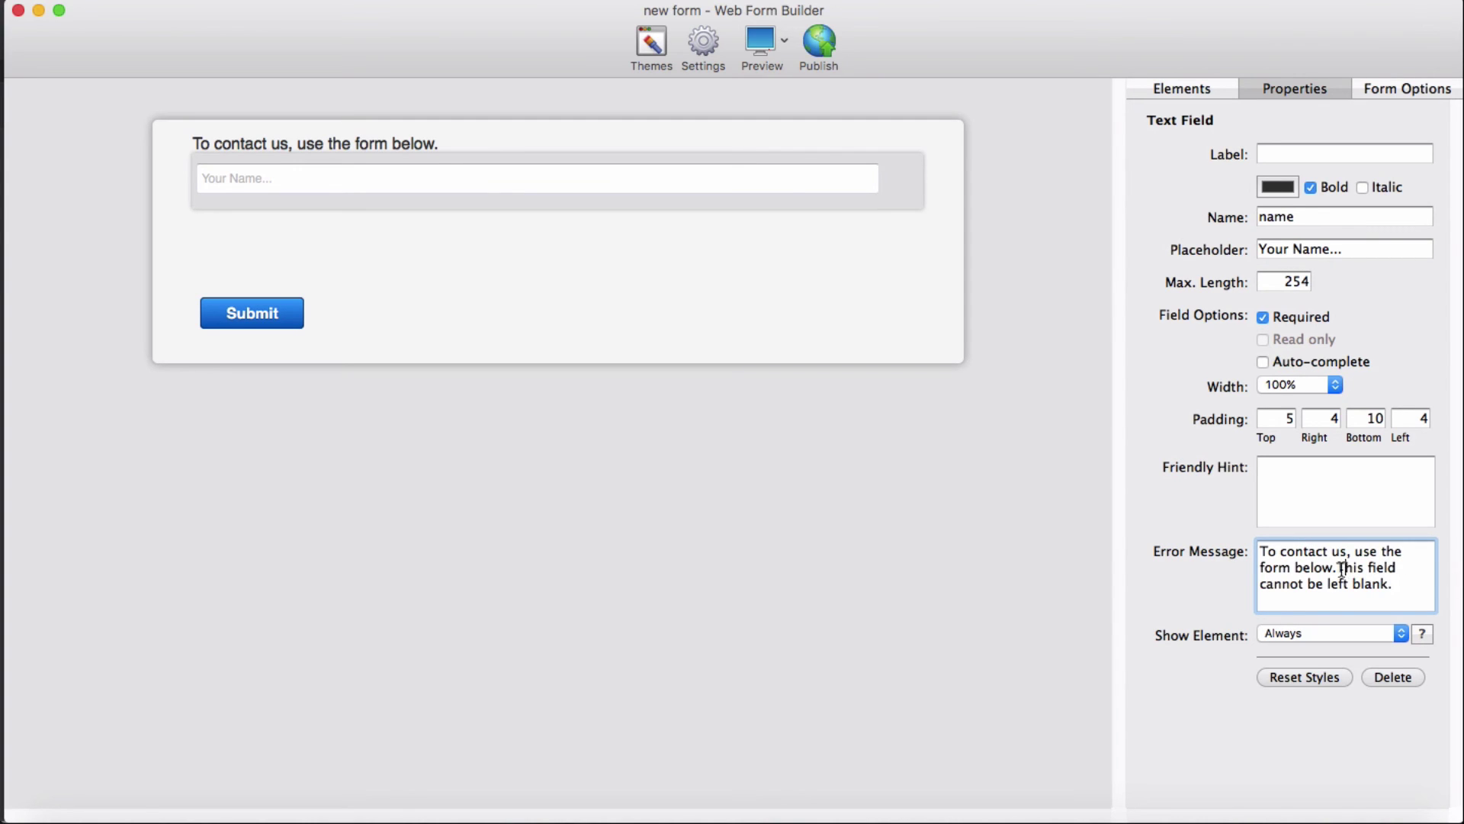
{"action": "left_click_drag", "start_coordinate": [1342, 569], "coordinate": [1246, 541]}
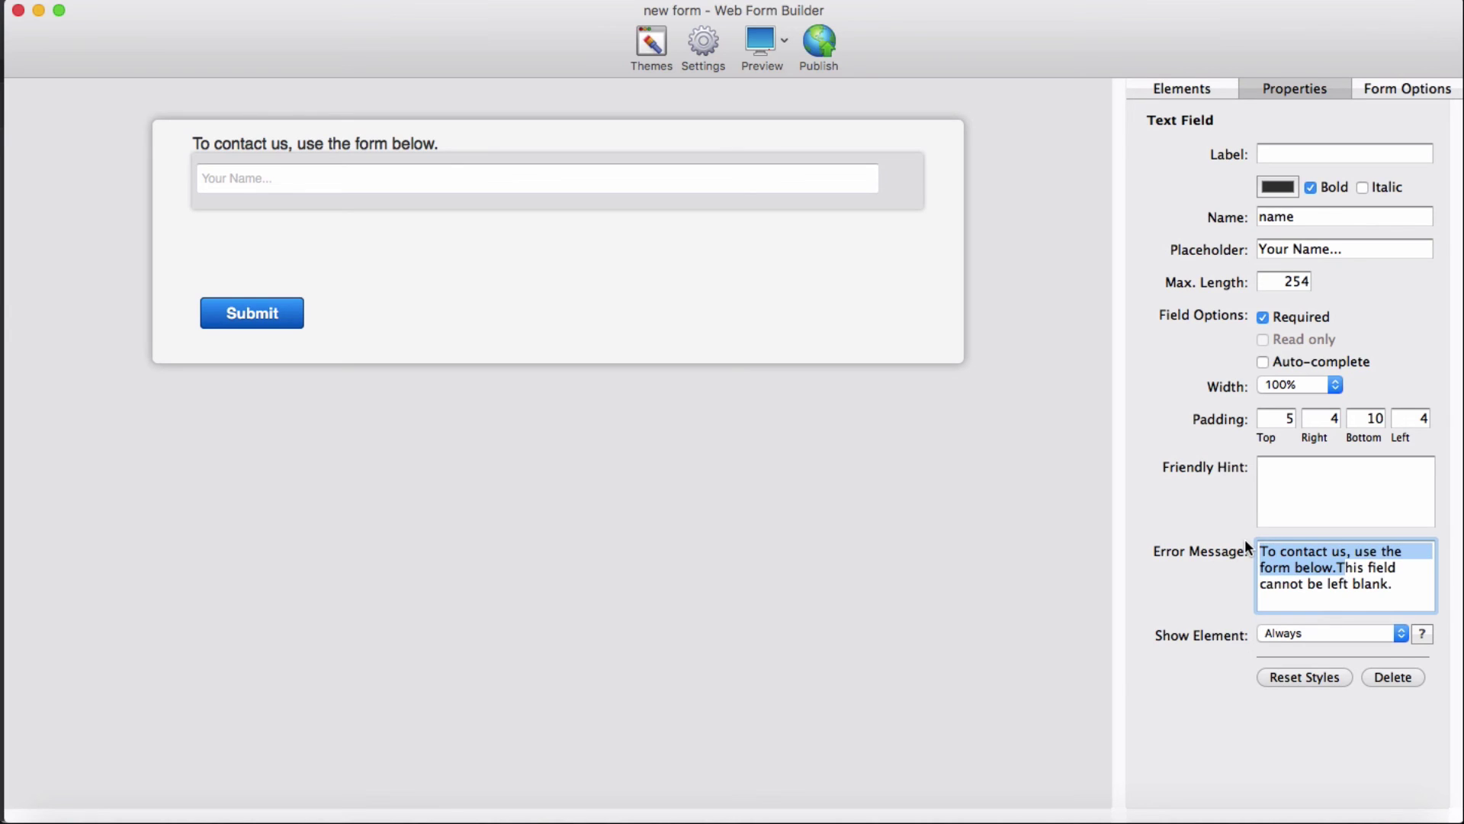
{"action": "key", "text": "BackSpace"}
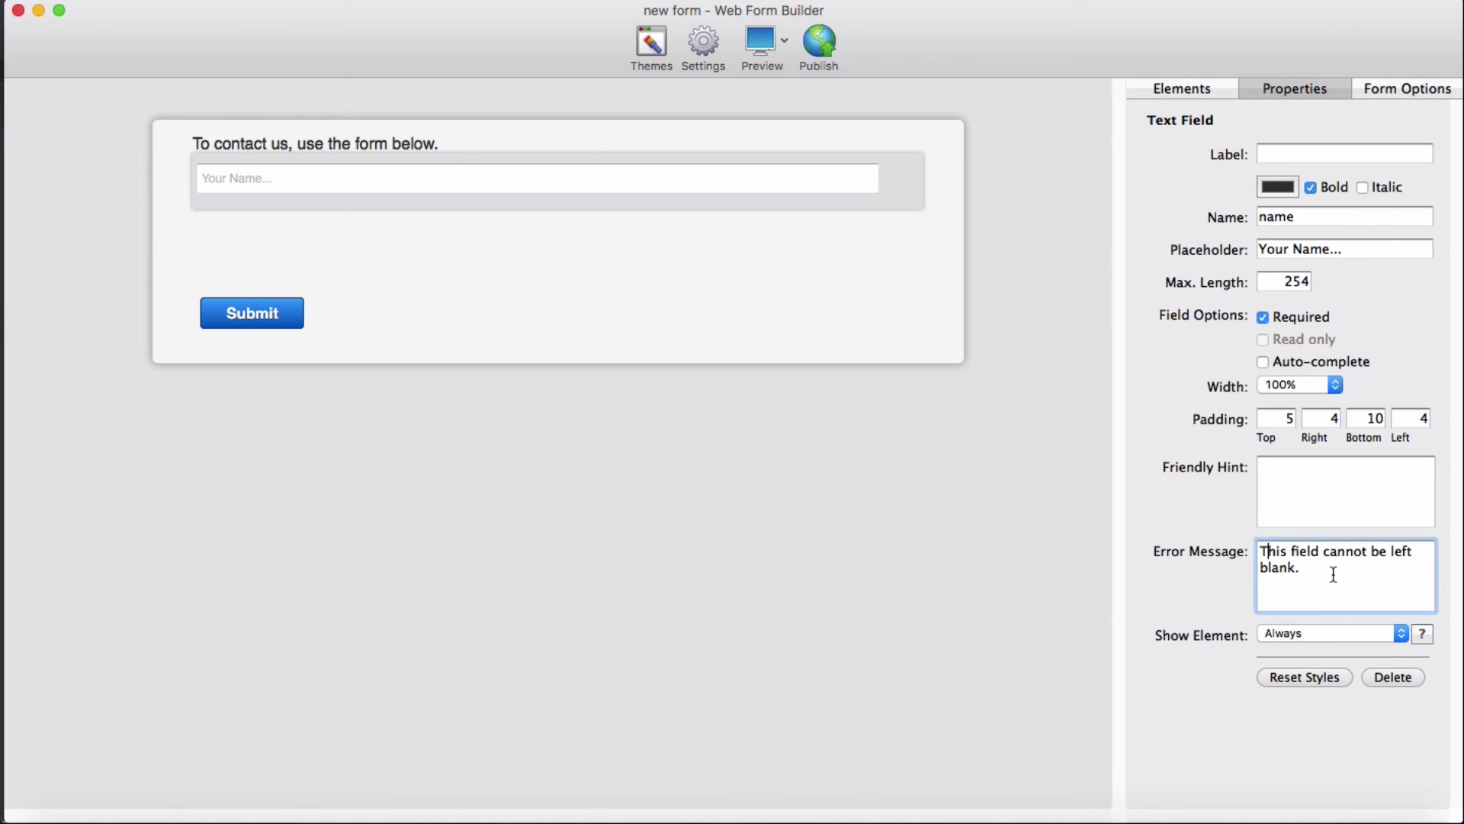
{"action": "left_click_drag", "start_coordinate": [1314, 568], "coordinate": [1241, 540]}
{"action": "key", "text": "super+c"}
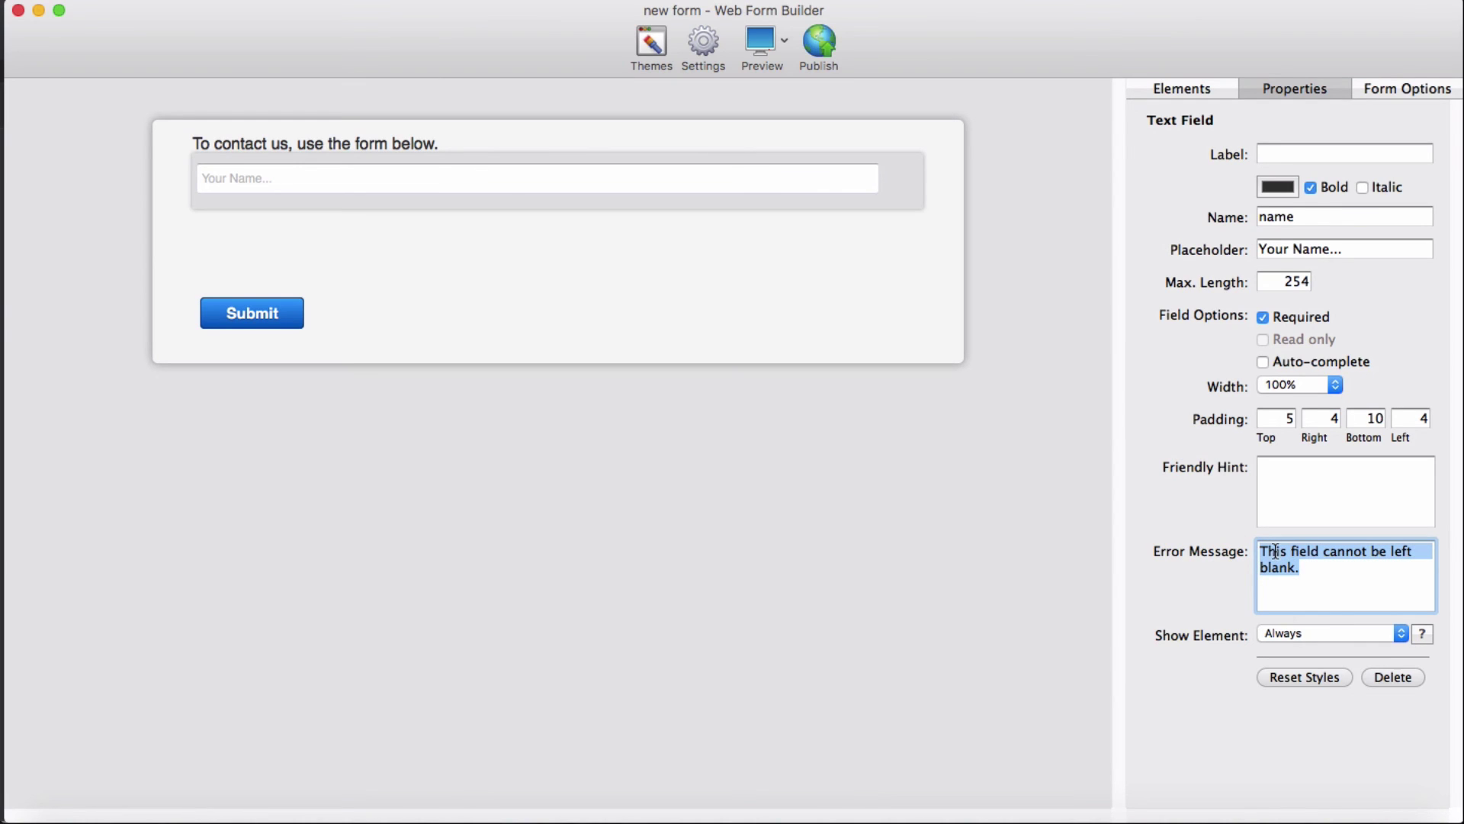
{"action": "left_click", "coordinate": [1083, 580]}
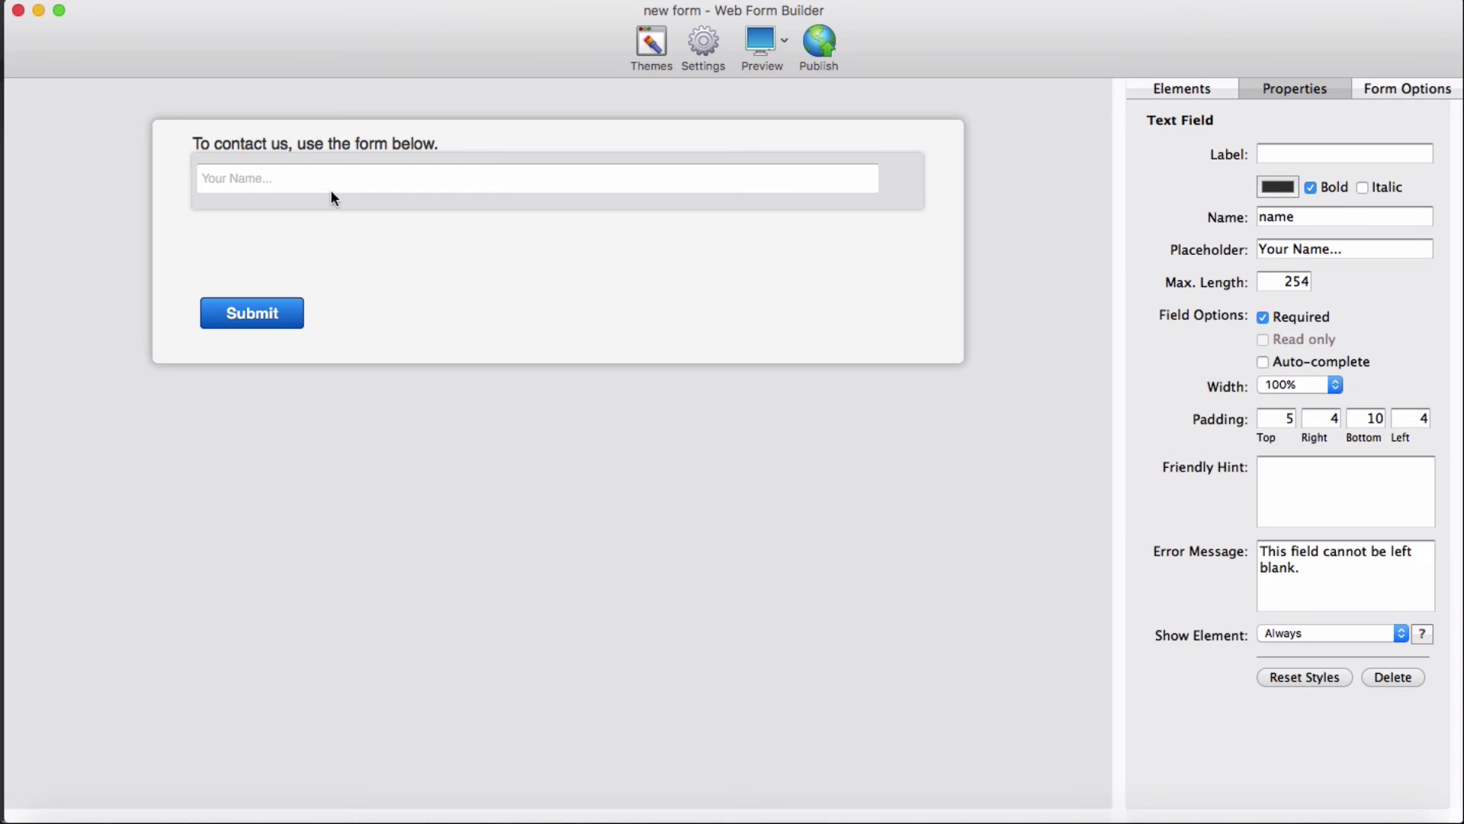
Step: Add an Email Address element below the name field, clear its label and set its name to "email"
{"action": "left_click", "coordinate": [1193, 91]}
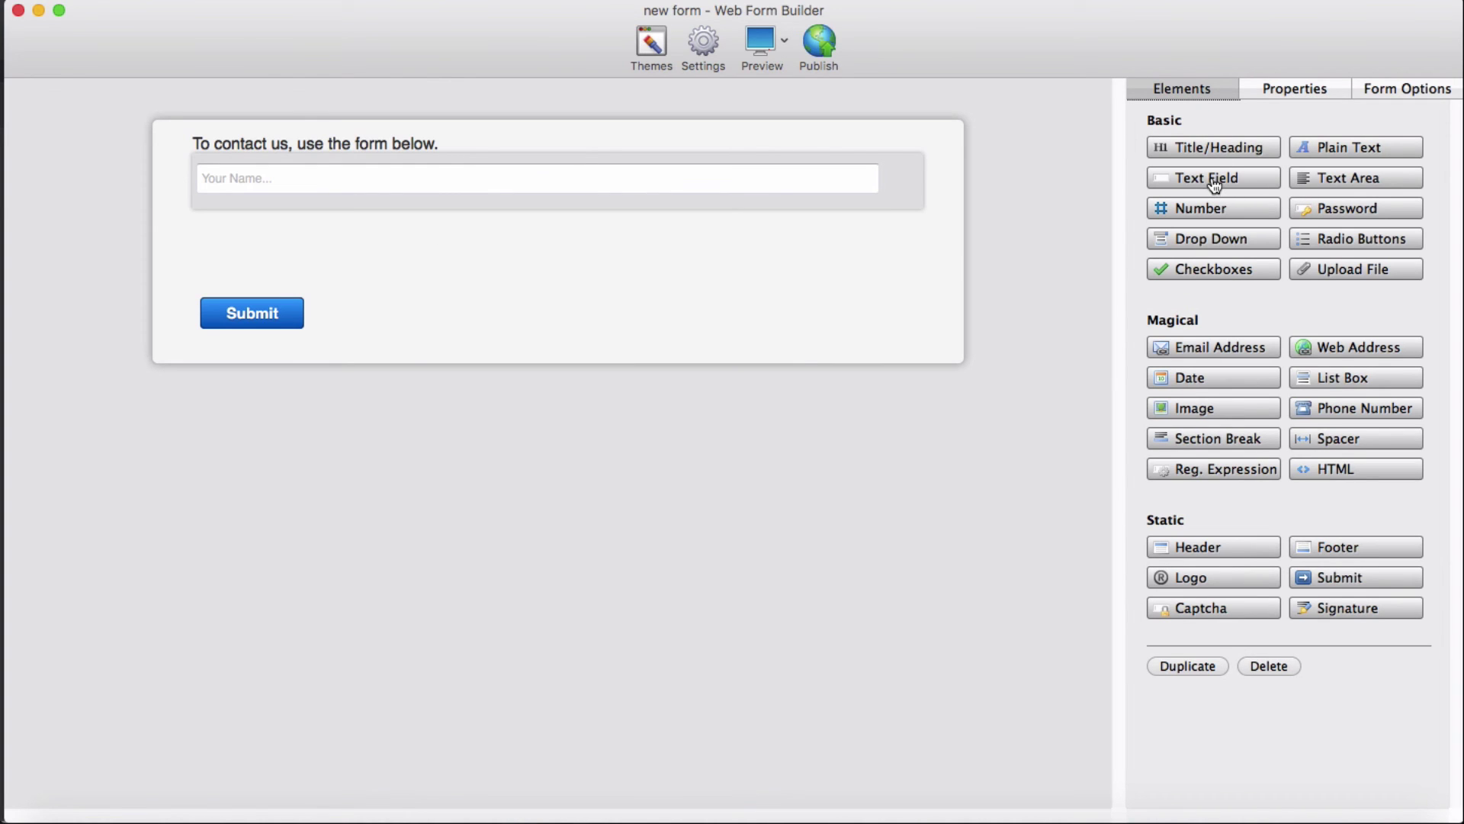
{"action": "left_click", "coordinate": [1210, 354]}
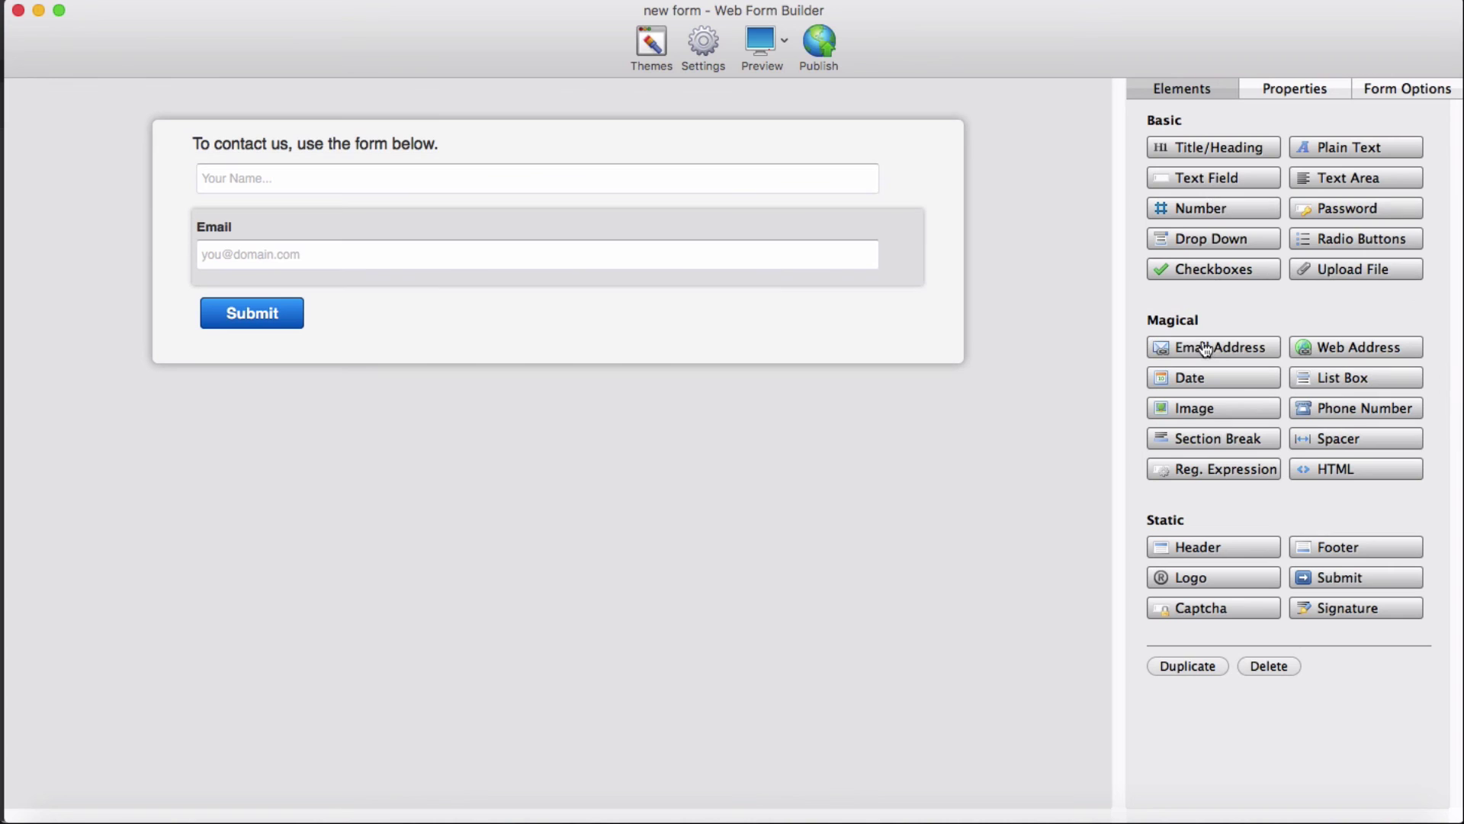
{"action": "left_click", "coordinate": [564, 223]}
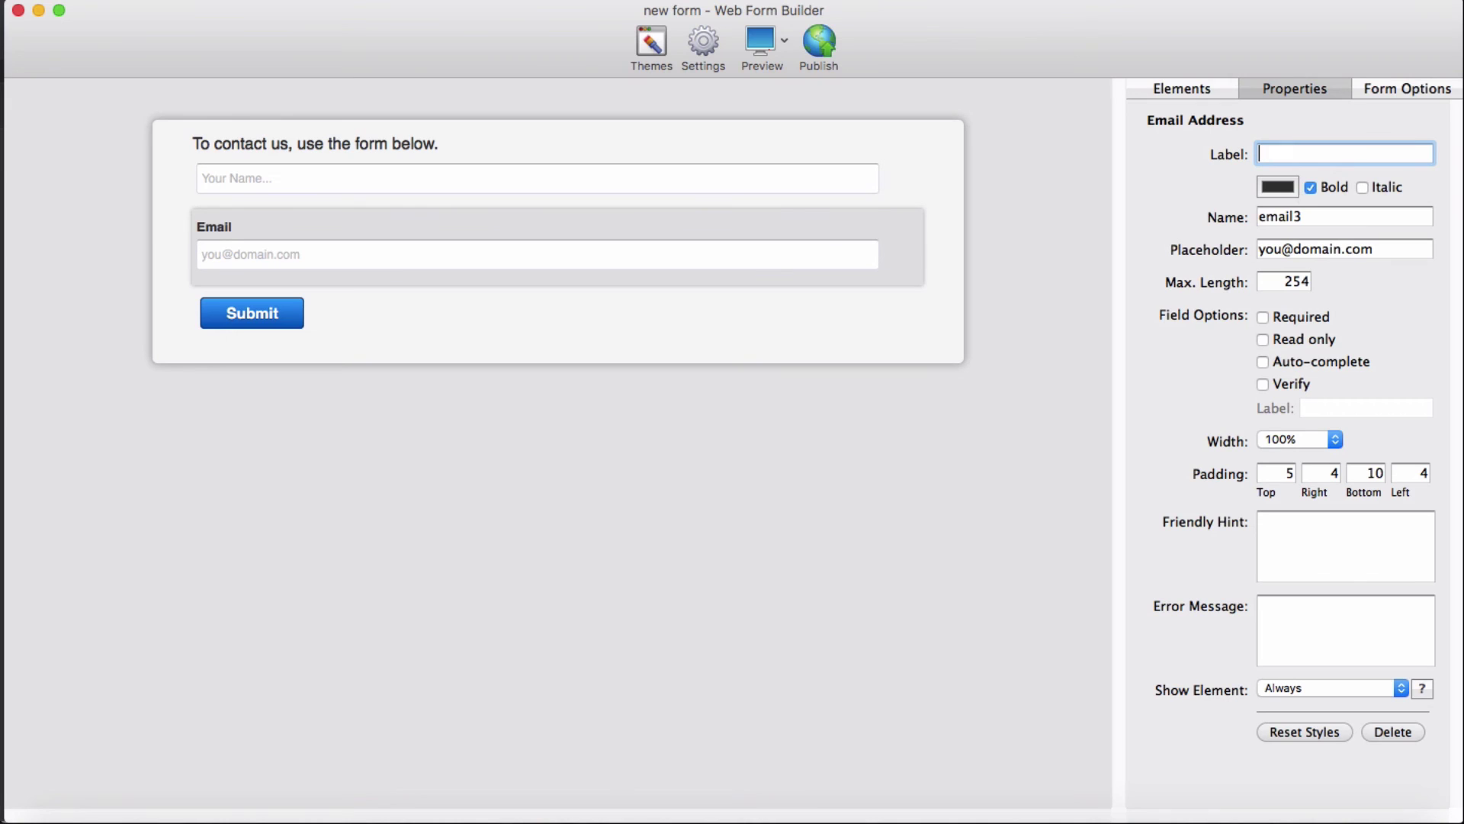
{"action": "key", "text": "BackSpace"}
{"action": "key", "text": "Tab"}
{"action": "type", "text": "e"}
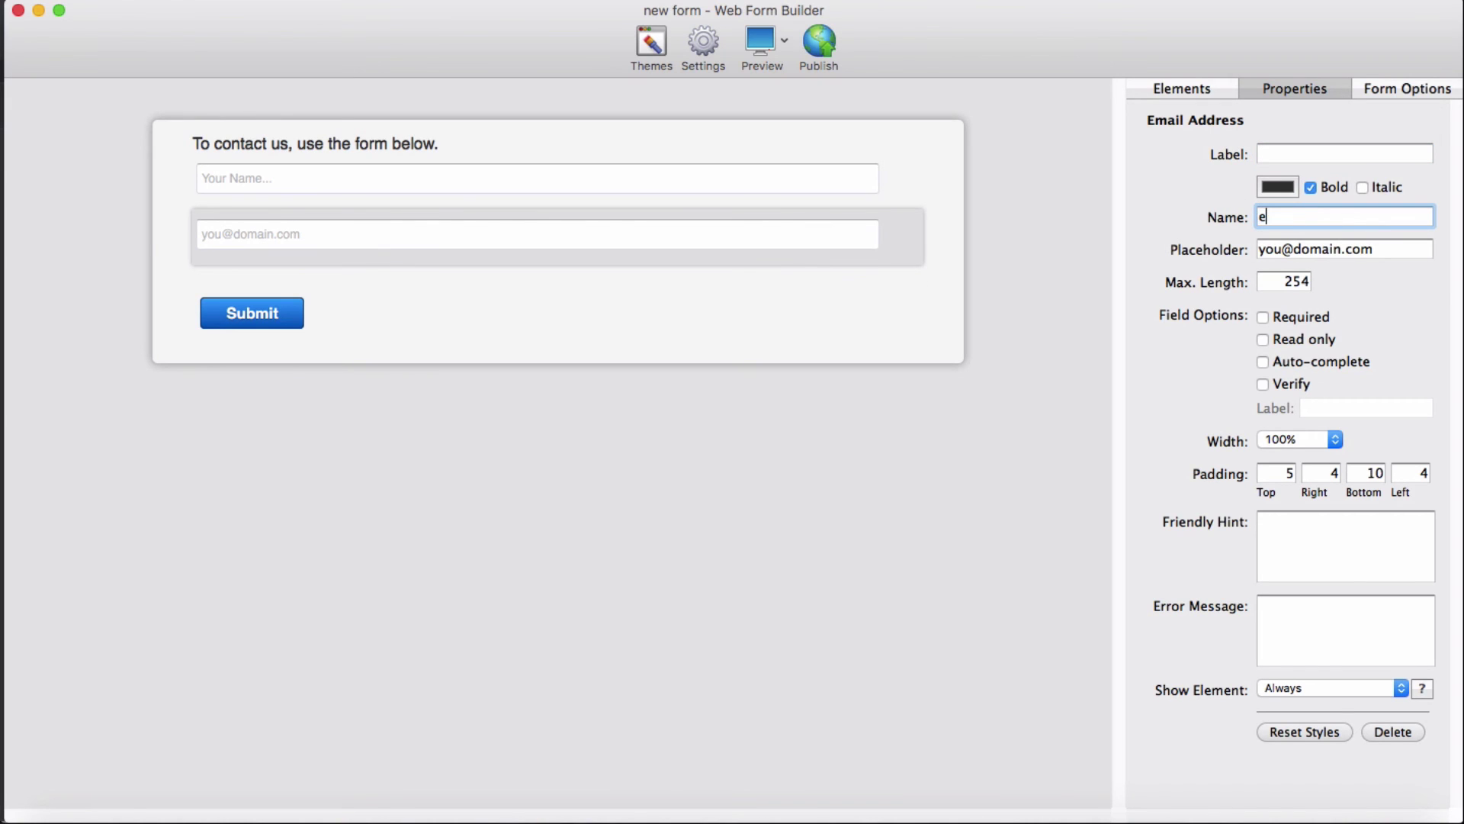
{"action": "type", "text": "mail;"}
{"action": "key", "text": "BackSpace"}
Step: Paste "This field cannot be left blank." as the email field's error message
{"action": "left_click", "coordinate": [1269, 315]}
{"action": "left_click", "coordinate": [1311, 606]}
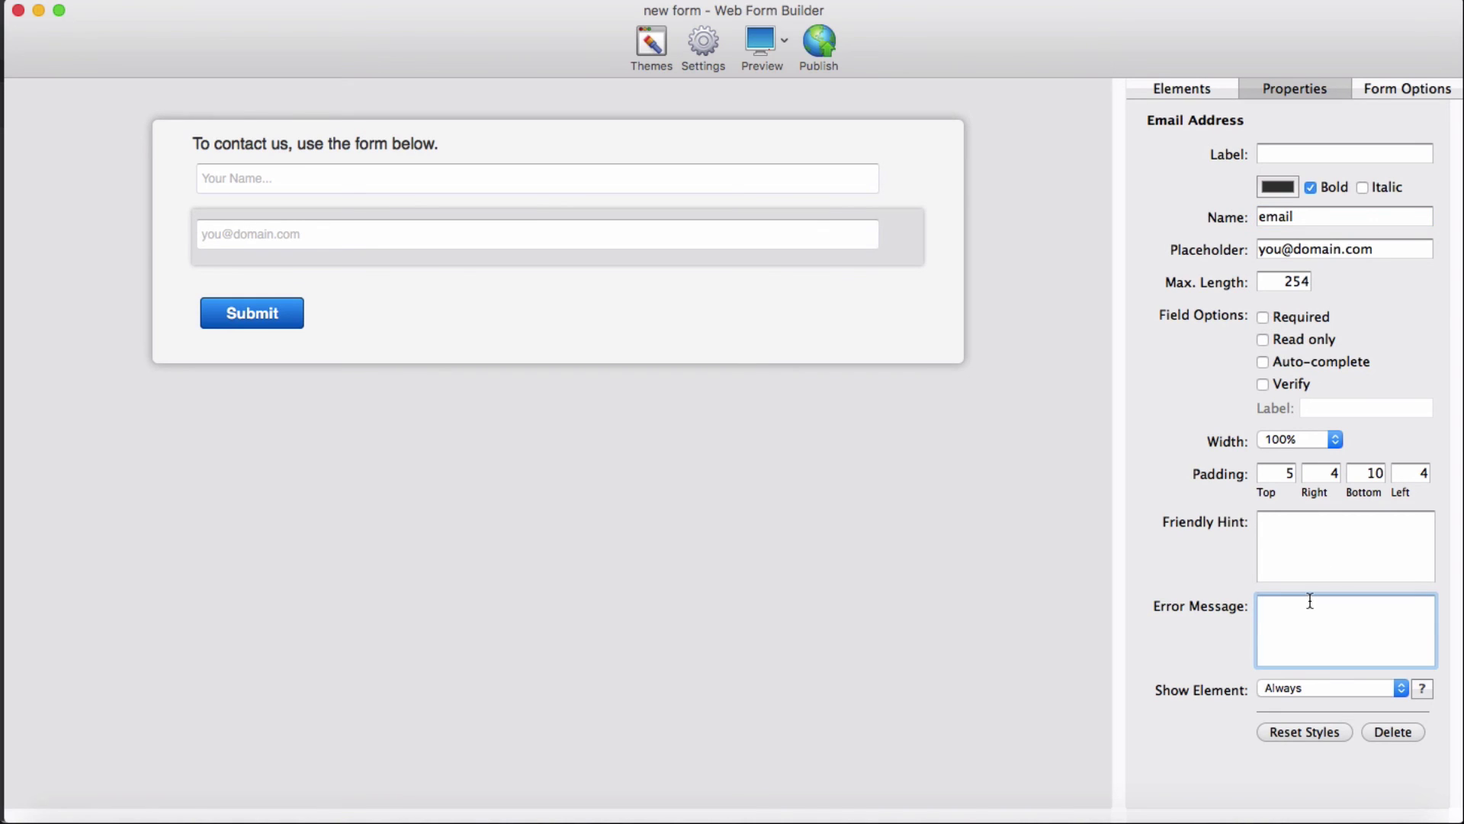
{"action": "key", "text": "super+v"}
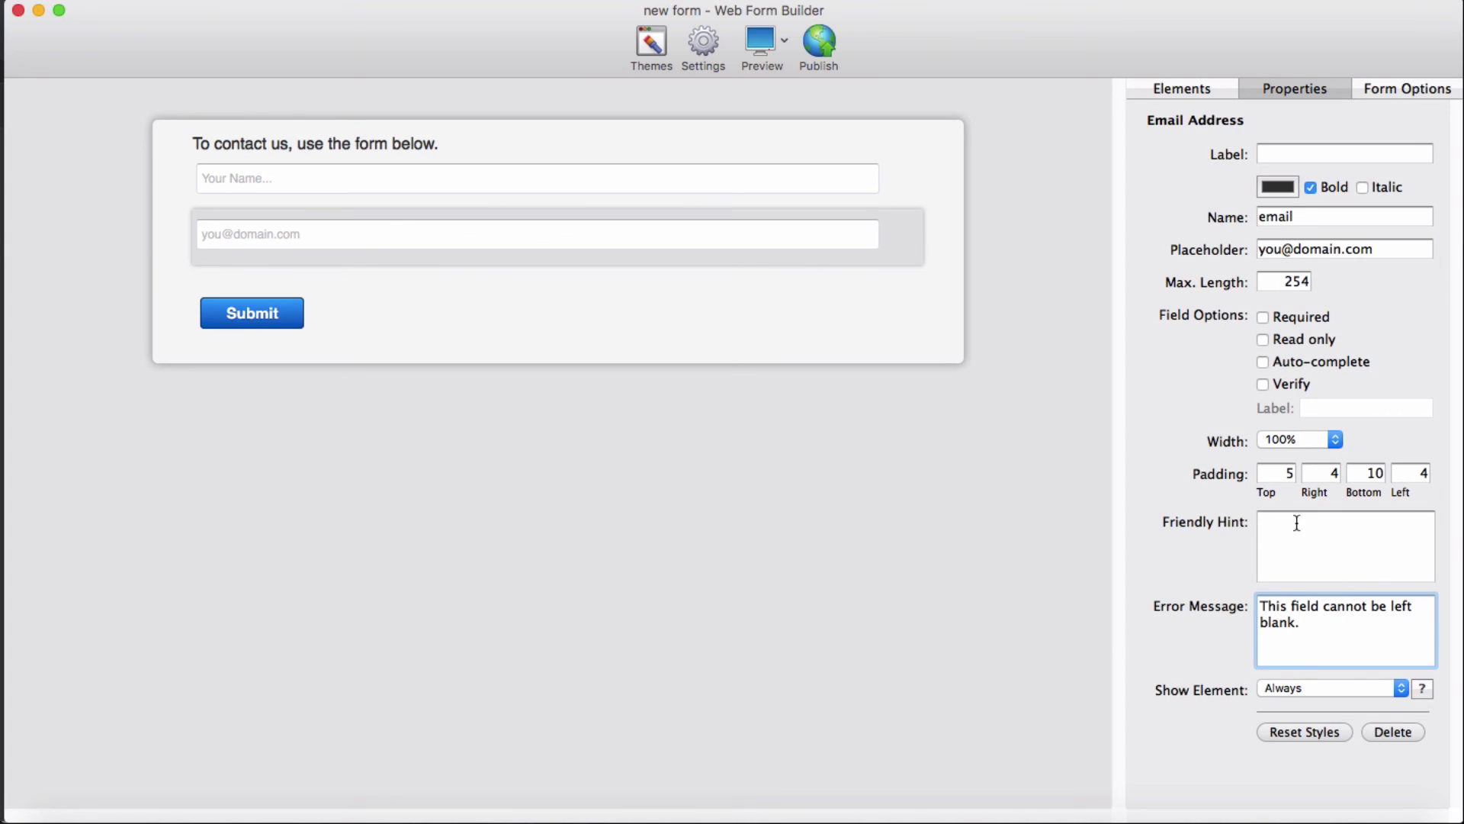
Step: Set the email field's padding to 0 on all four sides
{"action": "left_click", "coordinate": [1294, 472]}
{"action": "type", "text": "0"}
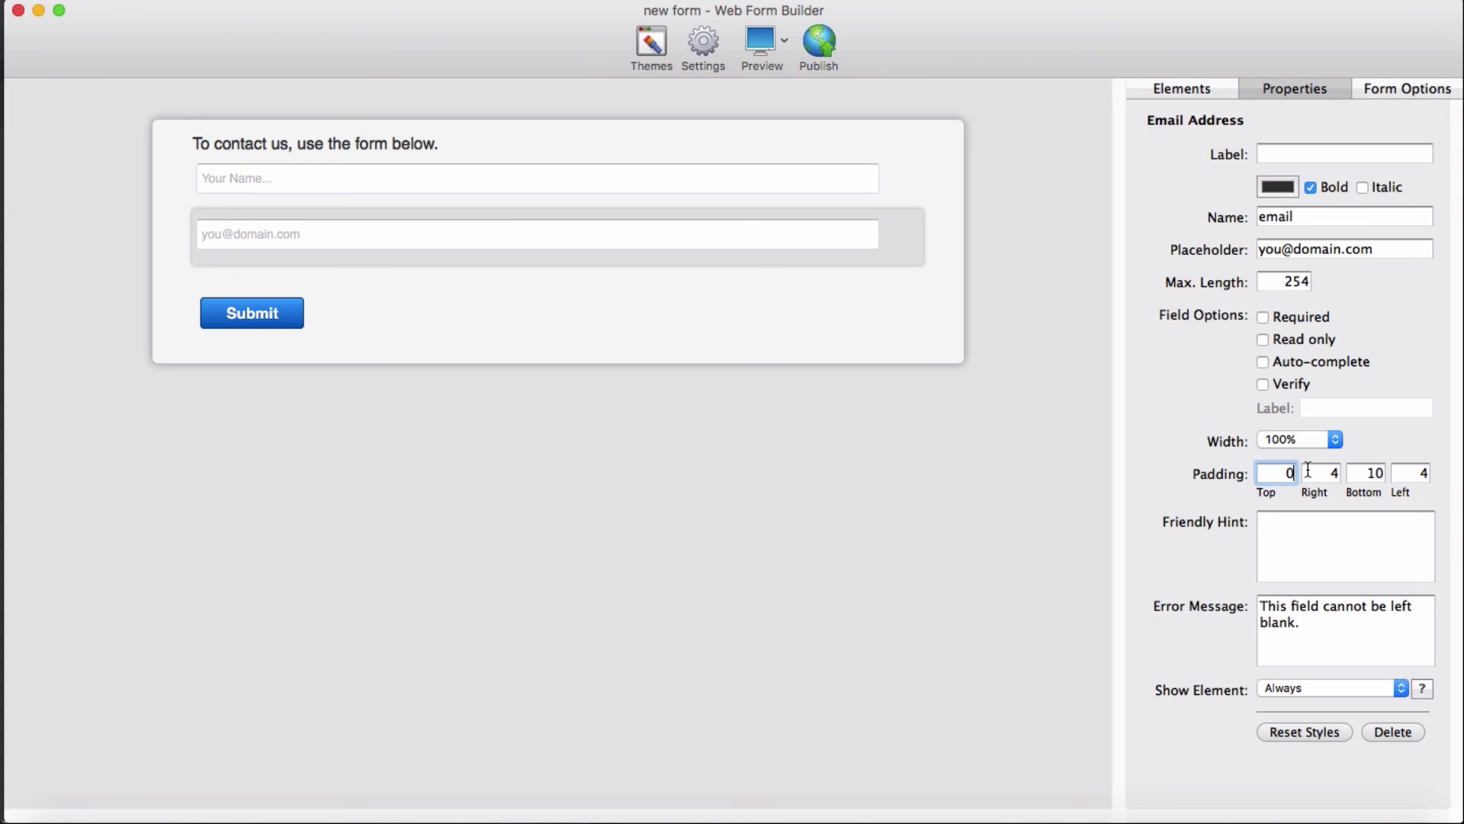
{"action": "key", "text": "Tab"}
{"action": "type", "text": "0"}
{"action": "key", "text": "Tab"}
{"action": "type", "text": "0"}
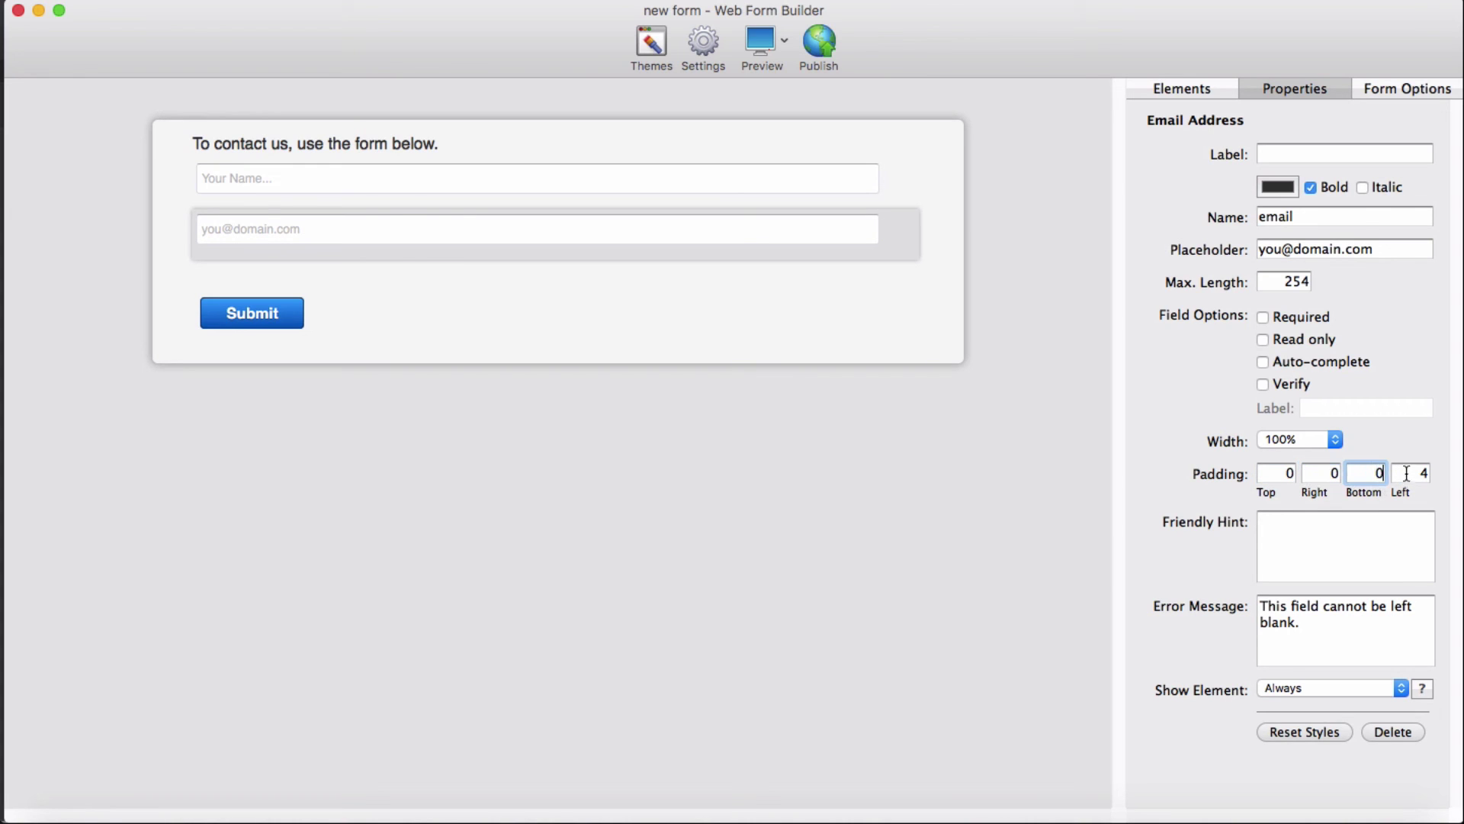
{"action": "key", "text": "Tab"}
{"action": "type", "text": "0"}
{"action": "key", "text": "Return"}
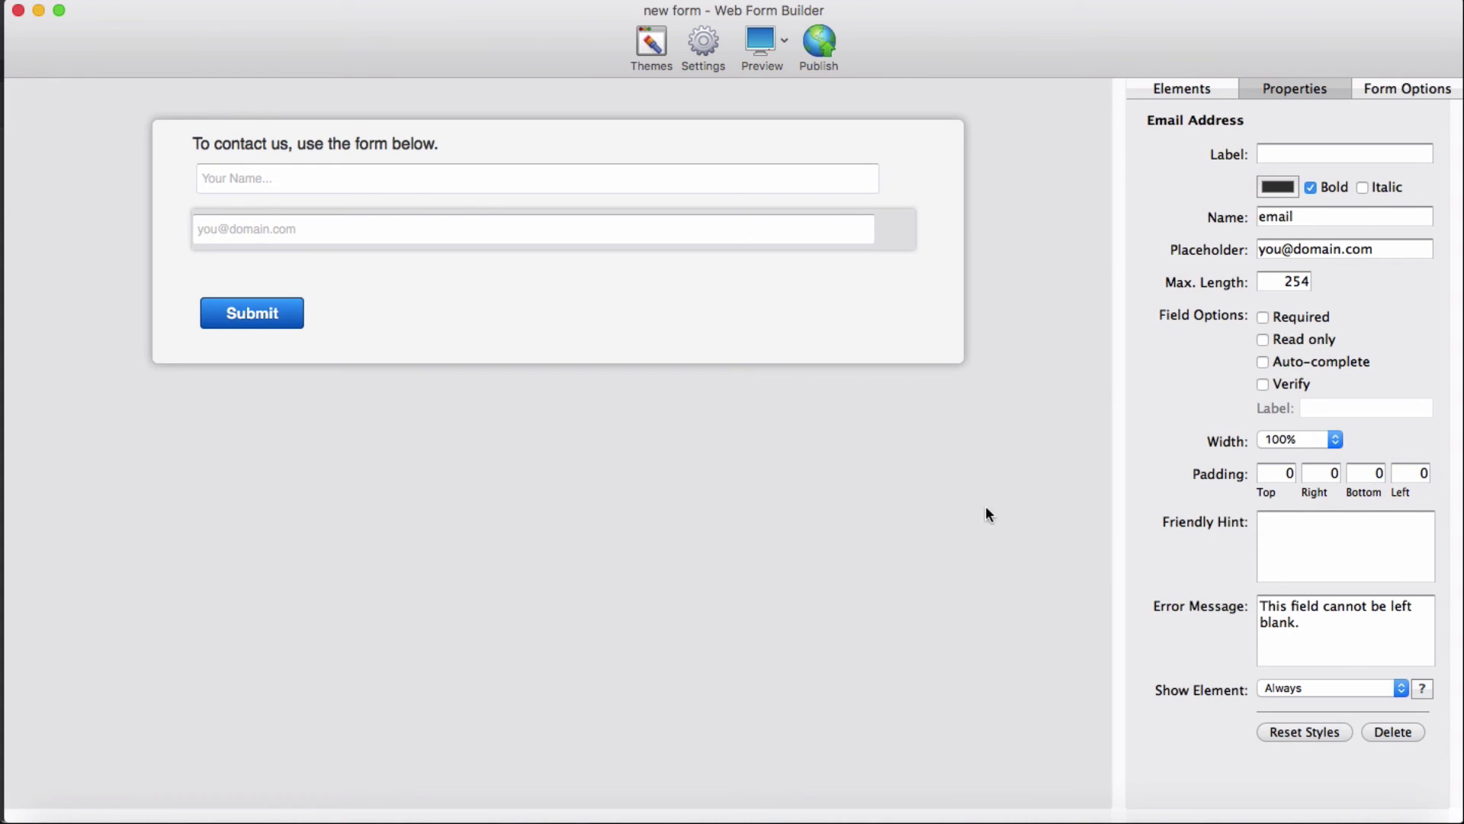
Step: Add a Text Area element below the email field and set its name to "message"
{"action": "left_click", "coordinate": [1190, 89]}
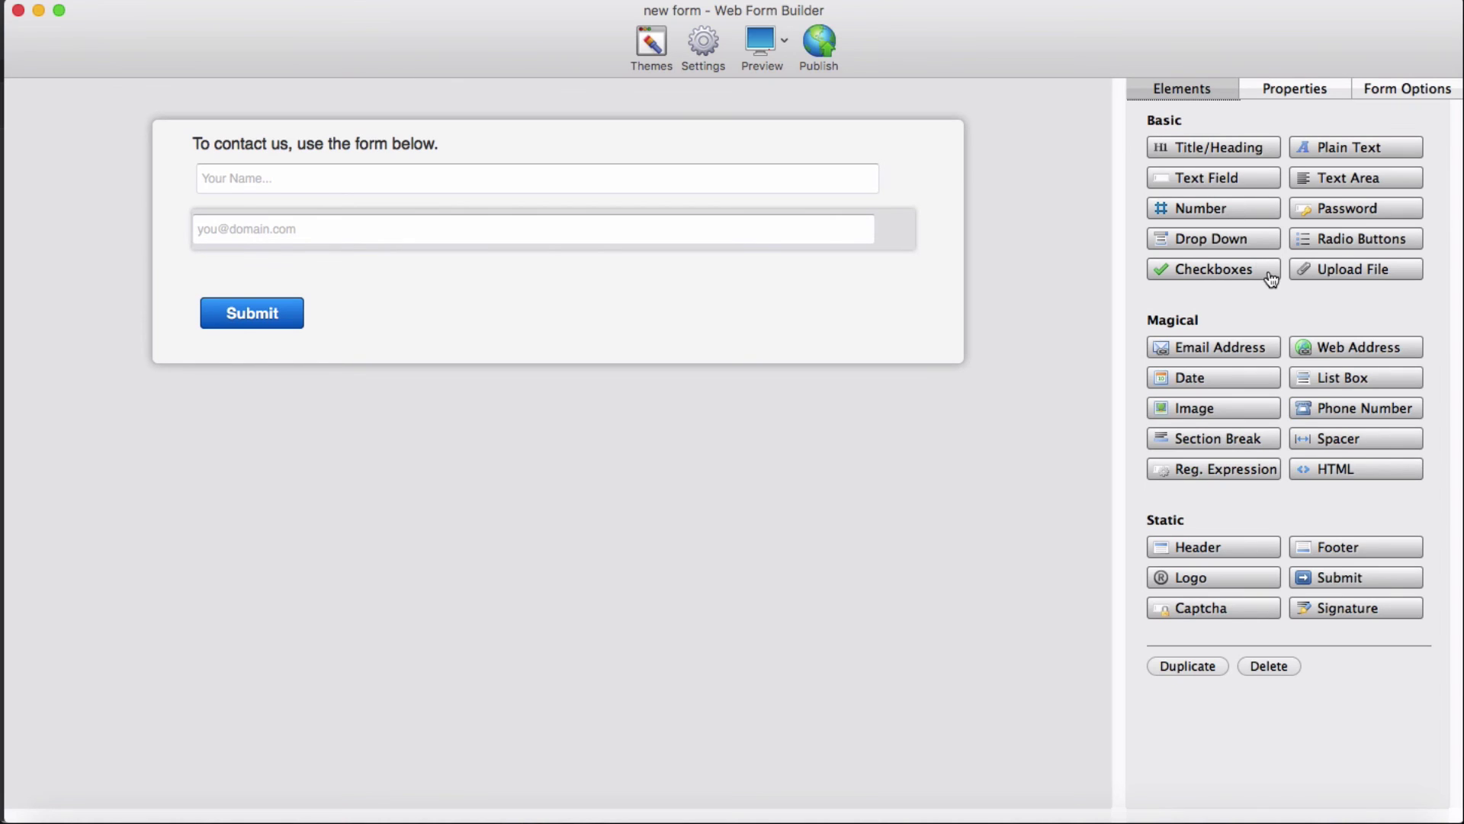
{"action": "left_click", "coordinate": [1365, 180]}
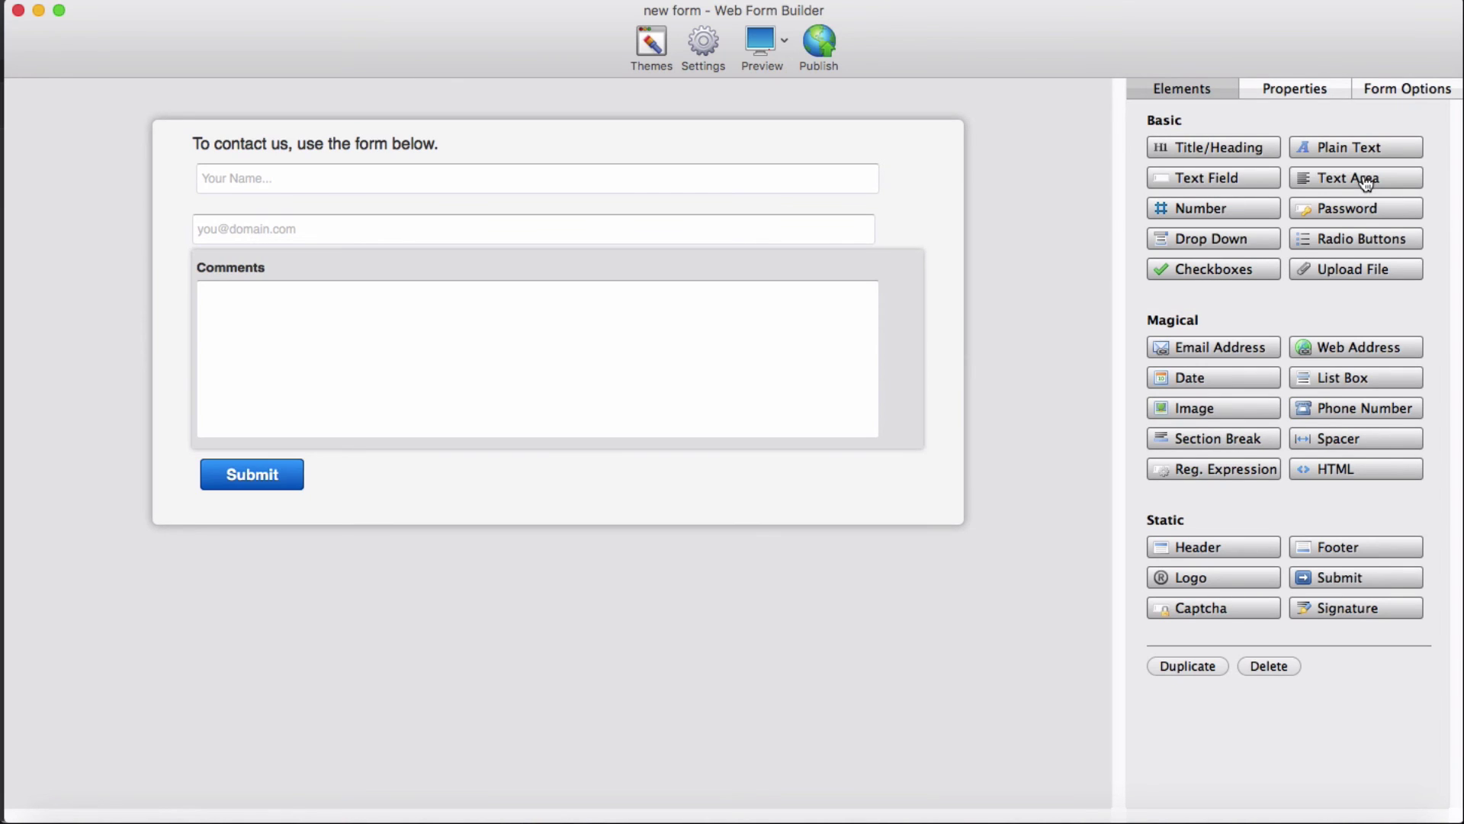
{"action": "left_click", "coordinate": [761, 361]}
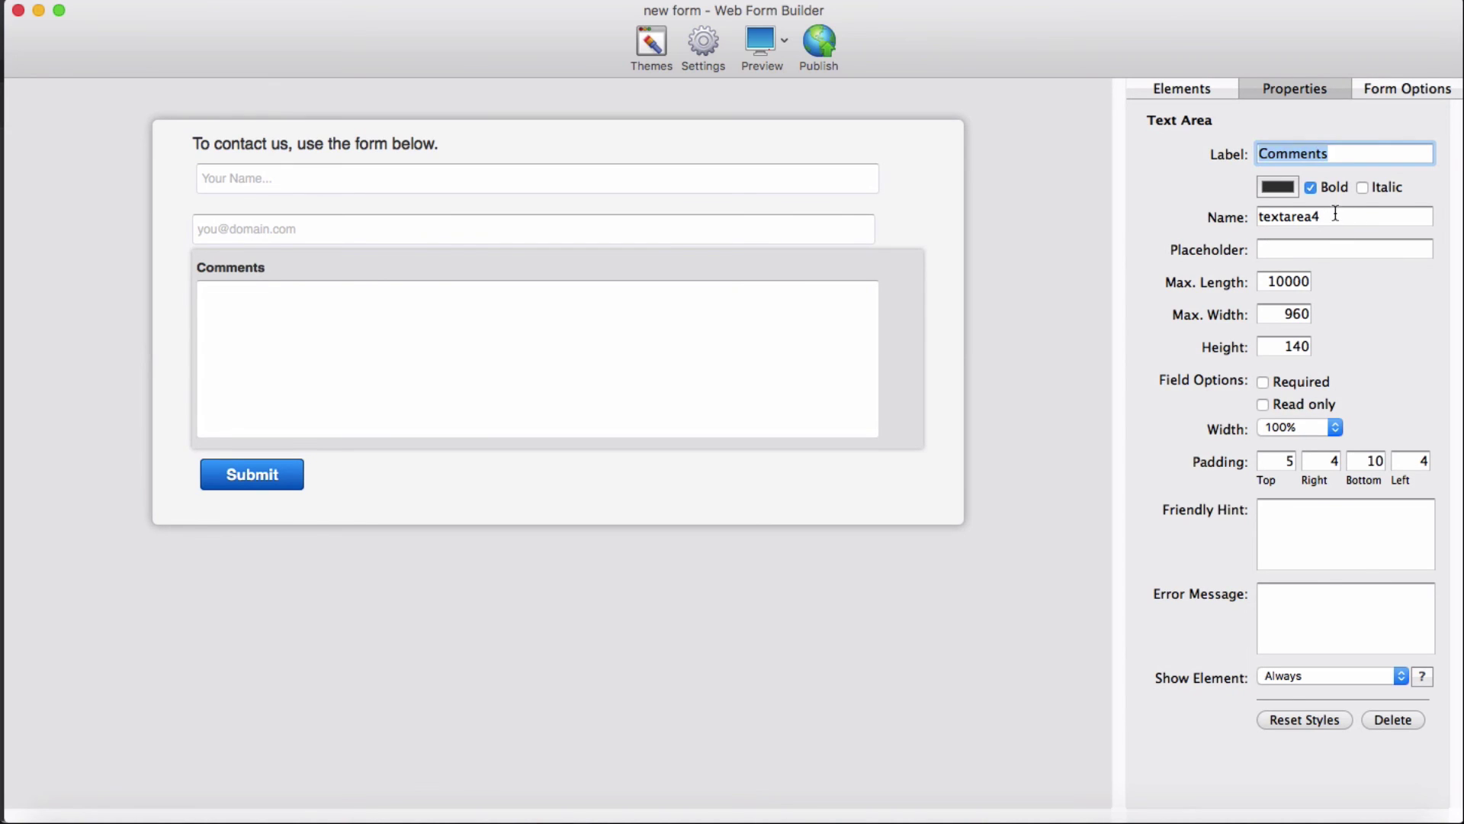
{"action": "key", "text": "Tab"}
{"action": "type", "text": "message"}
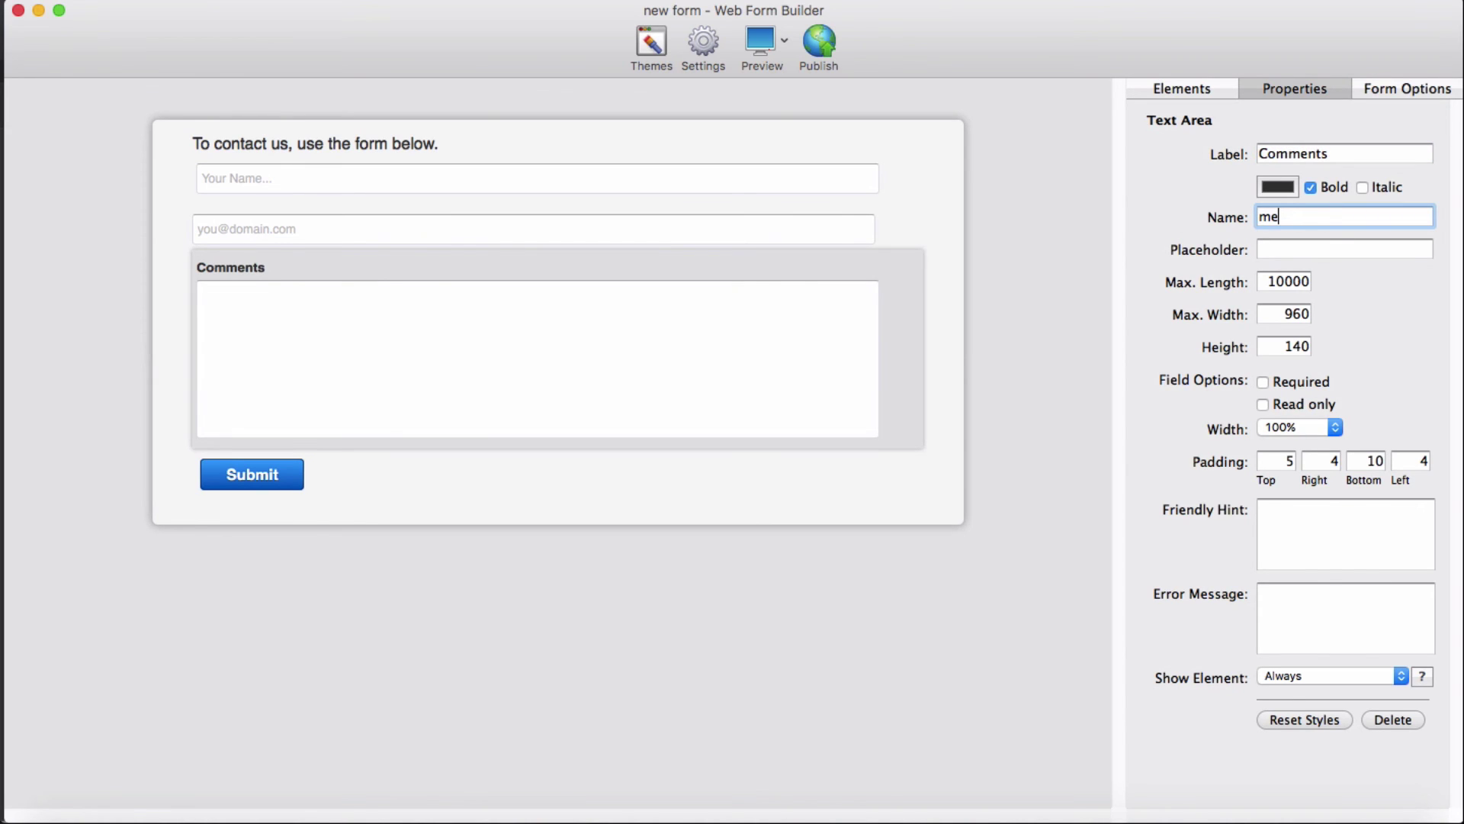
Step: Set the text area's placeholder to "type your message here..." and clear its label
{"action": "left_click", "coordinate": [1287, 243]}
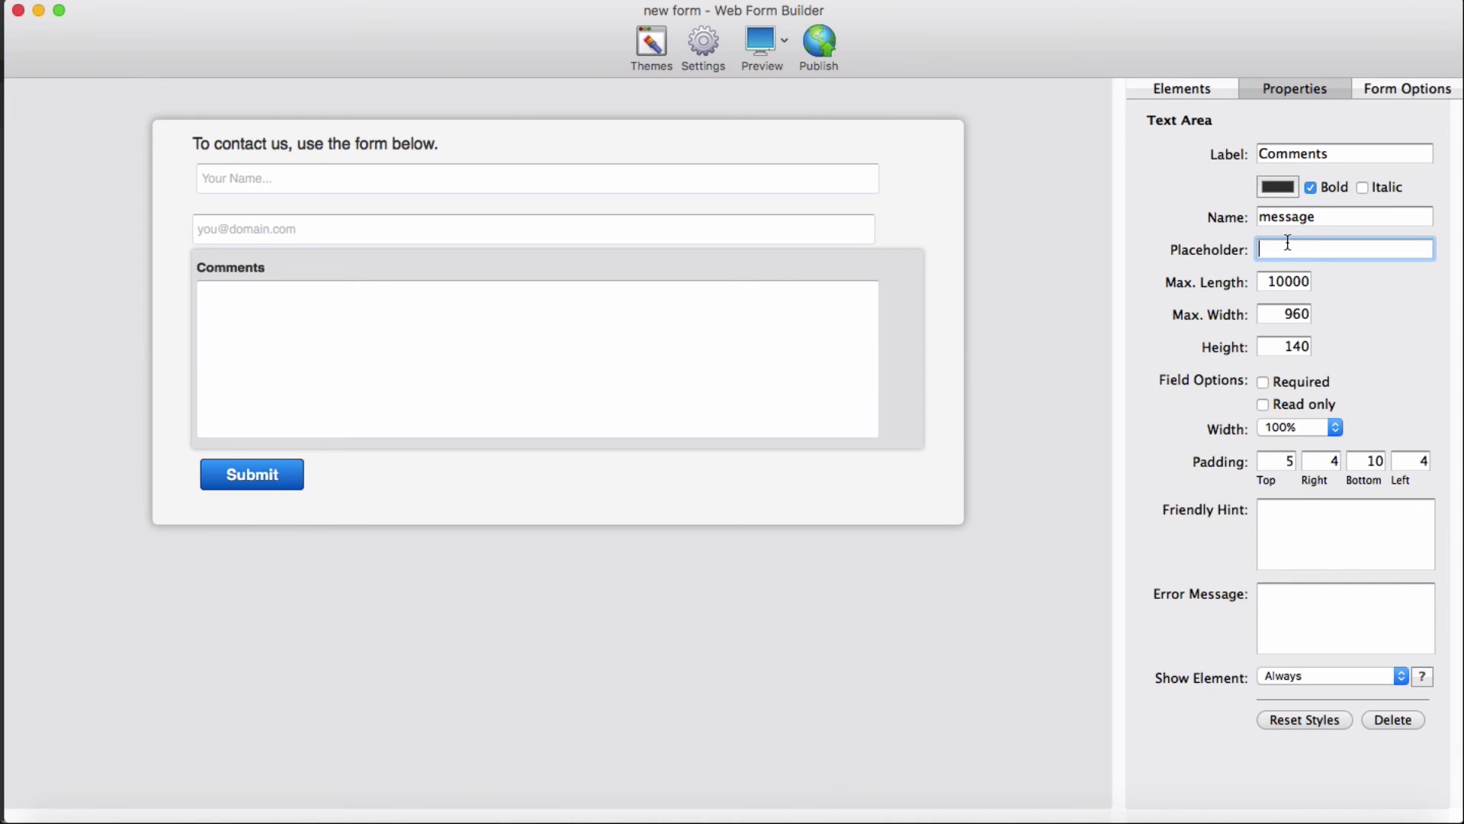
{"action": "type", "text": "type your message"}
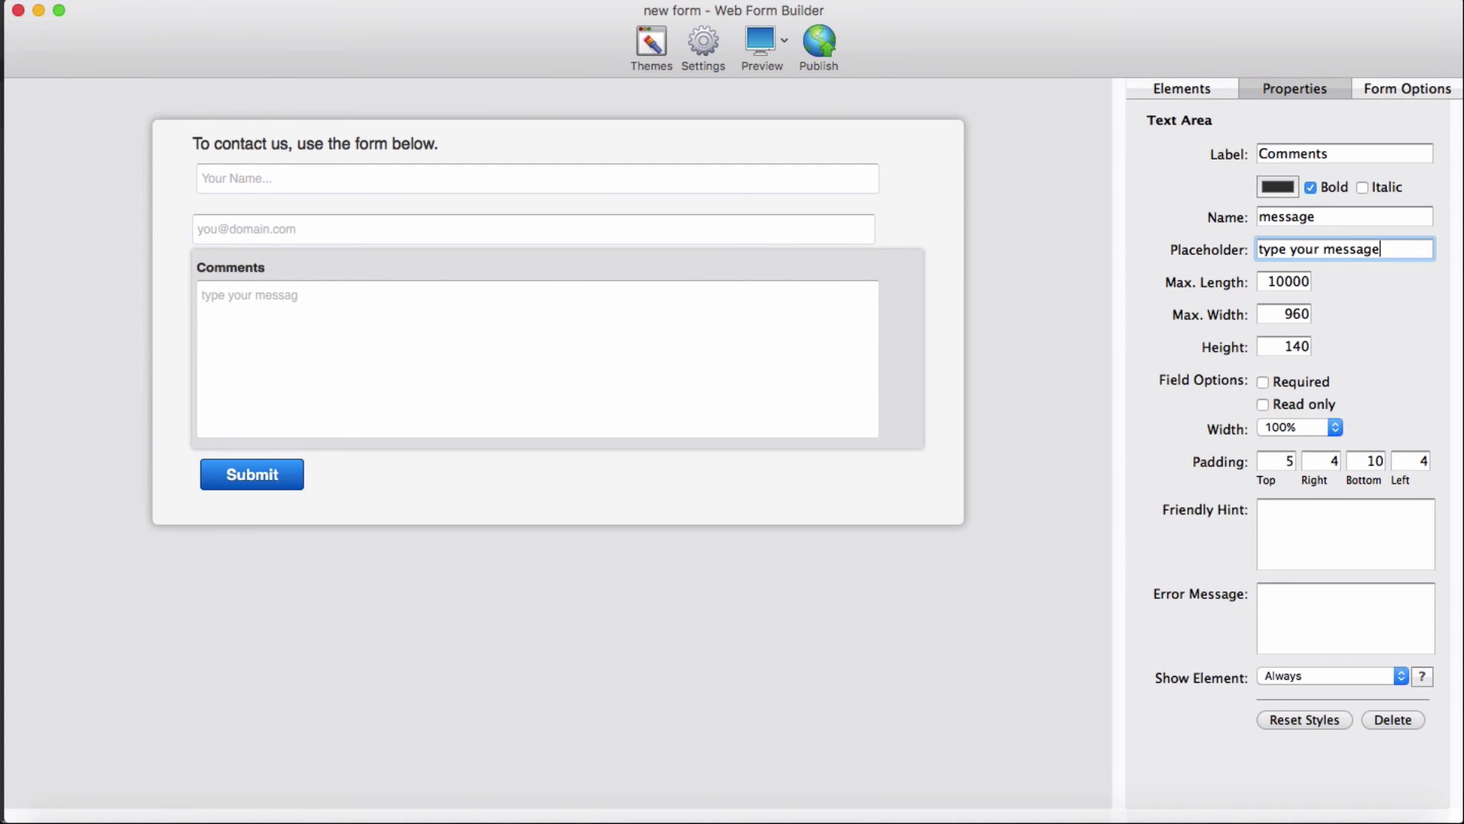
{"action": "type", "text": " here..."}
{"action": "double_click", "coordinate": [1346, 155]}
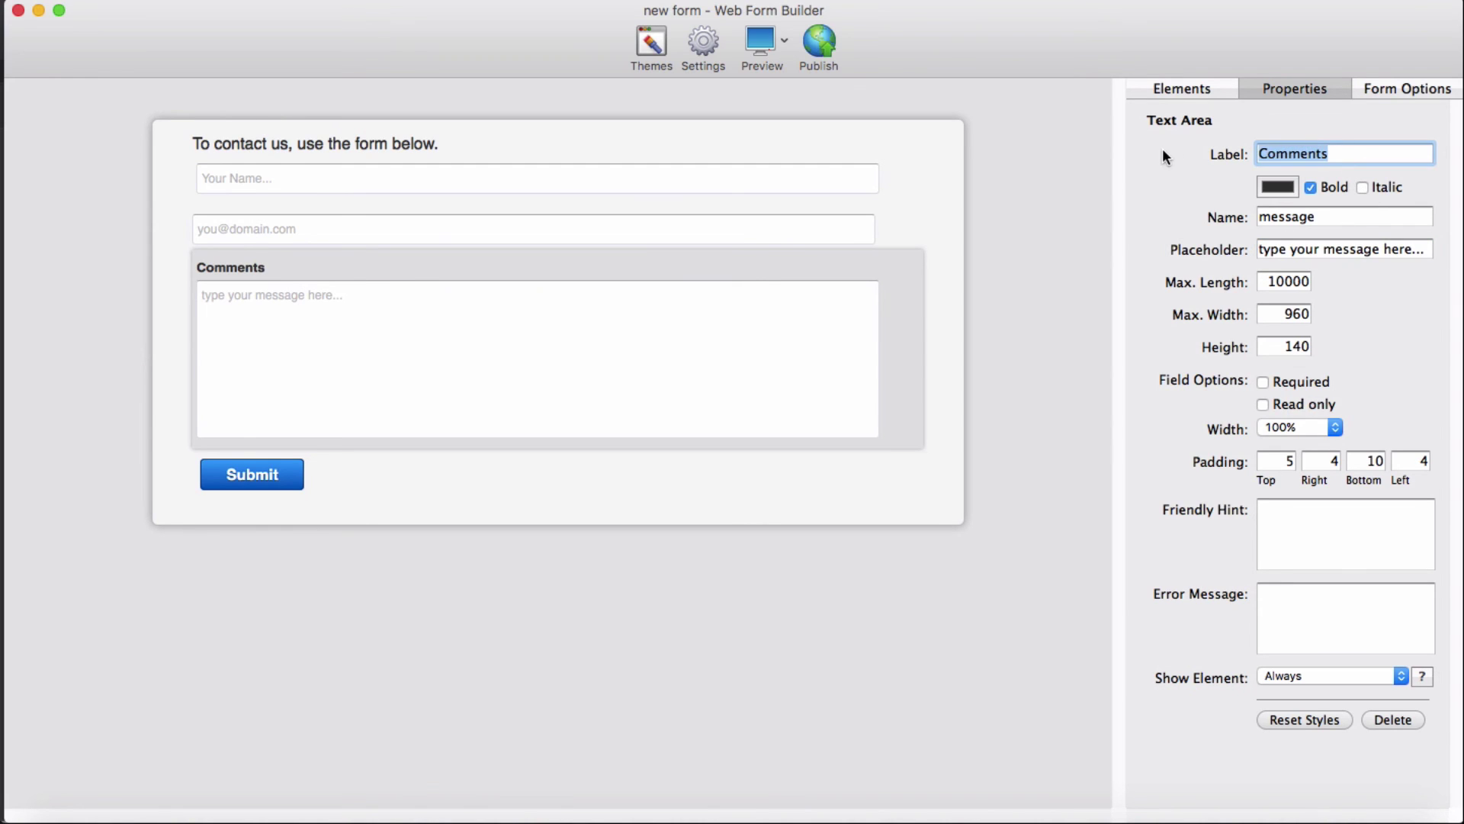
{"action": "key", "text": "BackSpace"}
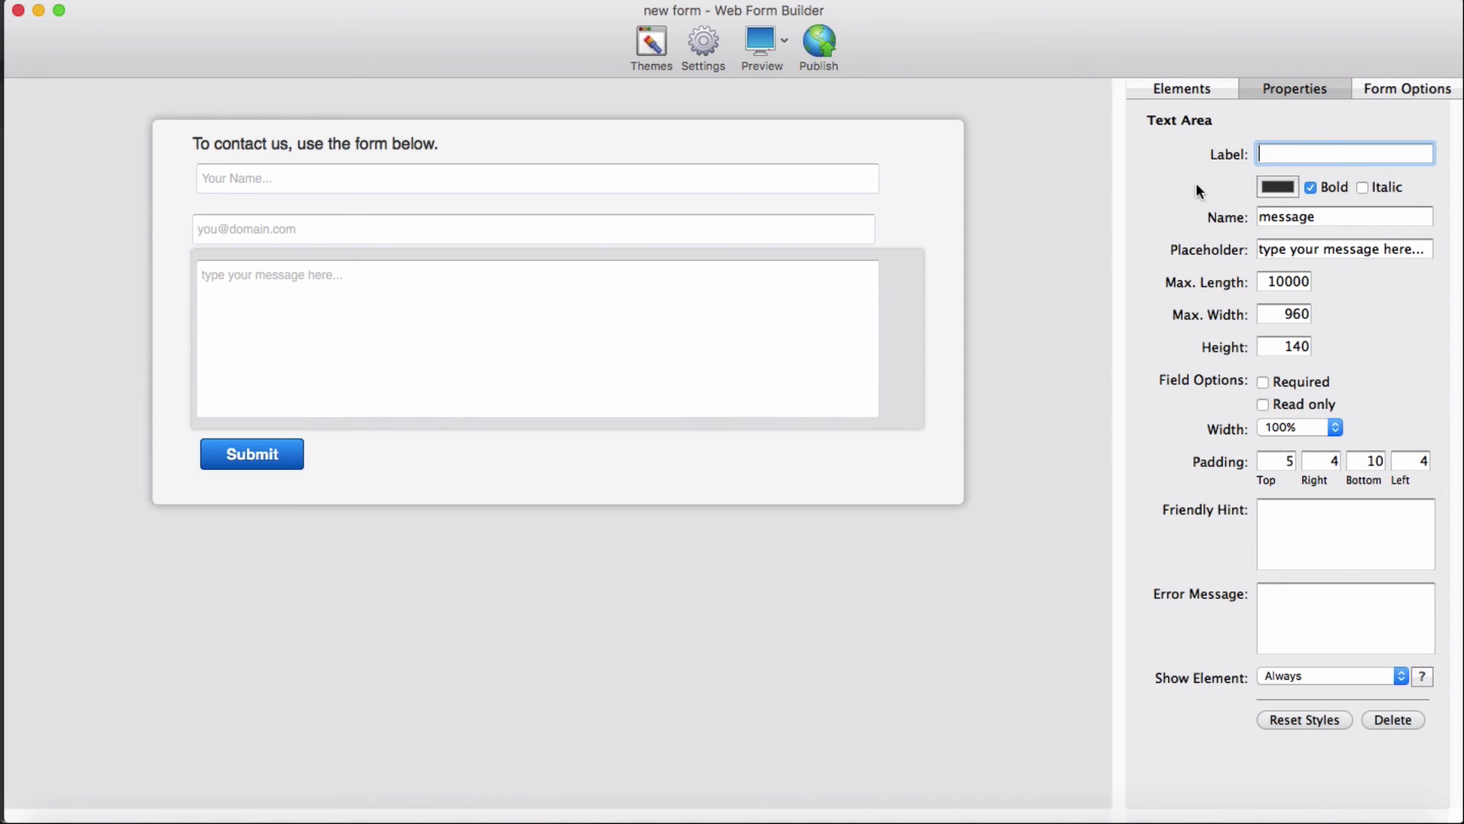
Step: Make the message text area required, with the error message "This field cannot be left blank."
{"action": "left_click", "coordinate": [1264, 382]}
{"action": "left_click", "coordinate": [1304, 604]}
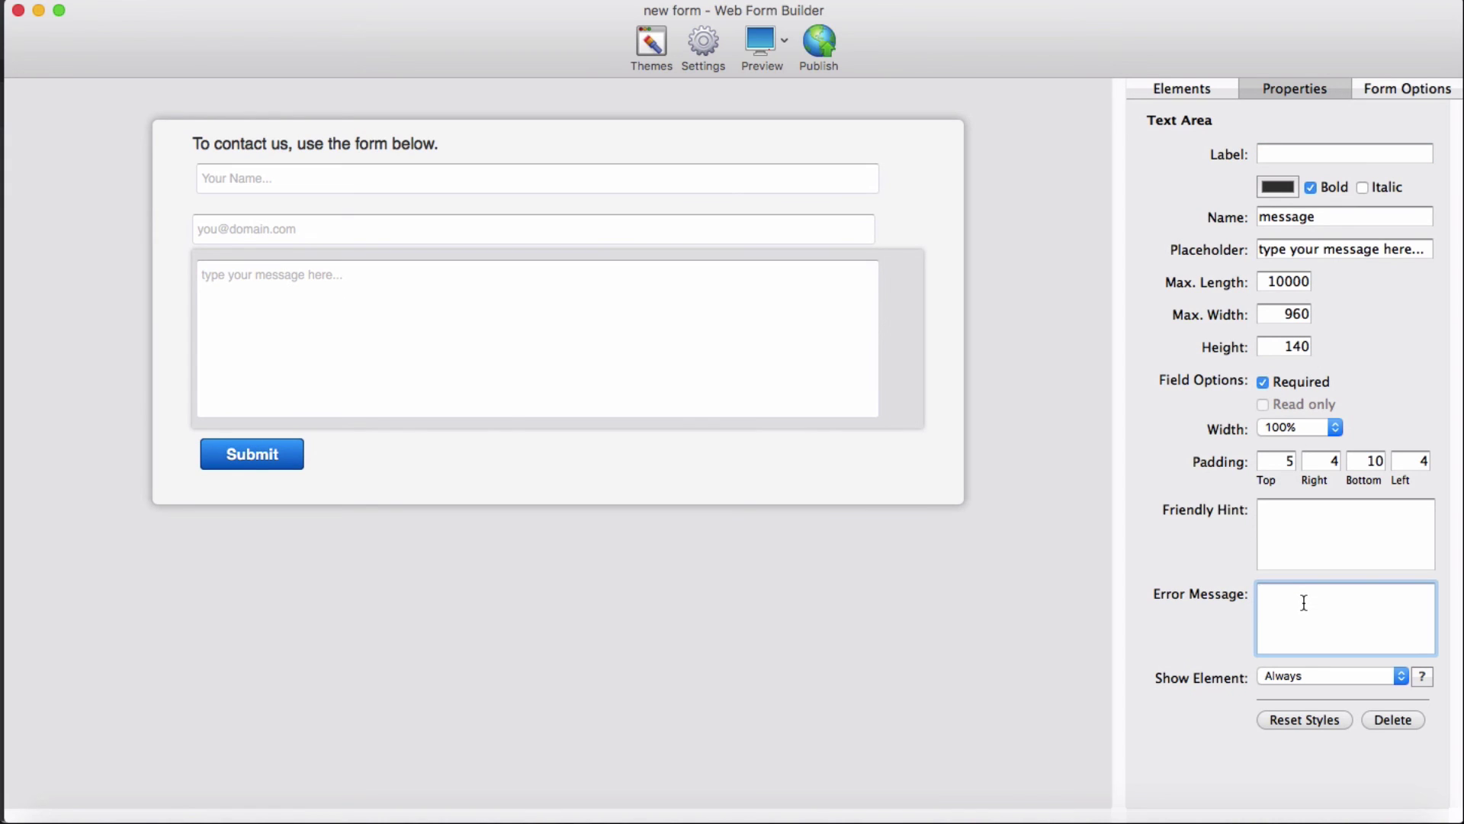
{"action": "type", "text": "This field cannot be left blank."}
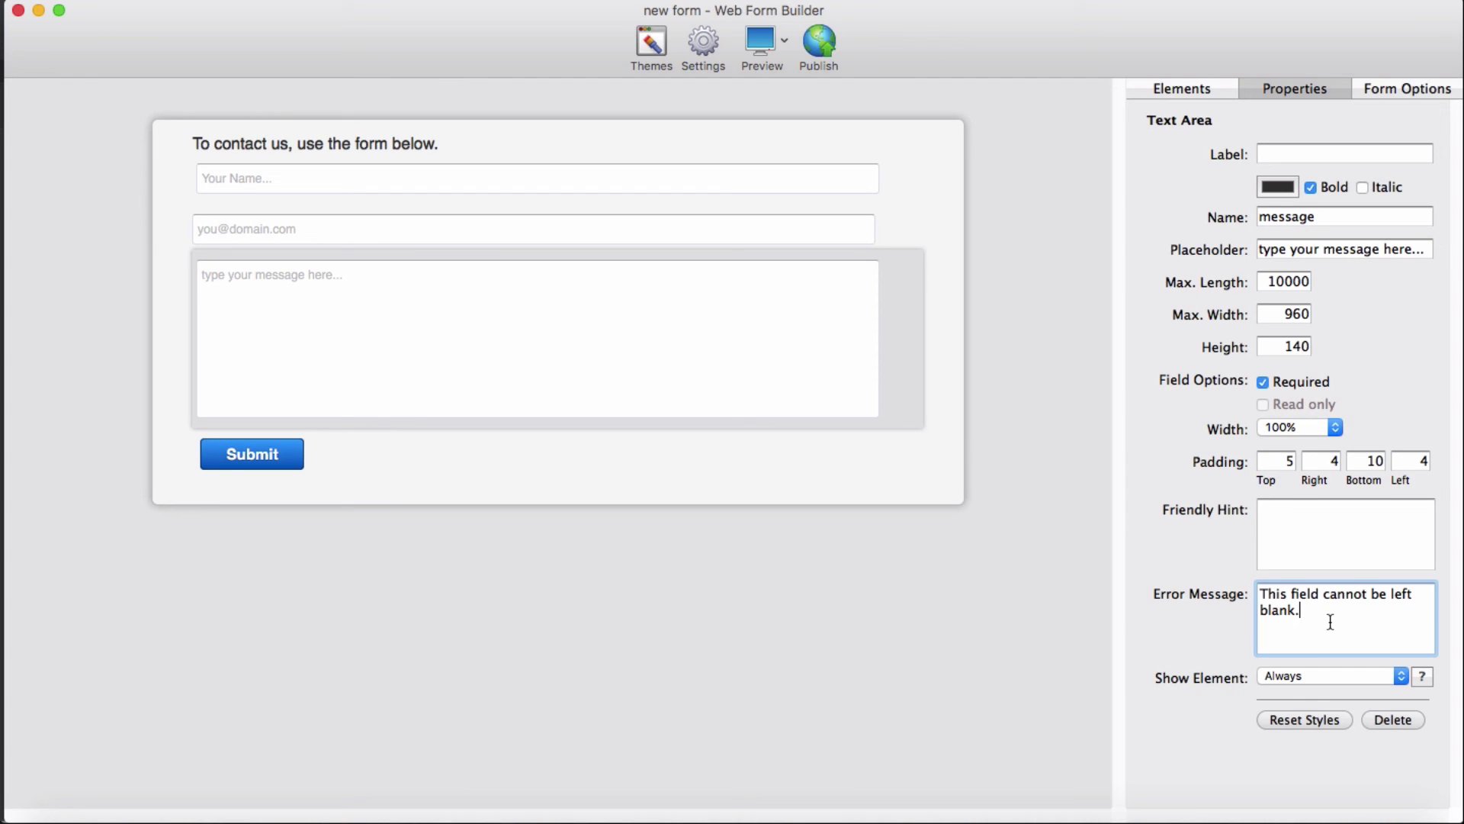
Step: Set the message text area's padding to 0 on all four sides
{"action": "double_click", "coordinate": [1276, 461]}
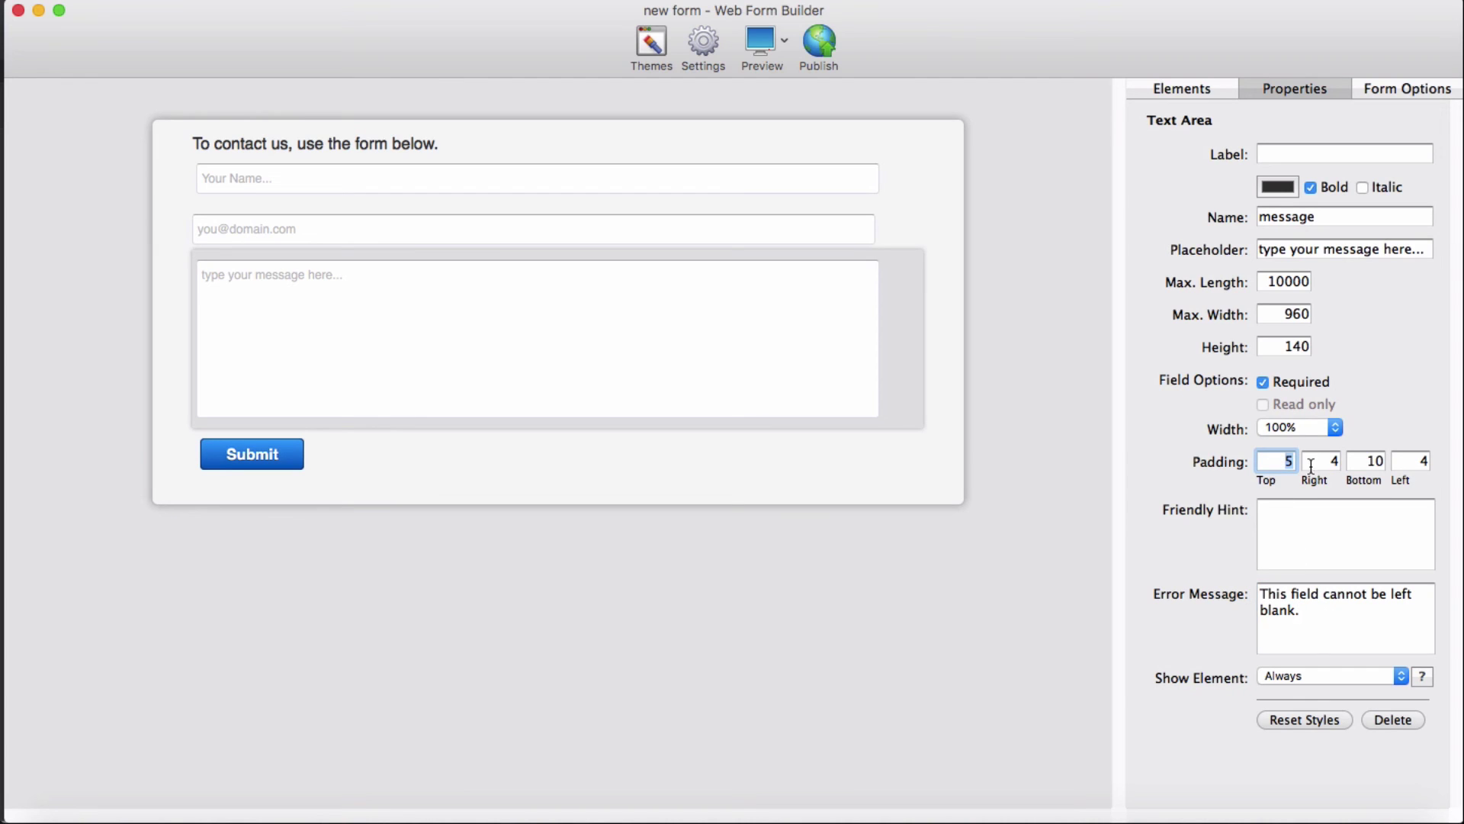
{"action": "type", "text": "0"}
{"action": "key", "text": "Tab"}
{"action": "type", "text": "0"}
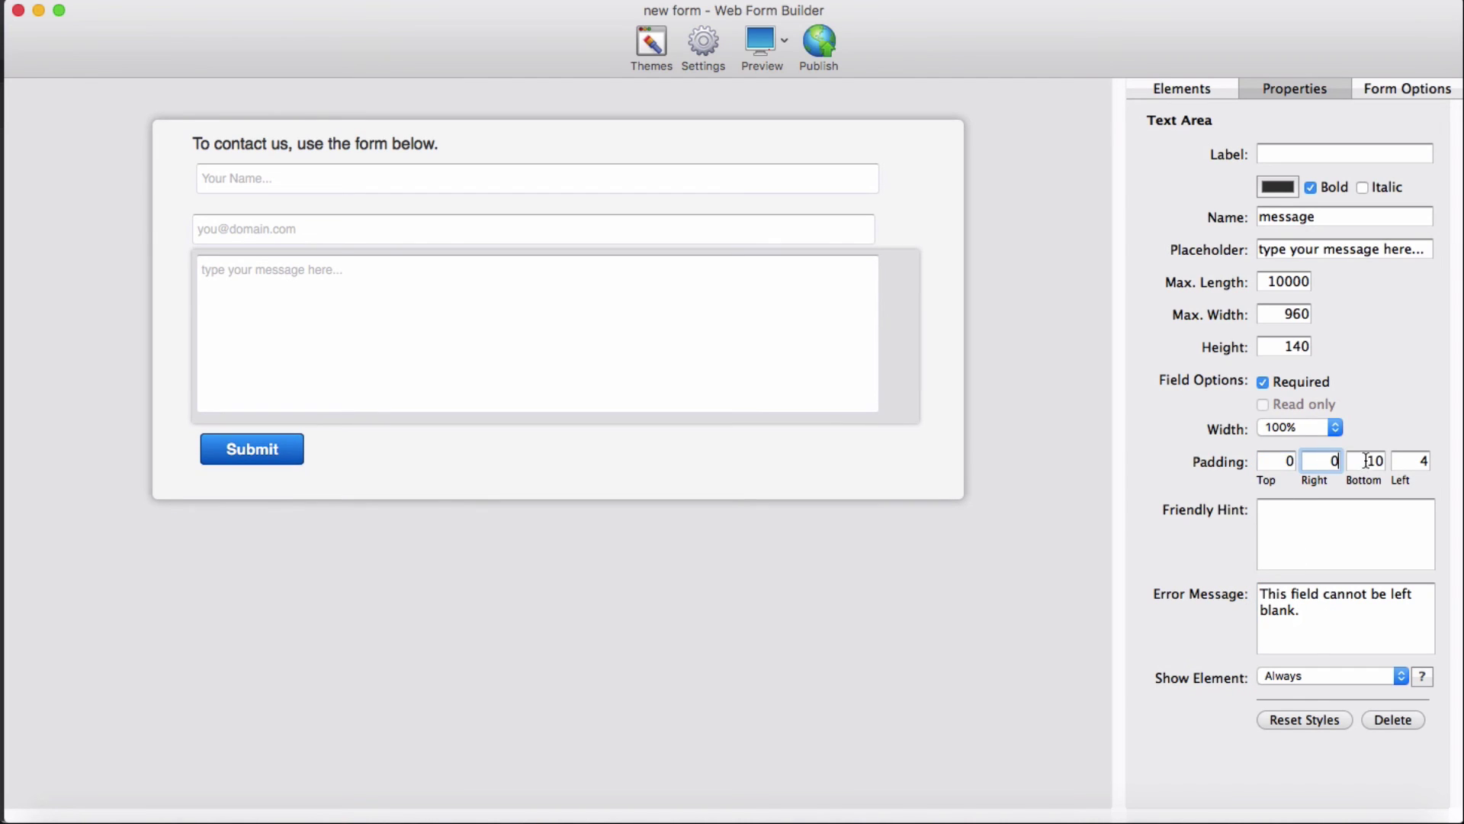
{"action": "key", "text": "Tab"}
{"action": "type", "text": "0"}
{"action": "key", "text": "Tab"}
{"action": "type", "text": "0"}
{"action": "key", "text": "Tab"}
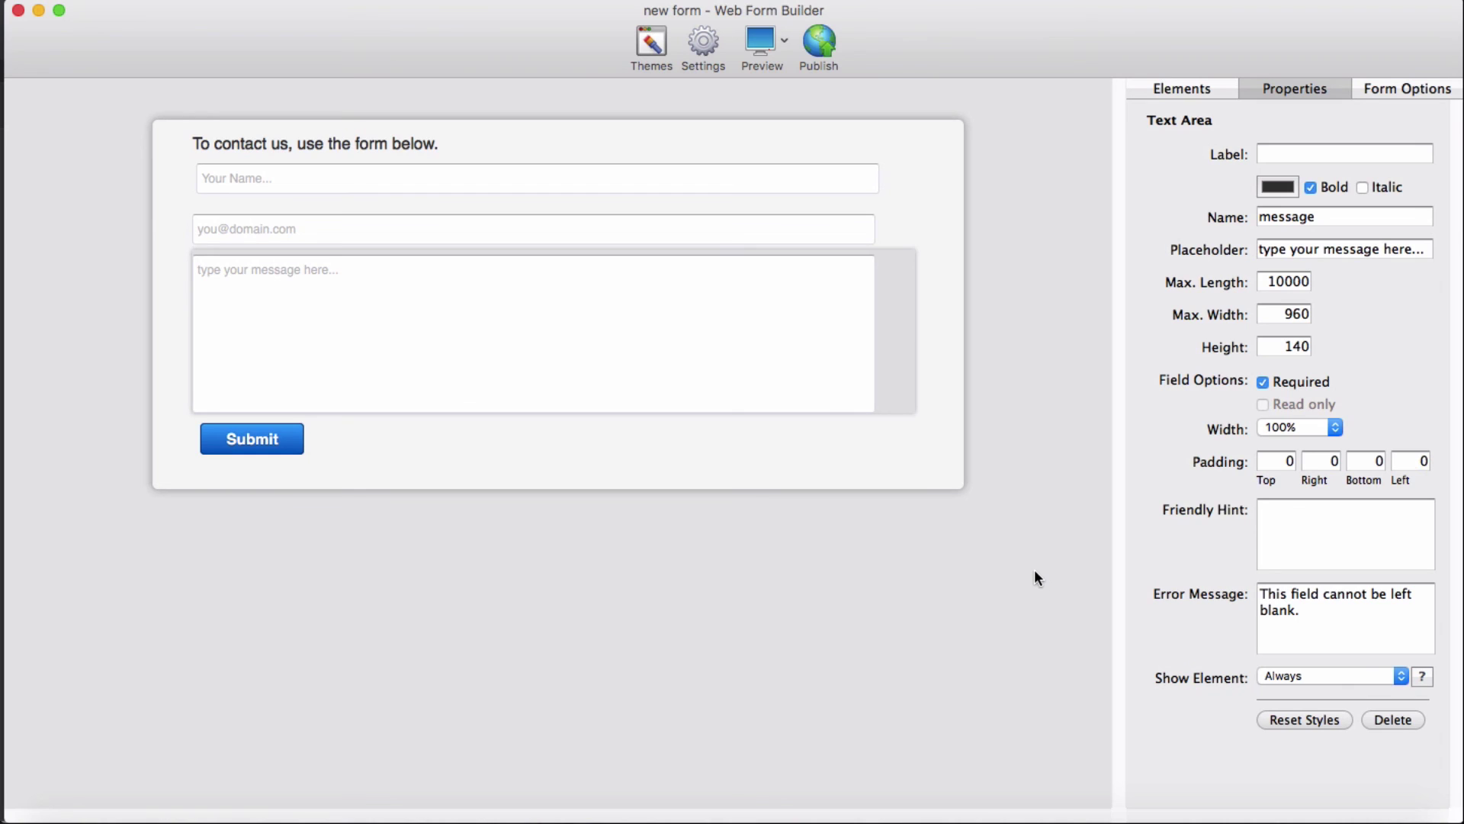
Step: Remove both the regular and hover images from the submit button
{"action": "left_click", "coordinate": [289, 451]}
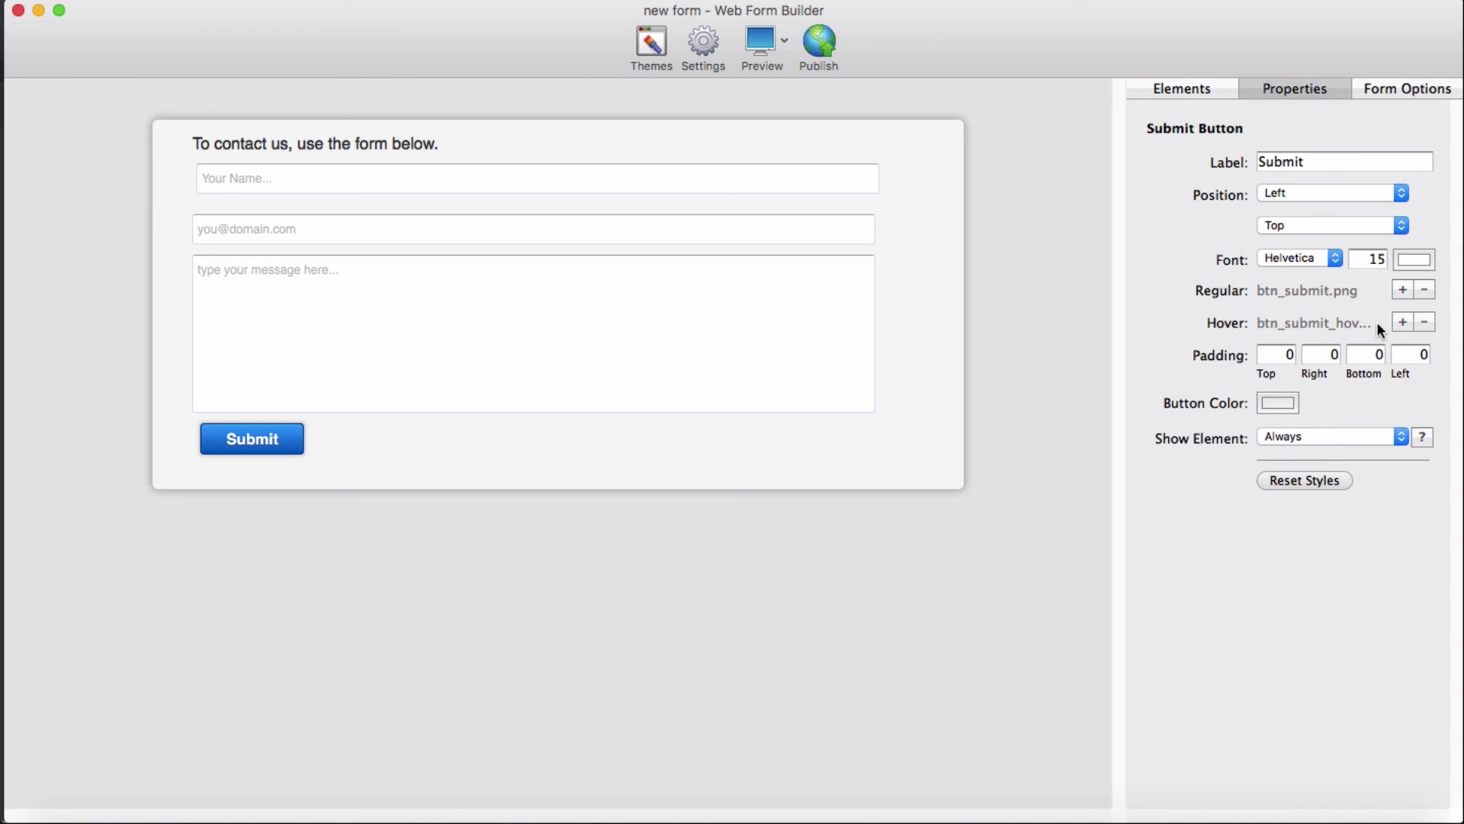
{"action": "left_click", "coordinate": [1424, 291]}
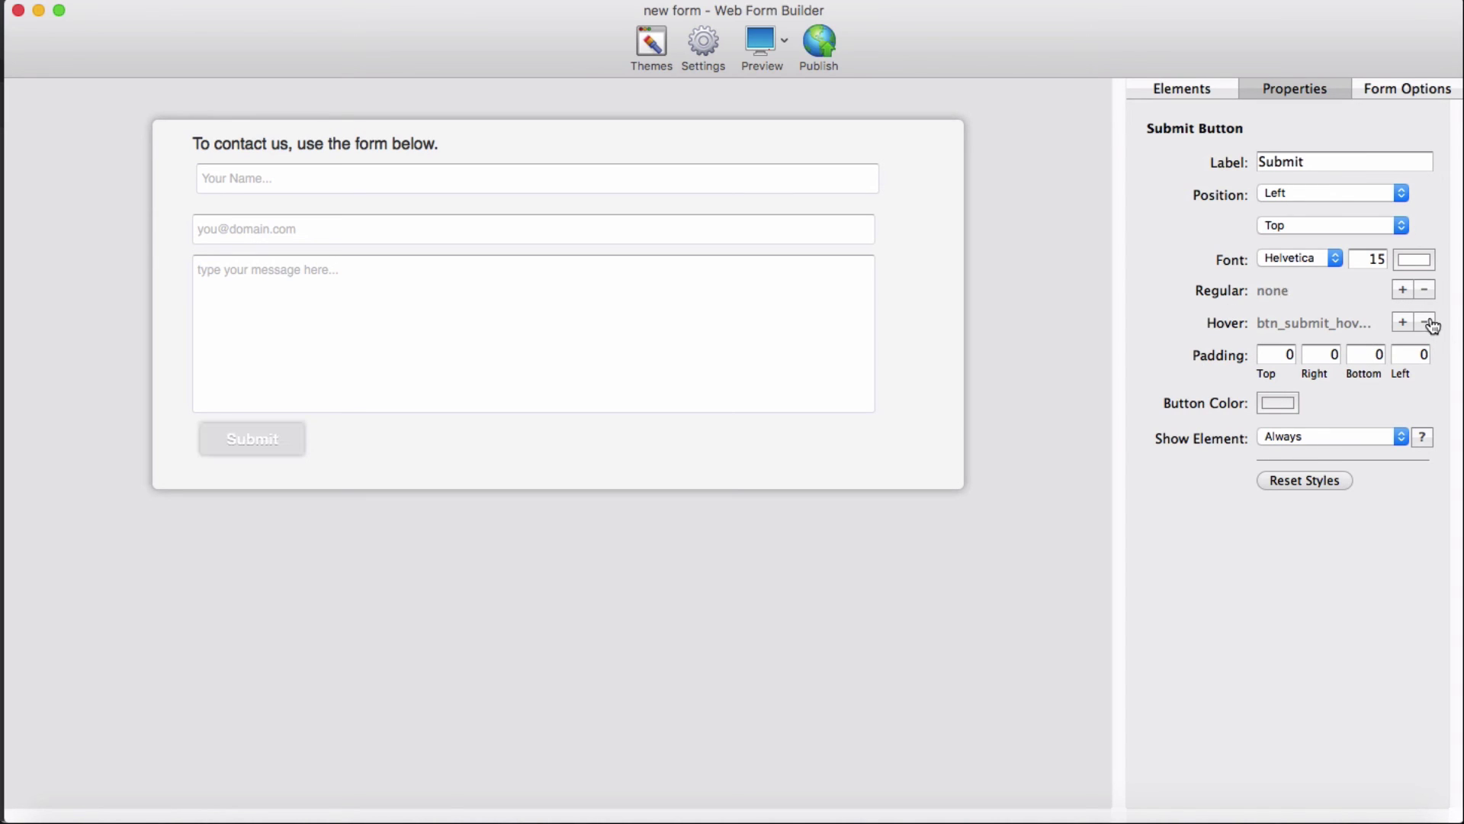
{"action": "left_click", "coordinate": [1426, 324]}
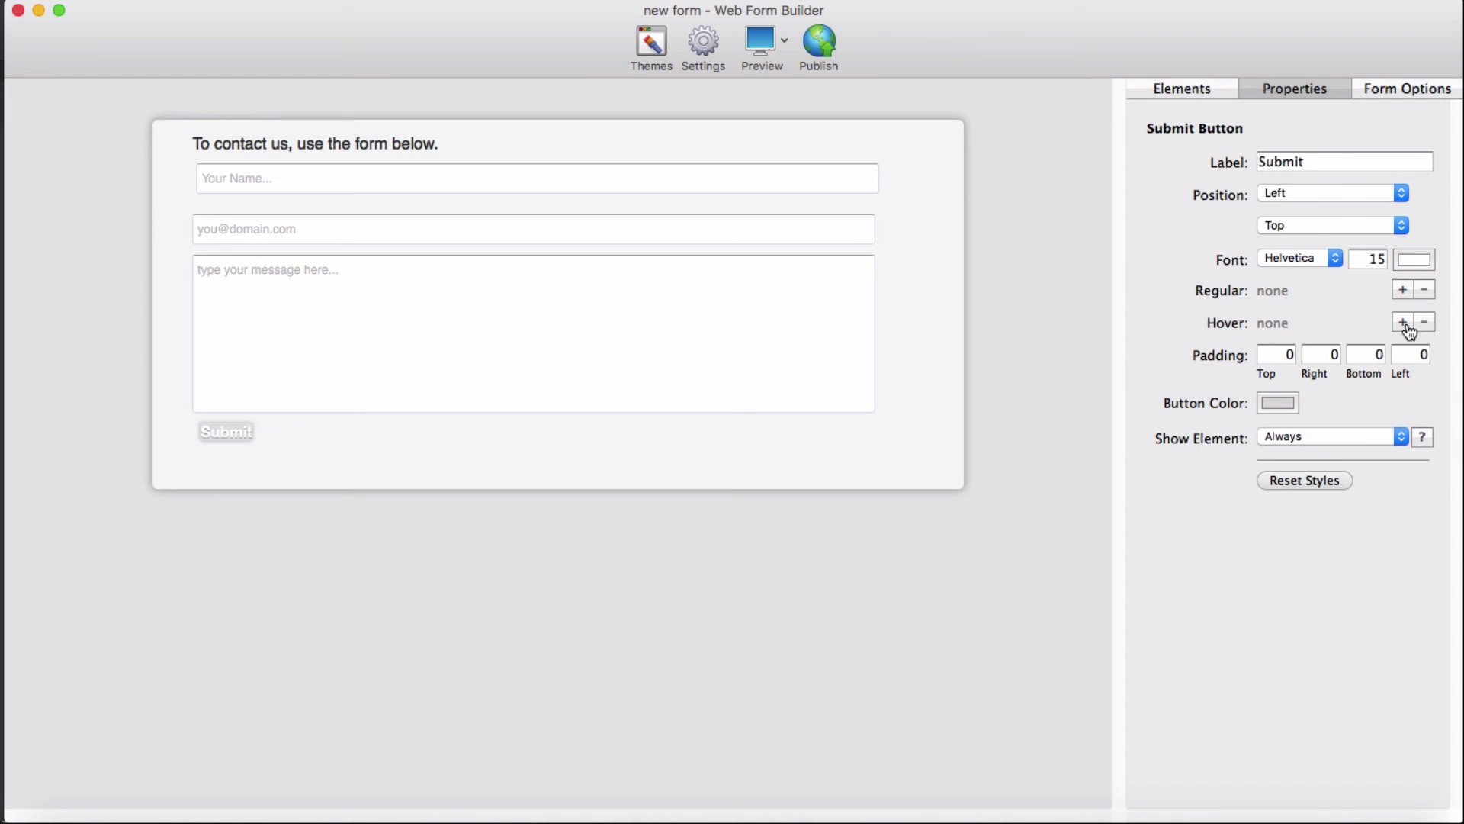
Step: Change the submit button's label to "Send it"
{"action": "double_click", "coordinate": [1322, 162]}
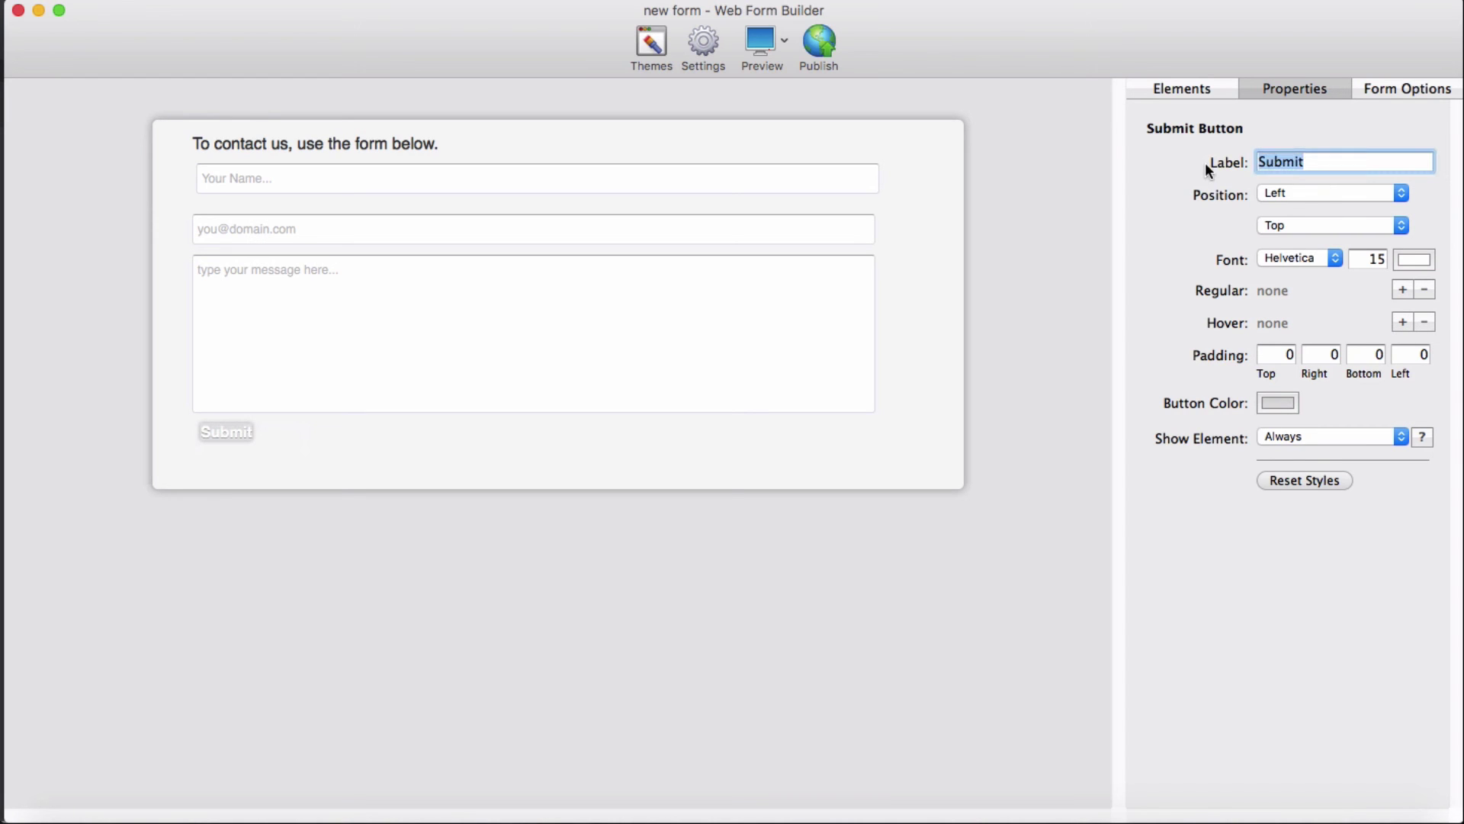
{"action": "type", "text": "Se"}
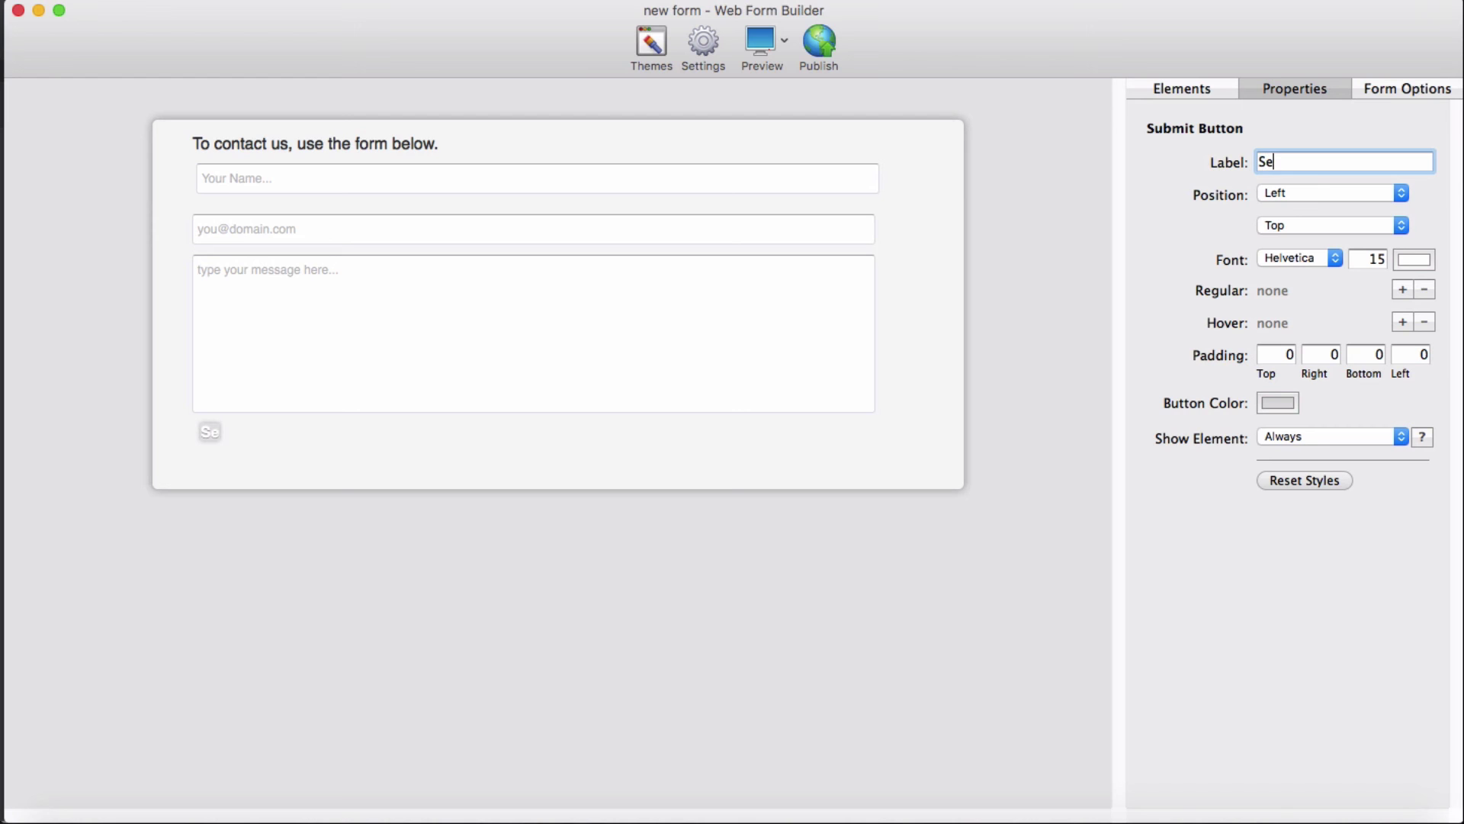
{"action": "type", "text": "nd it"}
Step: Try the Middle vertical position for the submit button and set it back to Top
{"action": "left_click", "coordinate": [1311, 224]}
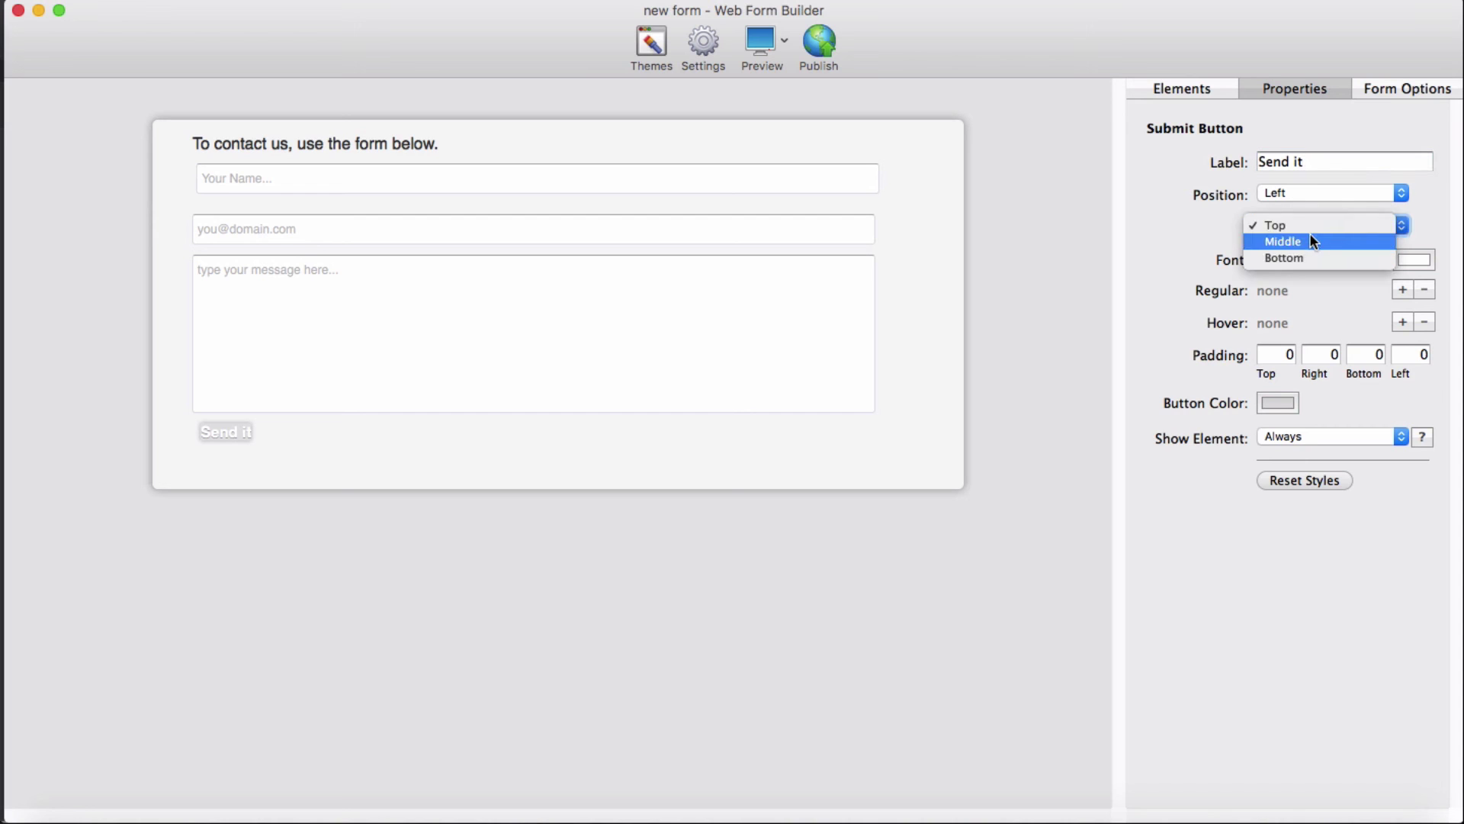
{"action": "left_click", "coordinate": [1305, 241]}
{"action": "left_click", "coordinate": [1306, 229]}
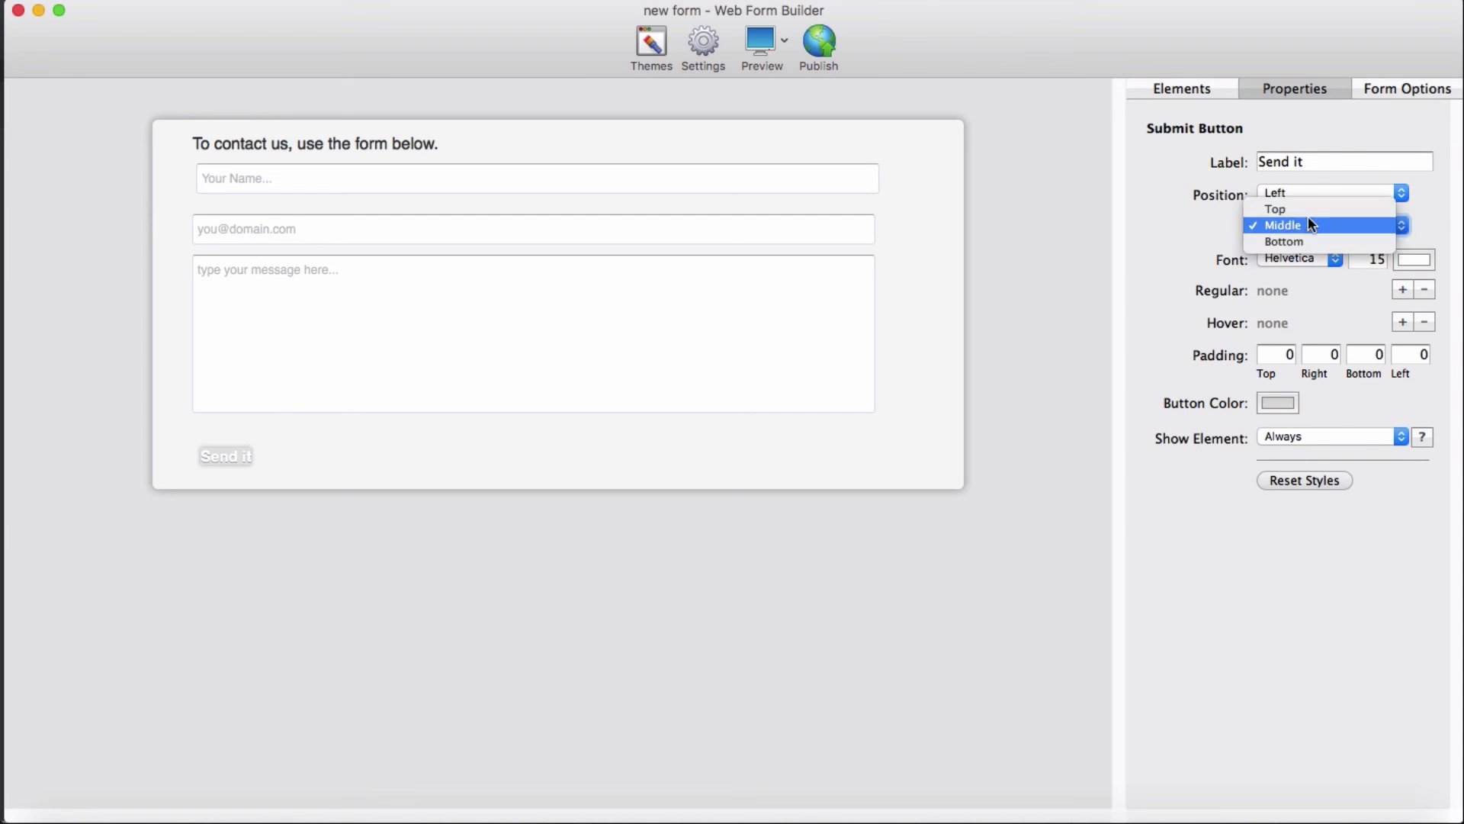
{"action": "left_click", "coordinate": [1307, 209]}
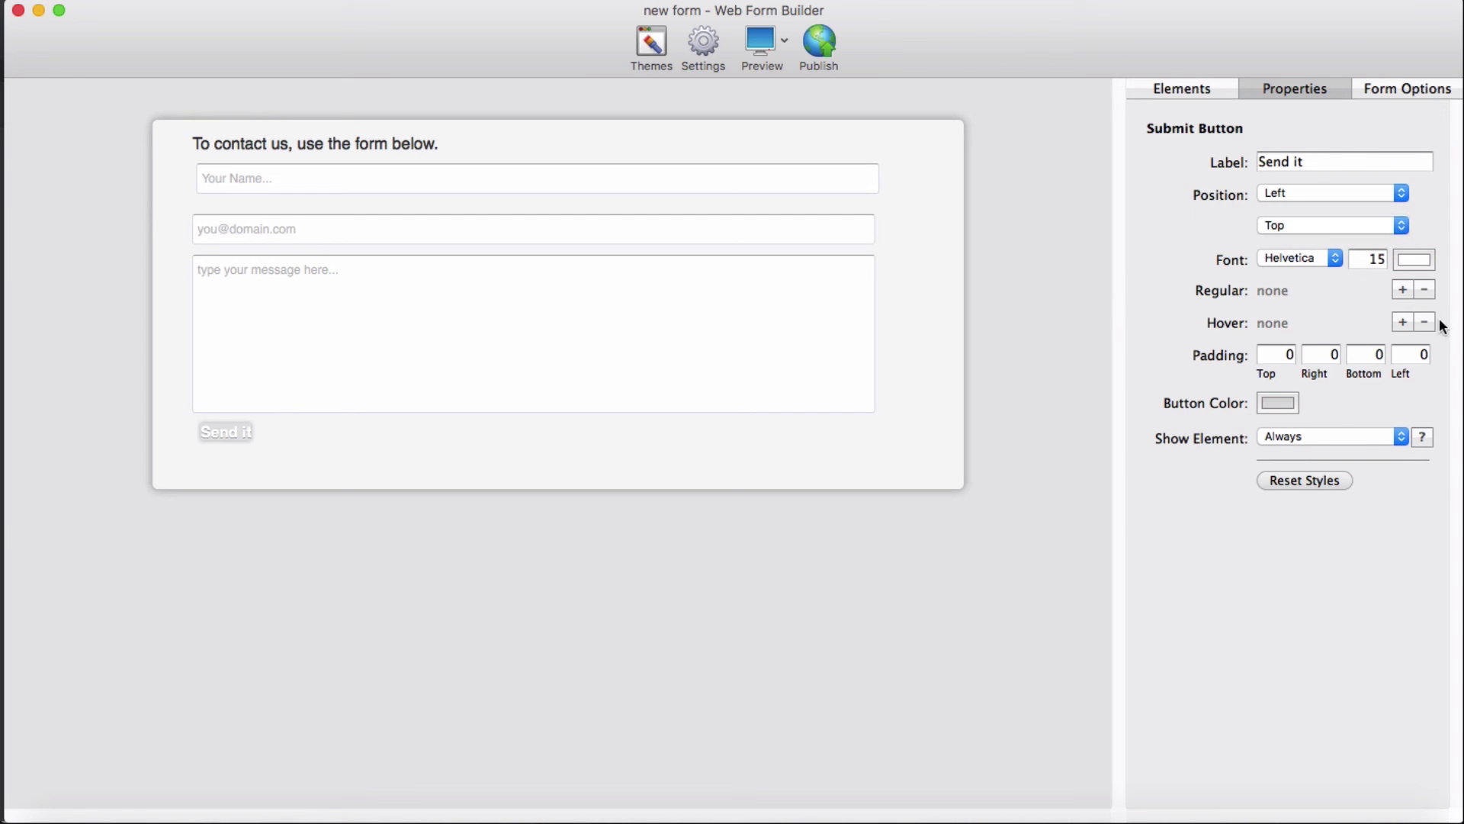
Step: Set the submit button's font size to 16
{"action": "double_click", "coordinate": [1387, 259]}
{"action": "type", "text": "16"}
{"action": "left_click", "coordinate": [1029, 344]}
Step: Save the form as "new form demo" in untitled folder 7, replacing the existing file
{"action": "left_click", "coordinate": [213, 2]}
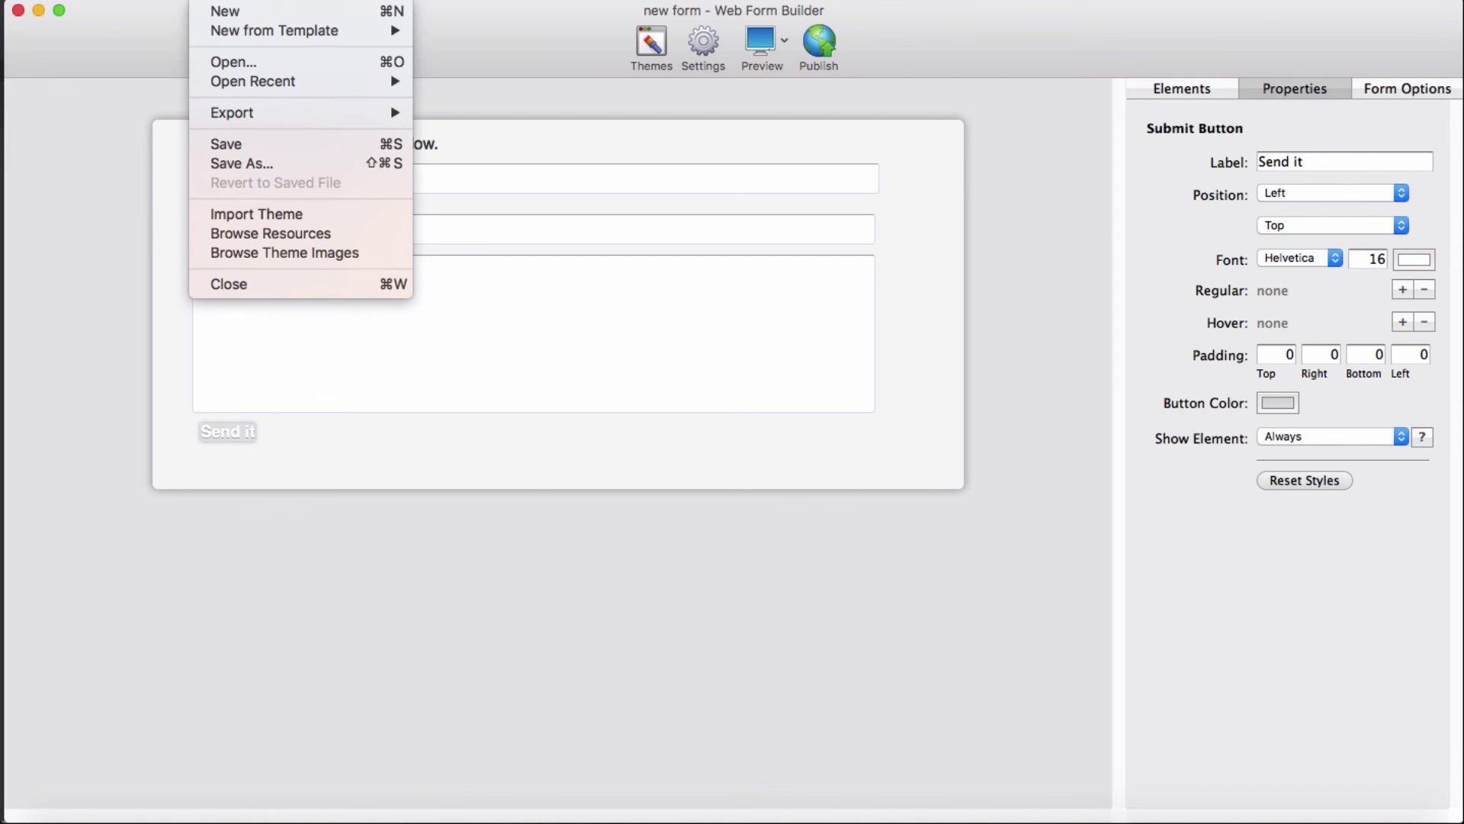
{"action": "left_click", "coordinate": [252, 162]}
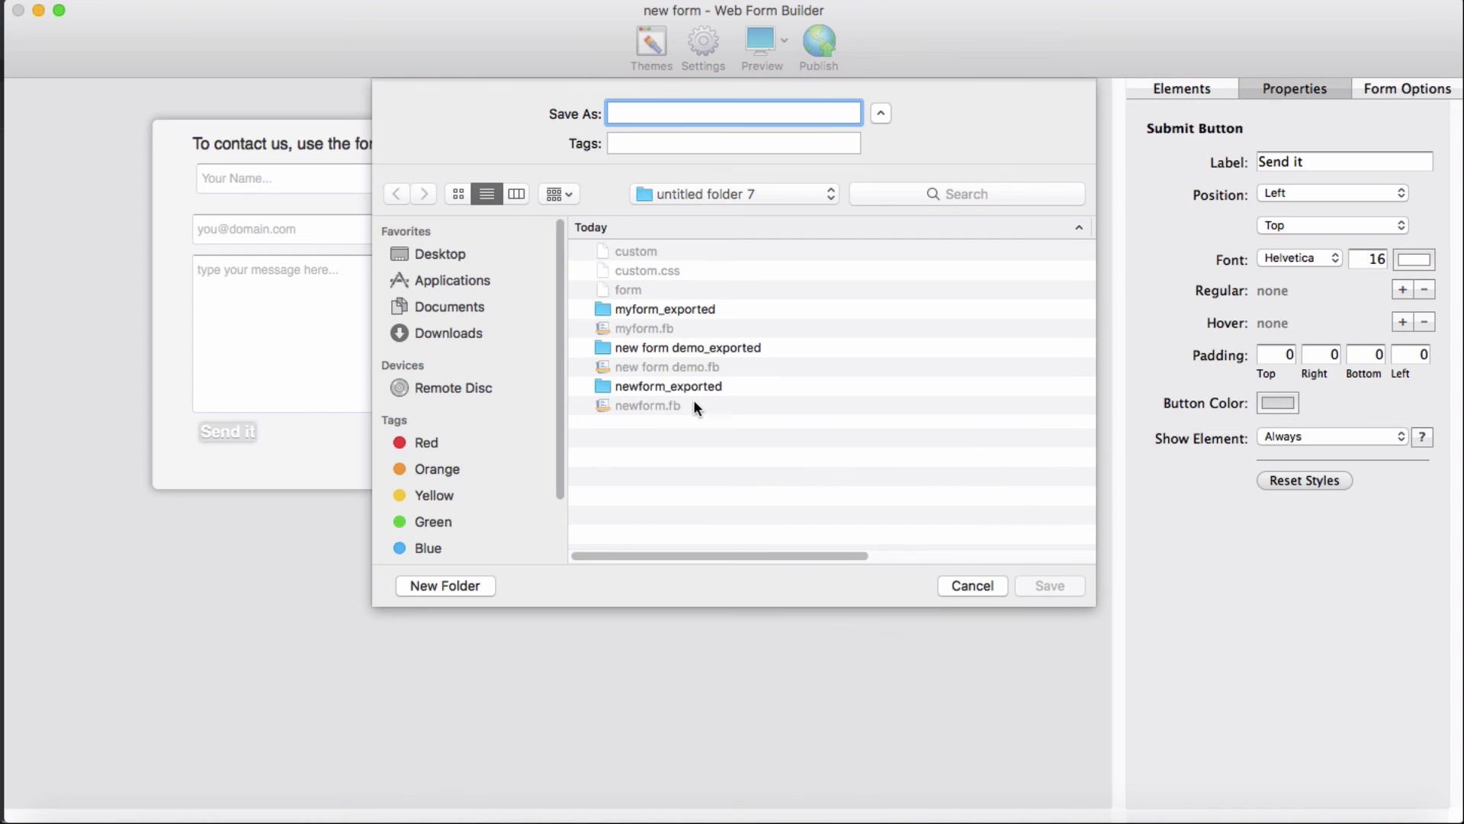
{"action": "left_click", "coordinate": [702, 366]}
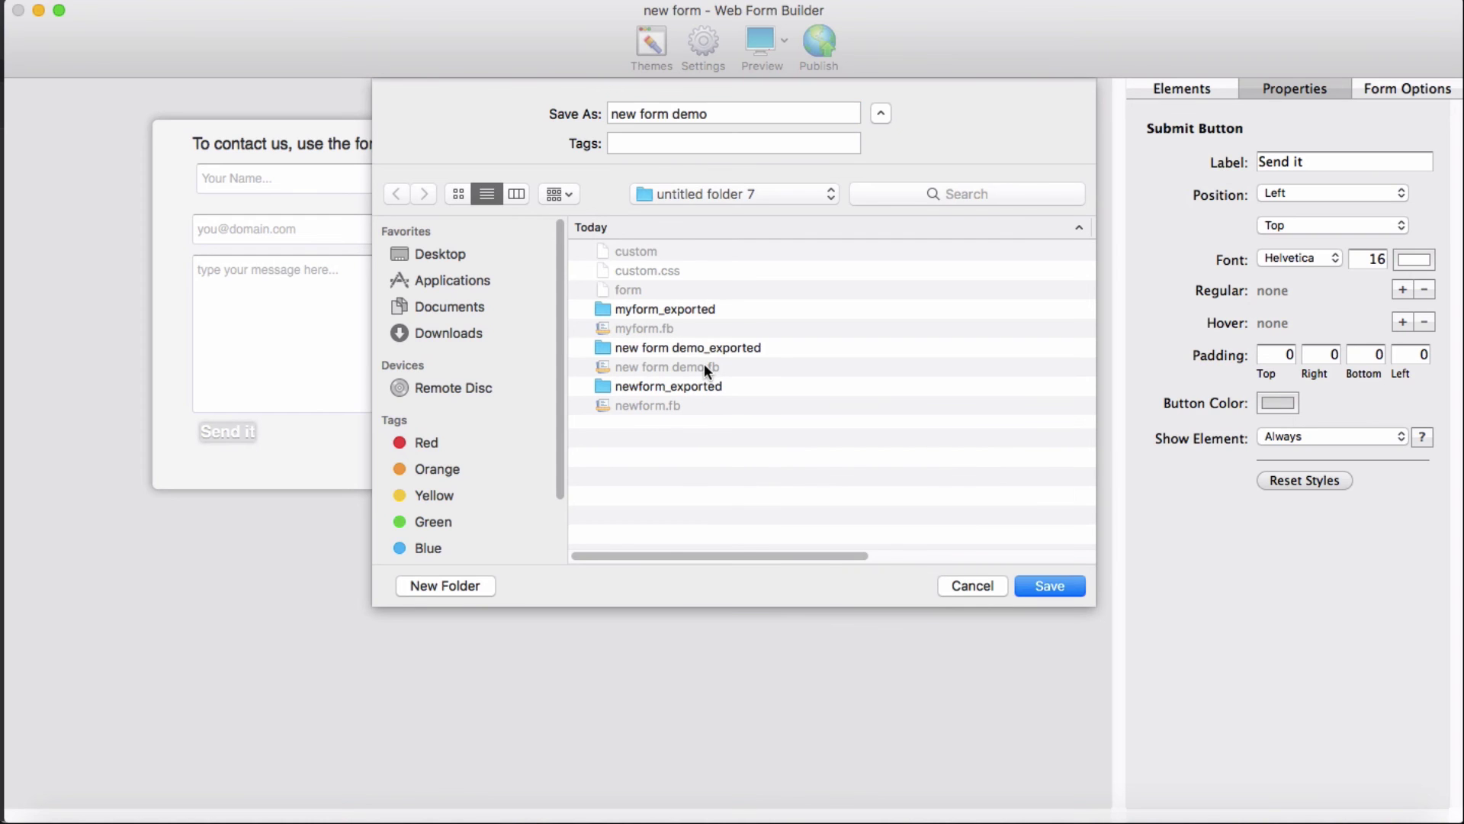
{"action": "left_click", "coordinate": [1057, 586]}
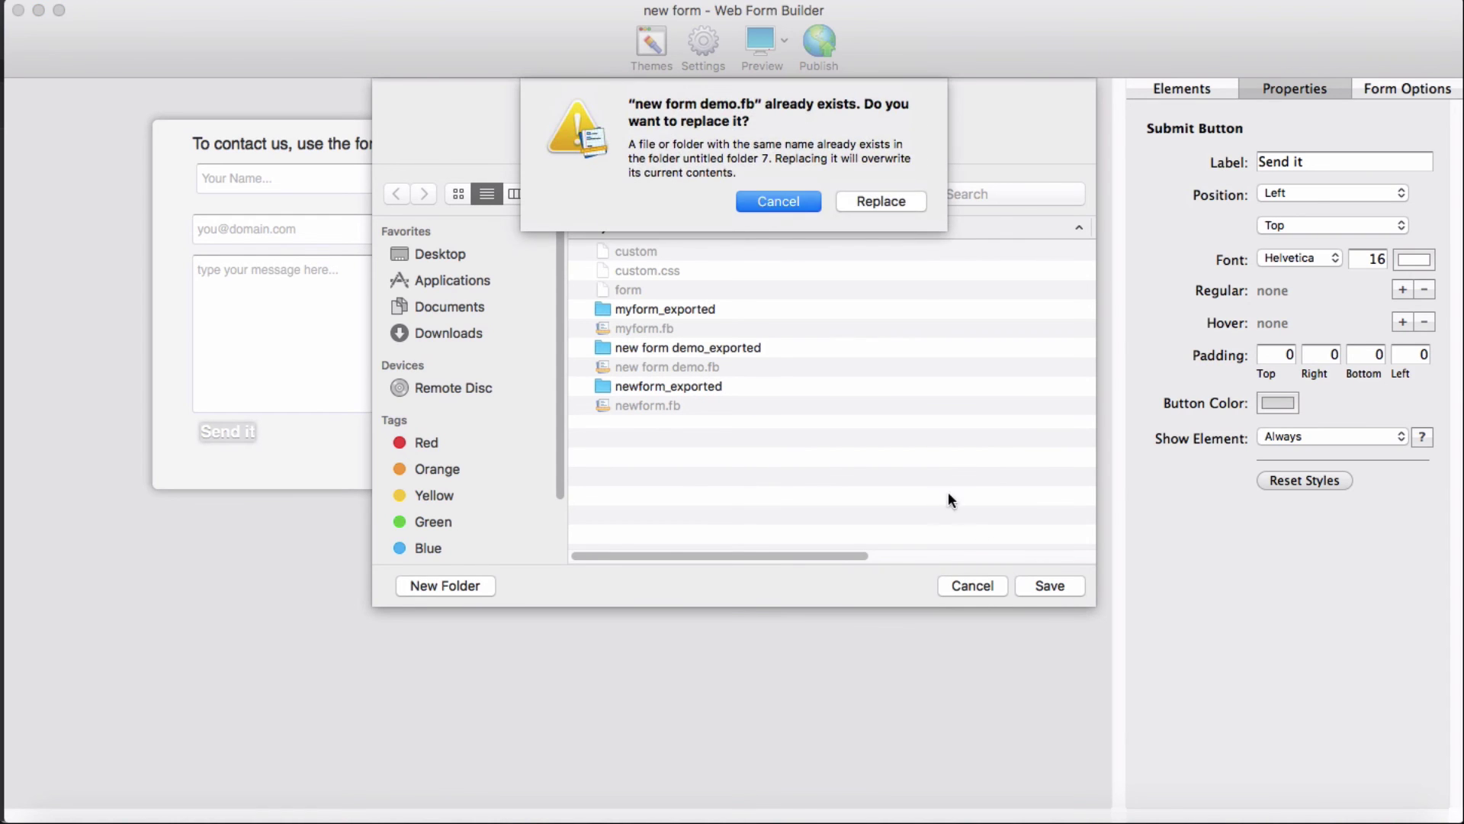
{"action": "left_click", "coordinate": [877, 201]}
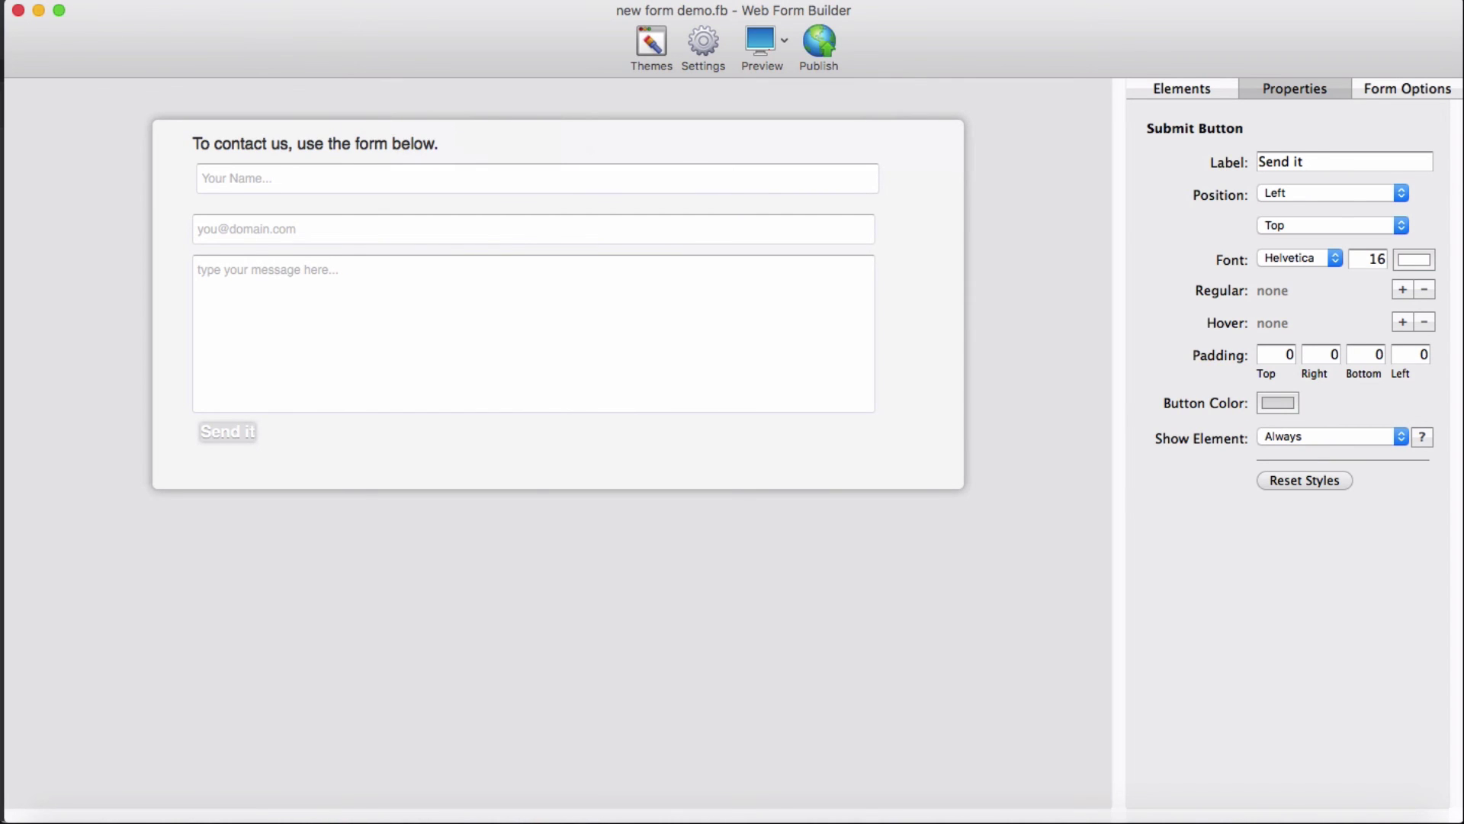
Step: Export the form for Manual Server Setup into untitled folder 7, overwriting the existing files, and dismiss the export summary
{"action": "left_click", "coordinate": [221, 1]}
{"action": "mouse_move", "coordinate": [255, 112]}
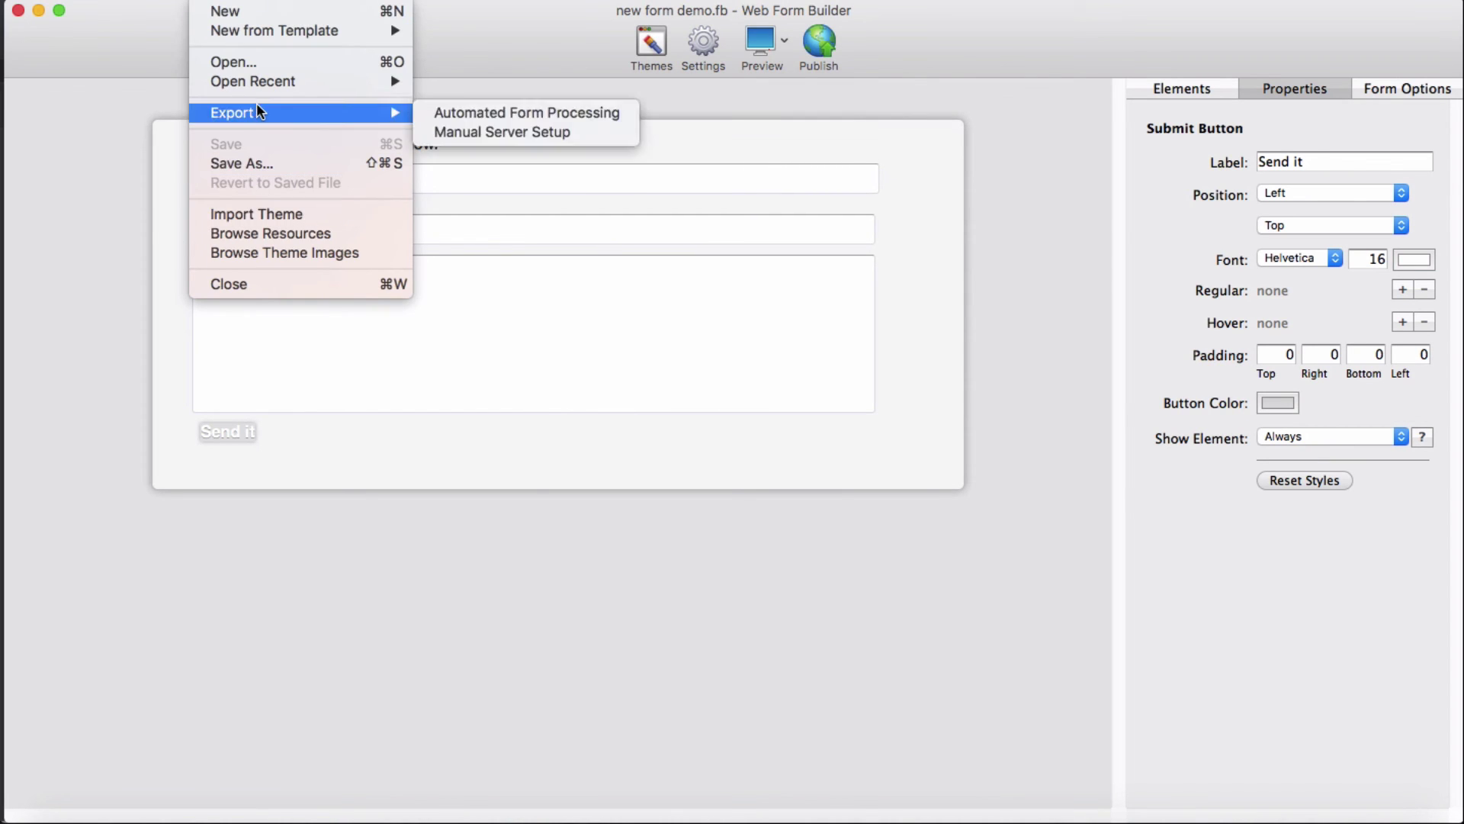
{"action": "left_click", "coordinate": [467, 136]}
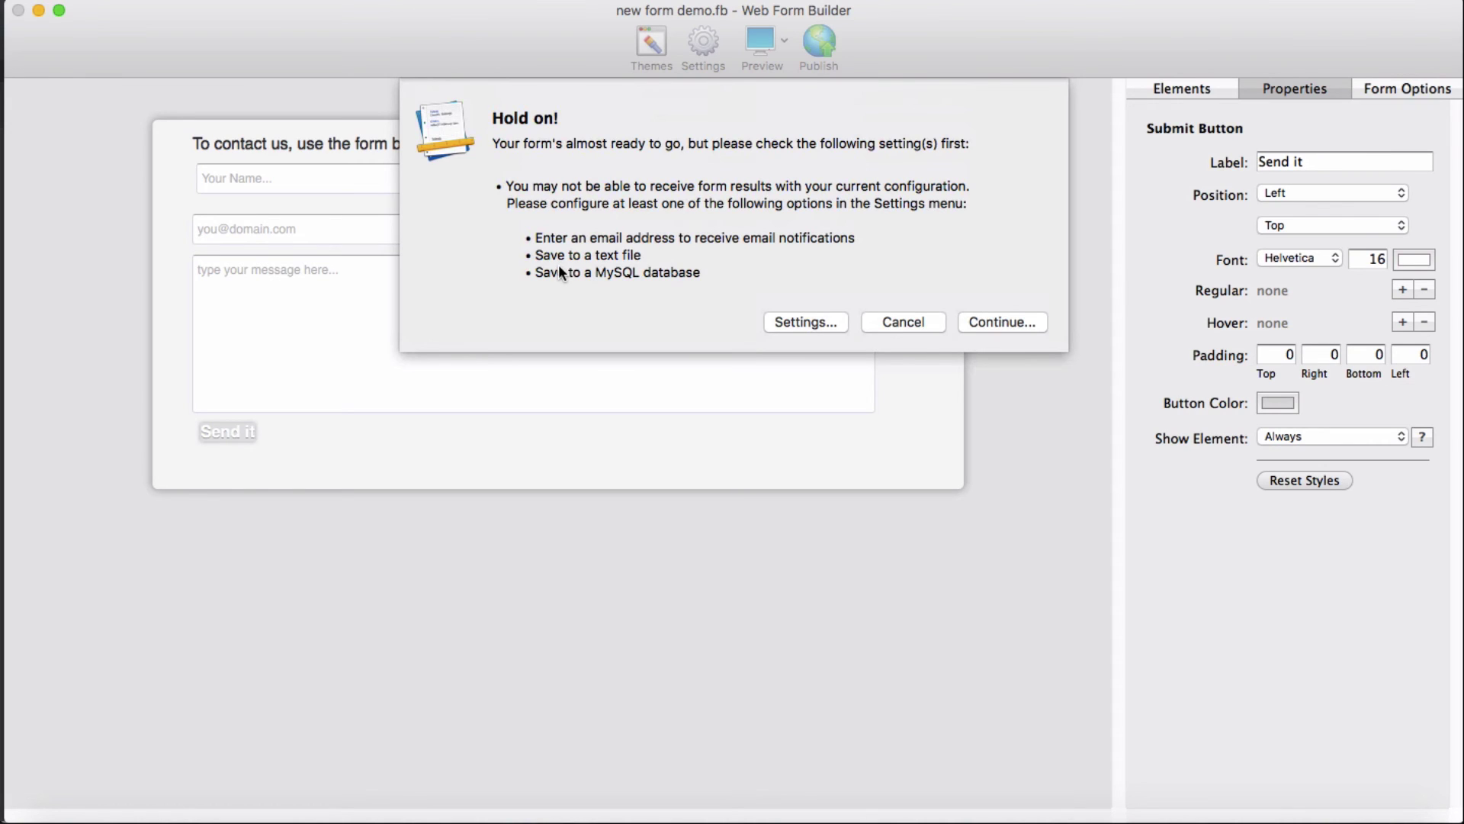
{"action": "left_click", "coordinate": [1004, 322]}
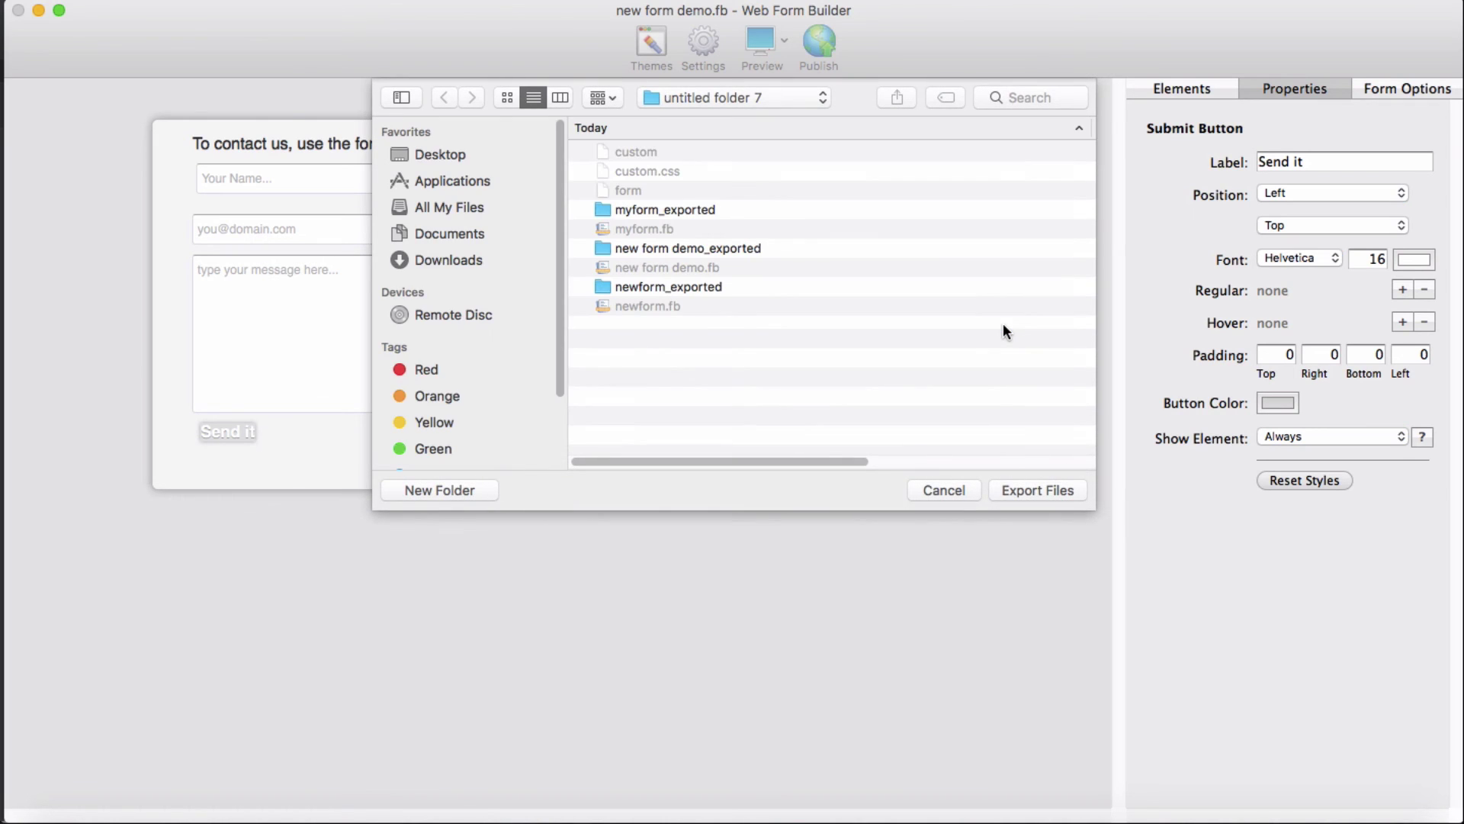
{"action": "left_click", "coordinate": [1031, 490]}
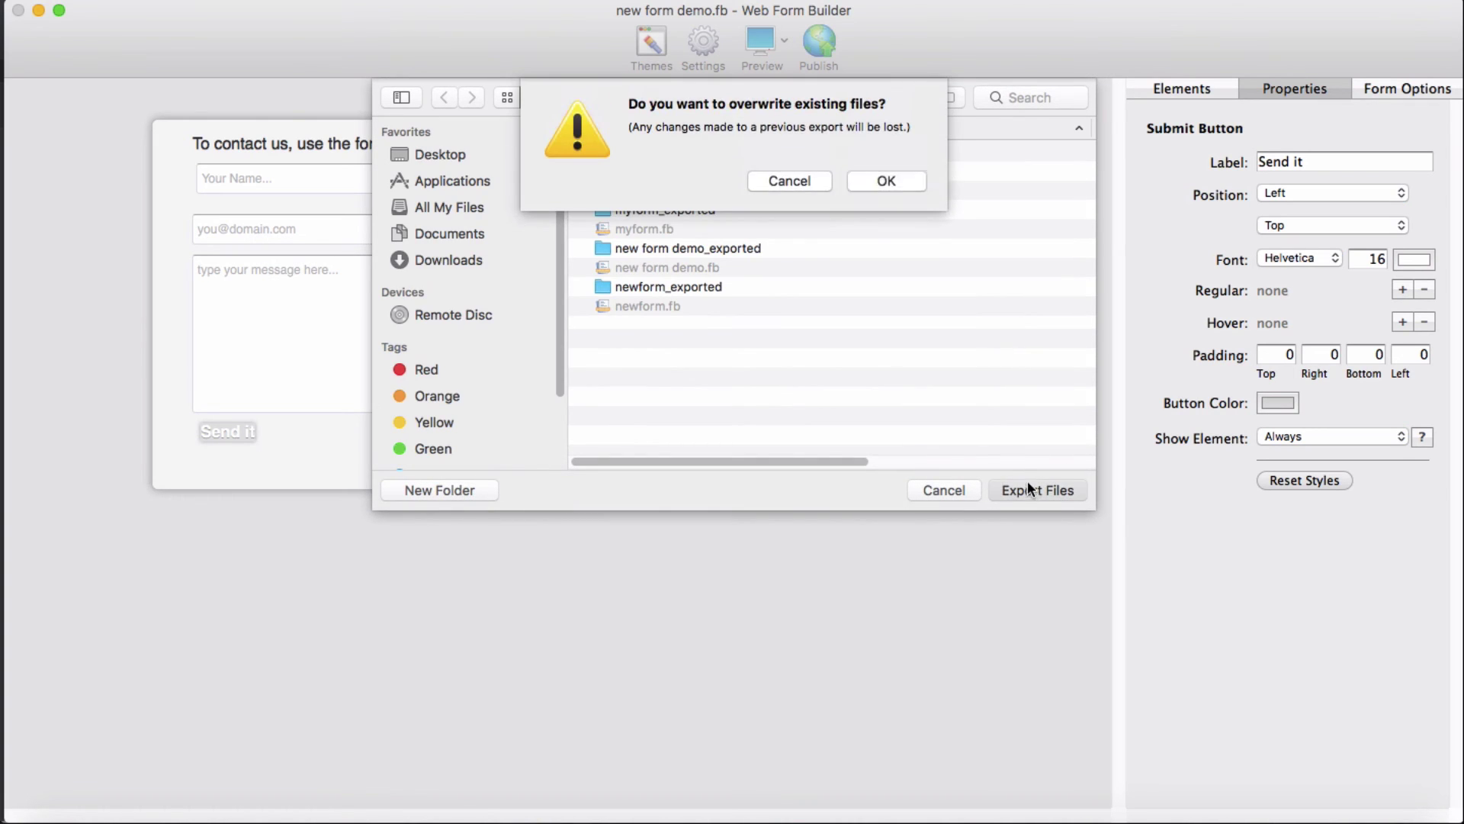
{"action": "left_click", "coordinate": [881, 183]}
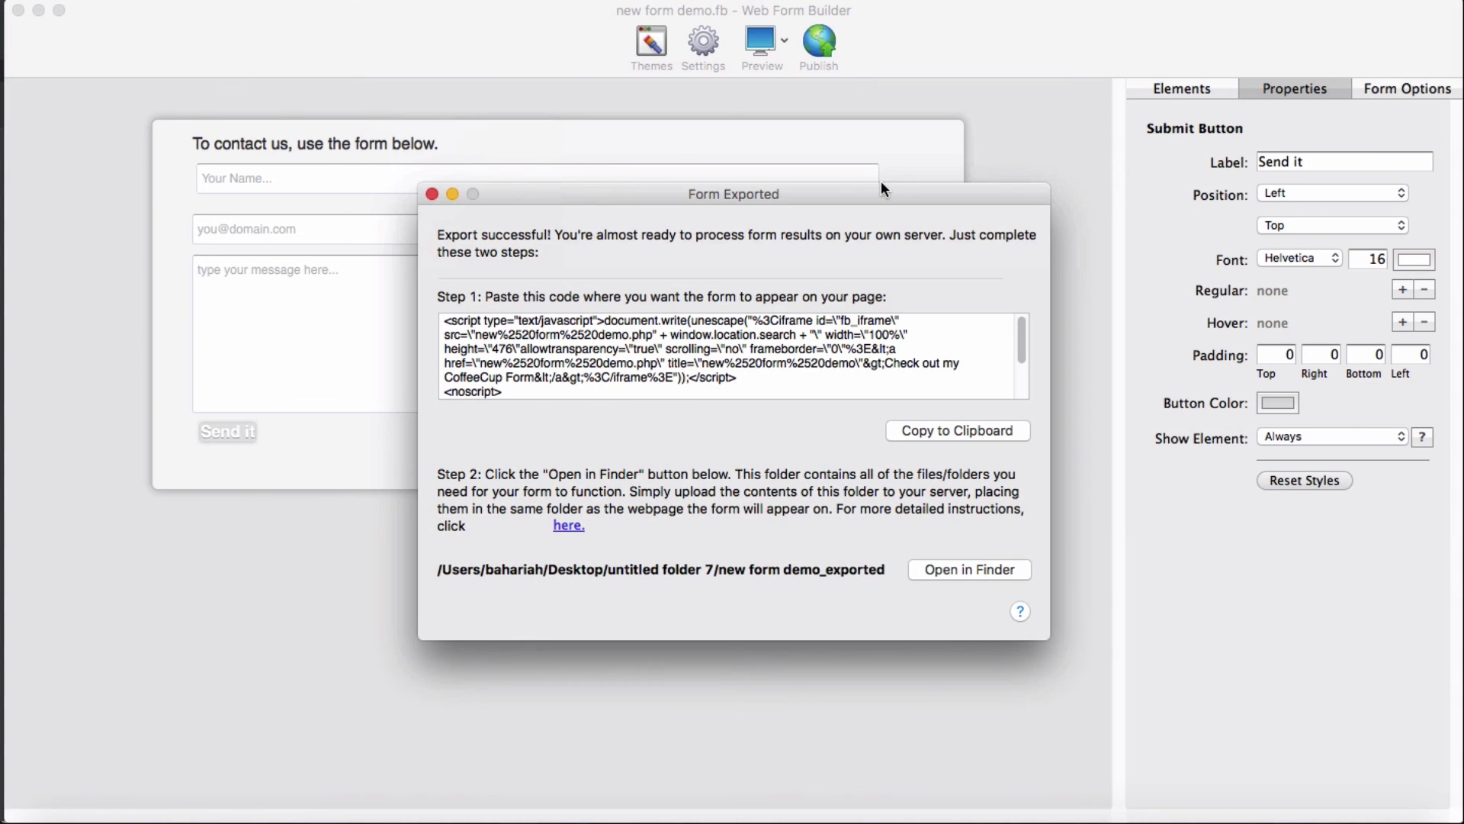
{"action": "left_click", "coordinate": [432, 194]}
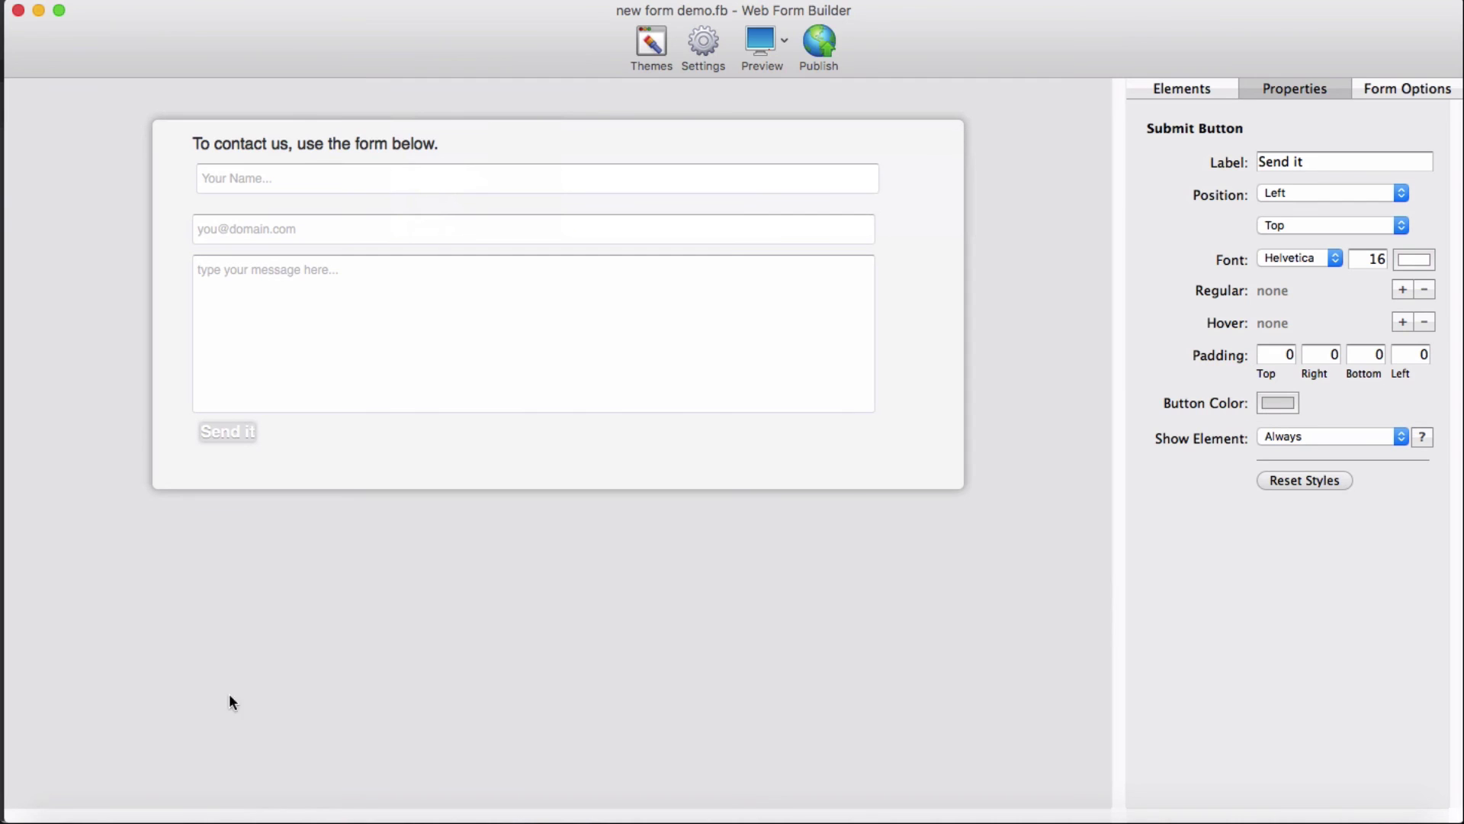
Step: Switch to Finder and open the "new form demo_exported" folder inside untitled folder 7
{"action": "left_click", "coordinate": [68, 819]}
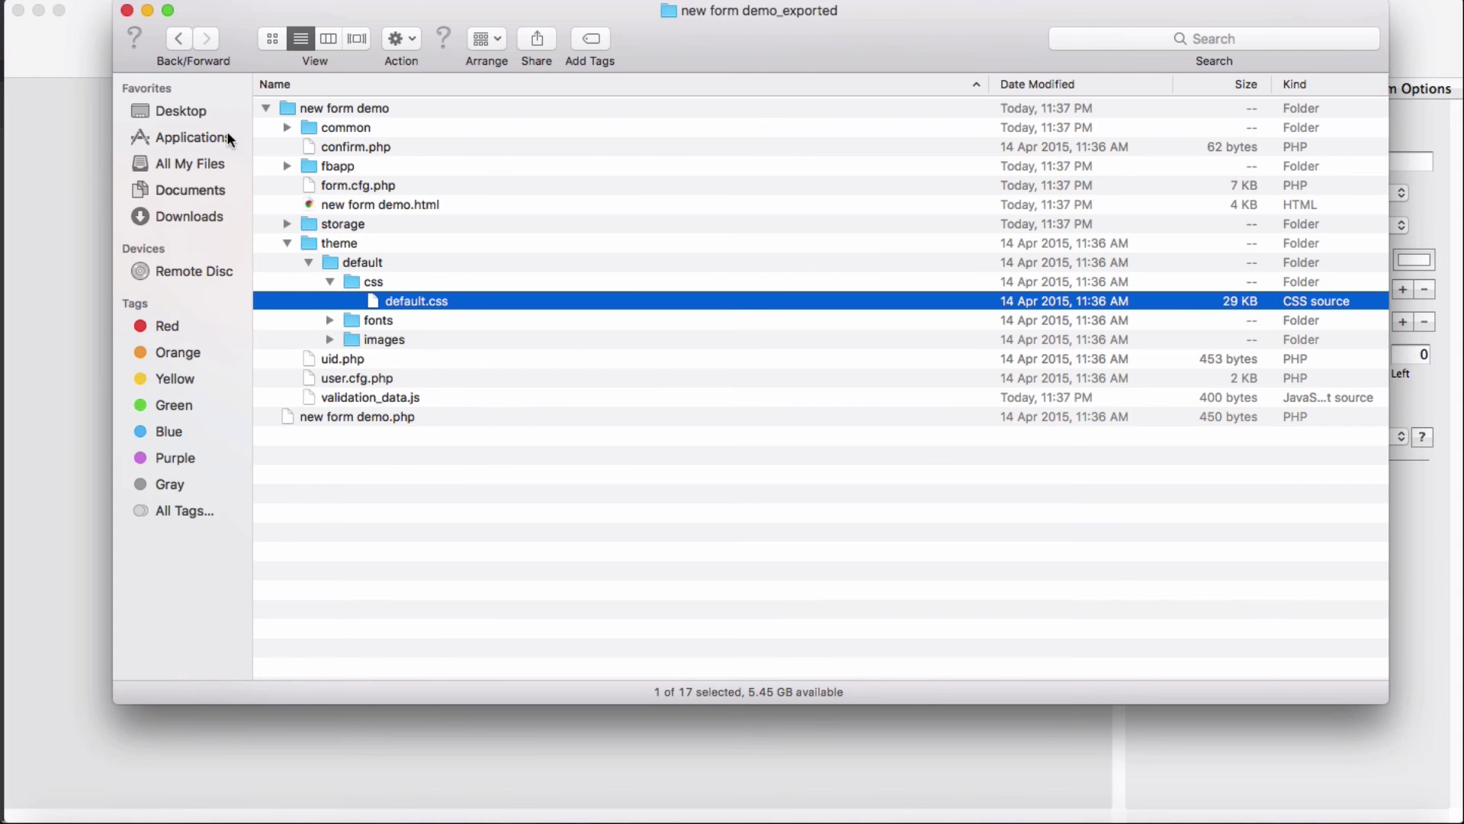
{"action": "left_click", "coordinate": [180, 39]}
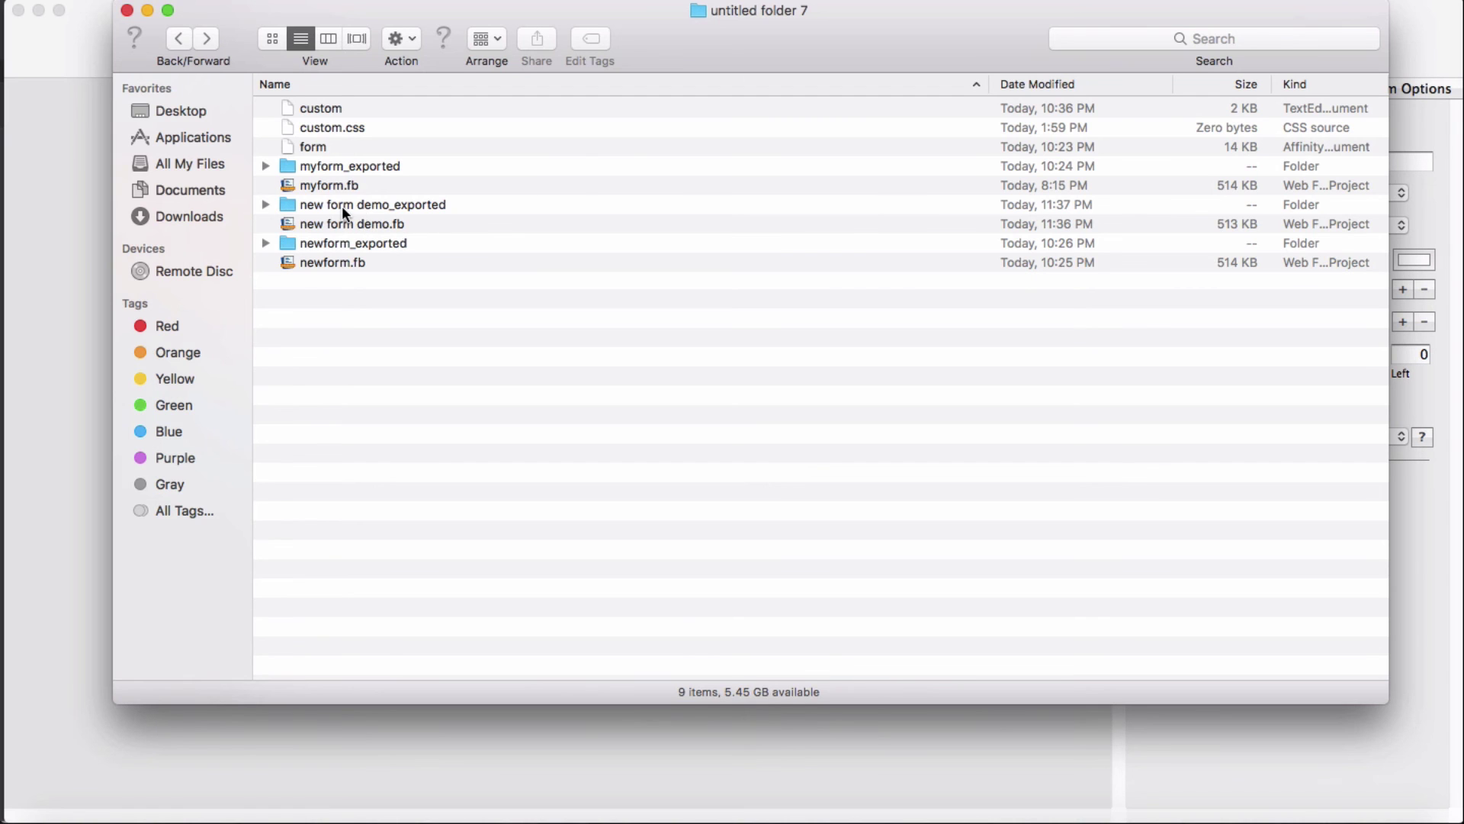
{"action": "double_click", "coordinate": [402, 204]}
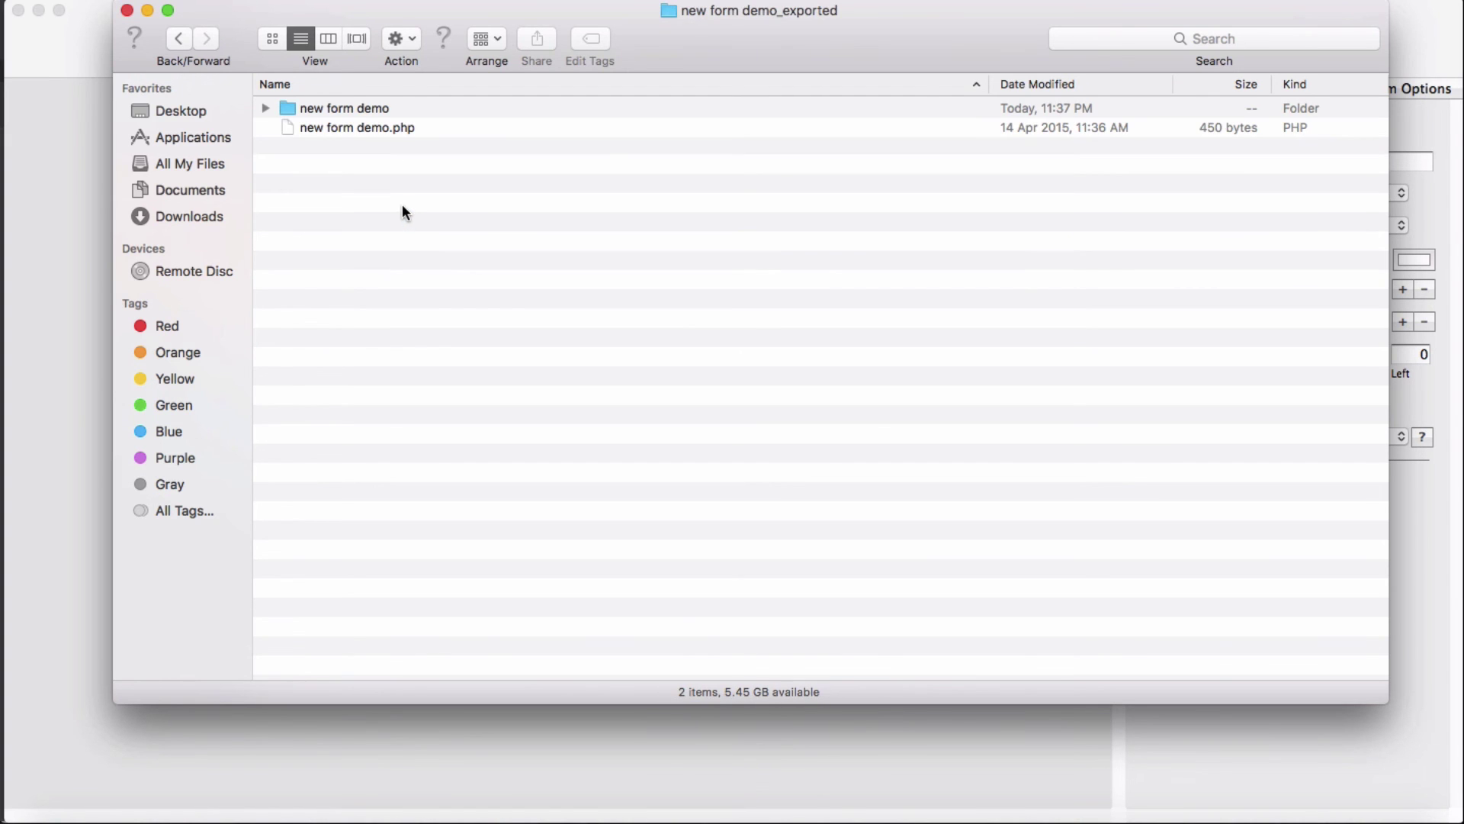
Step: Expand the new form demo folder down to theme/default/css and open default.css in Brackets
{"action": "left_click", "coordinate": [265, 108]}
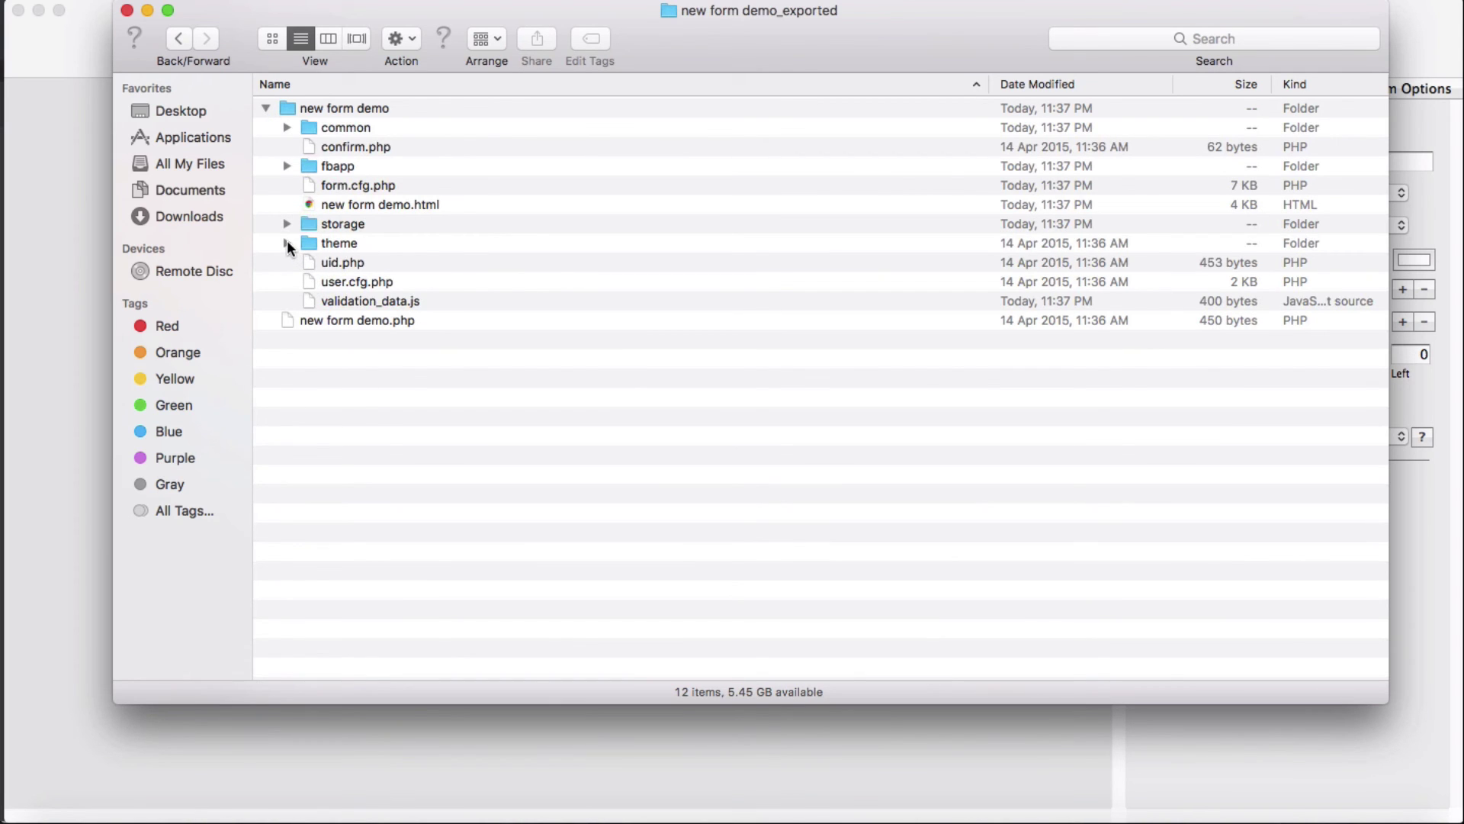
{"action": "left_click", "coordinate": [286, 242]}
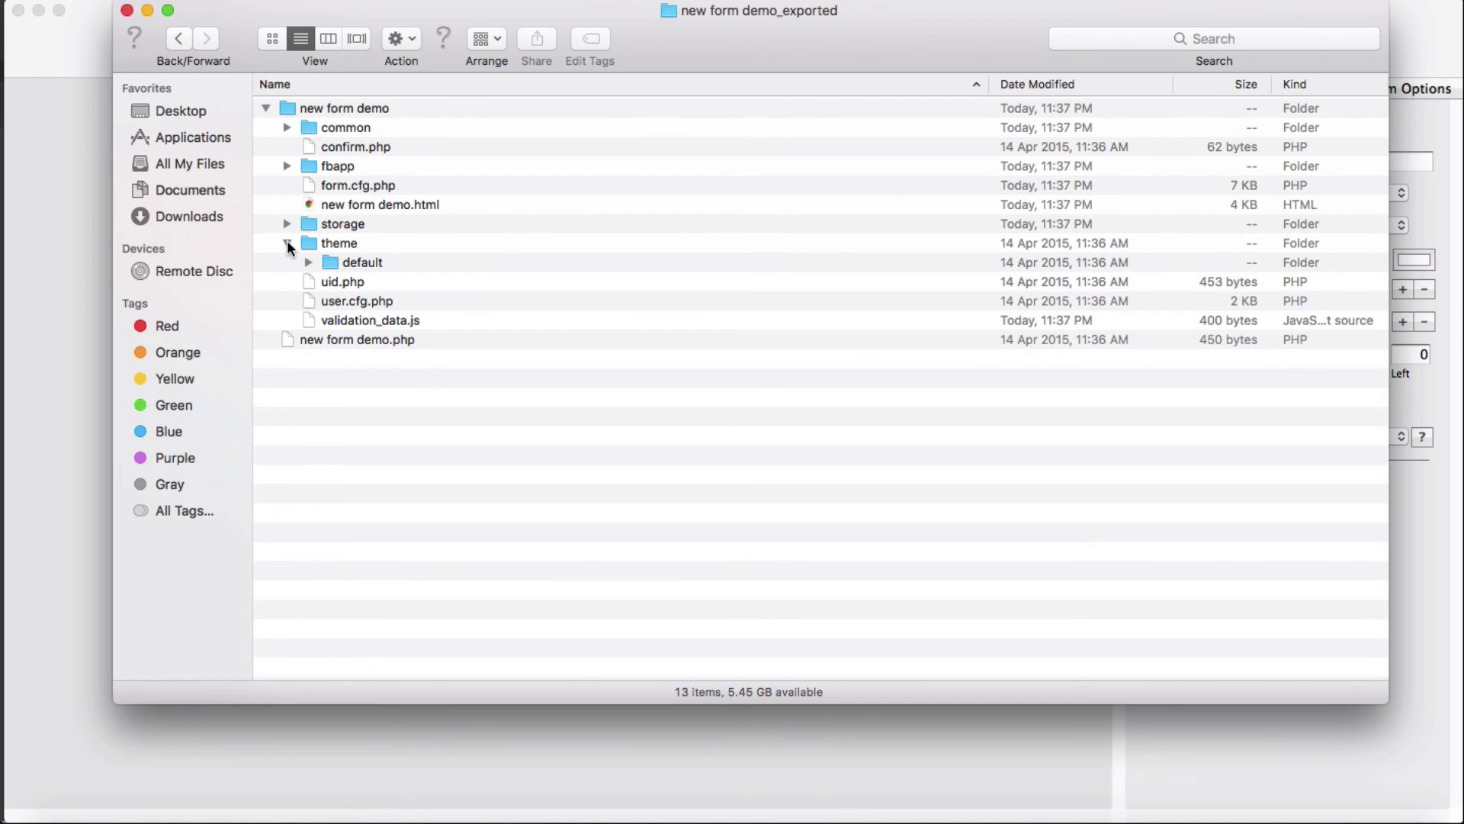
{"action": "left_click", "coordinate": [308, 262]}
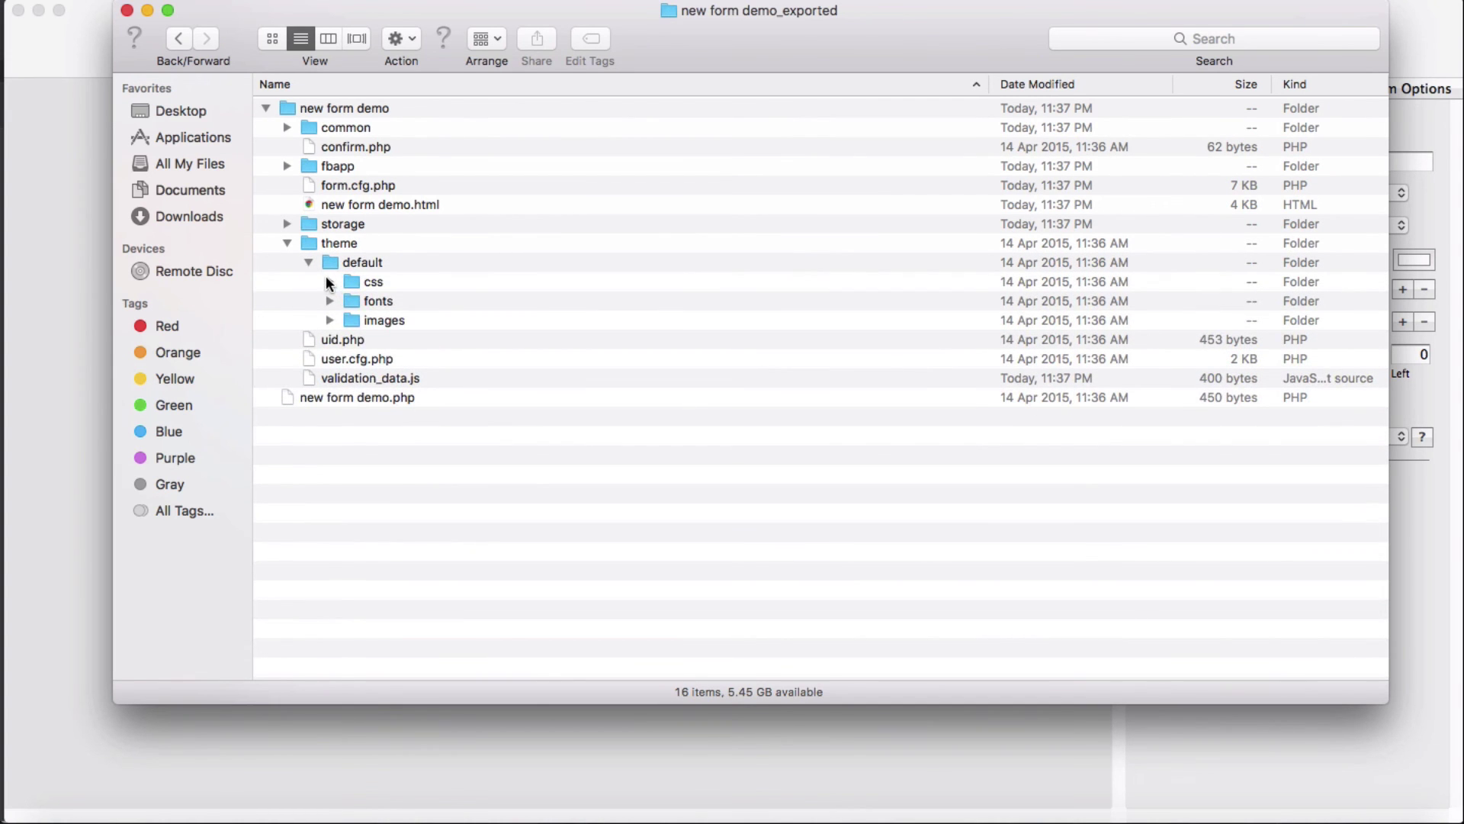
{"action": "left_click", "coordinate": [330, 282]}
{"action": "left_click", "coordinate": [424, 302]}
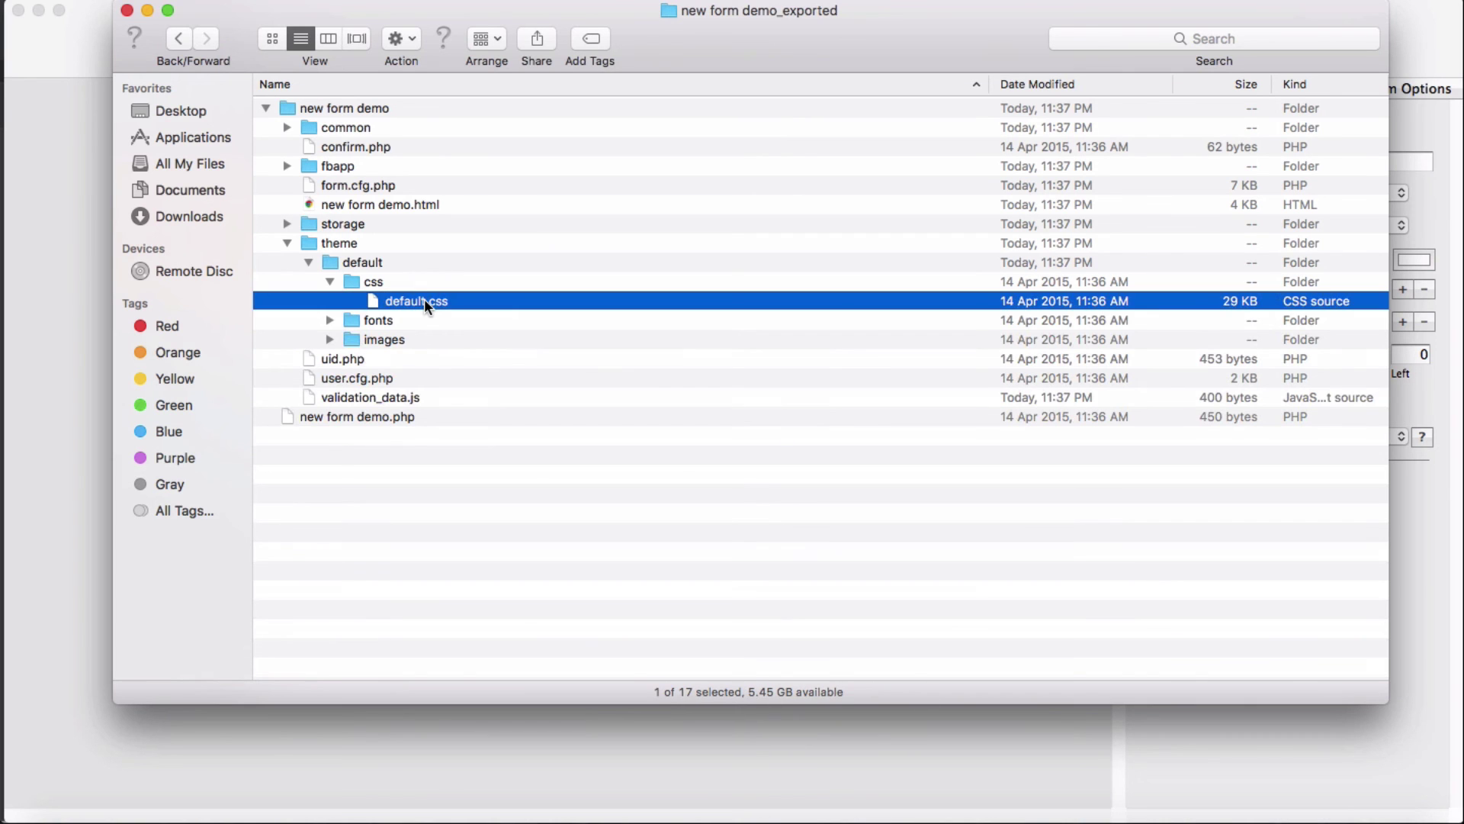
{"action": "right_click", "coordinate": [427, 301]}
{"action": "mouse_move", "coordinate": [482, 332]}
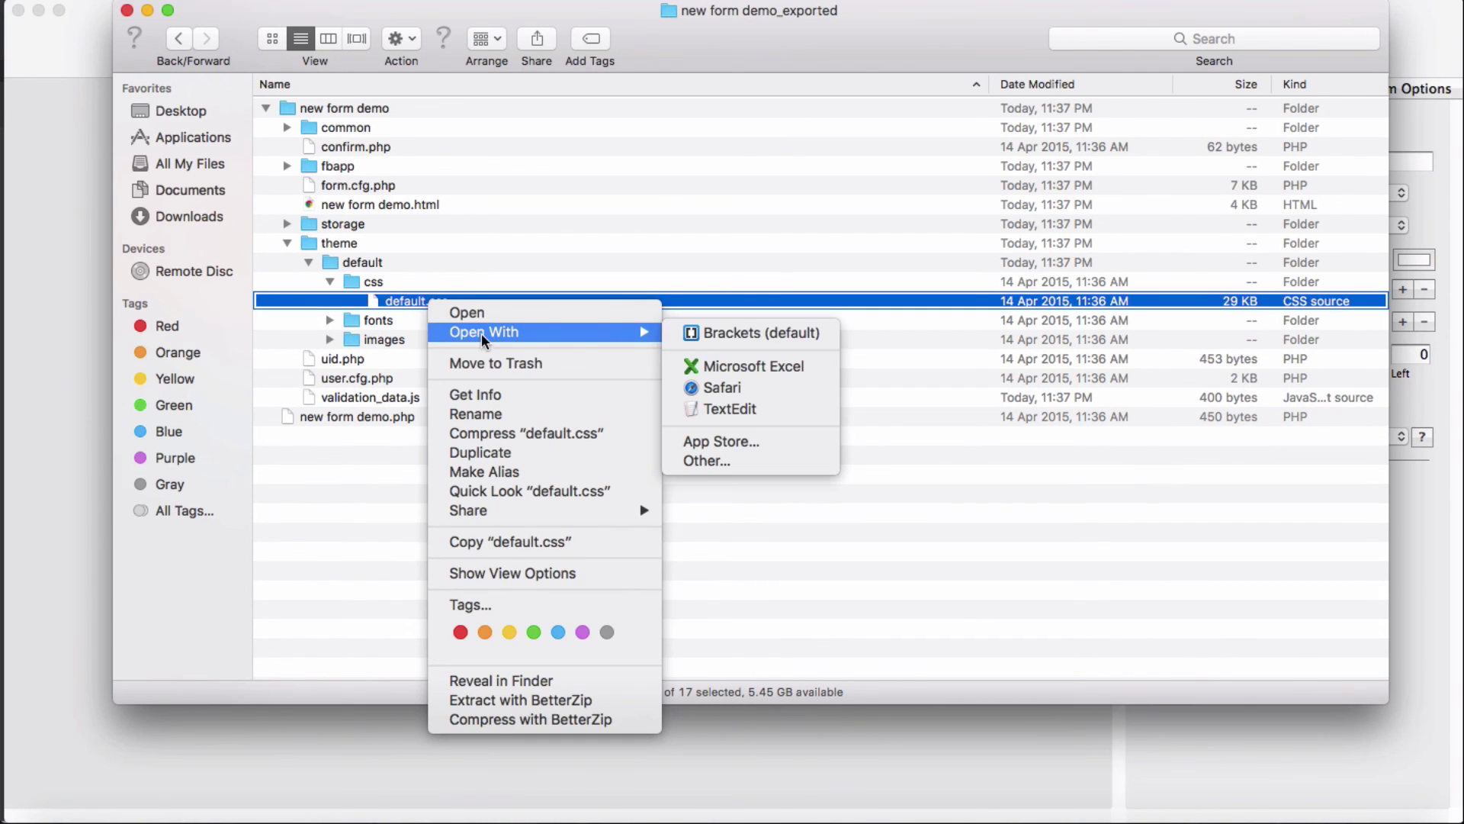
{"action": "left_click", "coordinate": [695, 332]}
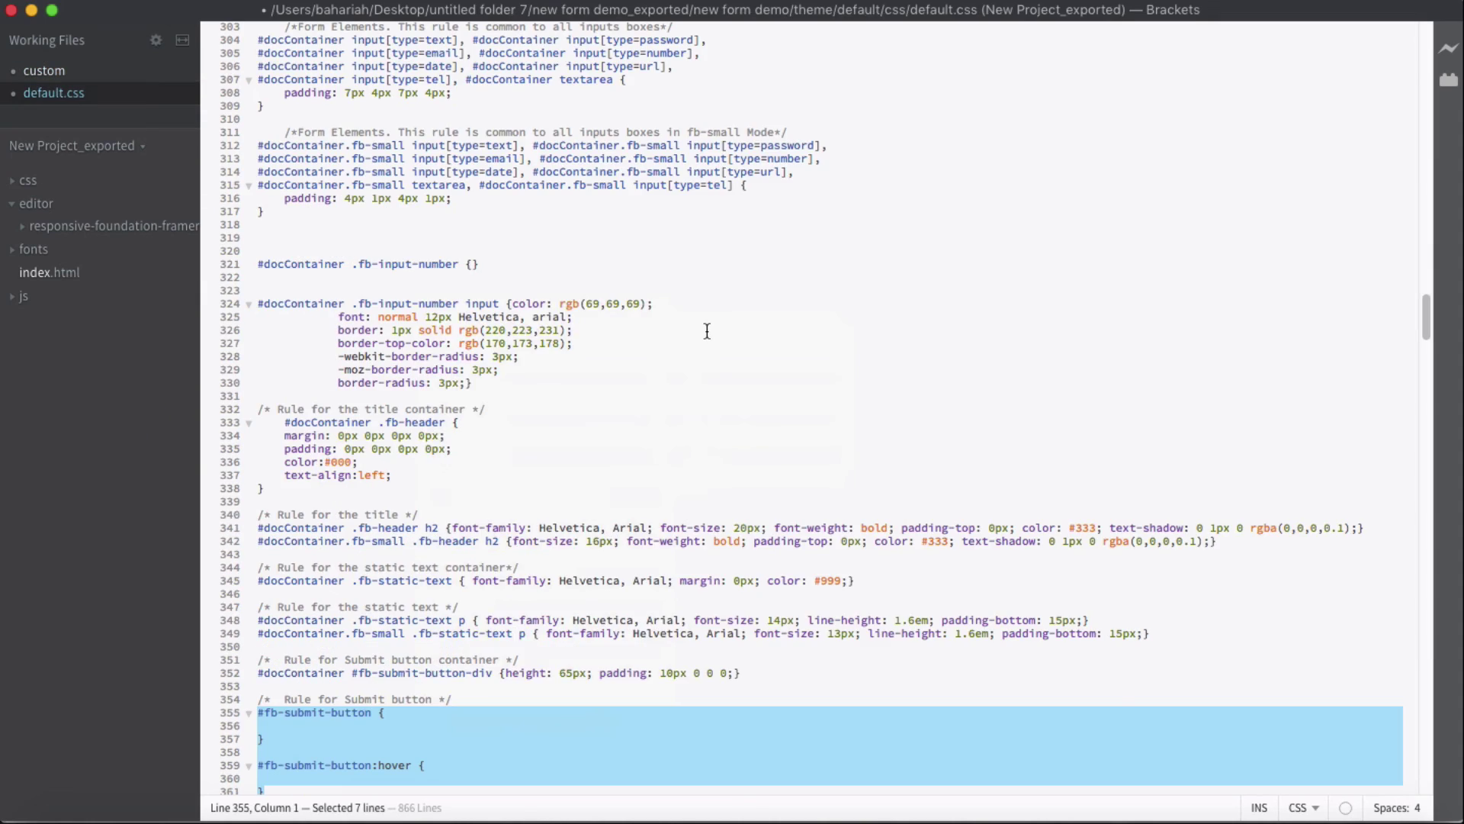
Step: Look through the submit button and form element rules, and close default.css without saving its changes
{"action": "scroll", "coordinate": [711, 323], "scroll_direction": "up", "scroll_amount": 10}
{"action": "scroll", "coordinate": [715, 316], "scroll_direction": "down", "scroll_amount": 15}
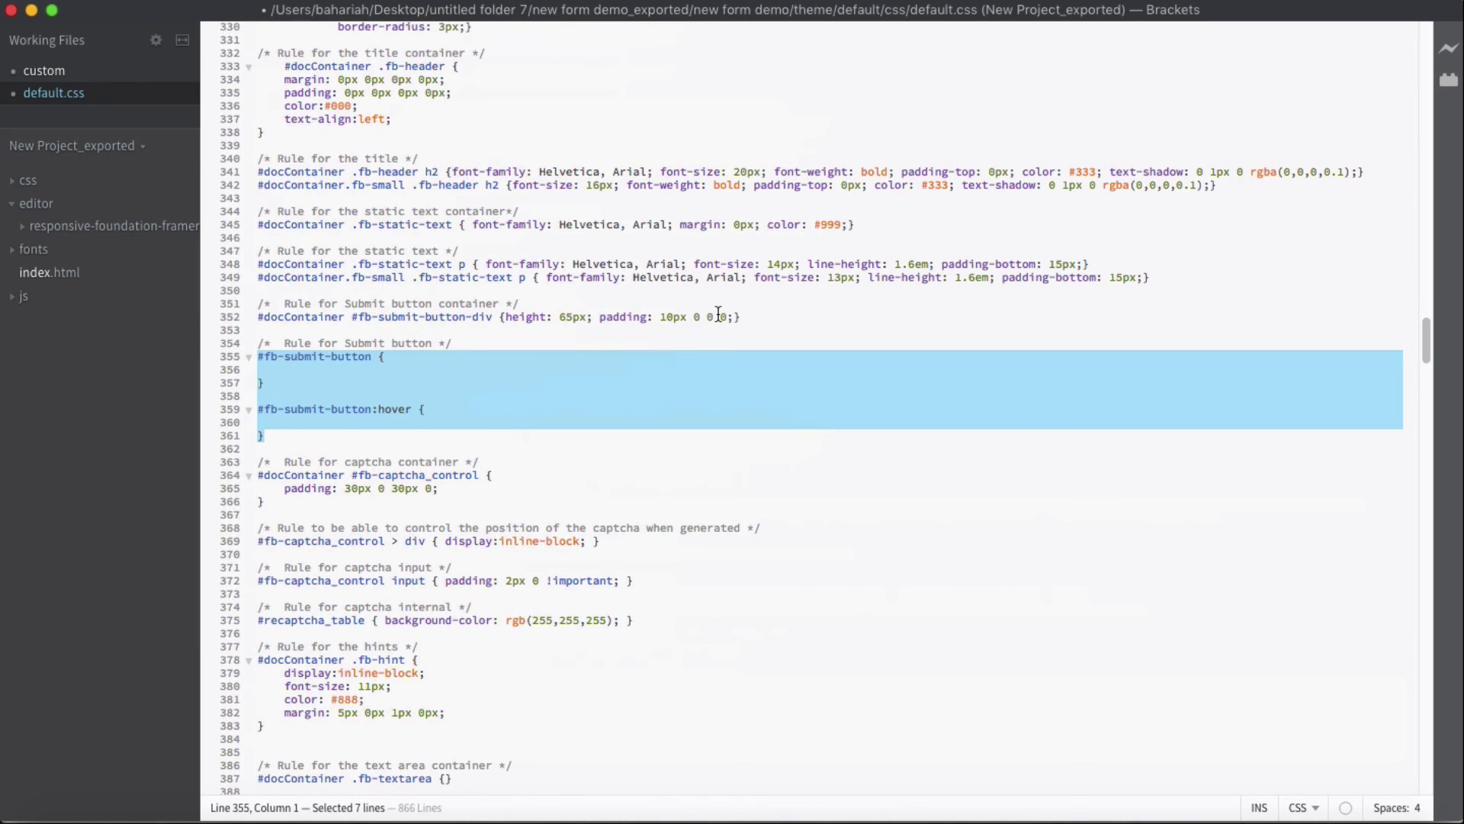
{"action": "scroll", "coordinate": [717, 314], "scroll_direction": "up", "scroll_amount": 12}
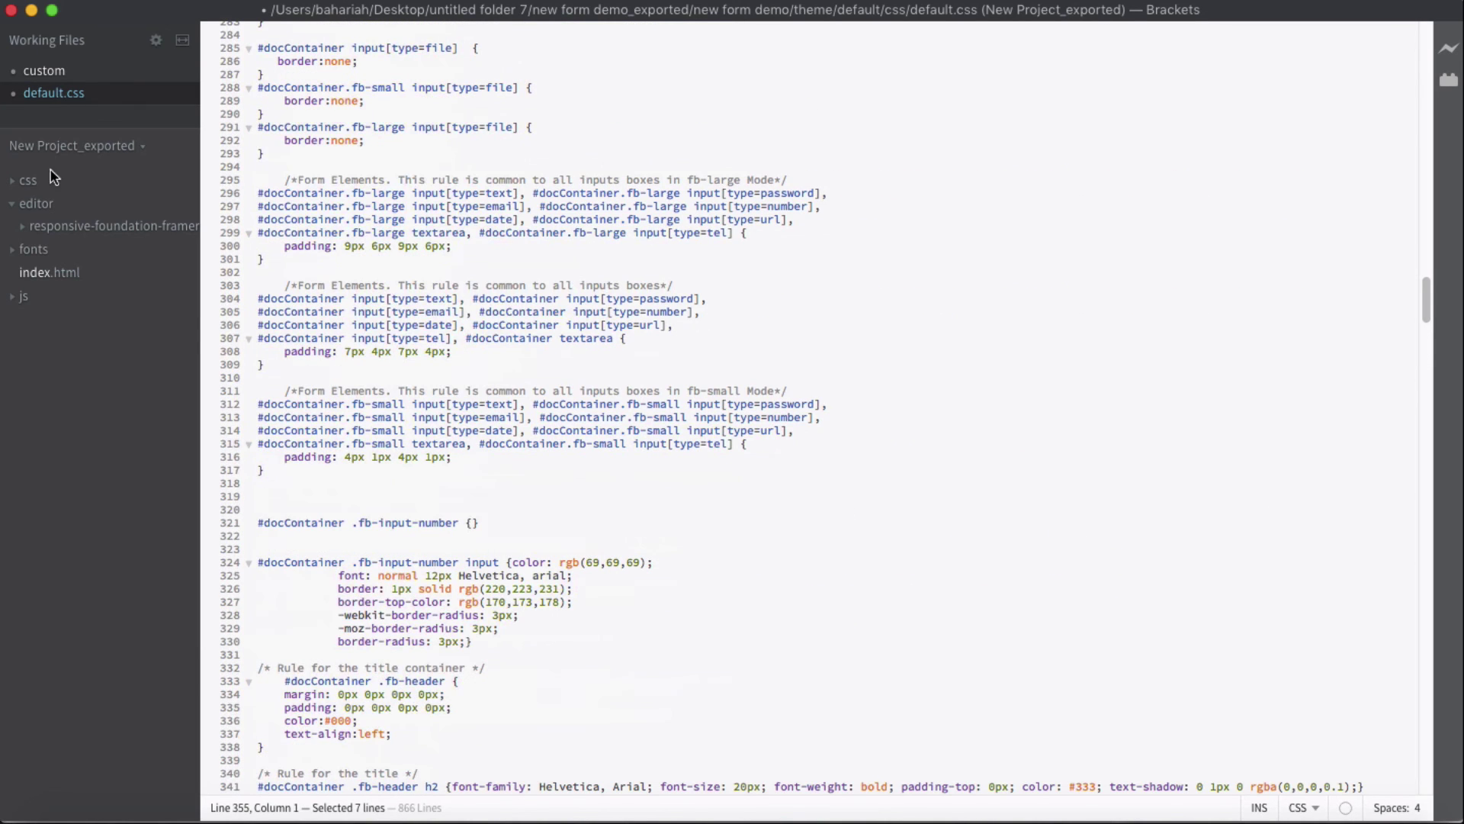
{"action": "left_click", "coordinate": [13, 93]}
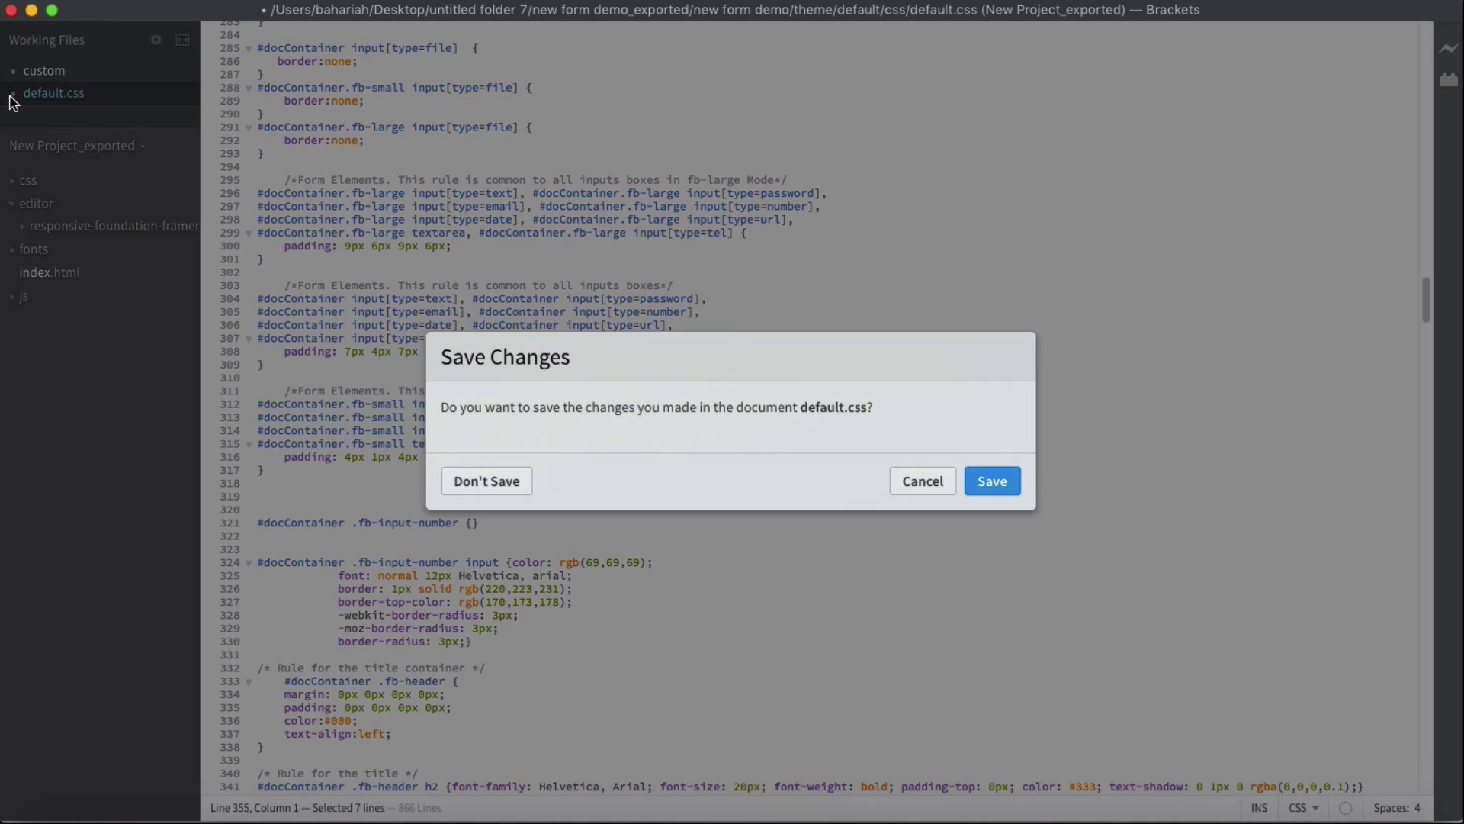
{"action": "left_click", "coordinate": [506, 483]}
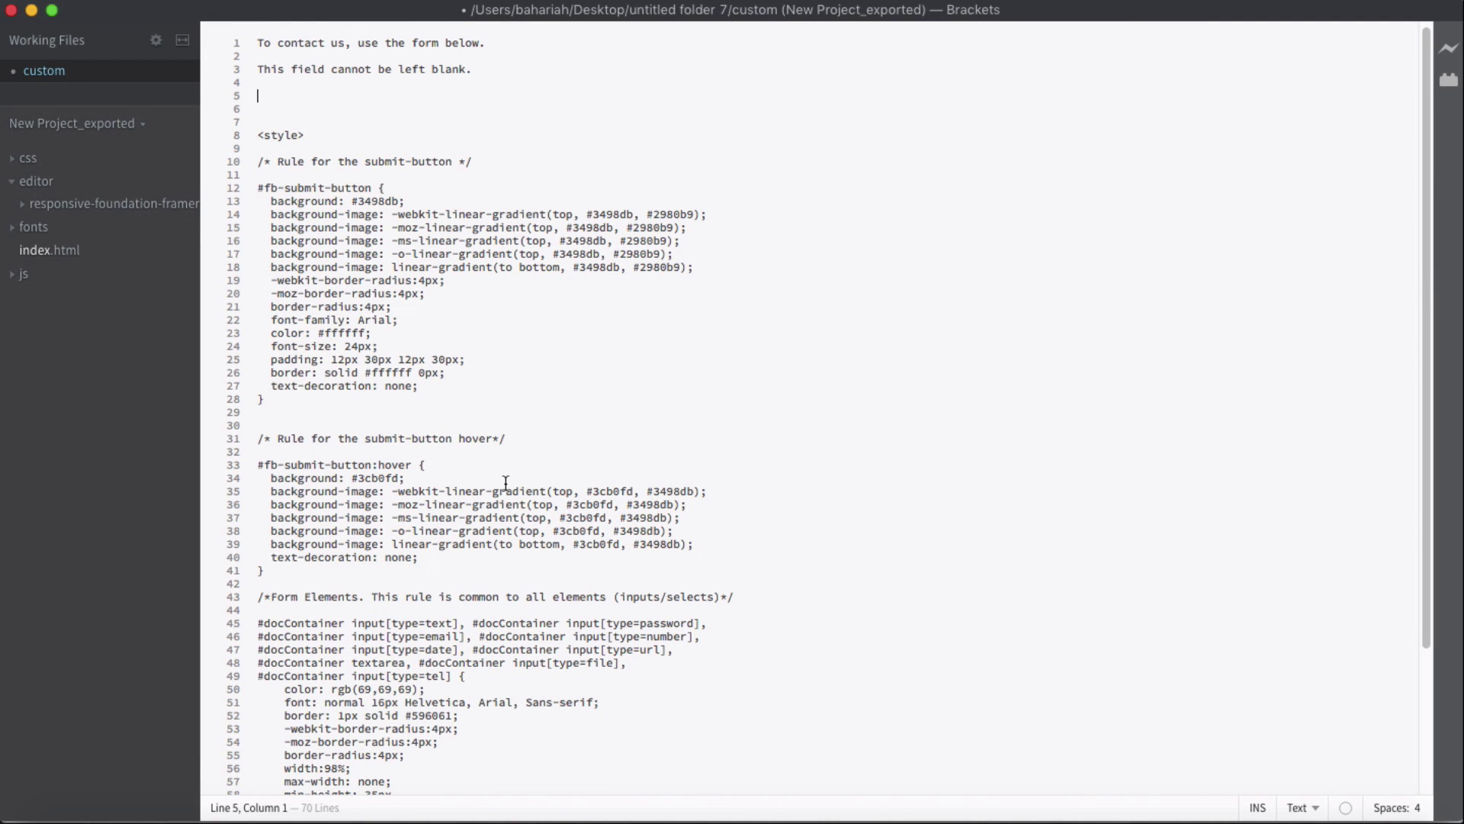
Step: Switch to Finder, reopen the exported default.css in Brackets and go to the beginning of the stylesheet
{"action": "left_click", "coordinate": [67, 818]}
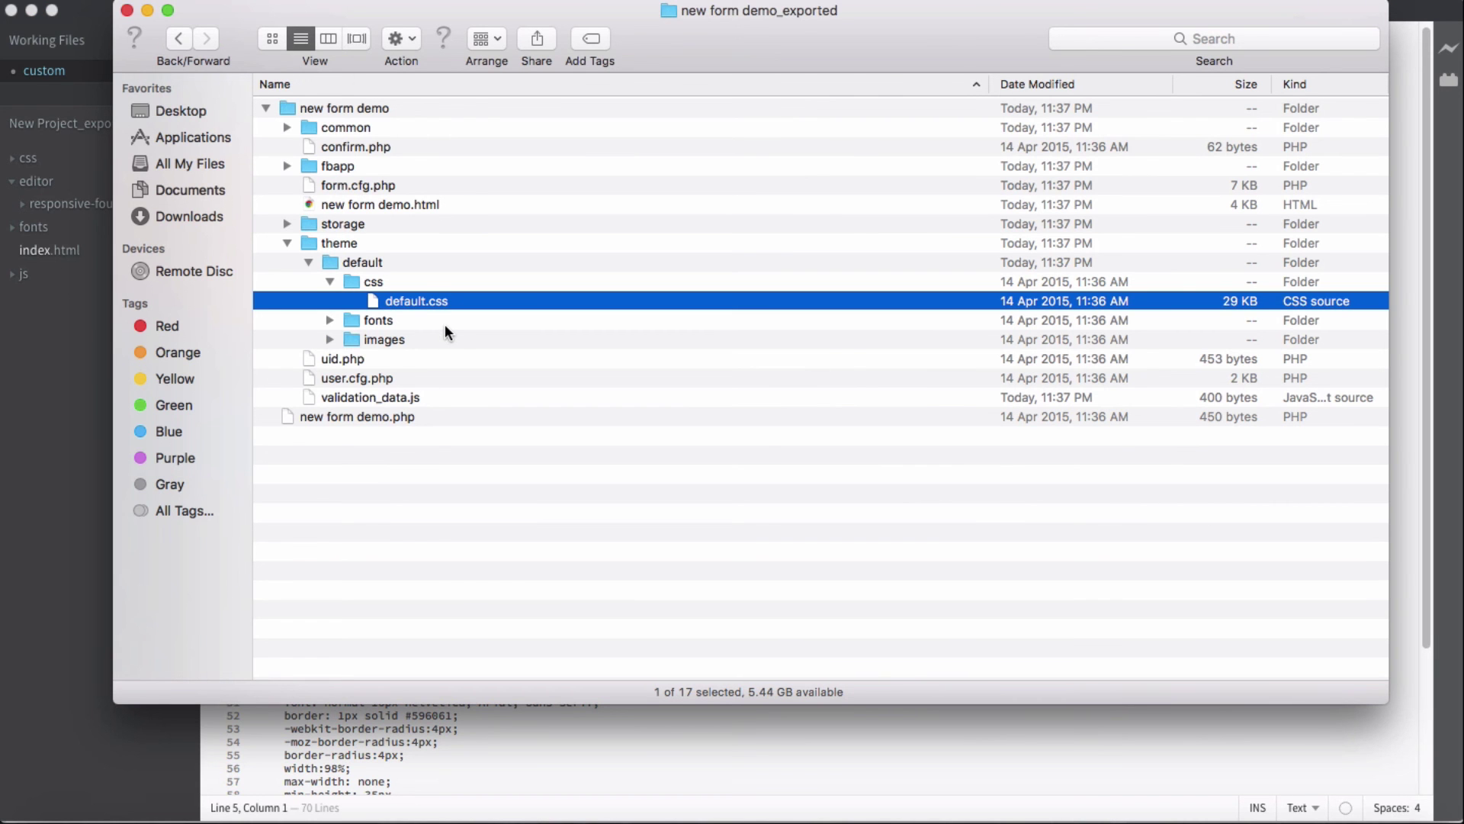
{"action": "right_click", "coordinate": [431, 302]}
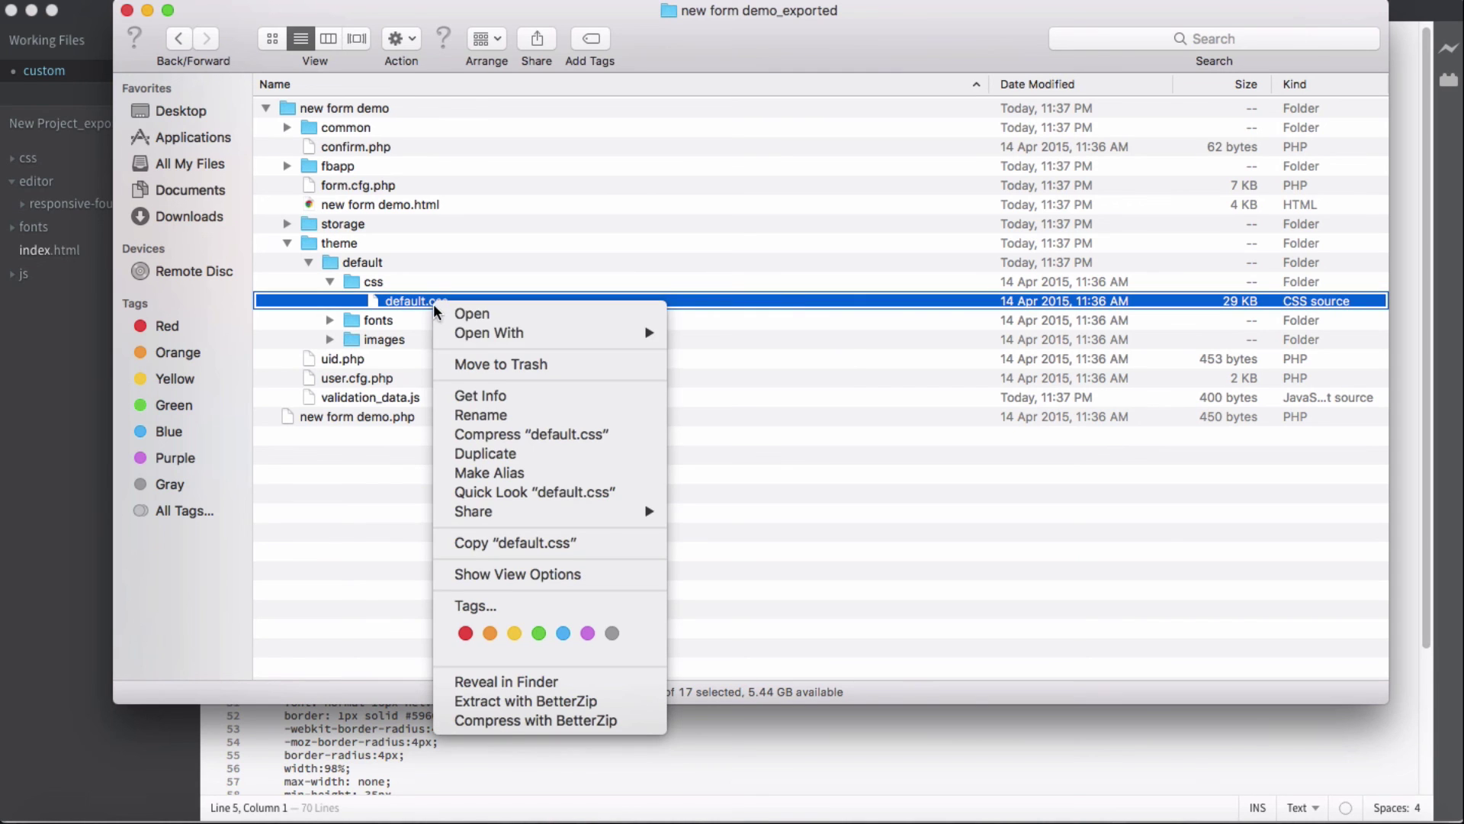
{"action": "mouse_move", "coordinate": [499, 342]}
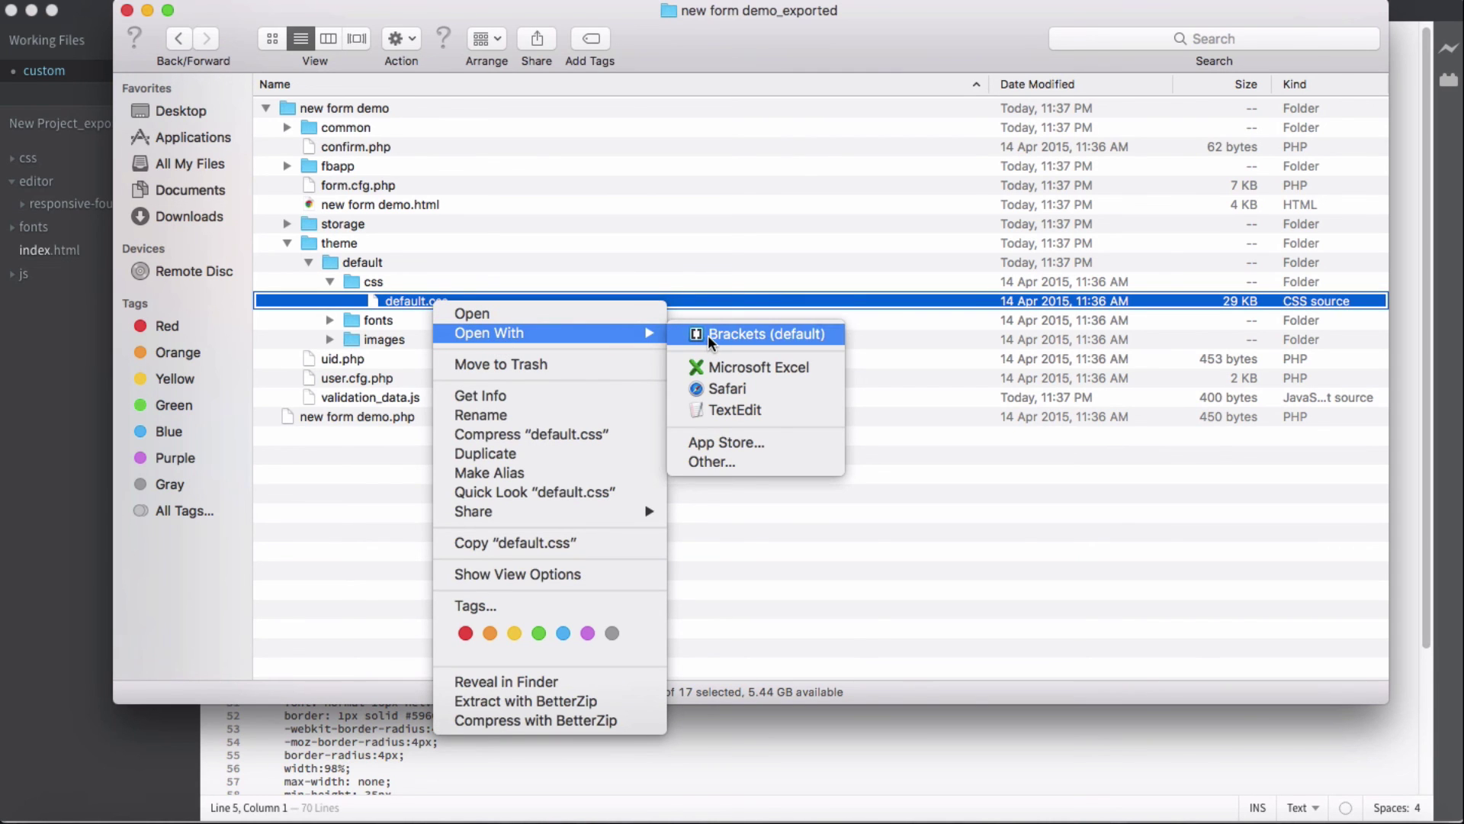
{"action": "left_click", "coordinate": [762, 334]}
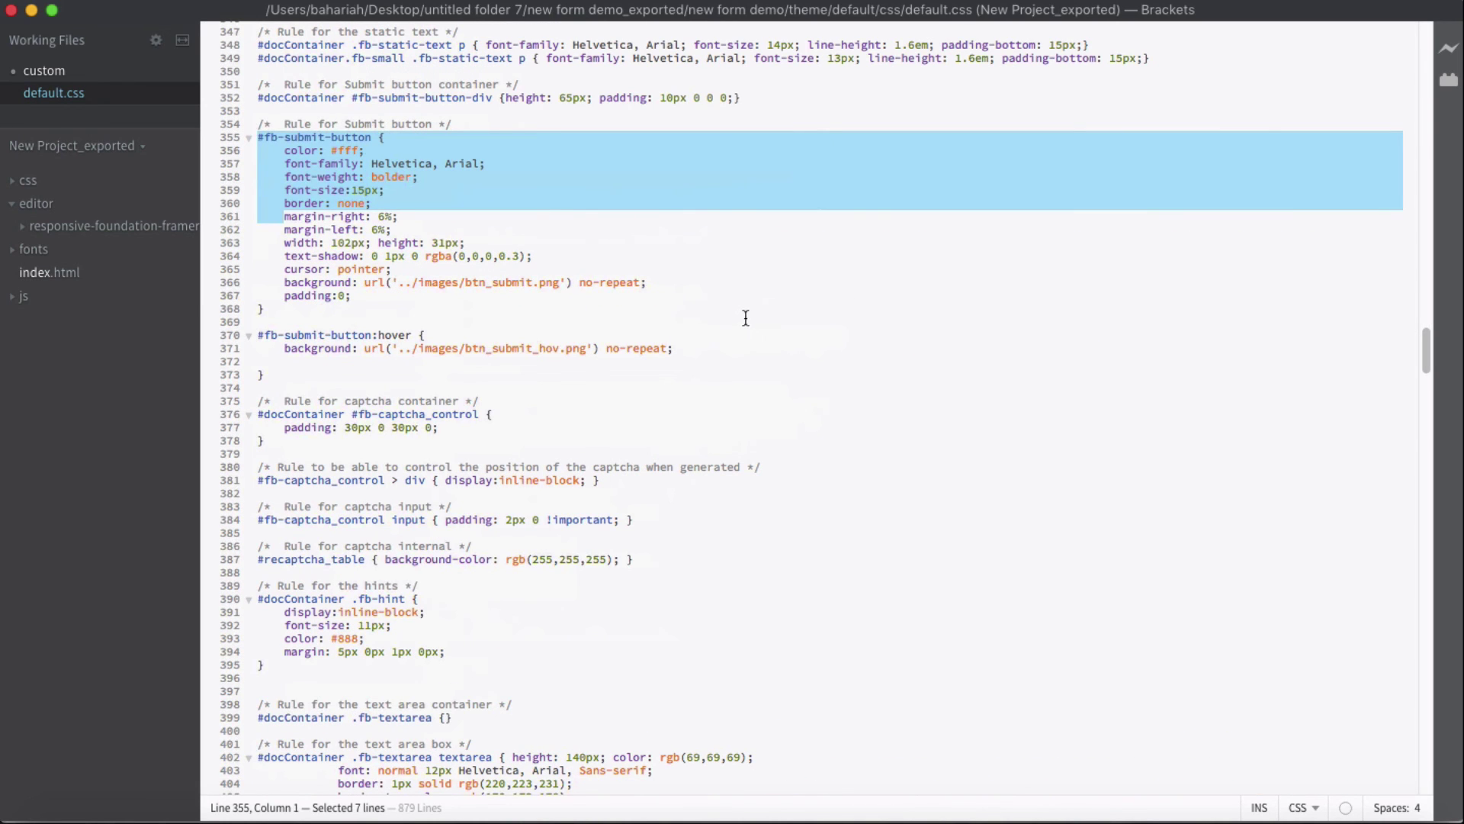
{"action": "scroll", "coordinate": [745, 315], "scroll_direction": "up", "scroll_amount": 20}
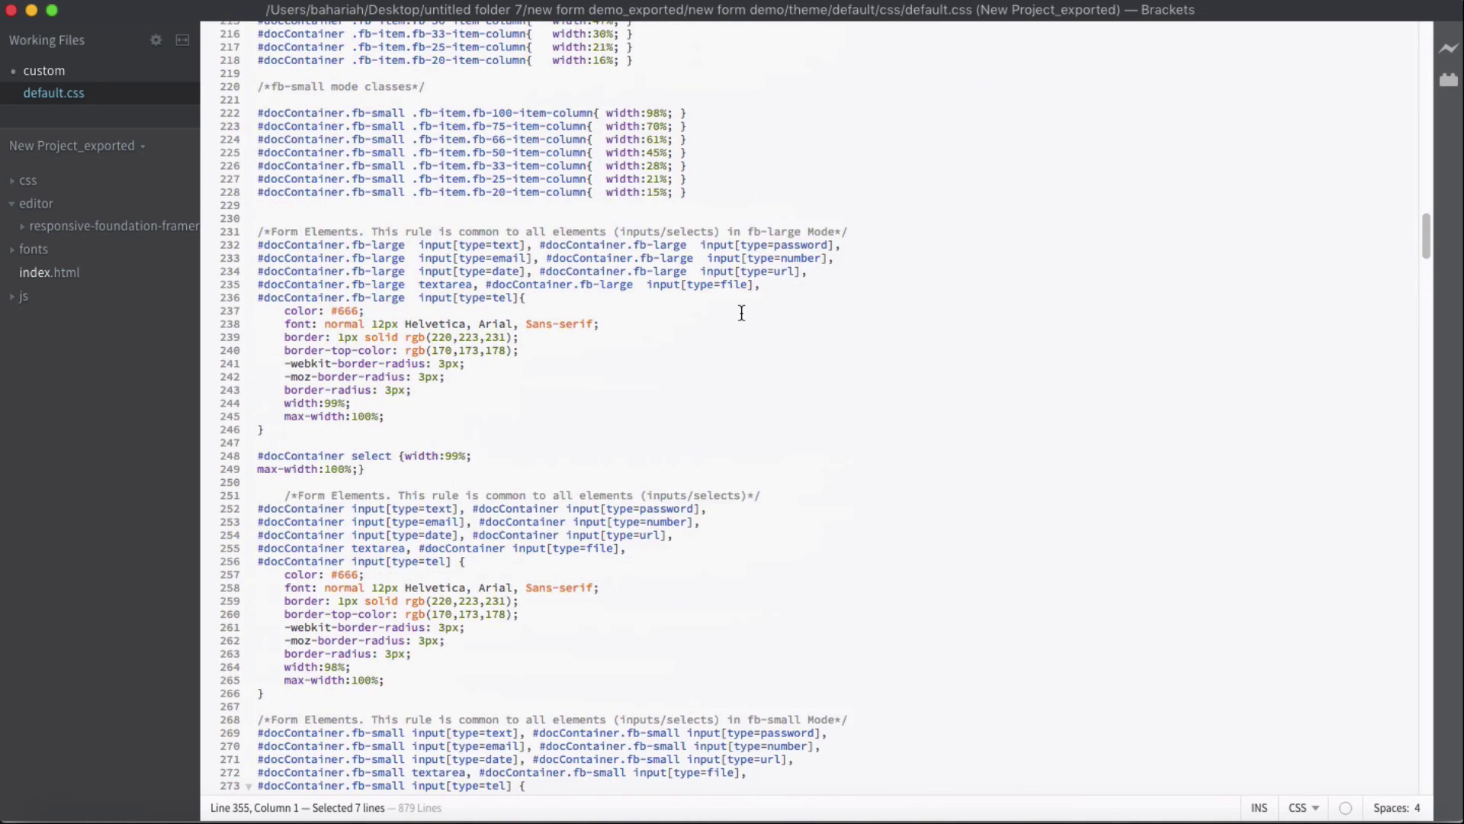
{"action": "scroll", "coordinate": [741, 313], "scroll_direction": "up", "scroll_amount": 20}
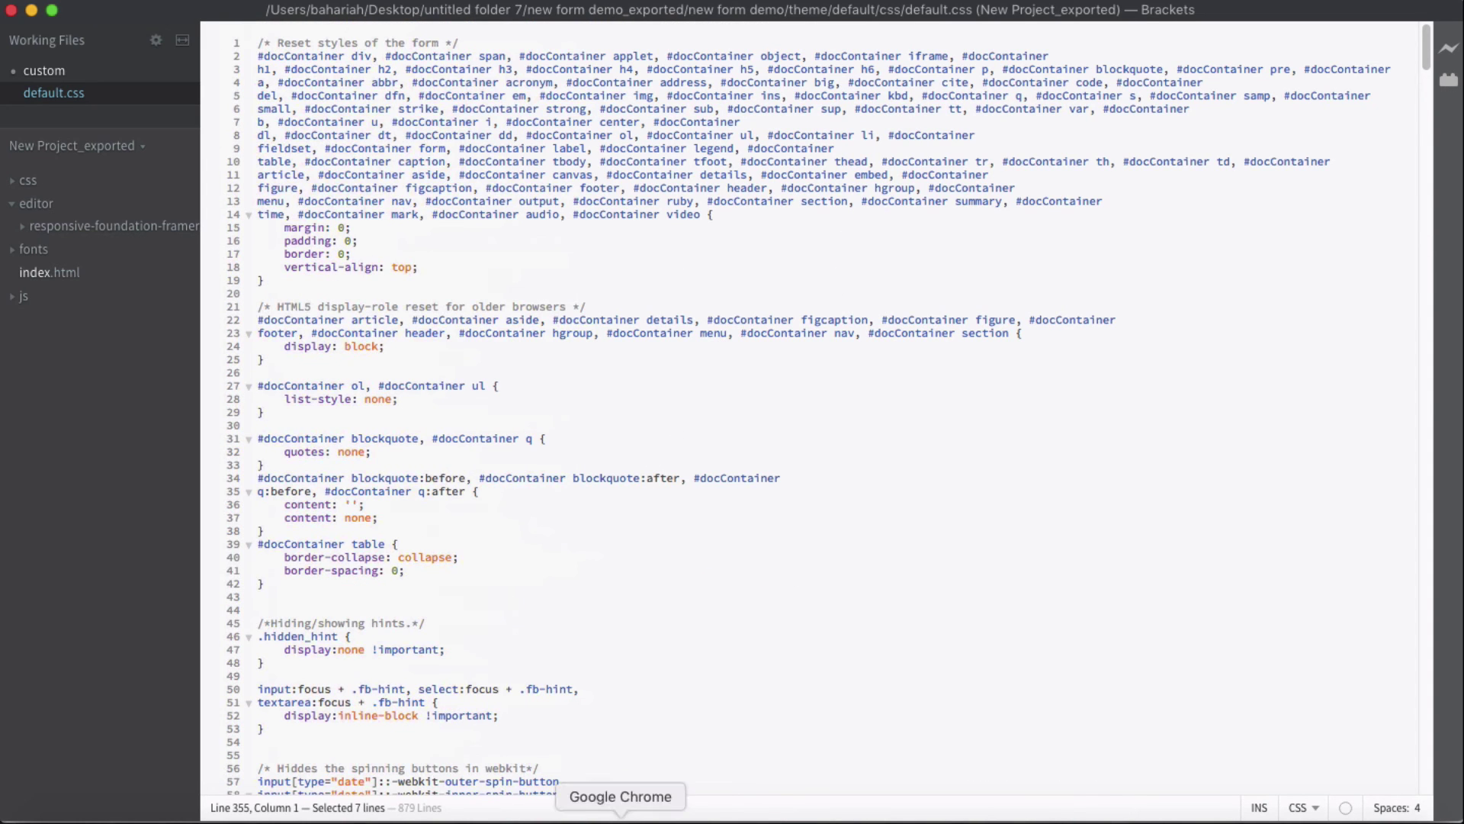
Step: Switch to Web Form Builder to view the contact form's input fields
{"action": "left_click", "coordinate": [1121, 816]}
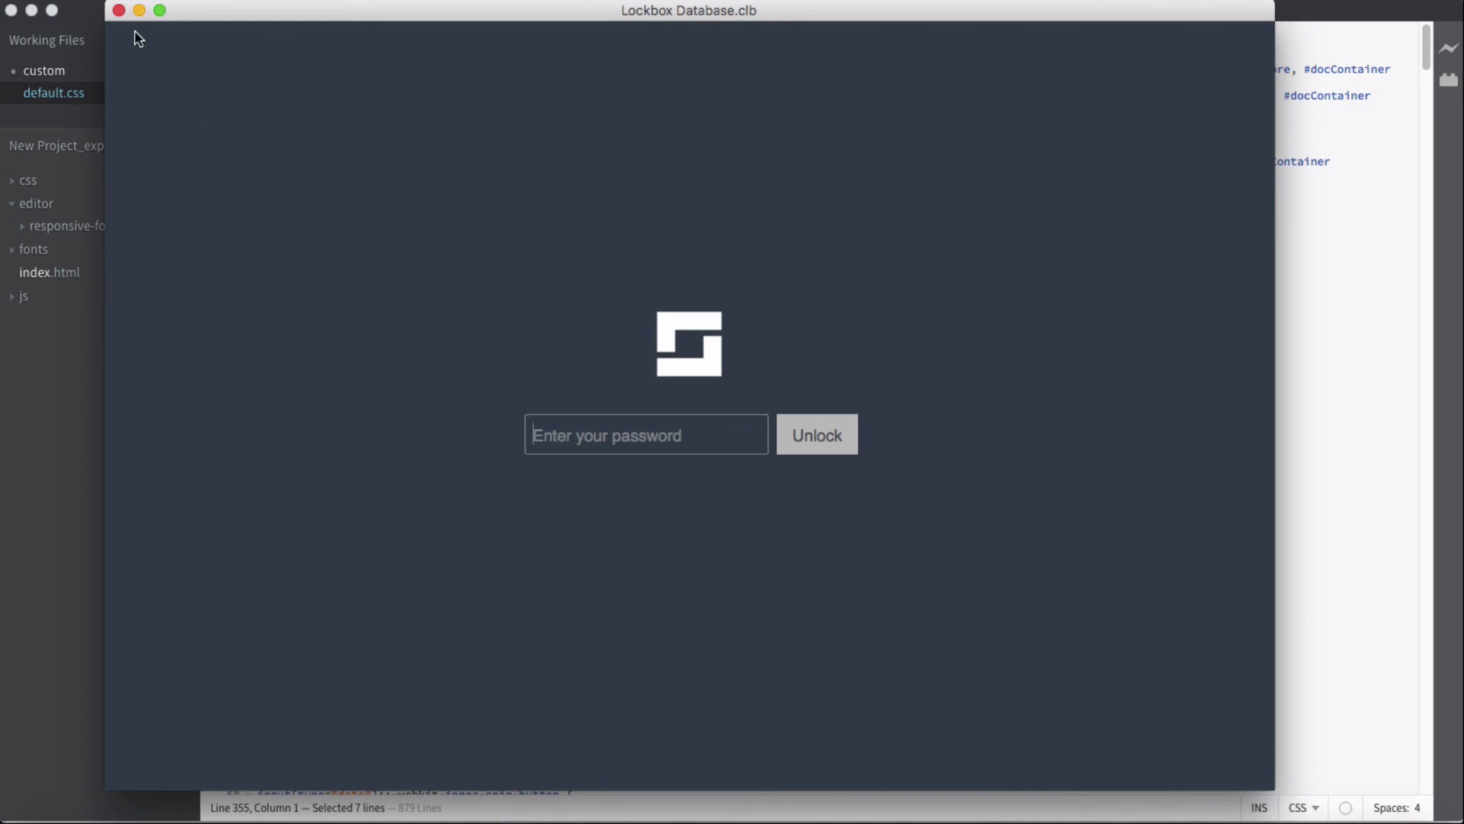
{"action": "left_click", "coordinate": [119, 10]}
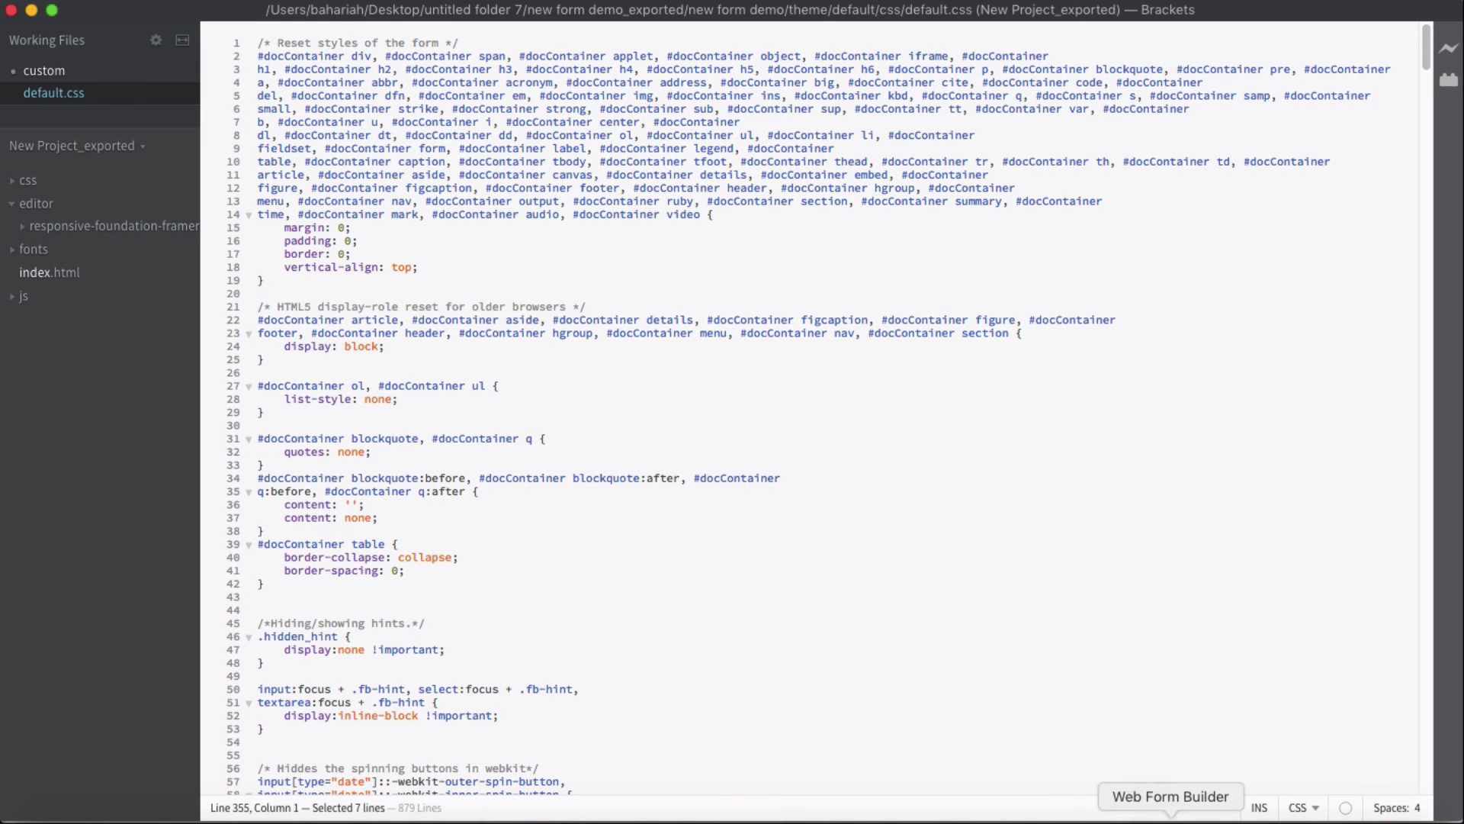
{"action": "left_click", "coordinate": [1170, 816]}
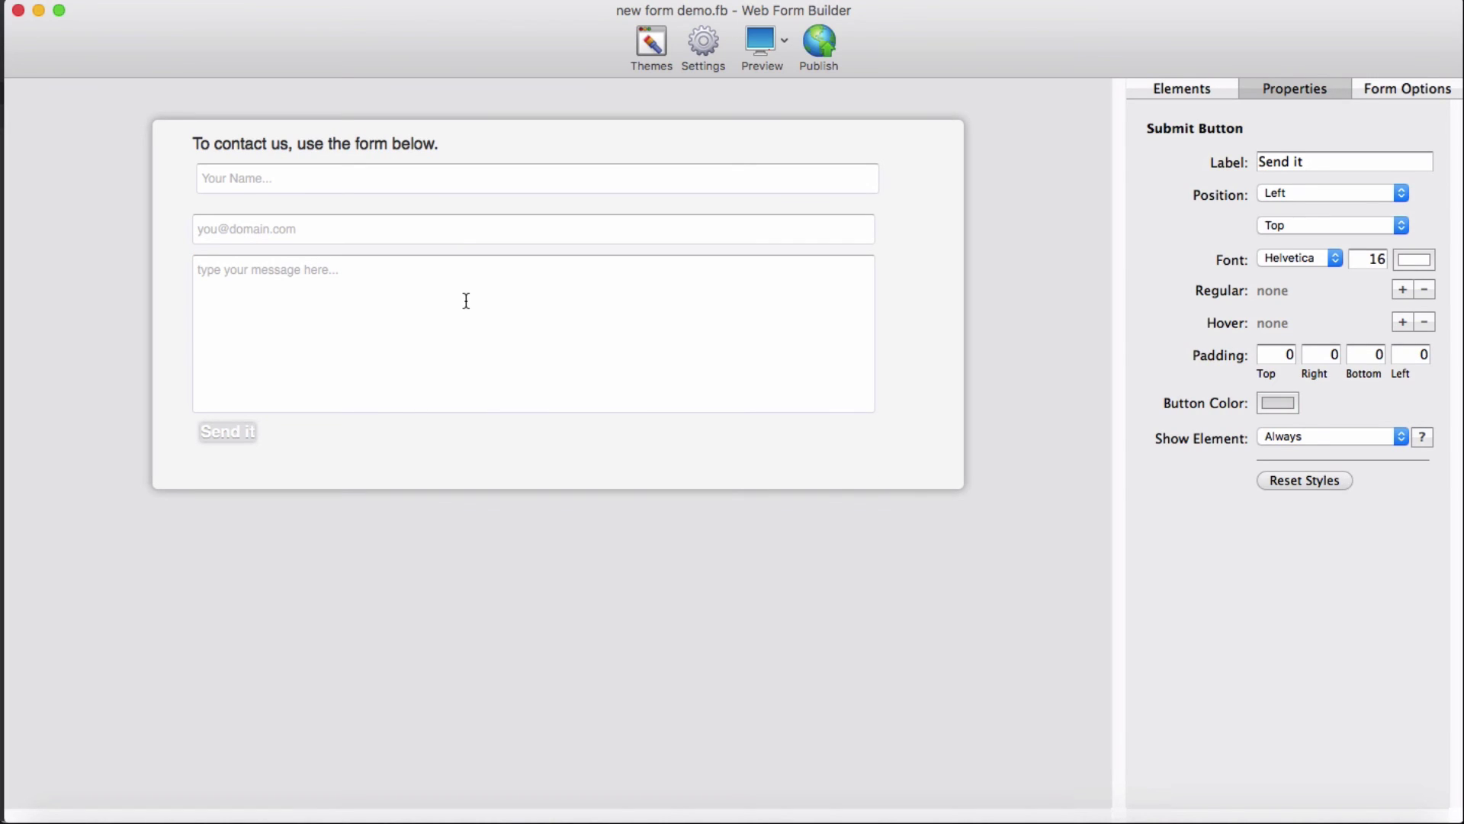
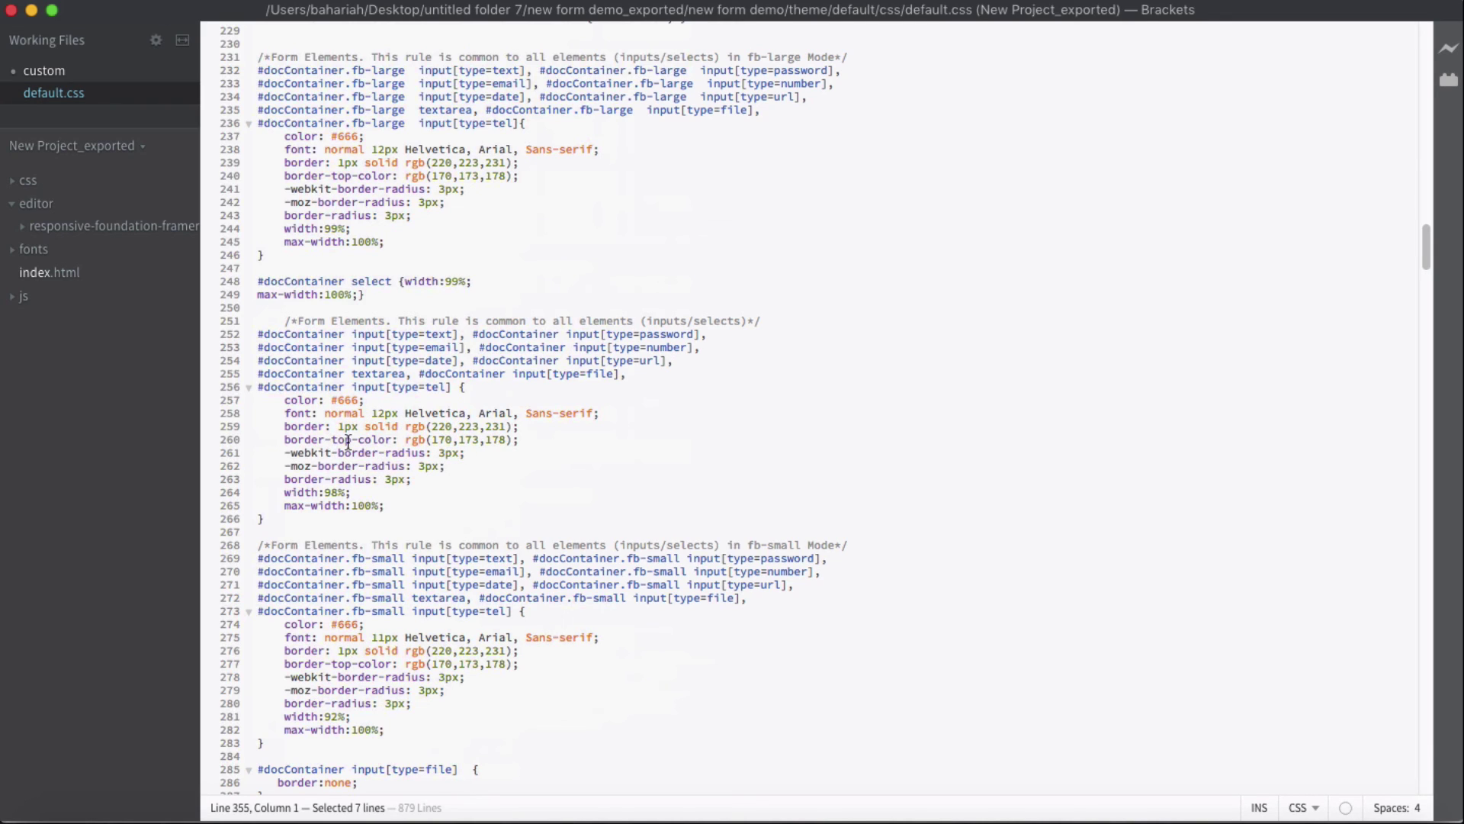
Step: In default.css in Brackets, delete the border-top-color line from the rule common to all elements (inputs/selects)
{"action": "left_click", "coordinate": [445, 440]}
{"action": "triple_click", "coordinate": [444, 440]}
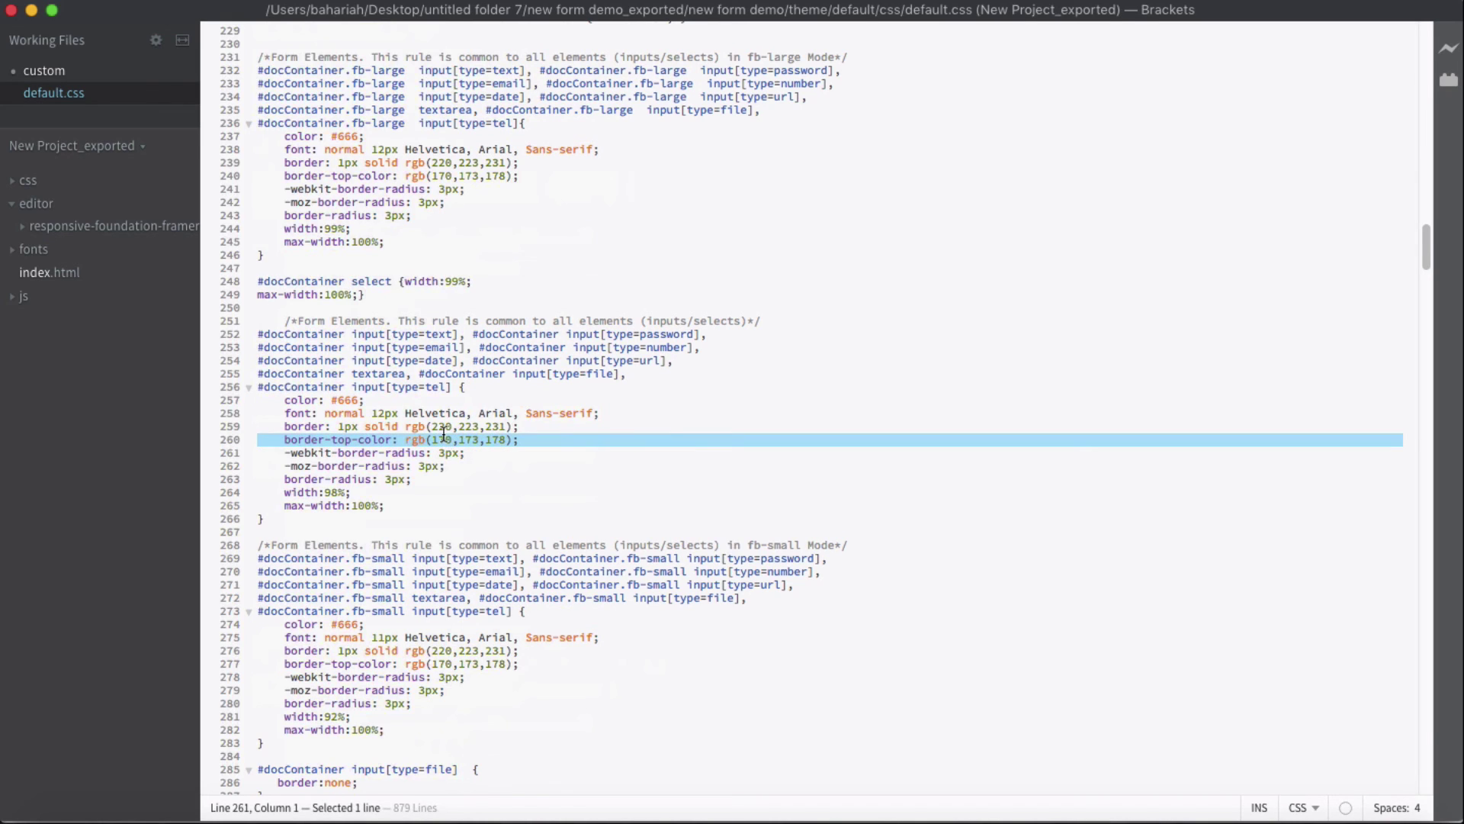
{"action": "key", "text": "BackSpace"}
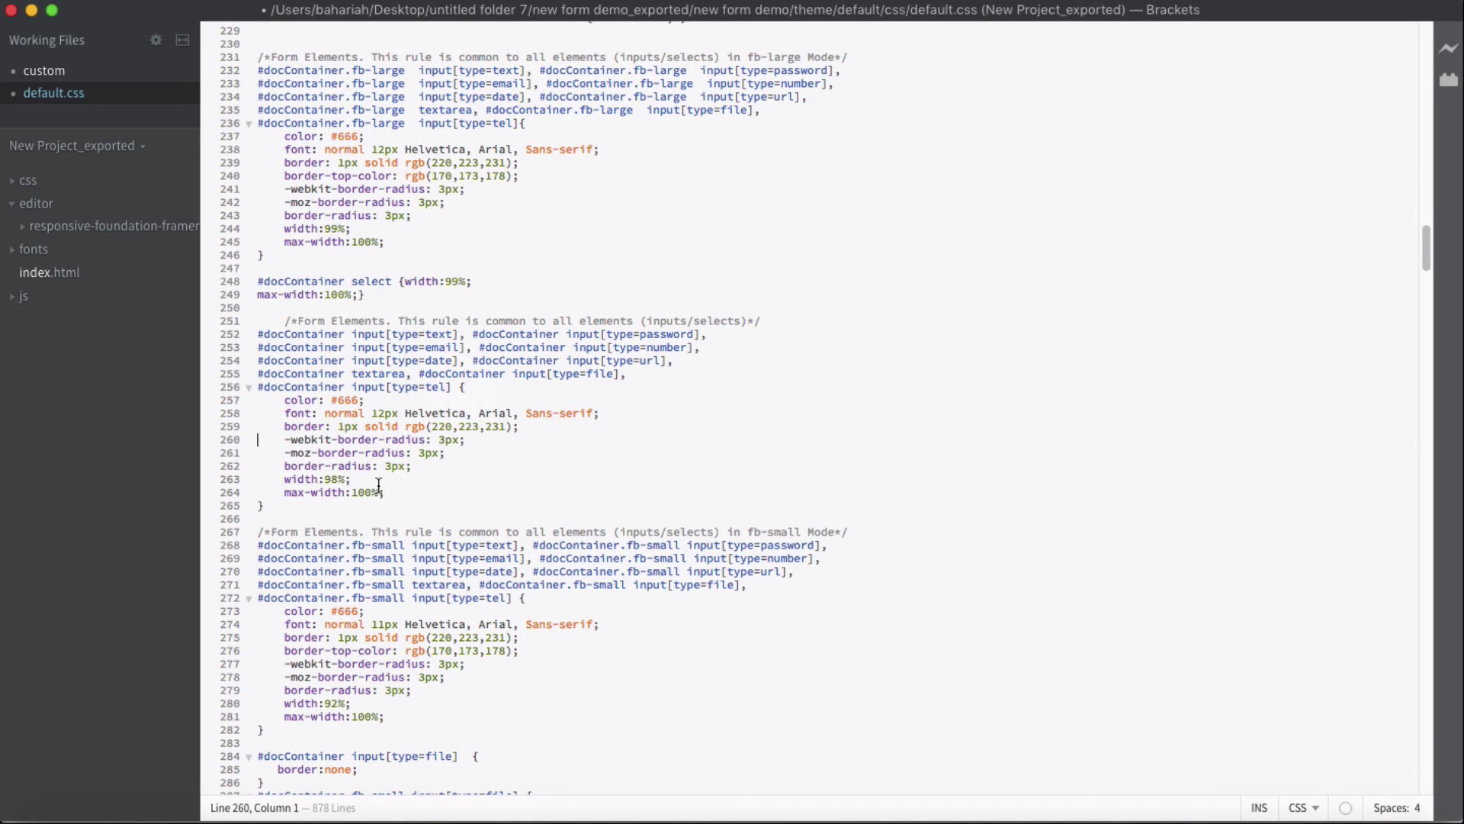
Step: Add a "height: 35px;" declaration below the width line in the common inputs/selects rule
{"action": "left_click", "coordinate": [351, 479]}
{"action": "key", "text": "Right"}
{"action": "key", "text": "Left"}
{"action": "key", "text": "Return"}
{"action": "type", "text": "he"}
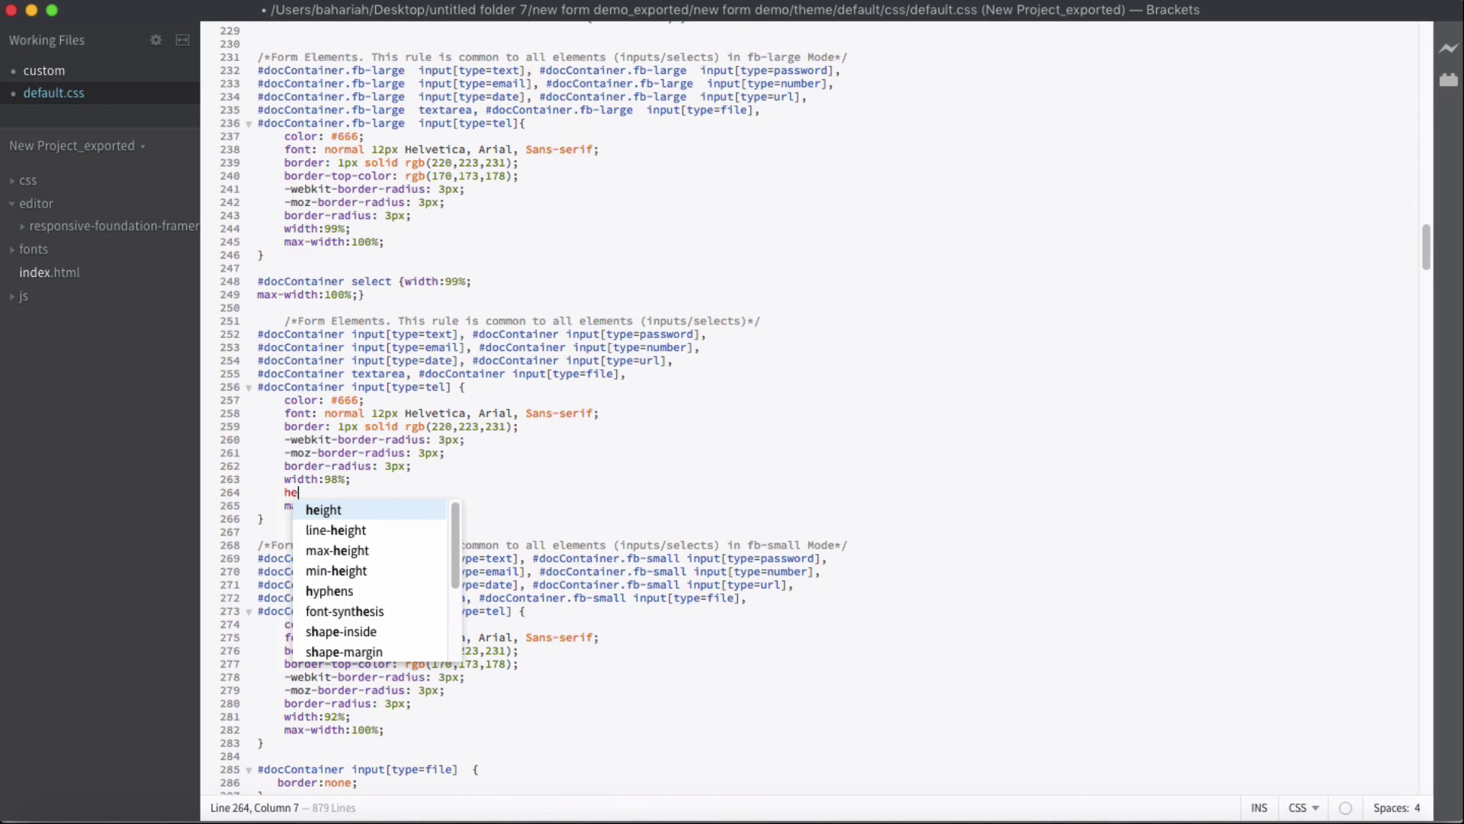
{"action": "key", "text": "Return"}
{"action": "type", "text": "3"}
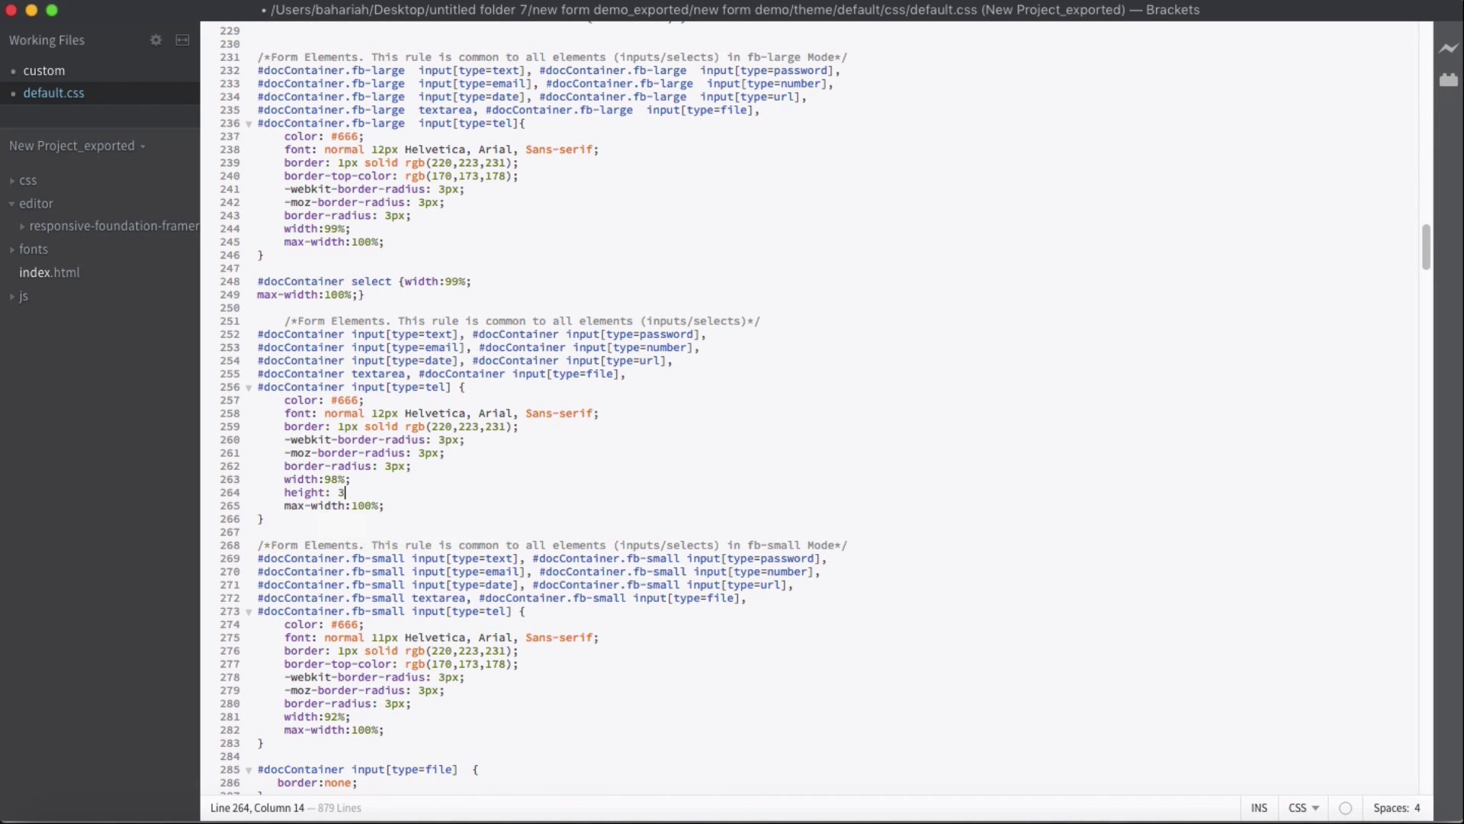
{"action": "type", "text": "5px;"}
Step: Add a background-color declaration below the text color in the common inputs/selects rule and set it to #d1d1d1 with the color editor
{"action": "left_click", "coordinate": [381, 399]}
{"action": "key", "text": "Return"}
{"action": "type", "text": "back"}
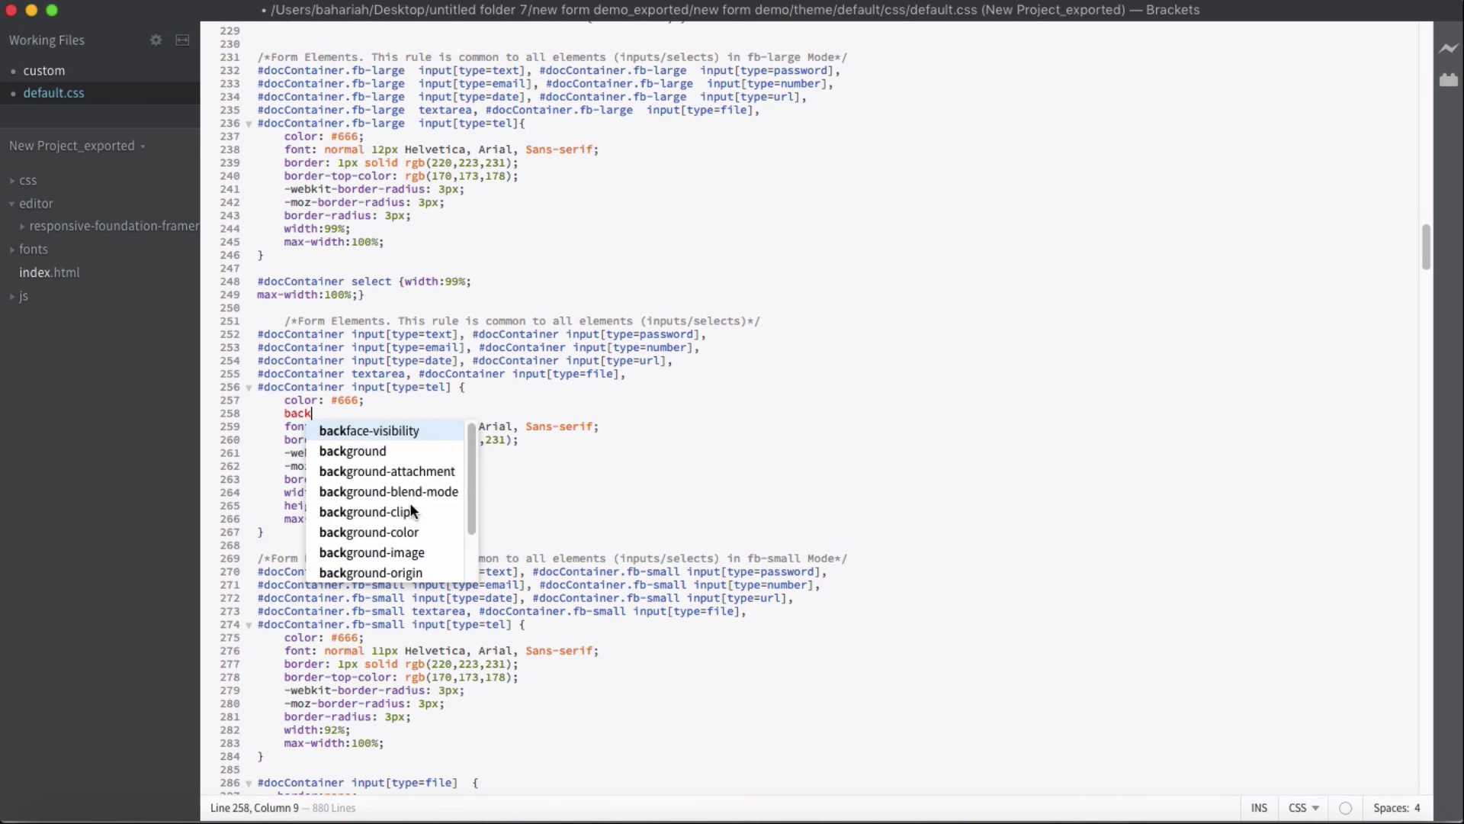
{"action": "left_click", "coordinate": [418, 530]}
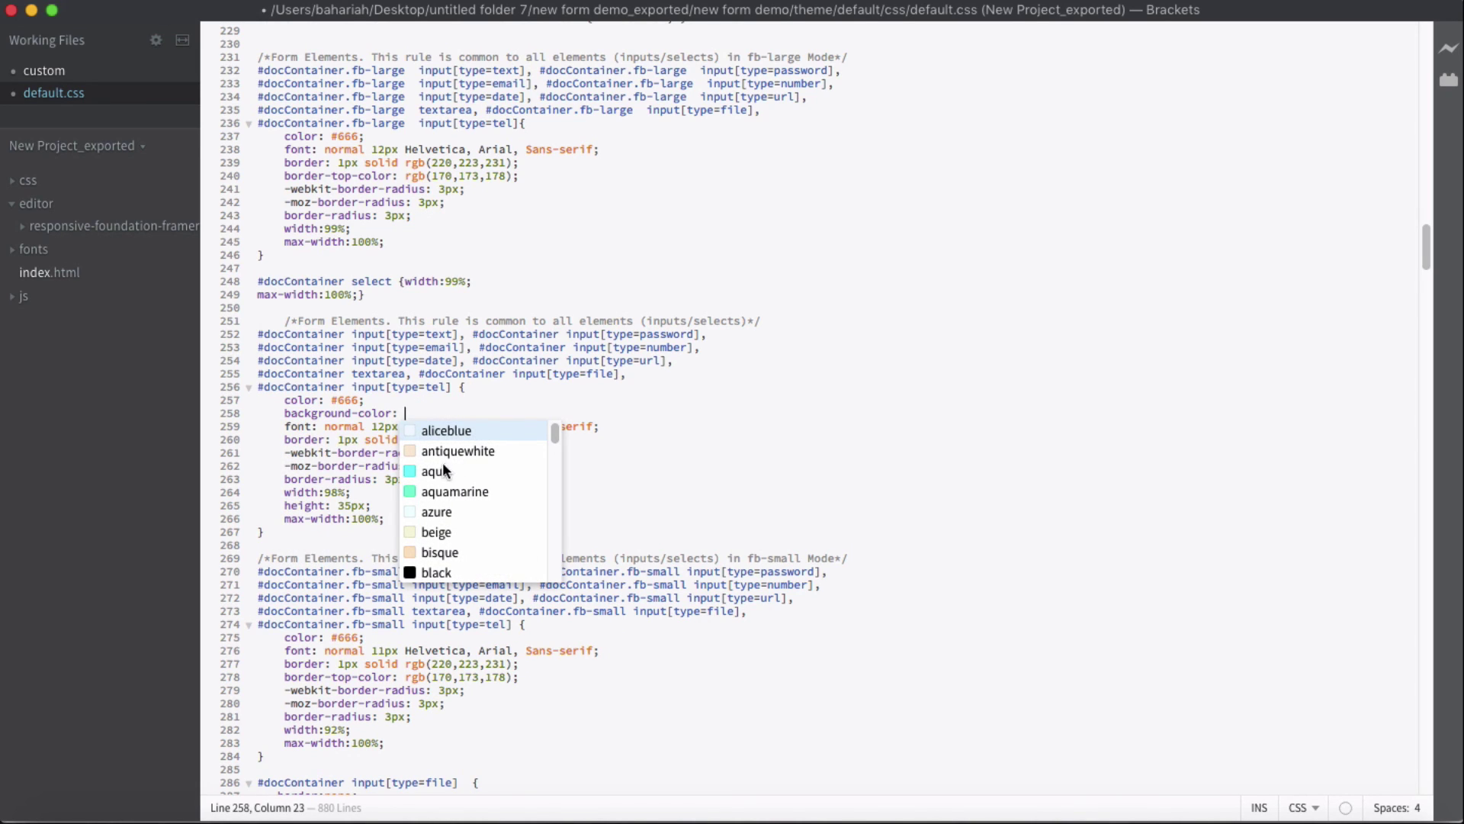
{"action": "left_click", "coordinate": [443, 433]}
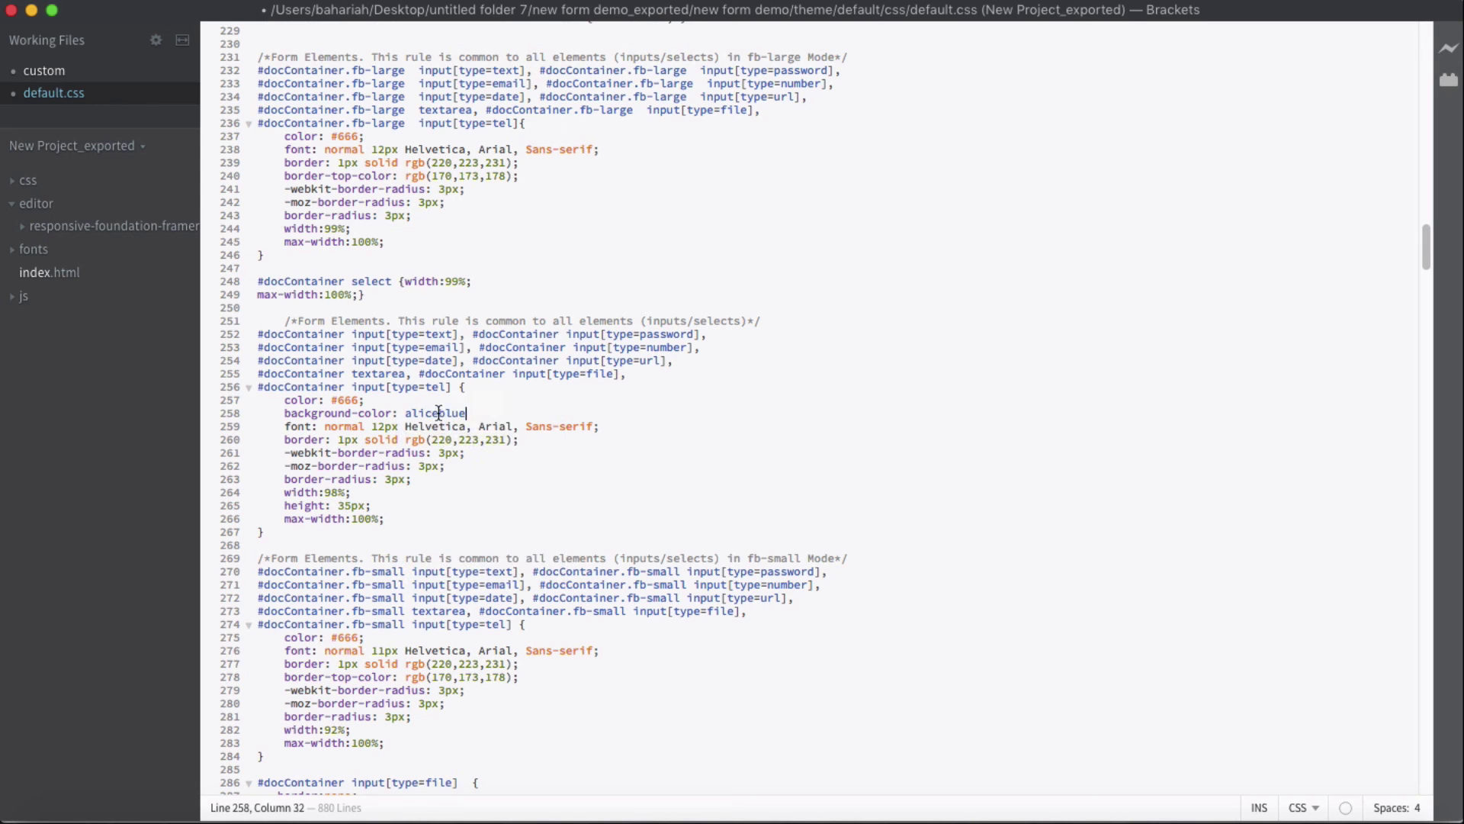
{"action": "type", "text": ";"}
{"action": "right_click", "coordinate": [432, 410]}
{"action": "left_click", "coordinate": [474, 429]}
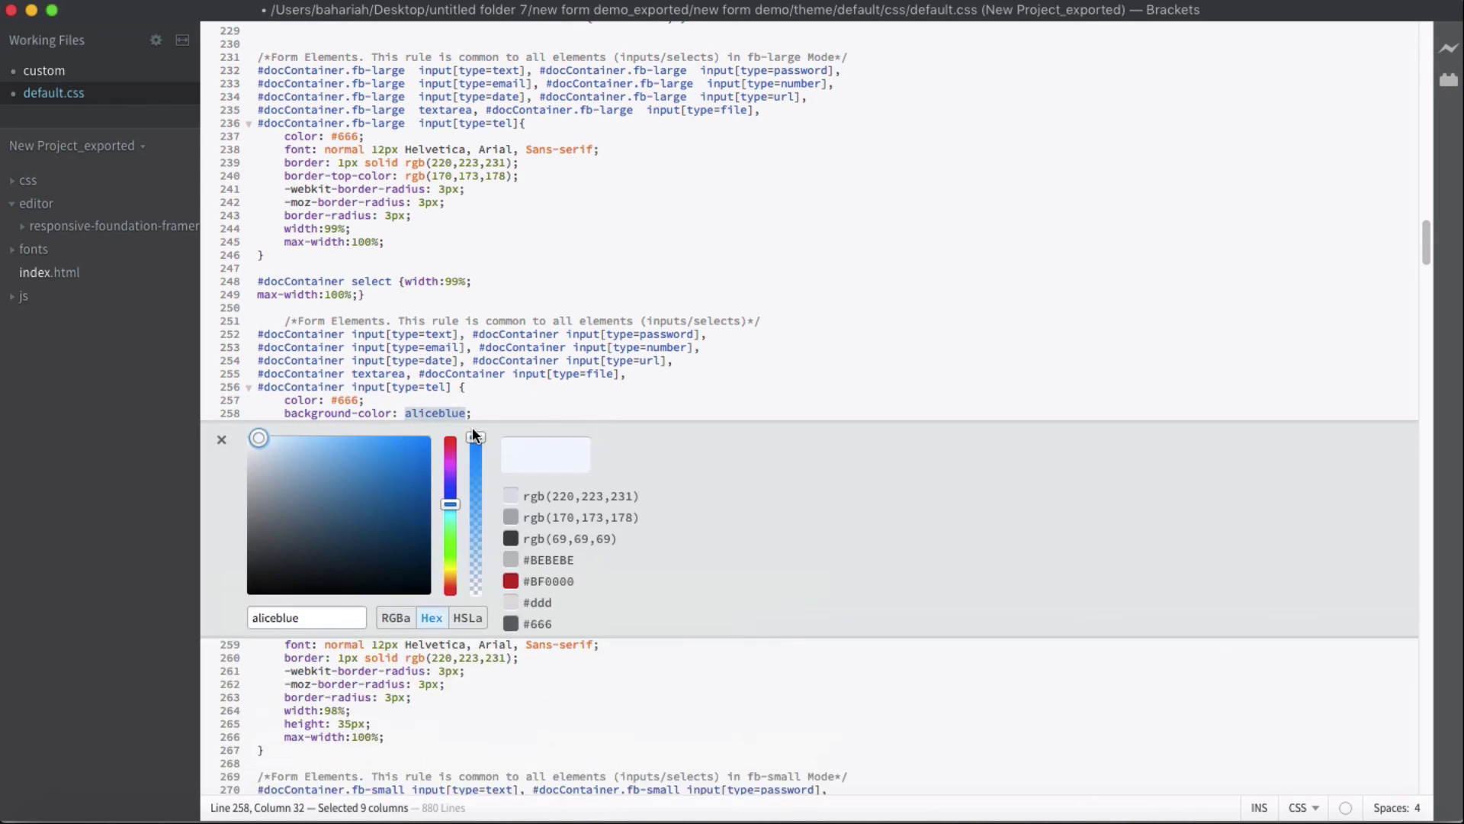
{"action": "left_click_drag", "start_coordinate": [254, 436], "coordinate": [244, 459]}
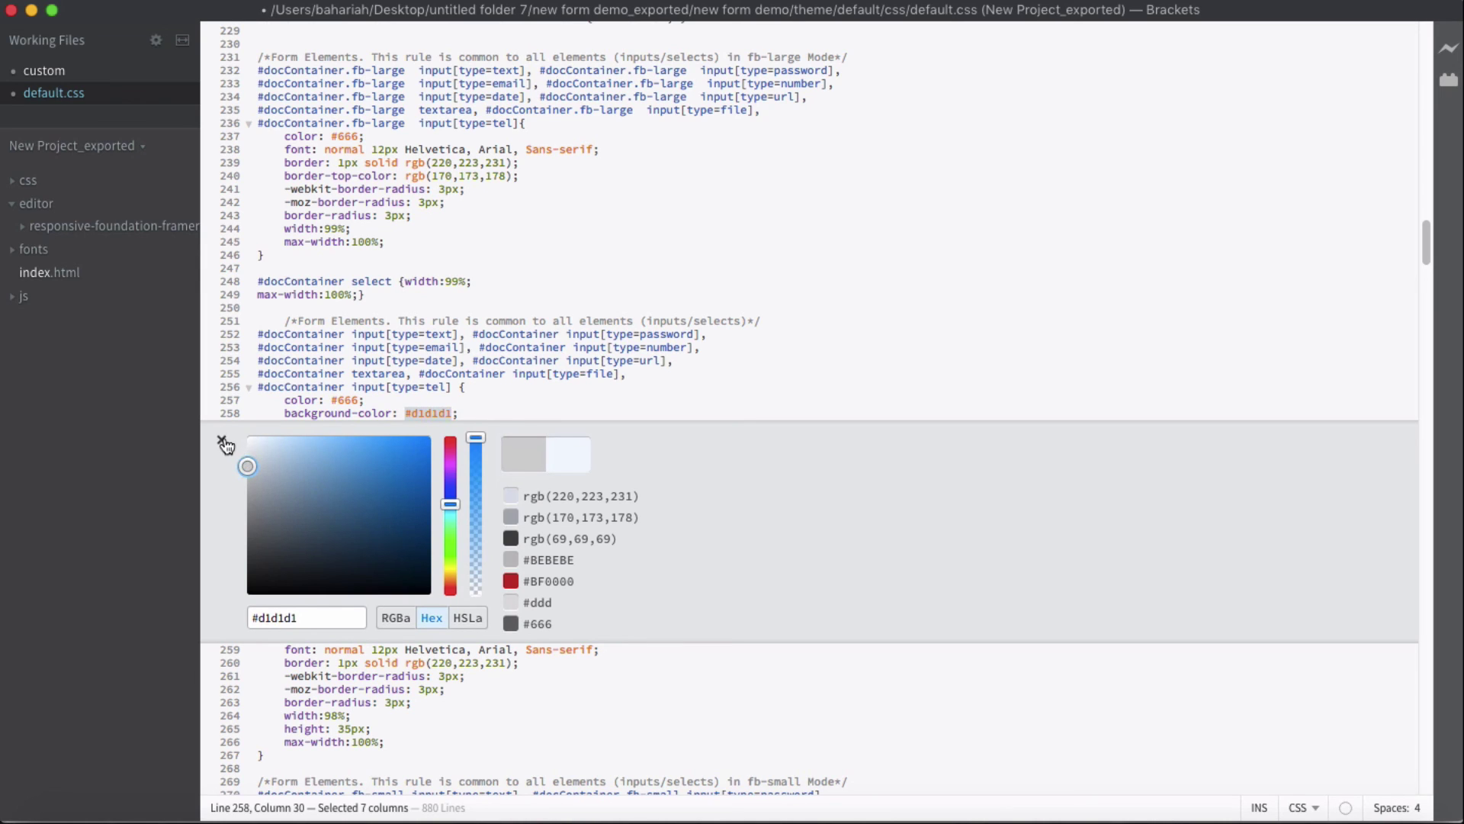
{"action": "left_click", "coordinate": [223, 442]}
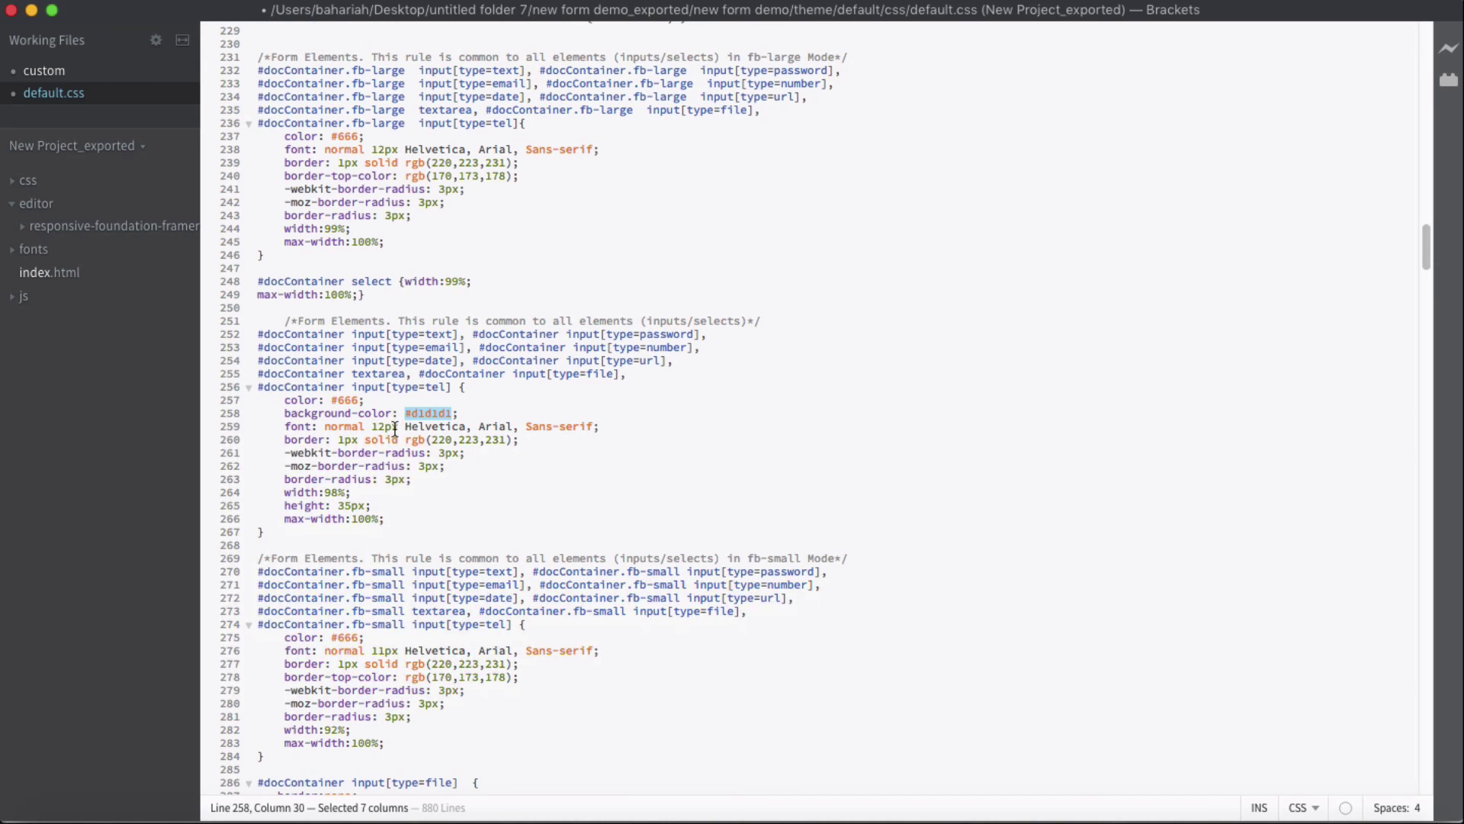
Step: Set the font size in the common inputs/selects rule to 16px
{"action": "left_click_drag", "start_coordinate": [385, 425], "coordinate": [379, 426]}
{"action": "type", "text": "6"}
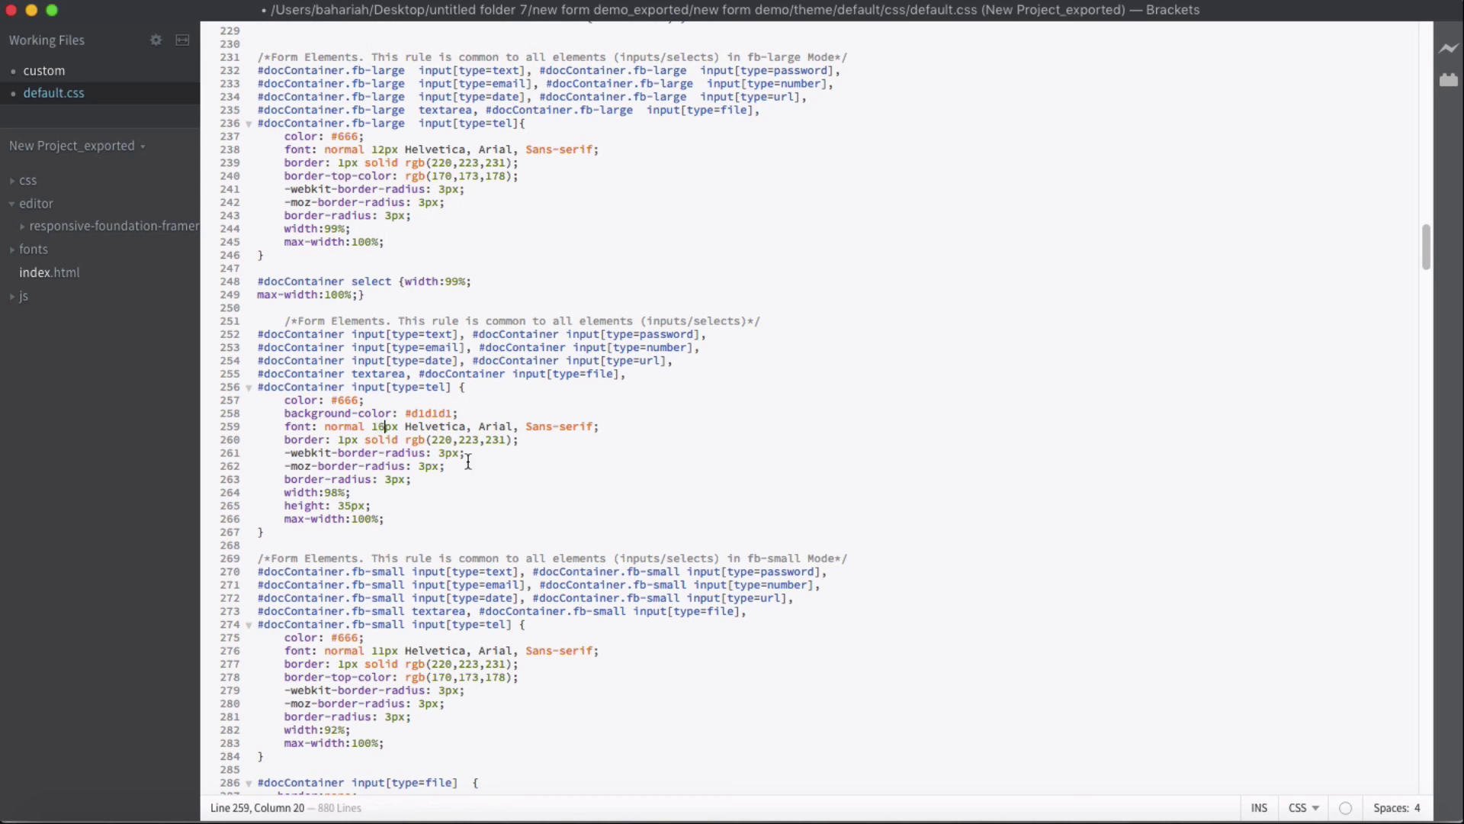
{"action": "left_click", "coordinate": [553, 466]}
Step: Select the whole edited inputs/selects rule, switch to Web Form Builder and add an HTML element below the message box
{"action": "left_click_drag", "start_coordinate": [264, 529], "coordinate": [230, 329]}
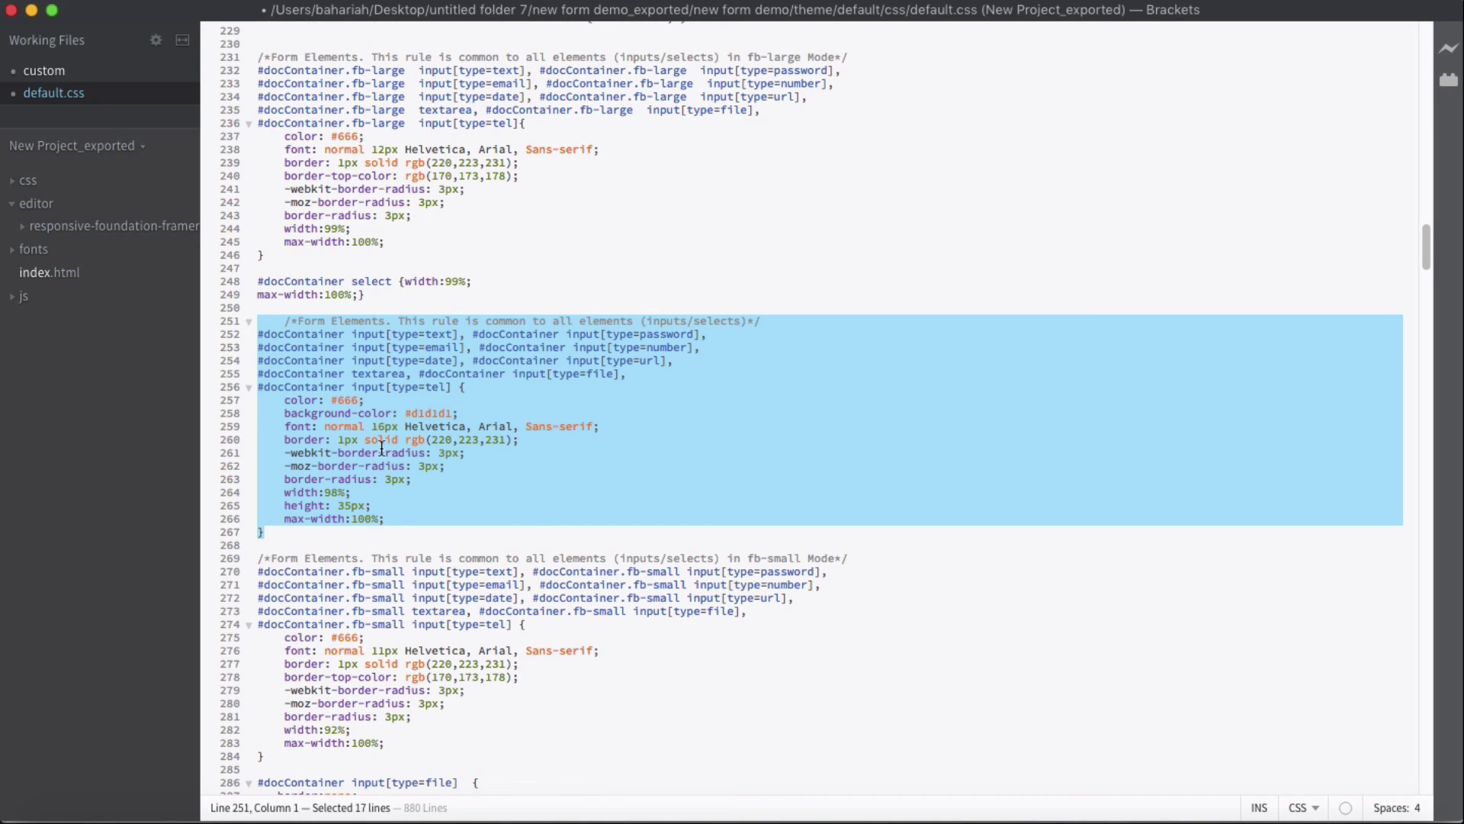
{"action": "left_click", "coordinate": [559, 505]}
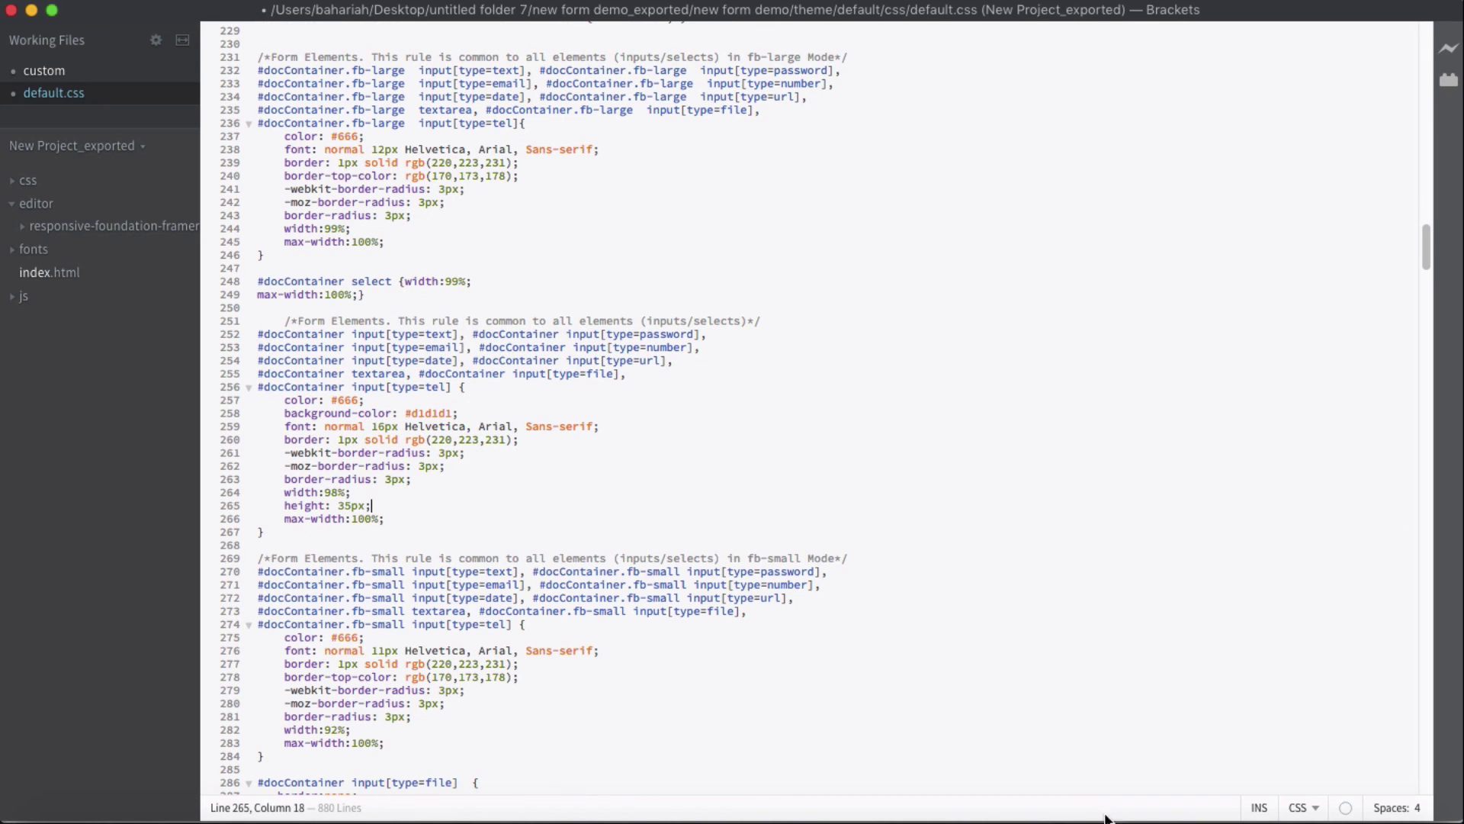
{"action": "left_click", "coordinate": [1163, 813]}
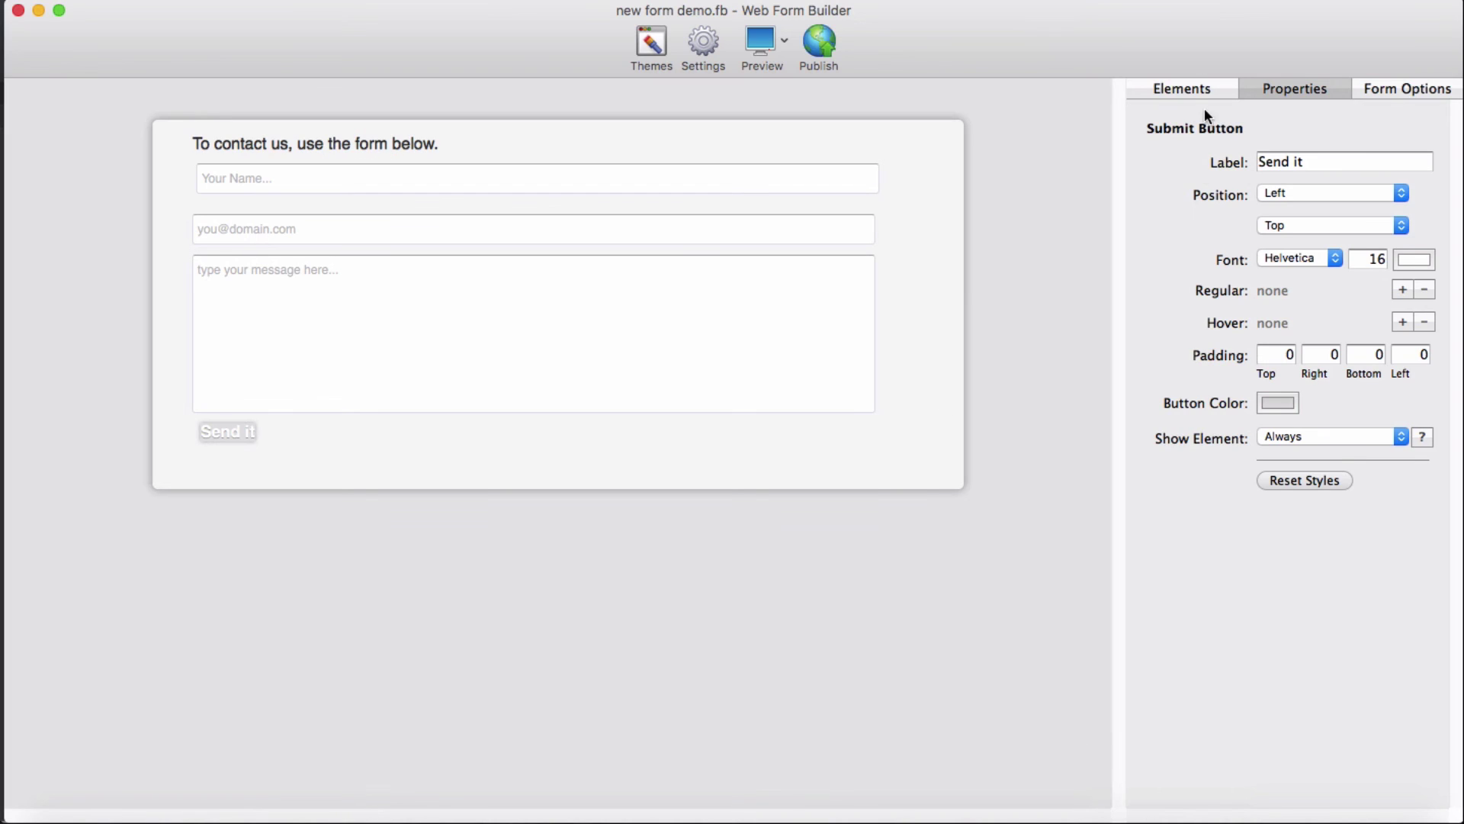
{"action": "left_click", "coordinate": [1183, 90]}
{"action": "left_click", "coordinate": [1339, 478]}
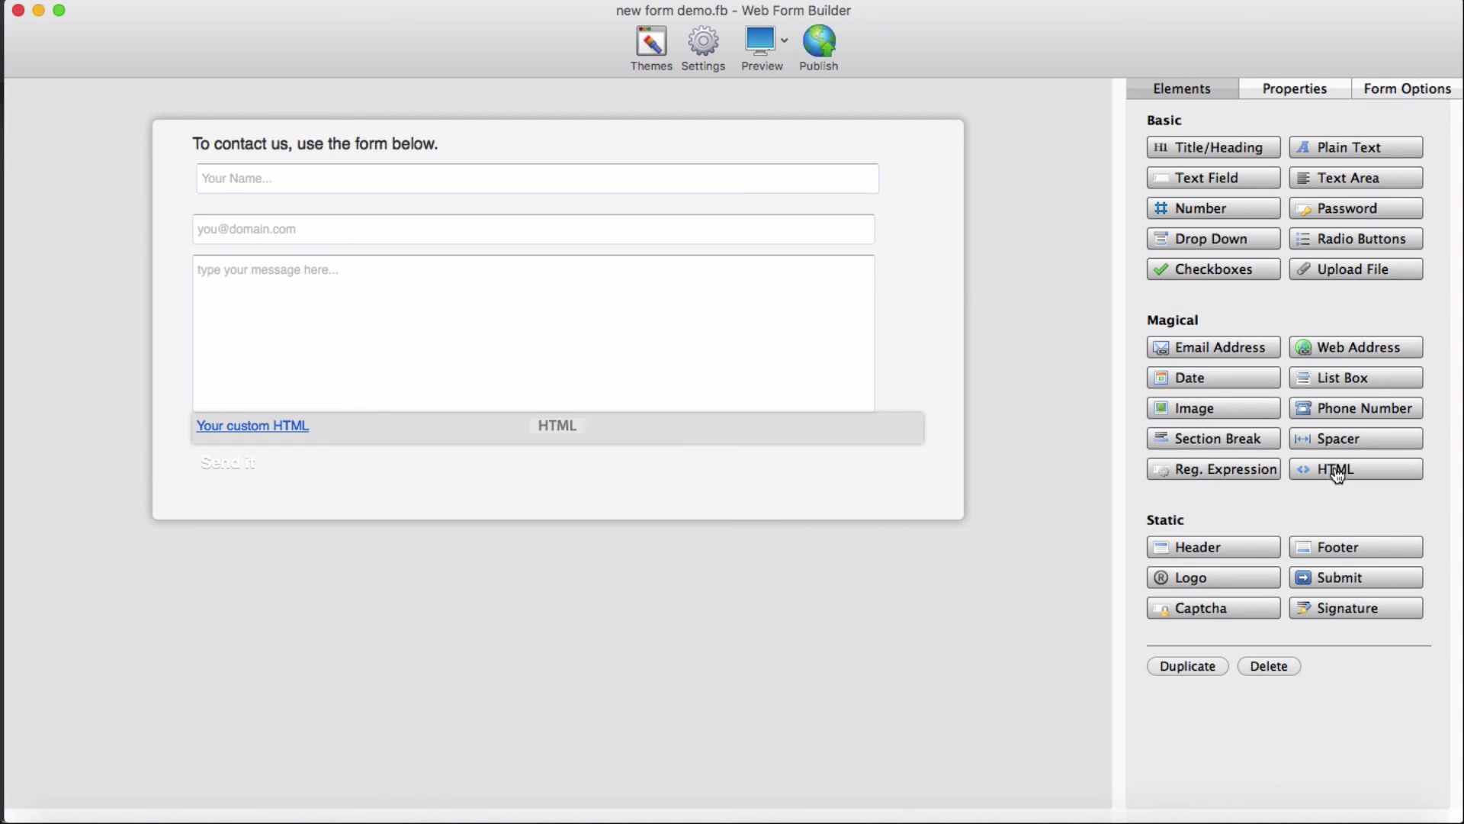
Step: Replace the new HTML element's default link content with an opening <style> and a closing </style> tag
{"action": "left_click", "coordinate": [594, 425]}
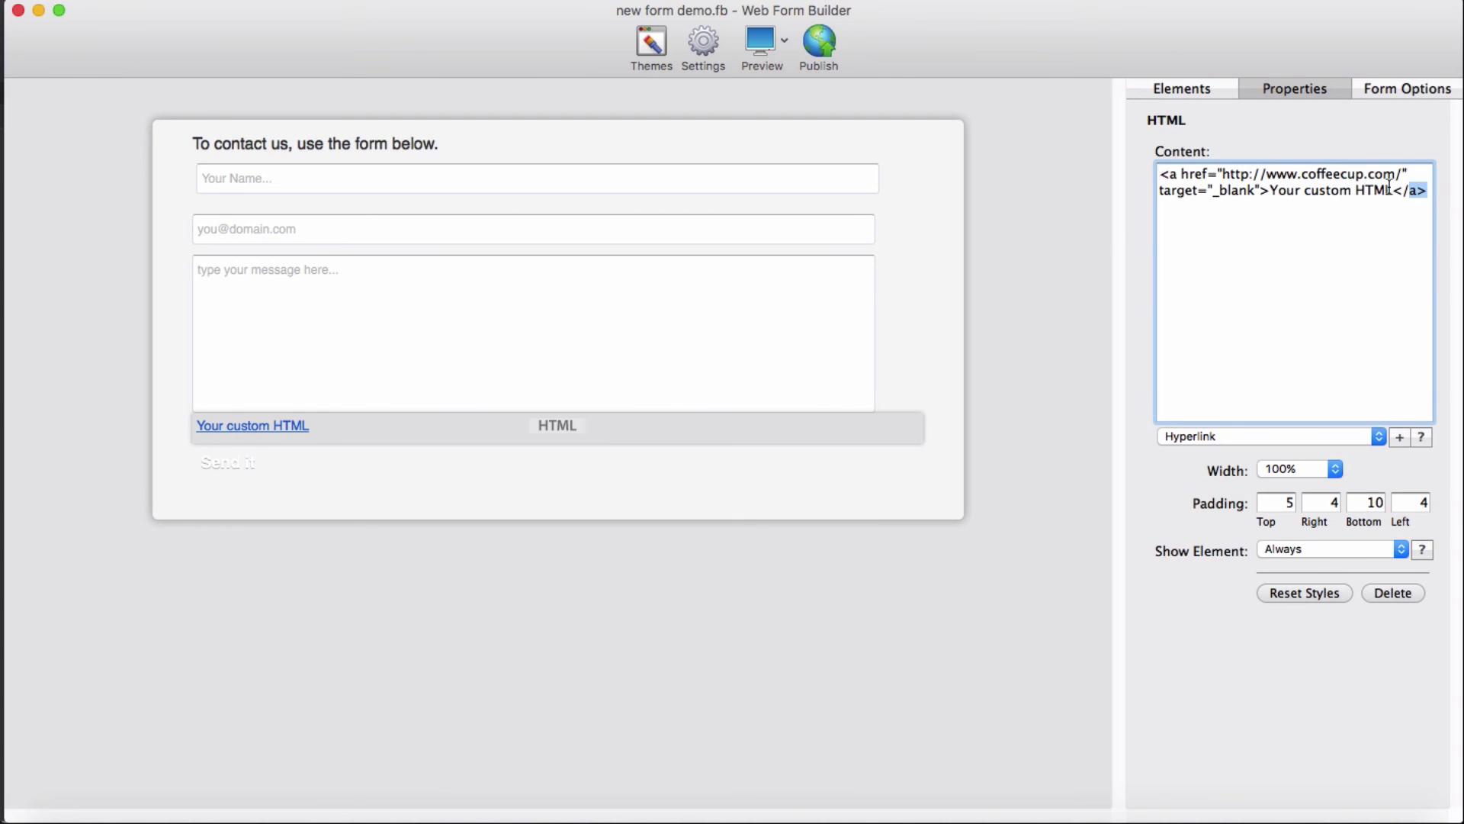
{"action": "left_click_drag", "start_coordinate": [1423, 191], "coordinate": [1158, 166]}
{"action": "key", "text": "BackSpace"}
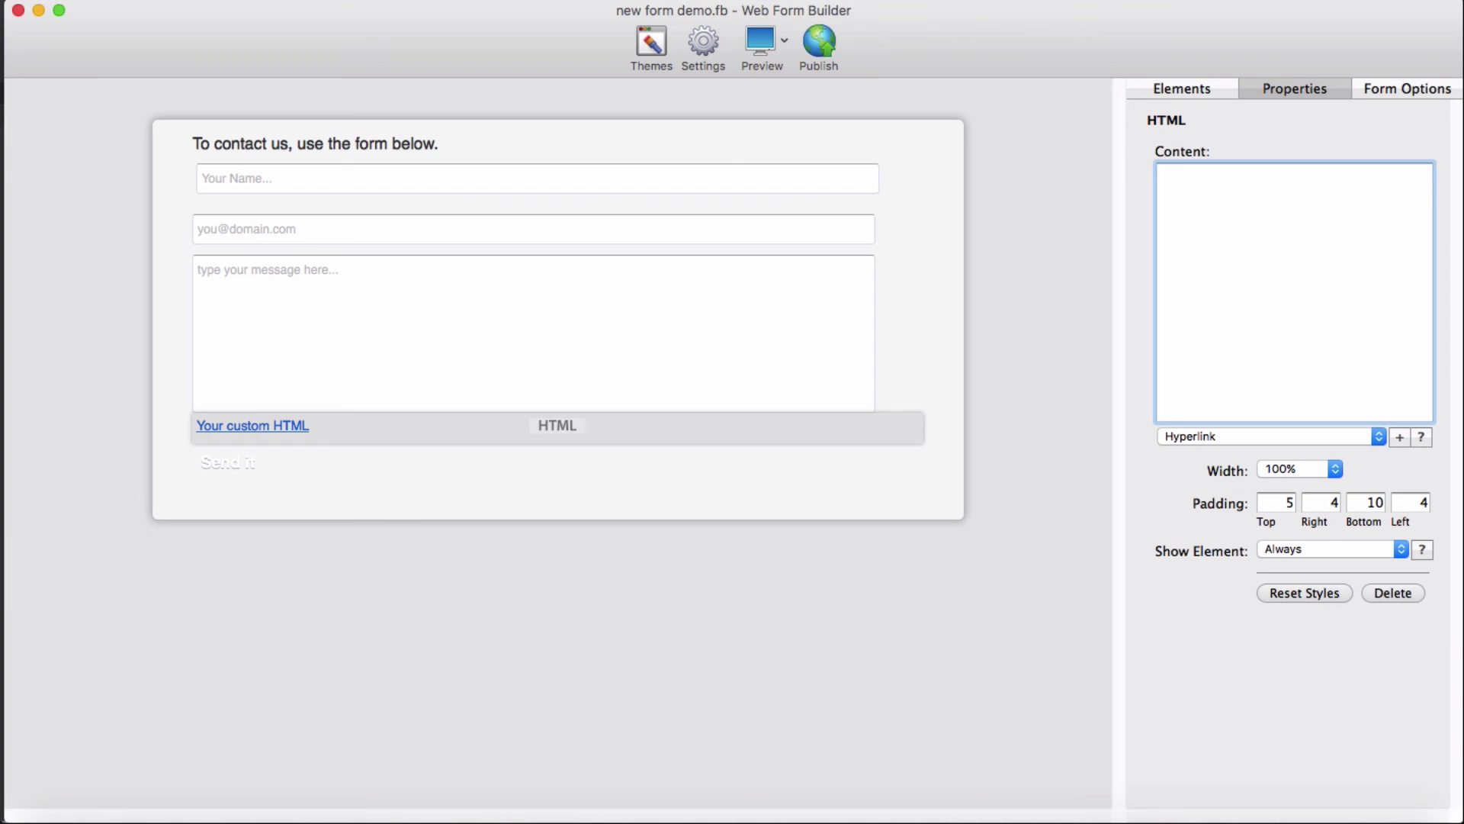
{"action": "type", "text": "<sty"}
{"action": "type", "text": "le"}
{"action": "type", "text": ">"}
{"action": "type", "text": "</sty"}
{"action": "type", "text": "le?"}
{"action": "key", "text": "BackSpace"}
{"action": "type", "text": ">"}
Step: Paste the copied inputs/selects CSS rule between the style tags and apply it to the form
{"action": "left_click", "coordinate": [1209, 174]}
{"action": "key", "text": "Return"}
{"action": "key", "text": "Return"}
{"action": "left_click", "coordinate": [1234, 174]}
{"action": "key", "text": "Return"}
{"action": "key", "text": "super+v"}
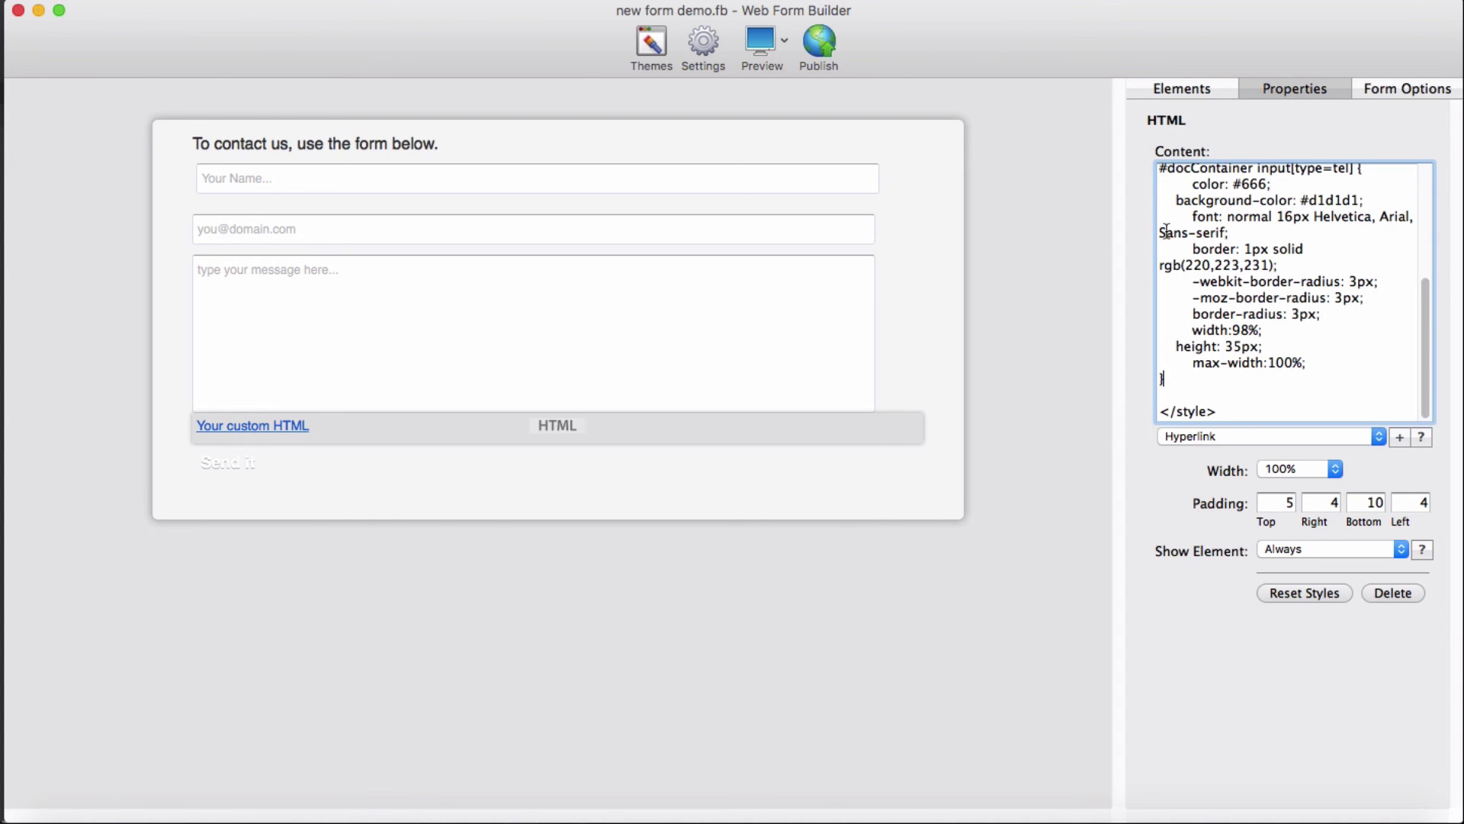
{"action": "left_click", "coordinate": [1031, 267]}
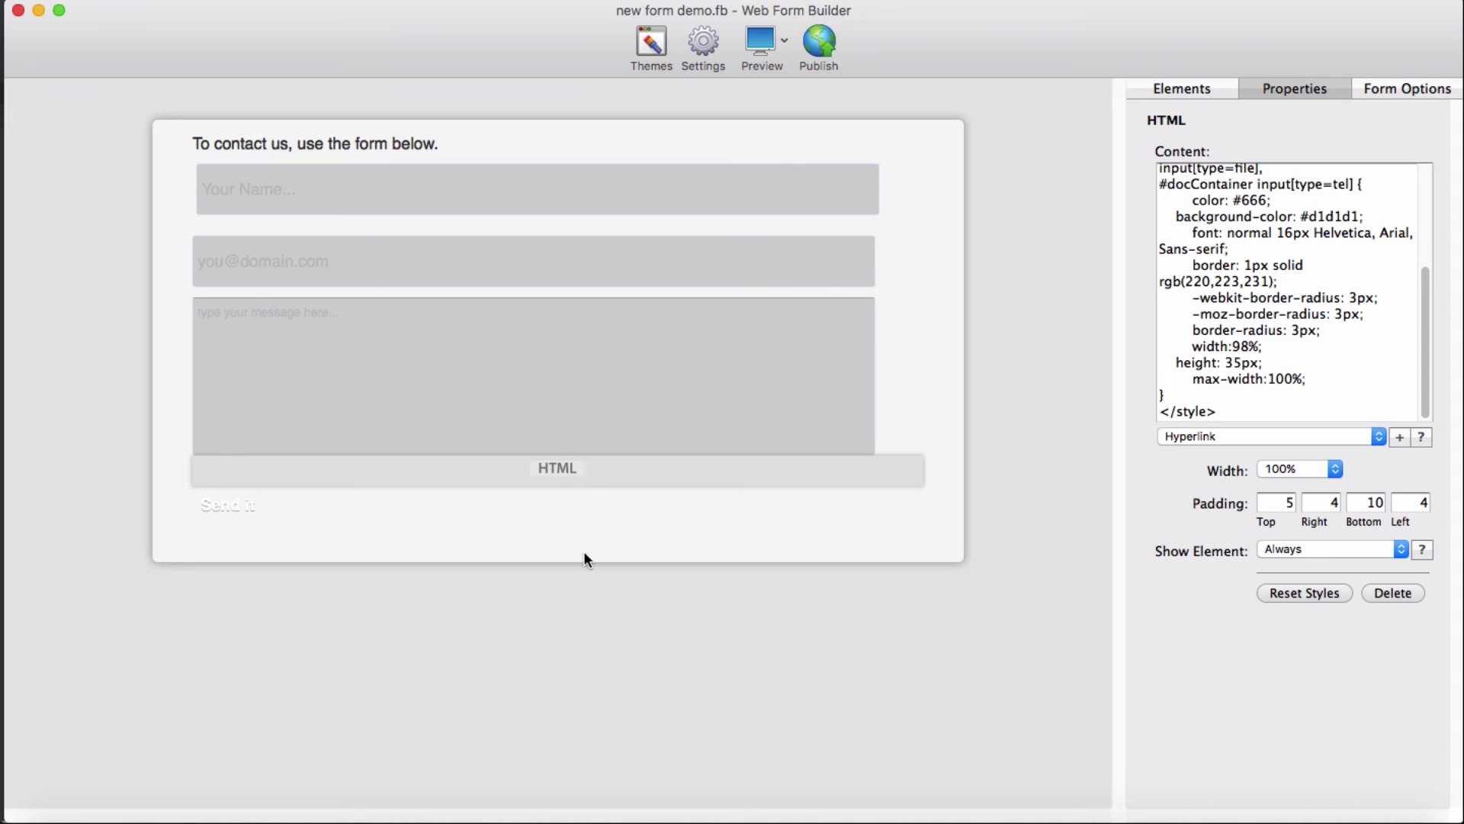
Step: Move the HTML element above the name field and set its top, right, bottom and left padding to 0
{"action": "left_click_drag", "start_coordinate": [613, 474], "coordinate": [577, 187]}
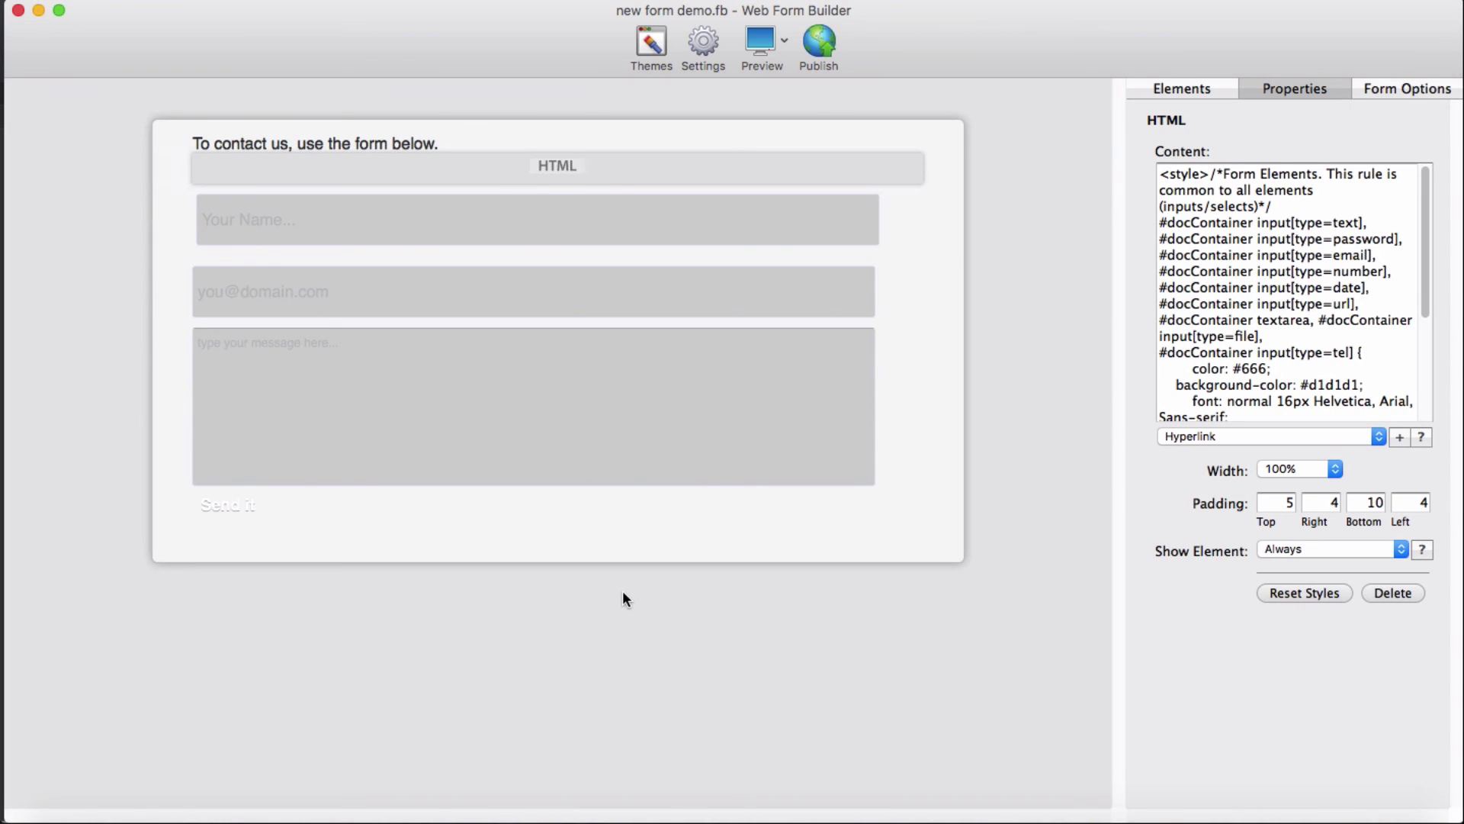
{"action": "double_click", "coordinate": [1275, 504]}
{"action": "type", "text": "0"}
{"action": "double_click", "coordinate": [1333, 502]}
{"action": "type", "text": "0"}
{"action": "double_click", "coordinate": [1374, 502]}
{"action": "type", "text": "0"}
{"action": "double_click", "coordinate": [1426, 502]}
{"action": "type", "text": "0"}
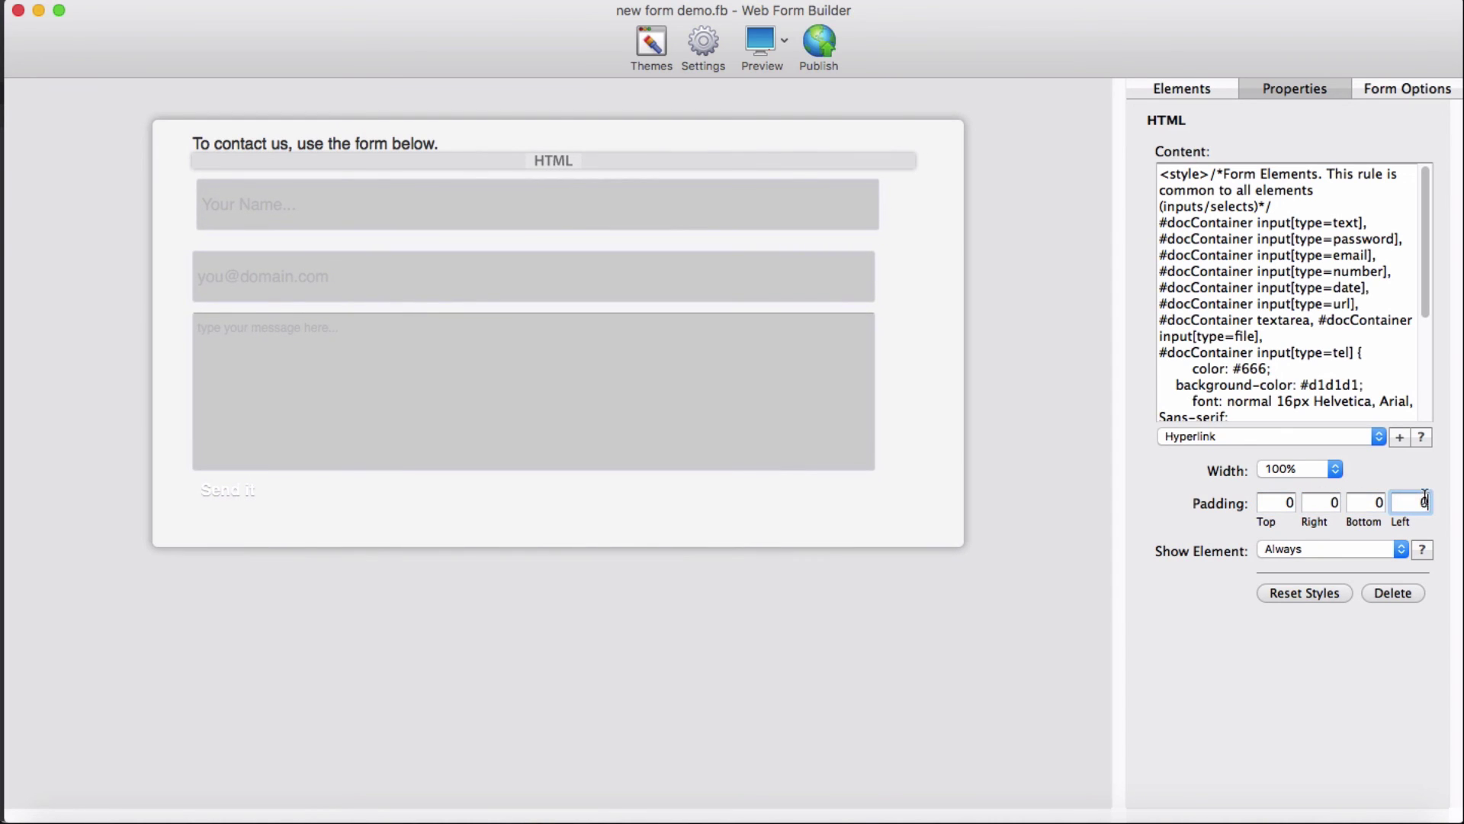
{"action": "left_click_drag", "start_coordinate": [1422, 252], "coordinate": [1409, 203]}
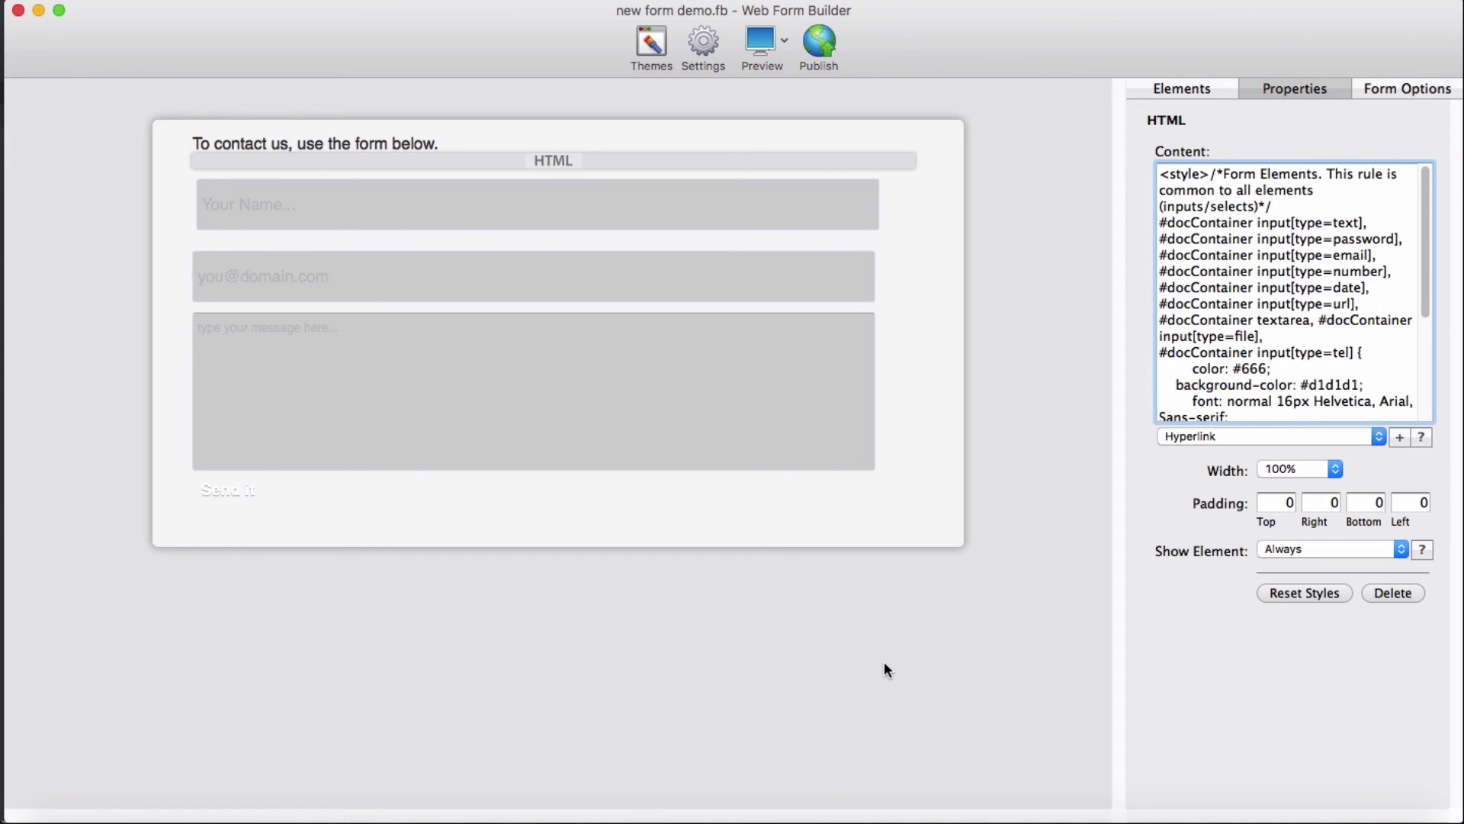
{"action": "left_click", "coordinate": [810, 662]}
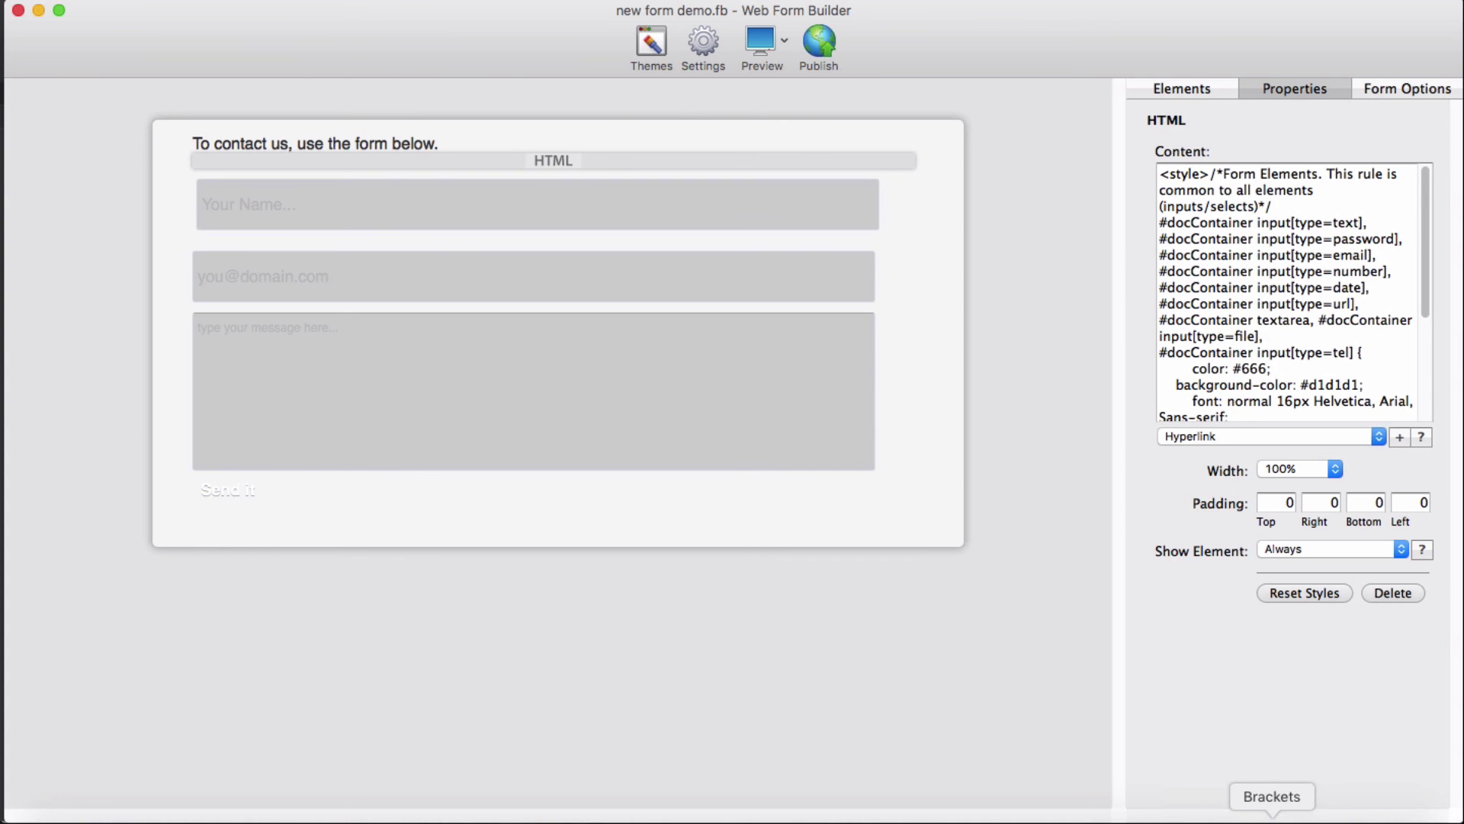
Step: Switch to Brackets and copy the comment line above the common inputs/selects rule in default.css
{"action": "left_click", "coordinate": [1272, 819]}
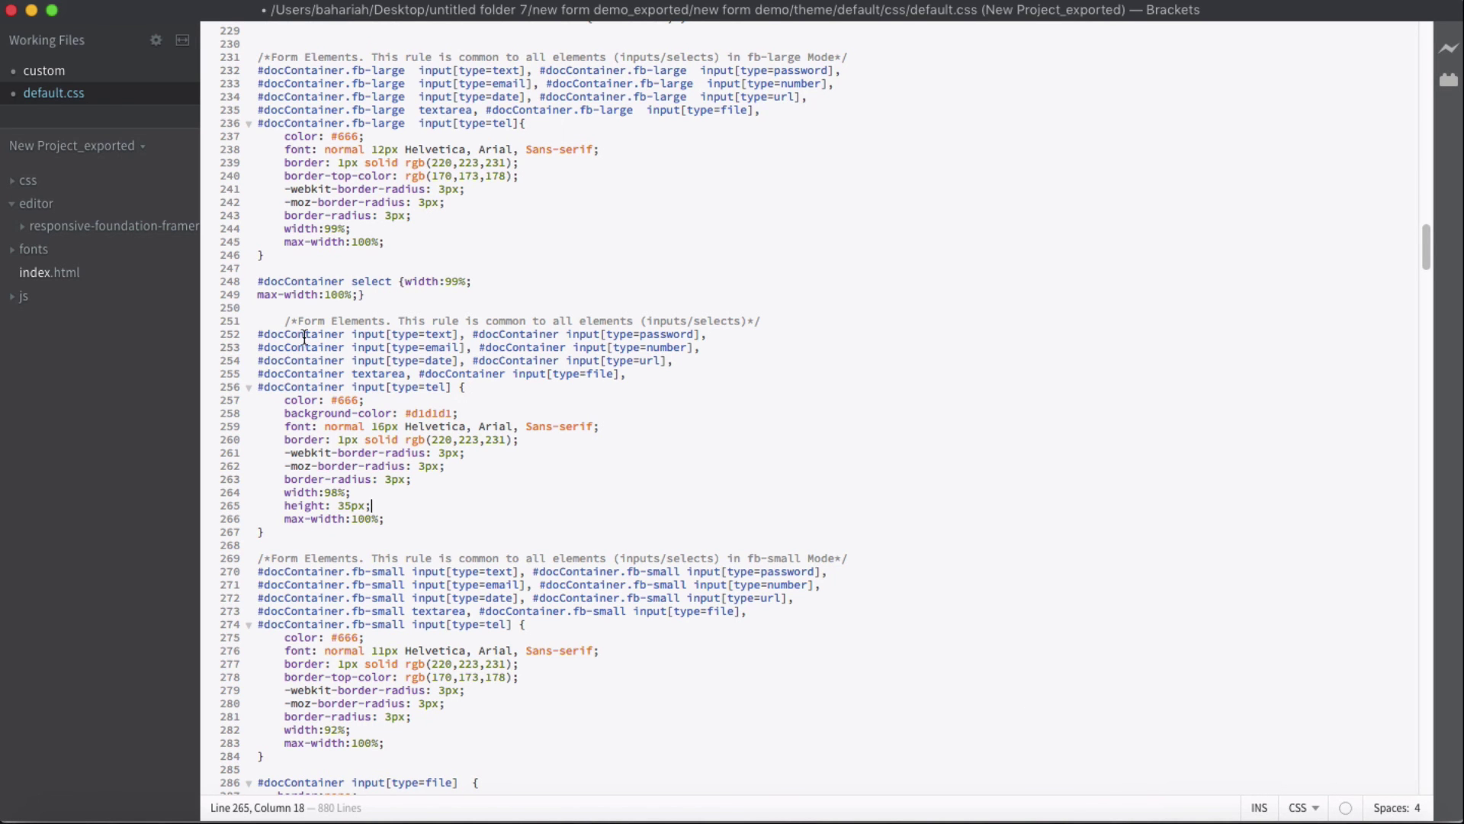
{"action": "left_click", "coordinate": [283, 317]}
{"action": "left_click_drag", "start_coordinate": [283, 314], "coordinate": [836, 321]}
{"action": "right_click", "coordinate": [732, 319]}
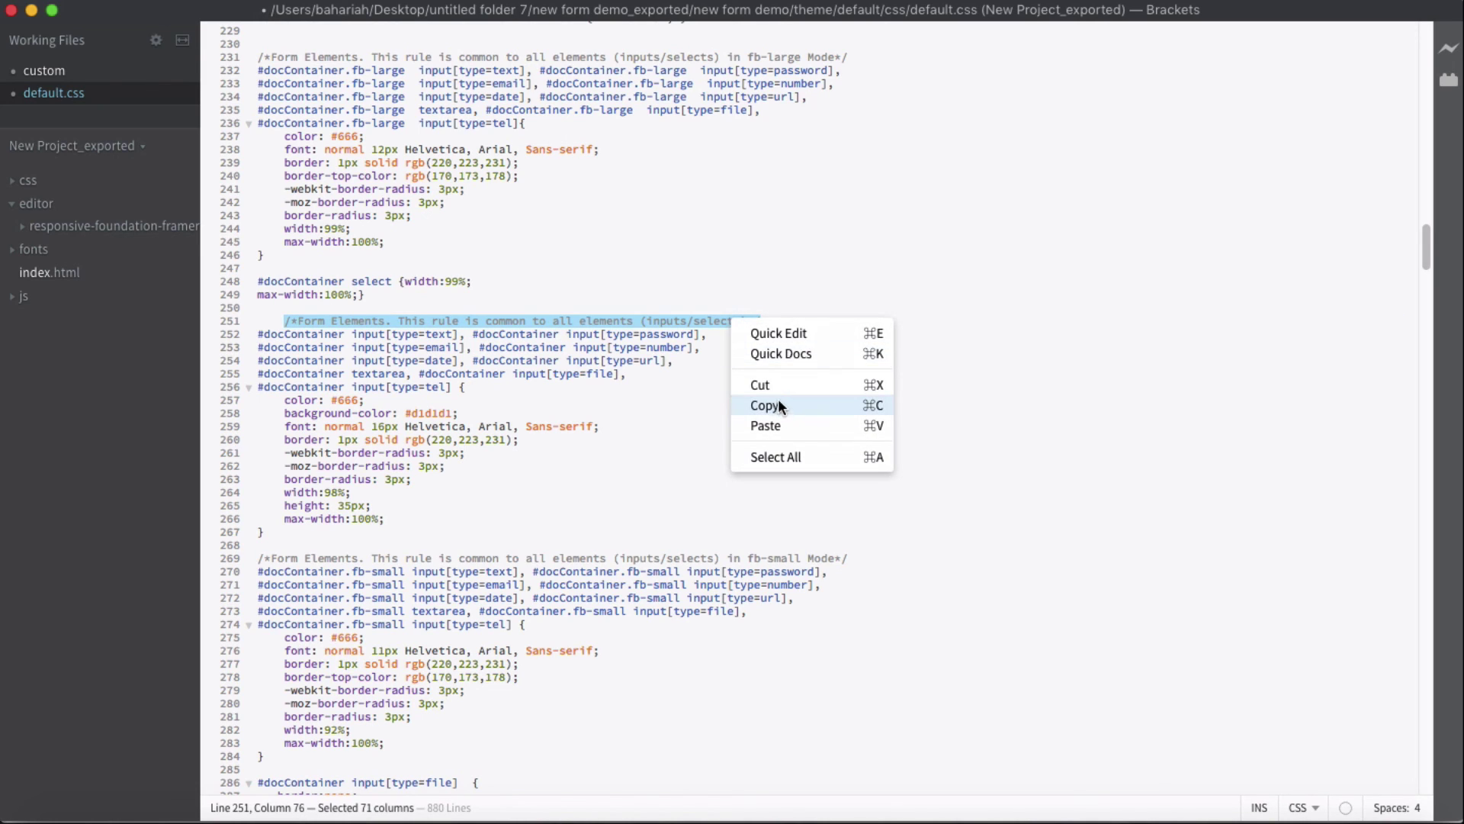
{"action": "left_click", "coordinate": [777, 403]}
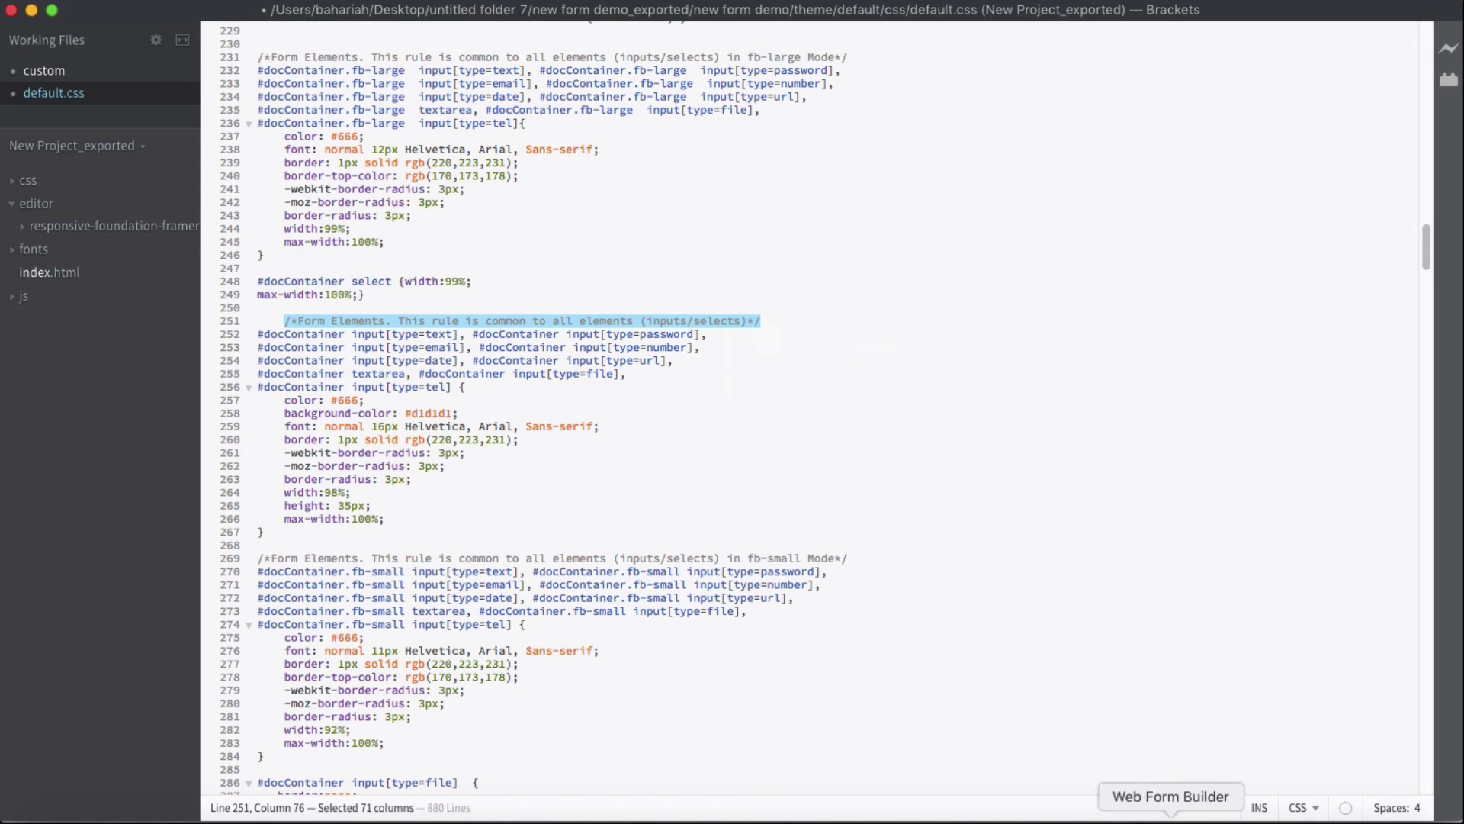
Step: Switch to Web Form Builder and paste the comment on its own line under the opening style tag, separated by blank lines
{"action": "left_click", "coordinate": [1166, 815]}
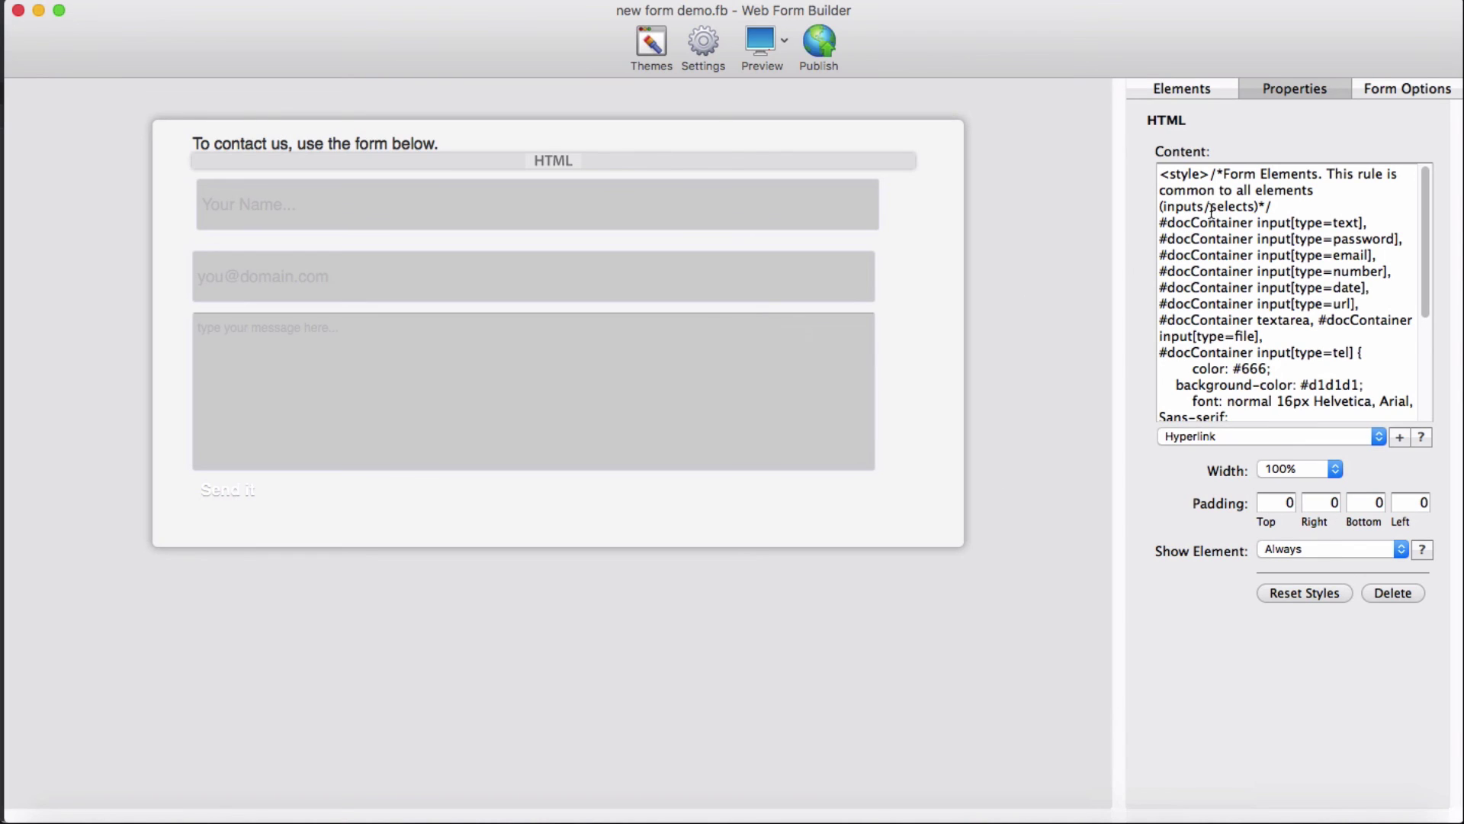
{"action": "left_click", "coordinate": [1209, 178]}
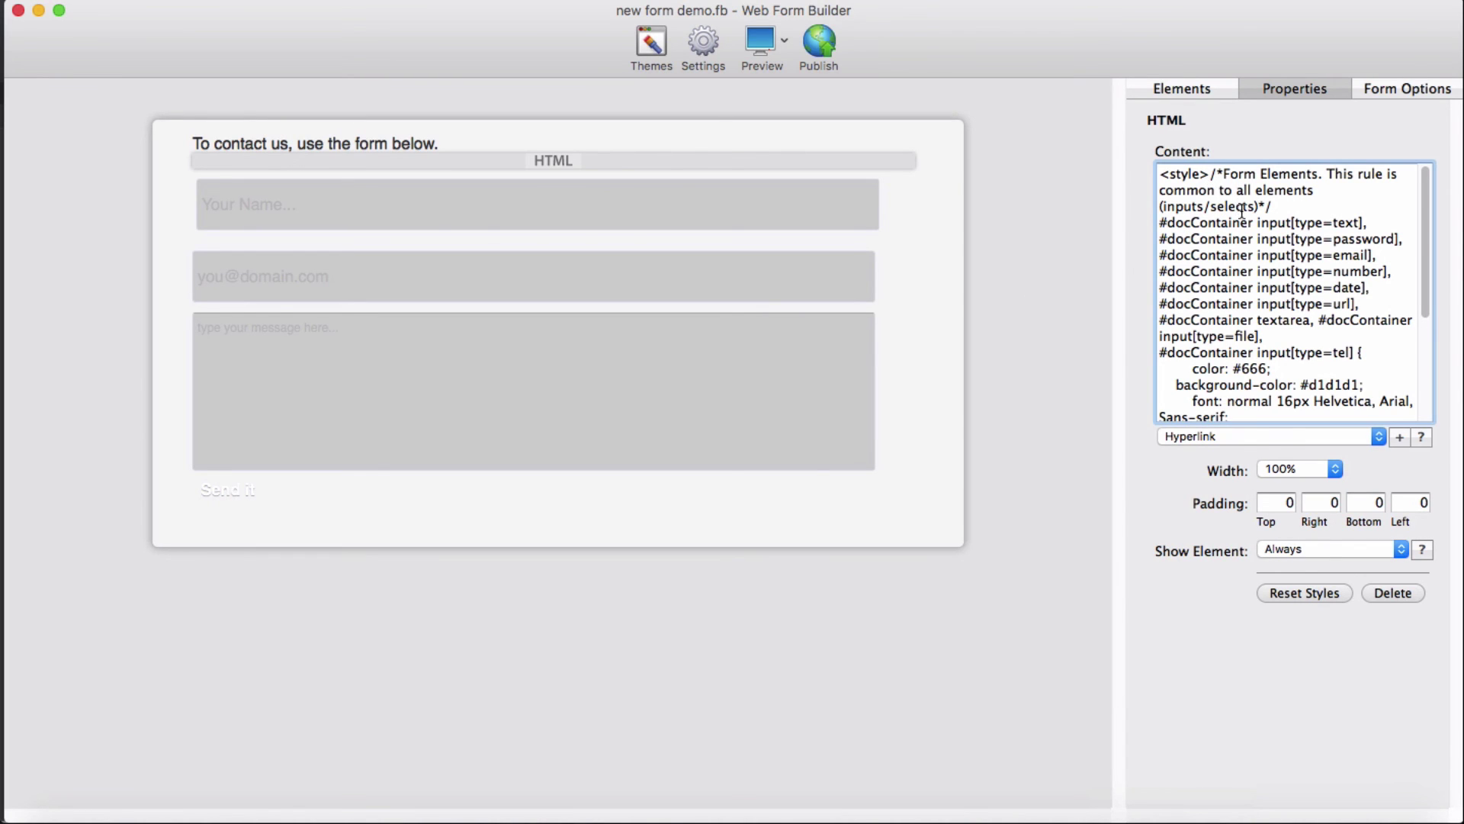
{"action": "key", "text": "Return"}
{"action": "key", "text": "Return"}
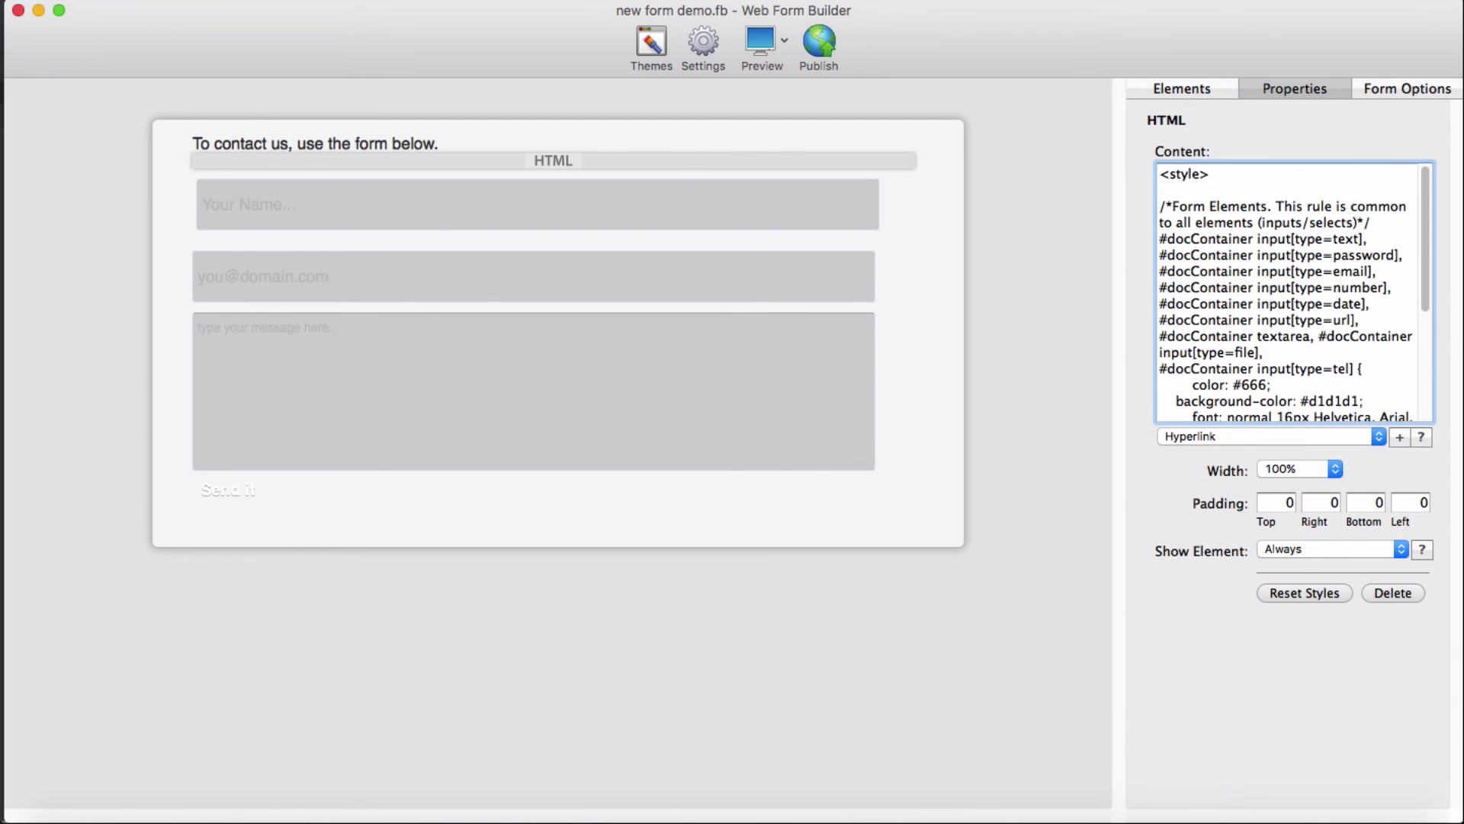
{"action": "key", "text": "super+v"}
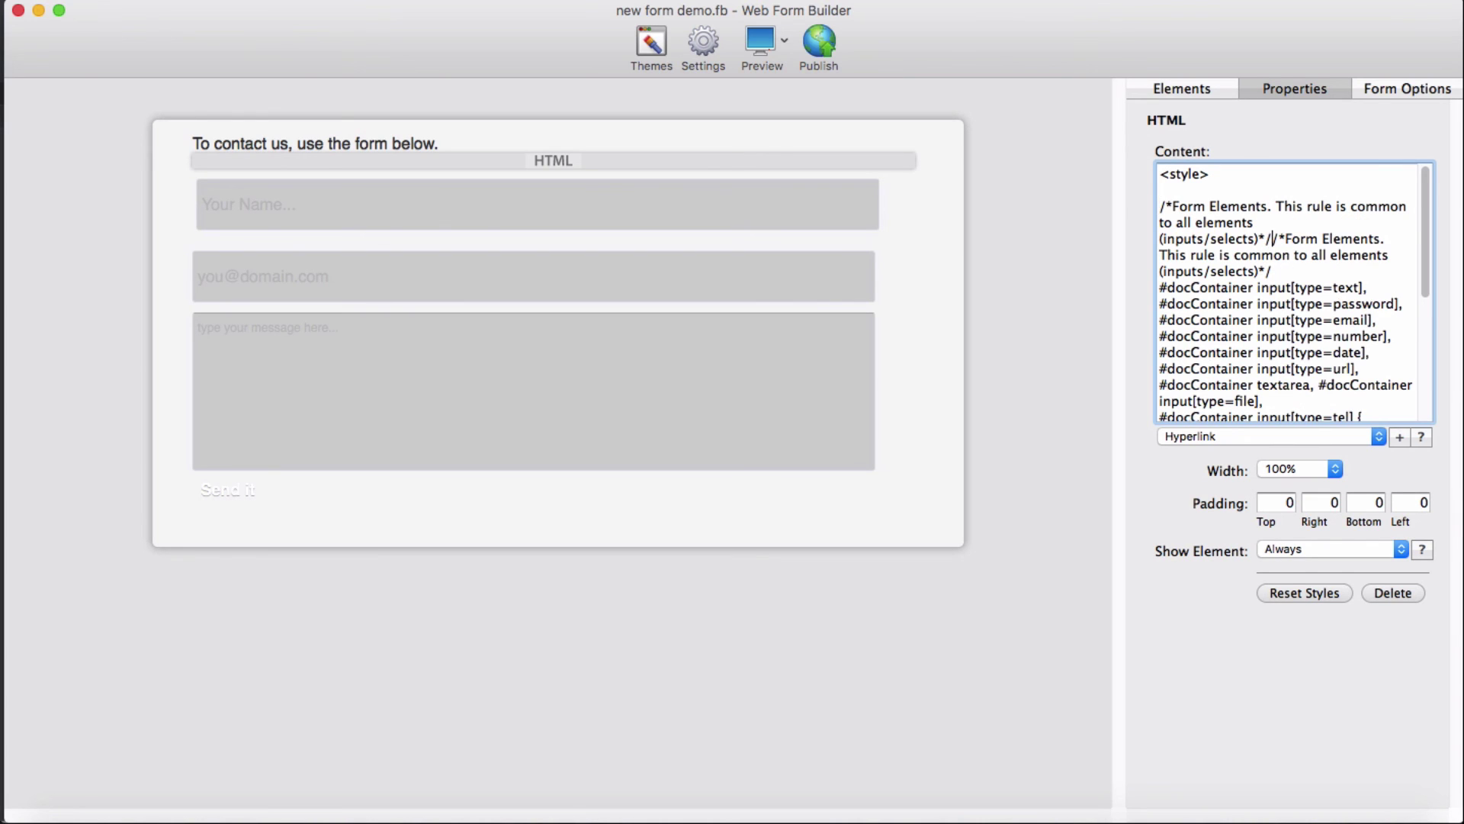
{"action": "key", "text": "Return"}
{"action": "key", "text": "Return"}
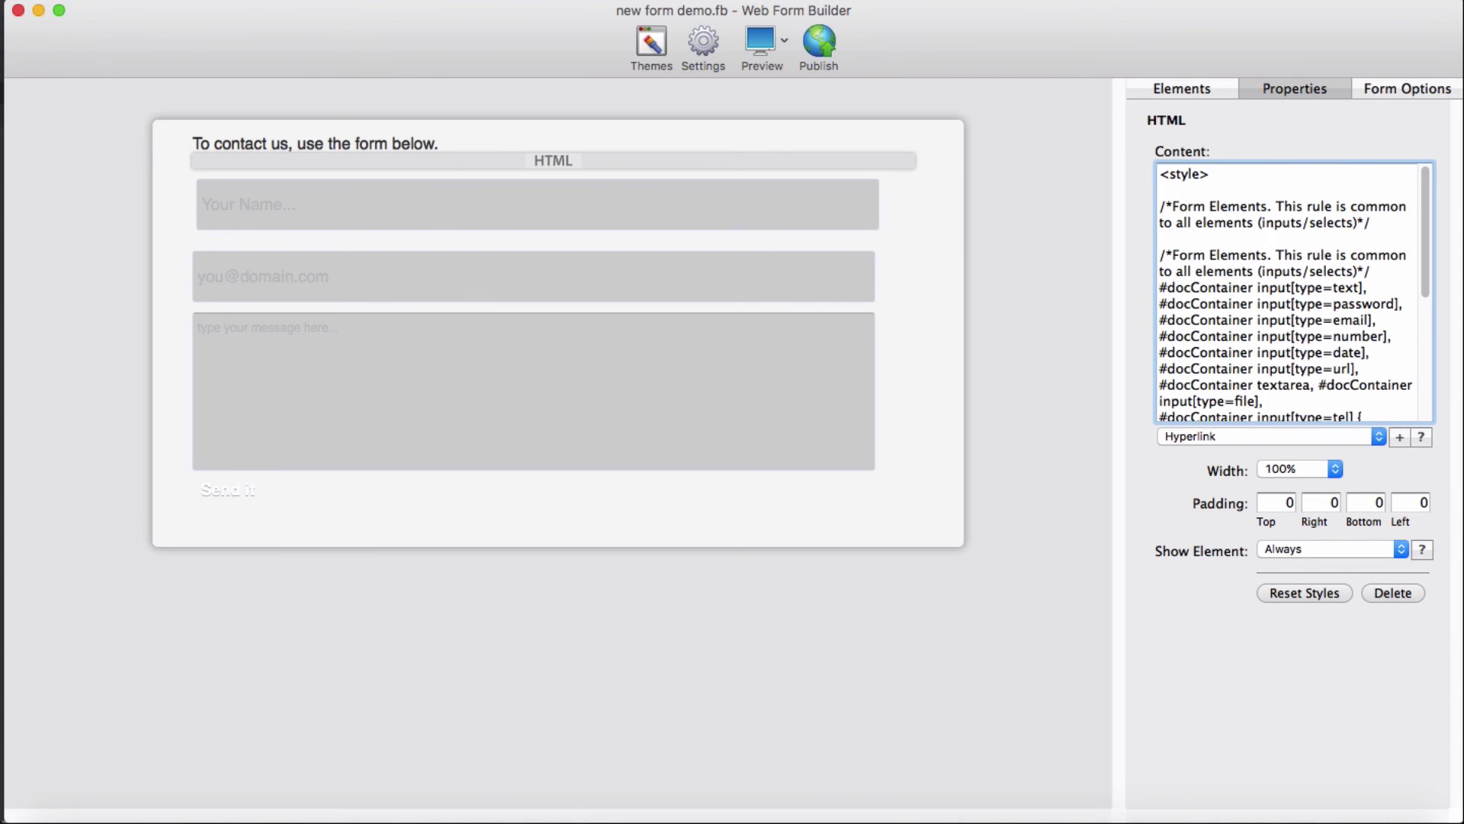
{"action": "scroll", "coordinate": [1258, 286], "scroll_direction": "down", "scroll_amount": 6}
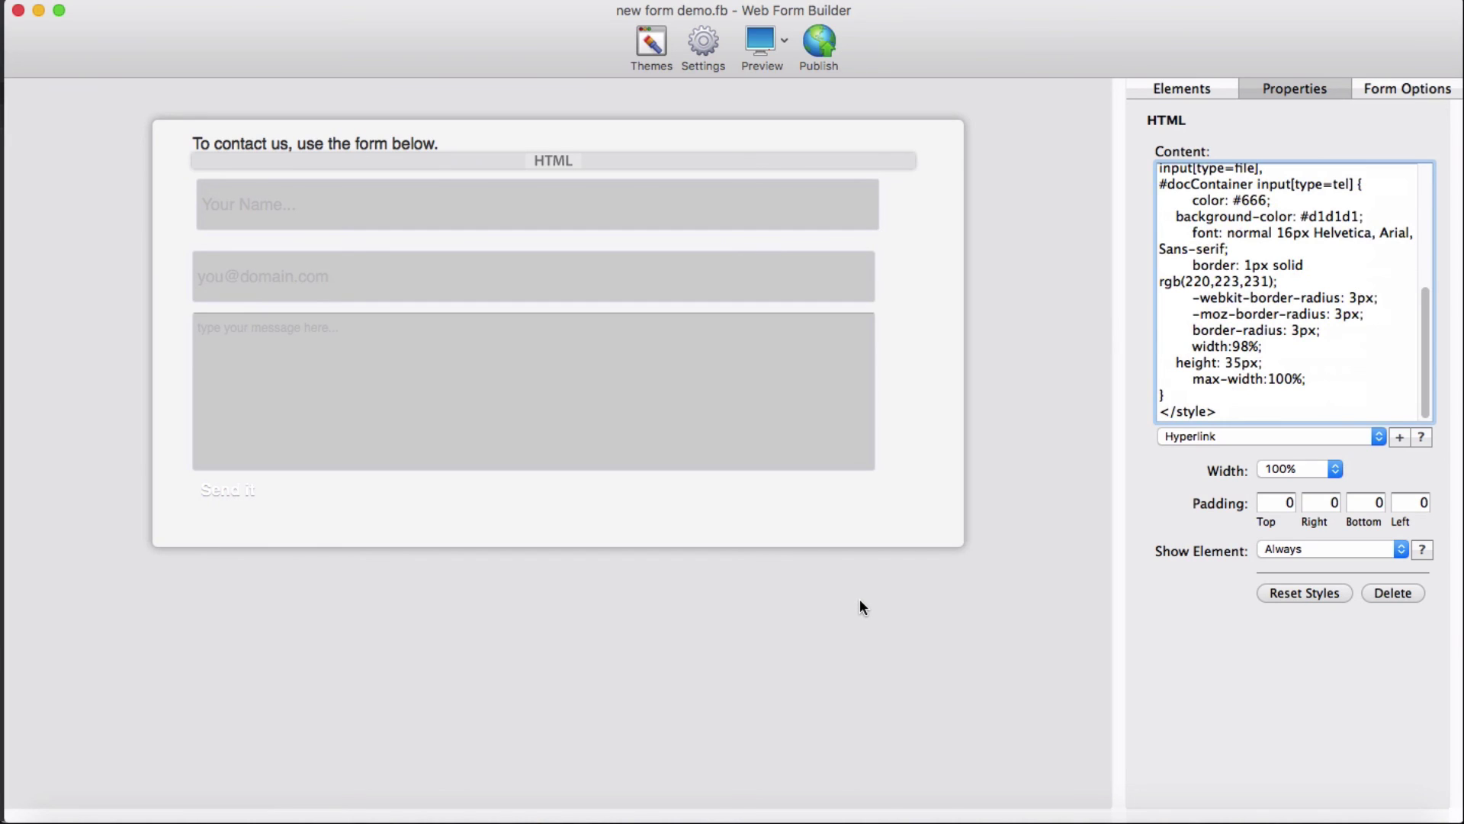
{"action": "left_click", "coordinate": [416, 378]}
{"action": "left_click", "coordinate": [371, 203]}
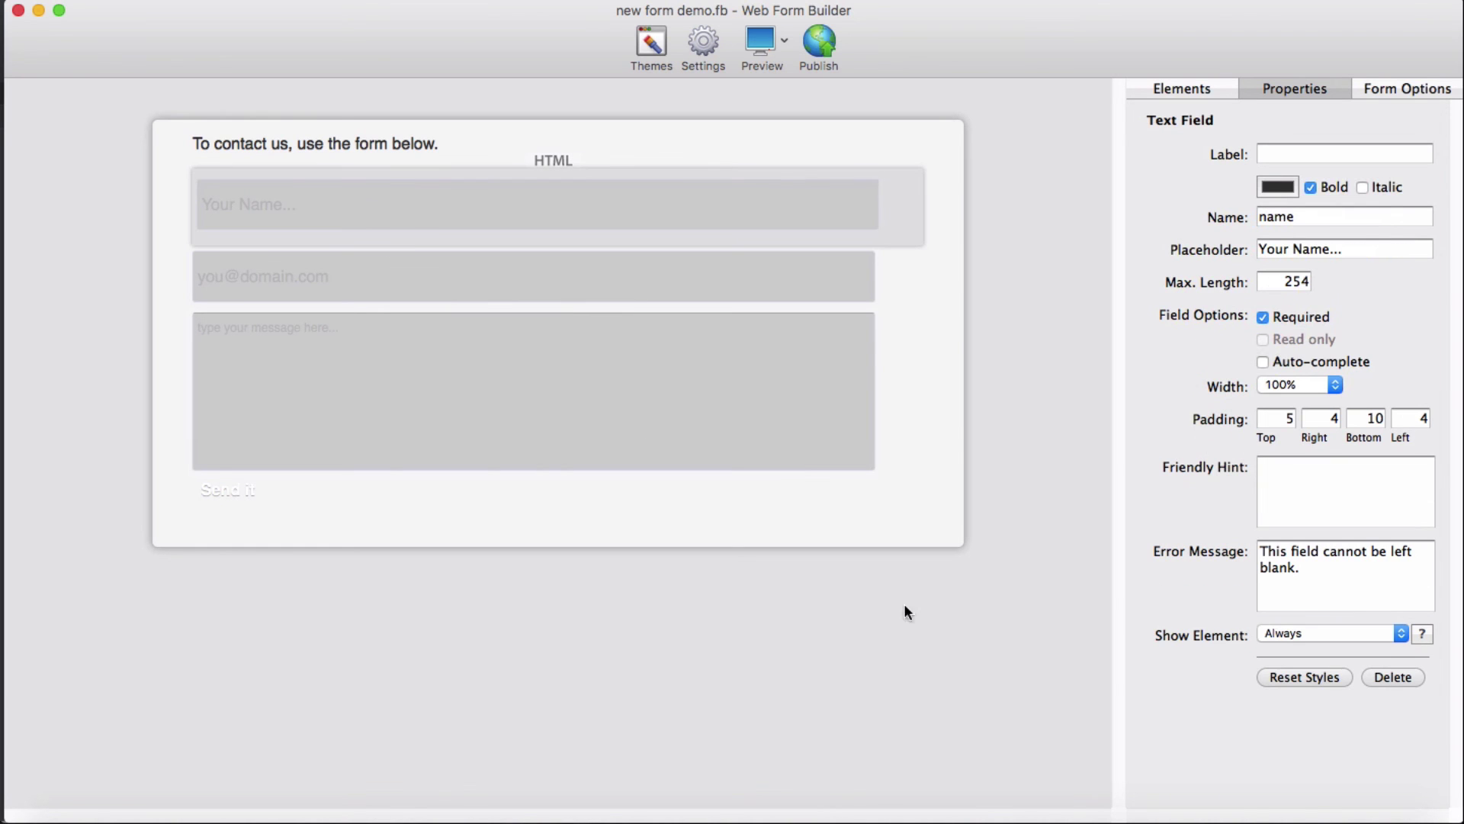
Step: Switch to Brackets and set the -webkit-, -moz- and standard border-radius in the common inputs/selects rule to 4px
{"action": "left_click", "coordinate": [1272, 817]}
{"action": "key", "text": "Right"}
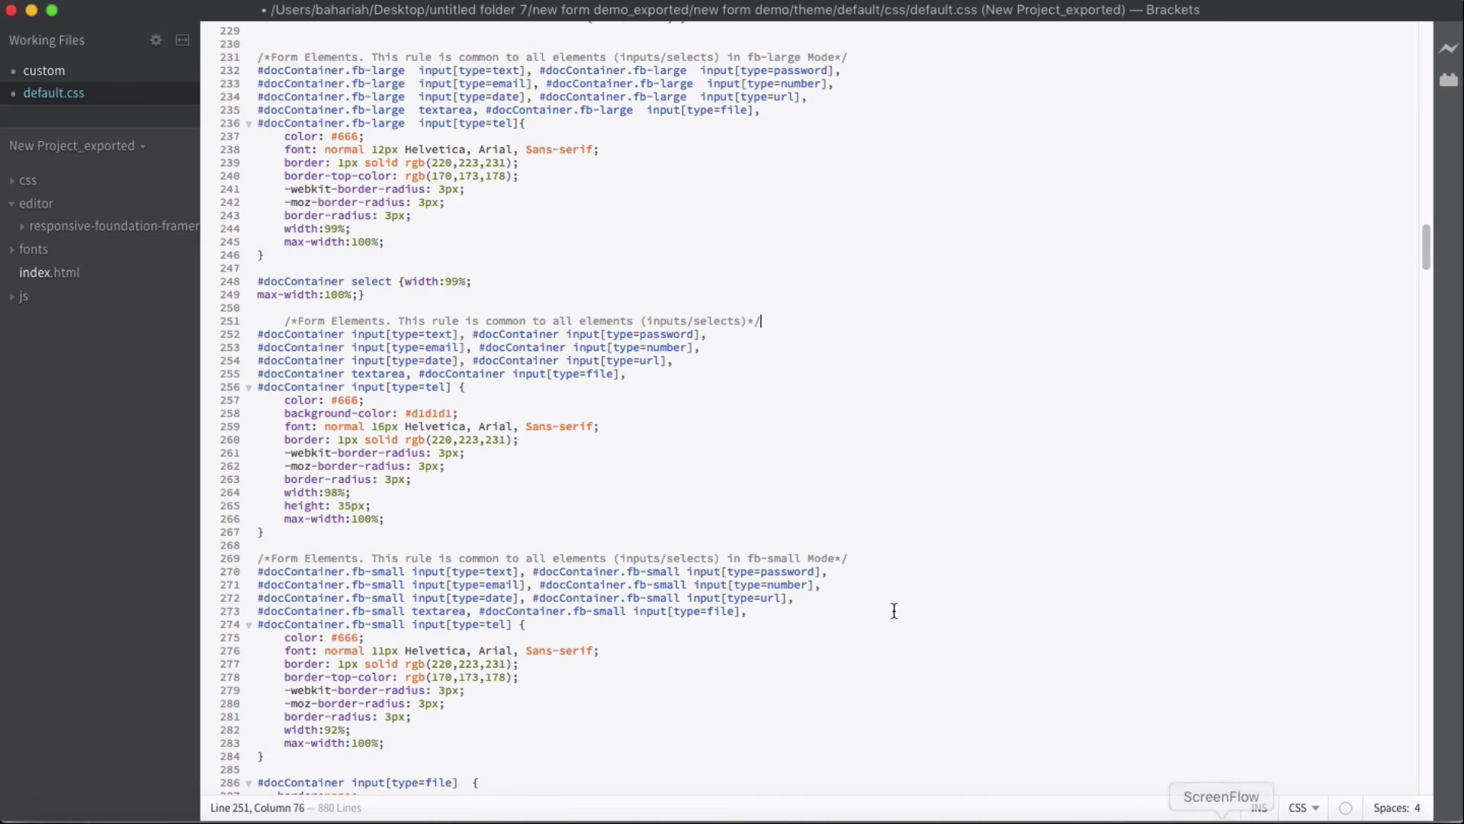
{"action": "left_click", "coordinate": [440, 452]}
{"action": "key", "text": "shift+Right"}
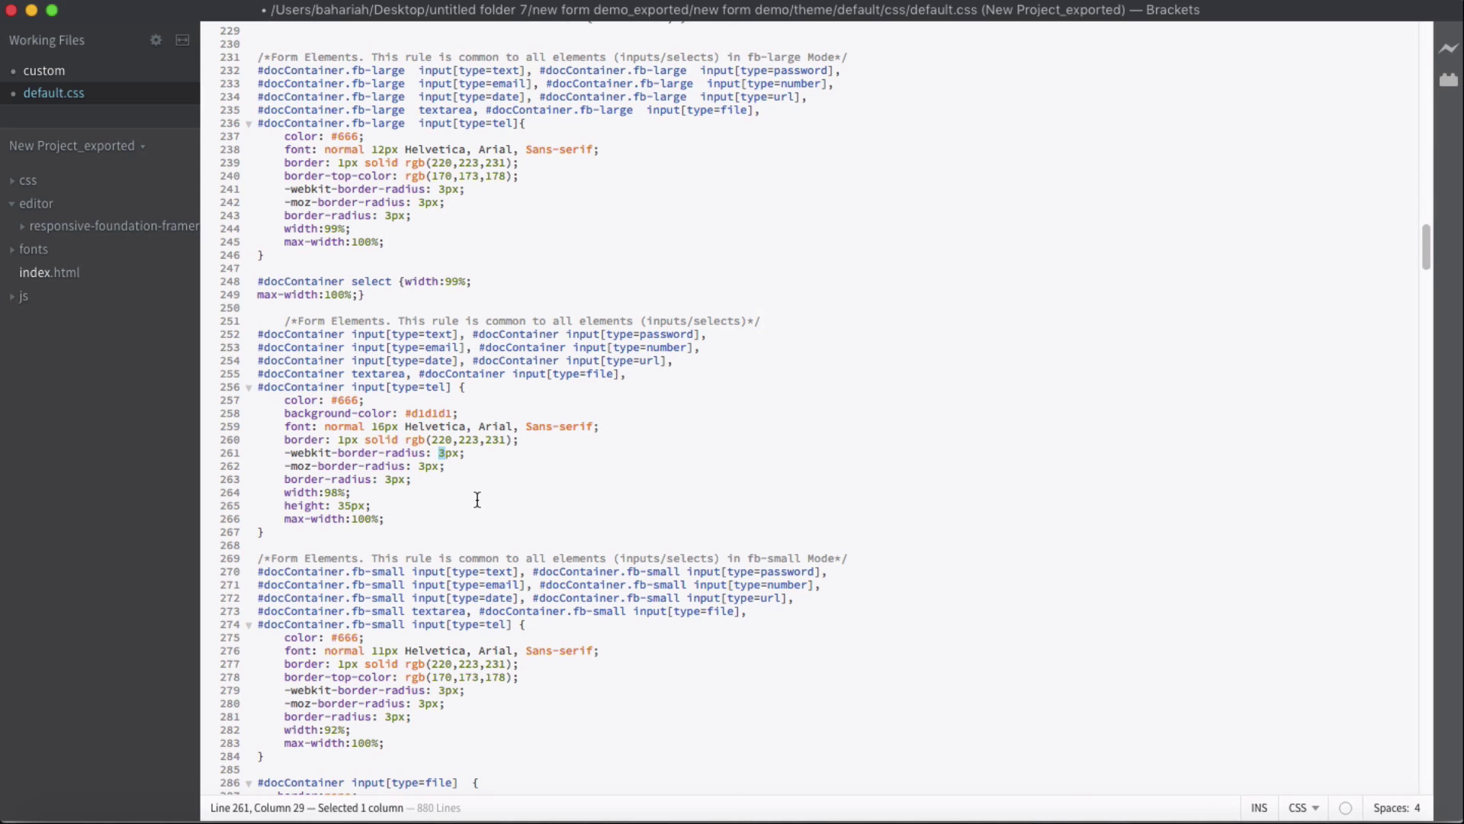
{"action": "type", "text": "4"}
{"action": "left_click", "coordinate": [420, 466]}
{"action": "key", "text": "shift+Right"}
{"action": "type", "text": "4"}
{"action": "left_click", "coordinate": [387, 479]}
{"action": "key", "text": "shift+Right"}
{"action": "type", "text": "4"}
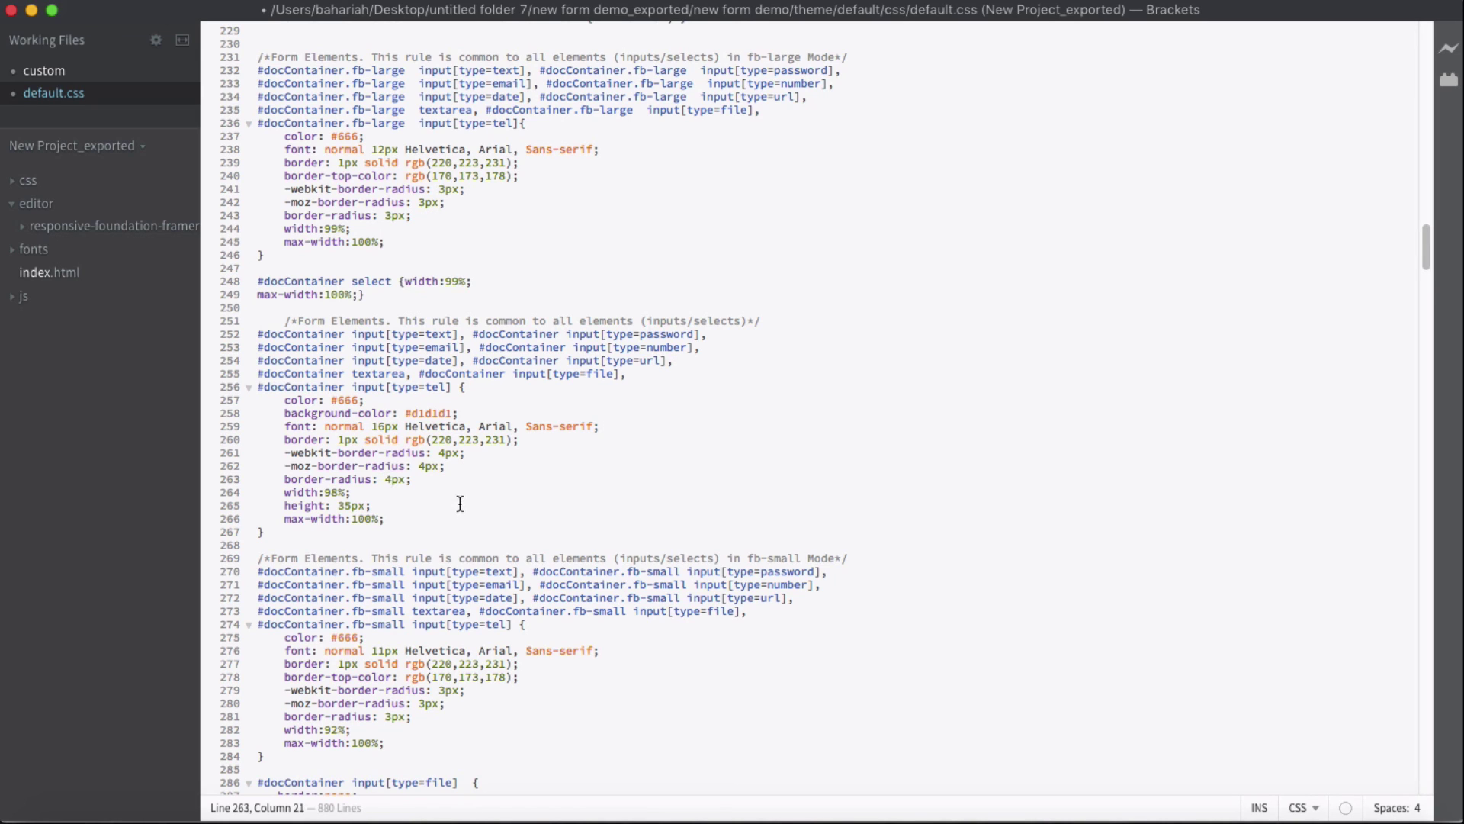
Step: Set the border color in the common inputs/selects rule to rgb(129, 129, 129) with the color editor
{"action": "left_click", "coordinate": [472, 439]}
{"action": "right_click", "coordinate": [473, 439]}
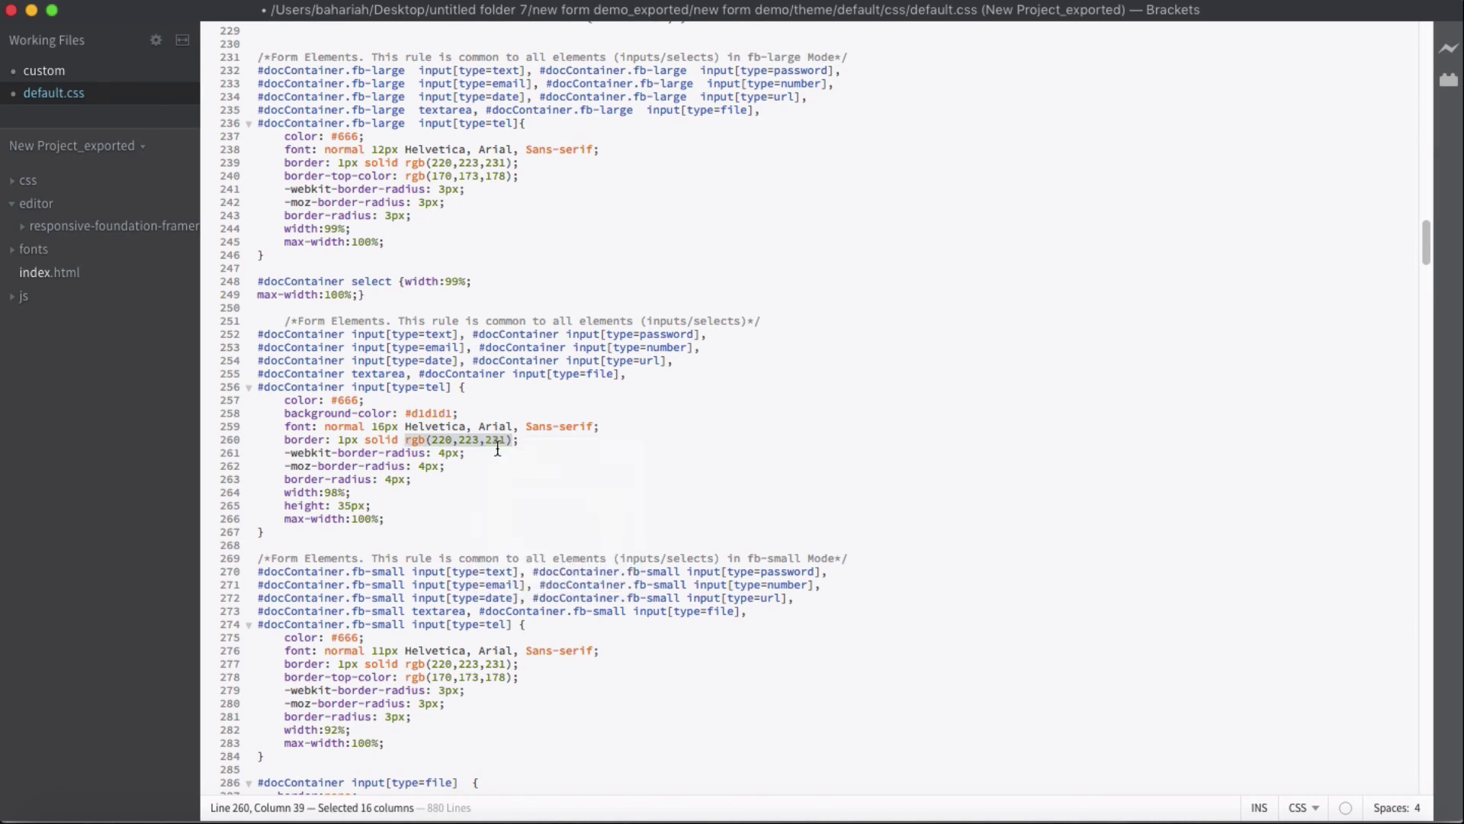
{"action": "left_click", "coordinate": [495, 450]}
{"action": "left_click_drag", "start_coordinate": [253, 478], "coordinate": [232, 537]}
{"action": "left_click", "coordinate": [221, 466]}
Step: Copy the whole edited inputs/selects rule together with its comment line
{"action": "left_click_drag", "start_coordinate": [265, 533], "coordinate": [230, 318]}
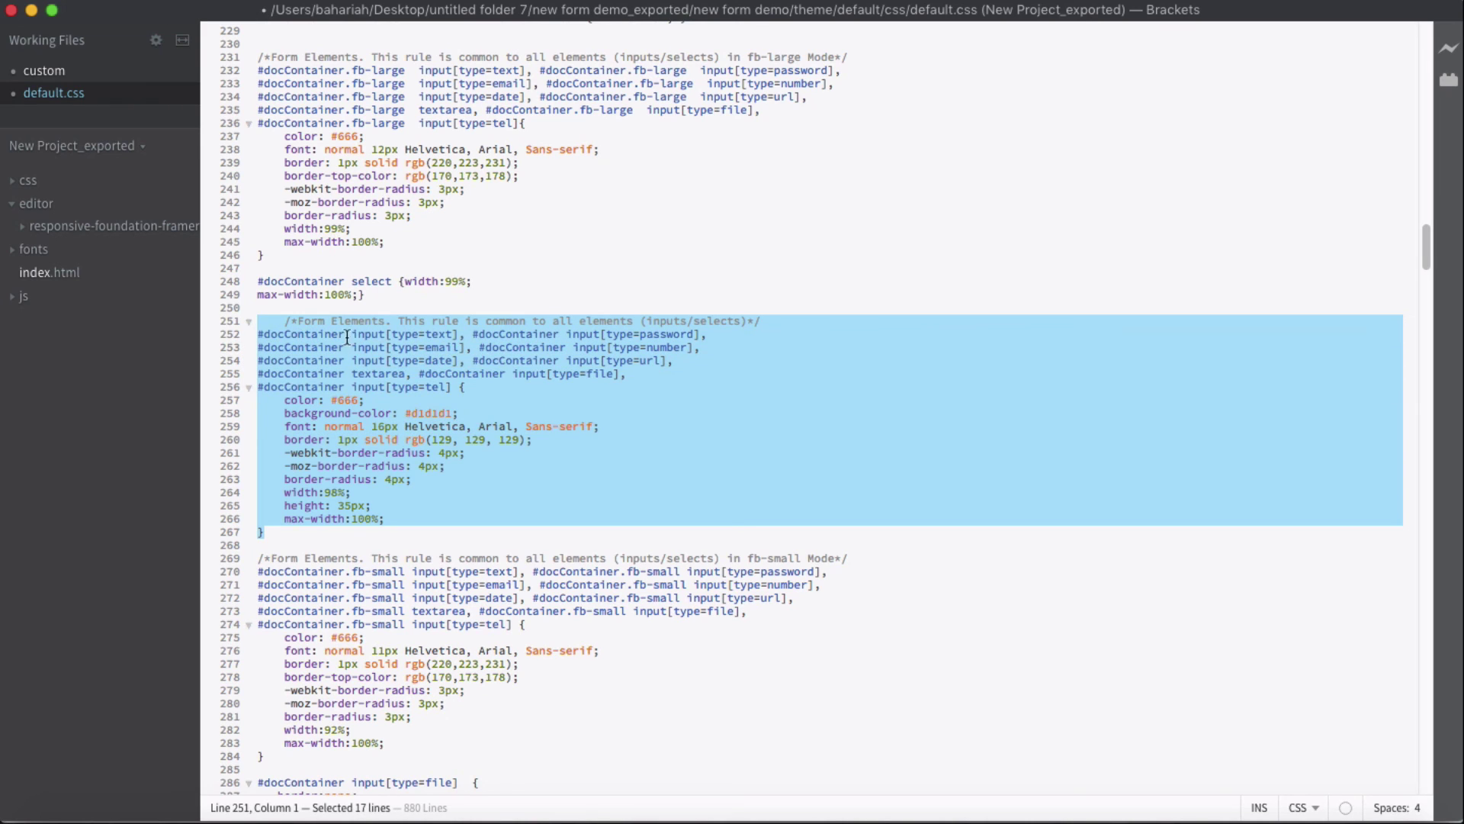
{"action": "right_click", "coordinate": [381, 334]}
{"action": "left_click", "coordinate": [424, 416]}
Step: Switch to Web Form Builder and replace everything between the HTML element's style tags with the copied rule
{"action": "left_click", "coordinate": [1138, 820]}
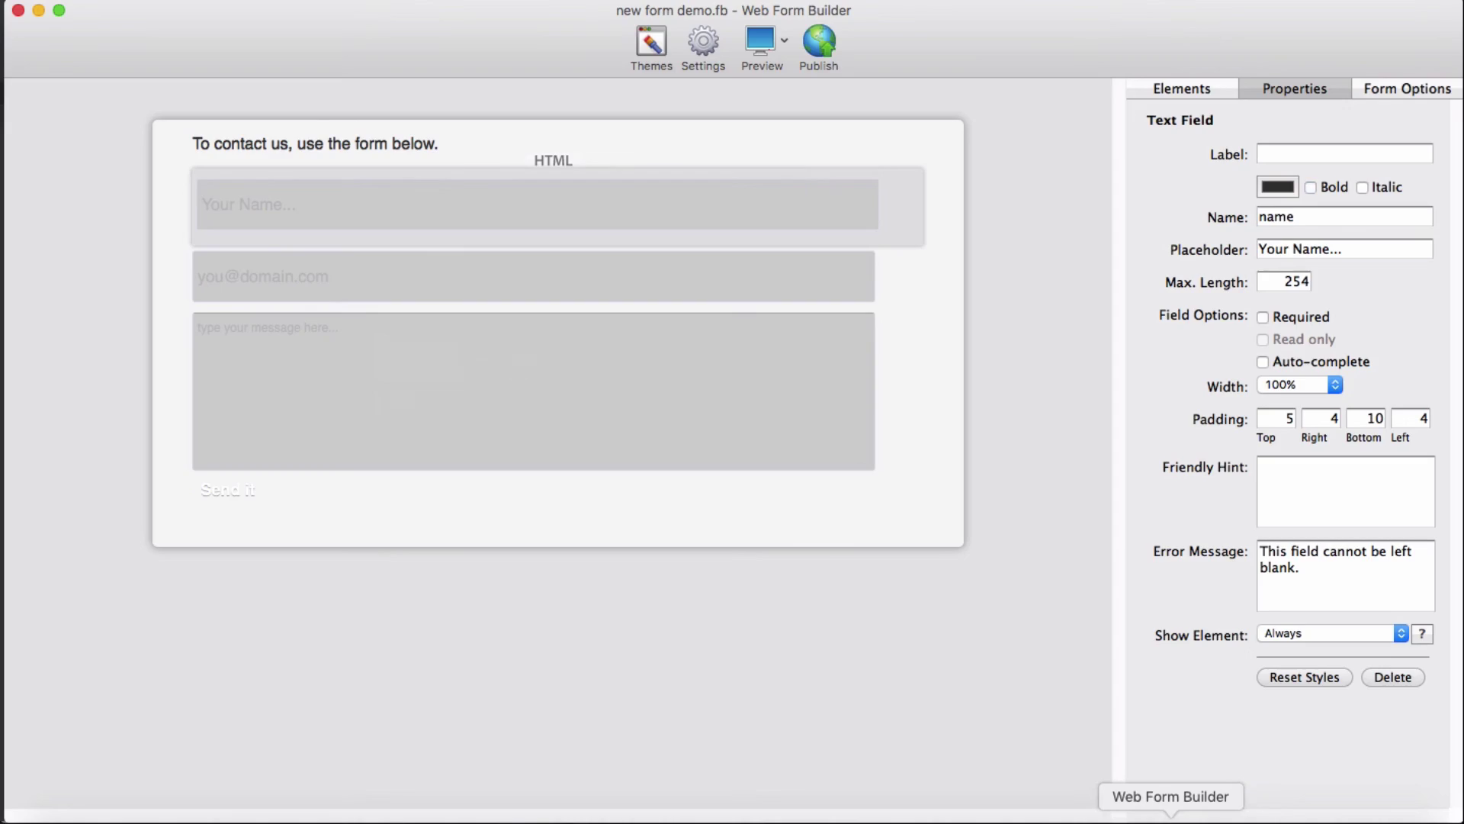
{"action": "left_click", "coordinate": [574, 163]}
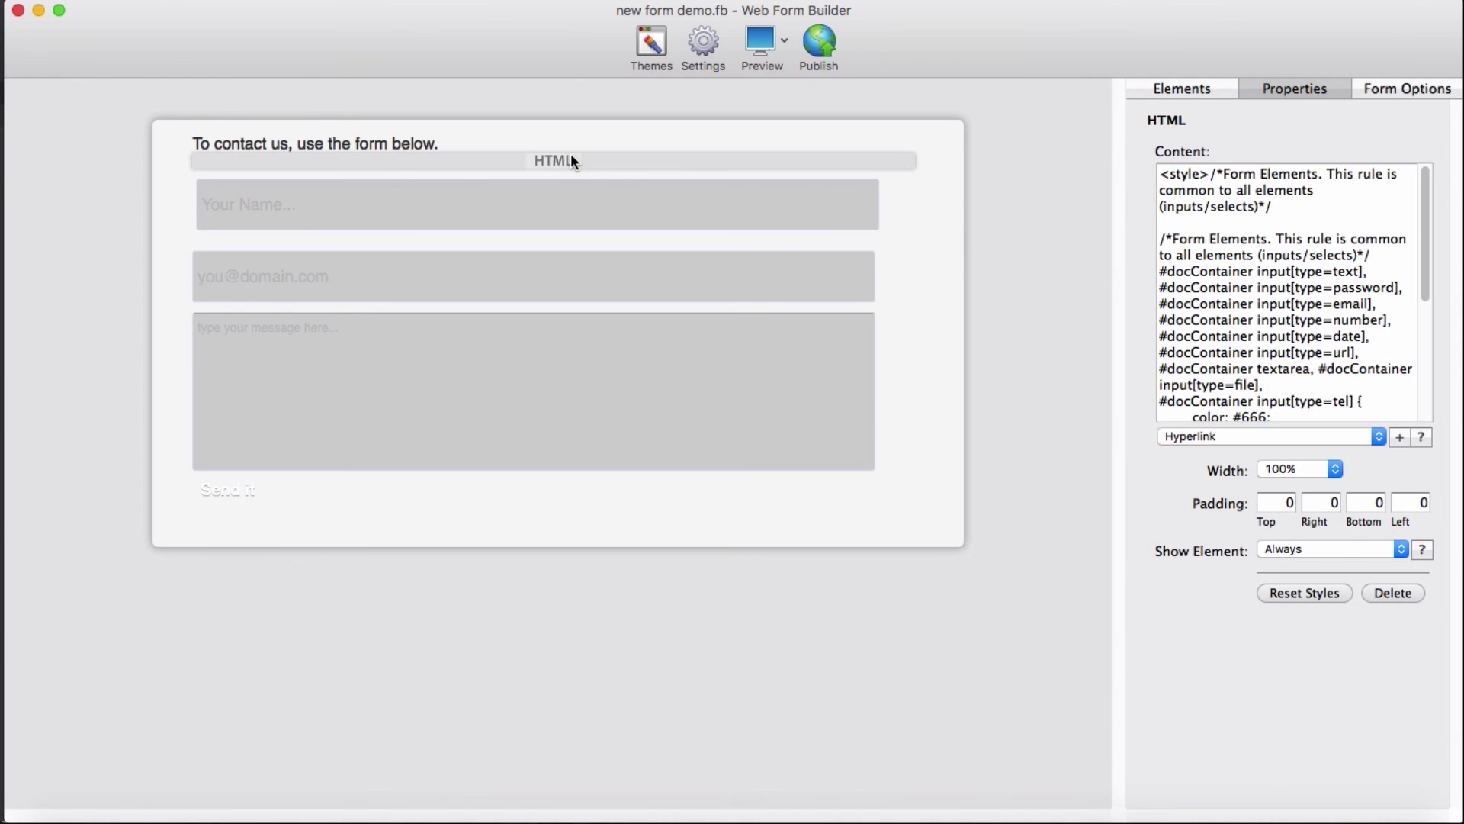
{"action": "scroll", "coordinate": [1239, 404], "scroll_direction": "down", "scroll_amount": 10}
{"action": "left_click_drag", "start_coordinate": [1239, 404], "coordinate": [1213, 174]}
{"action": "left_click", "coordinate": [1204, 379]}
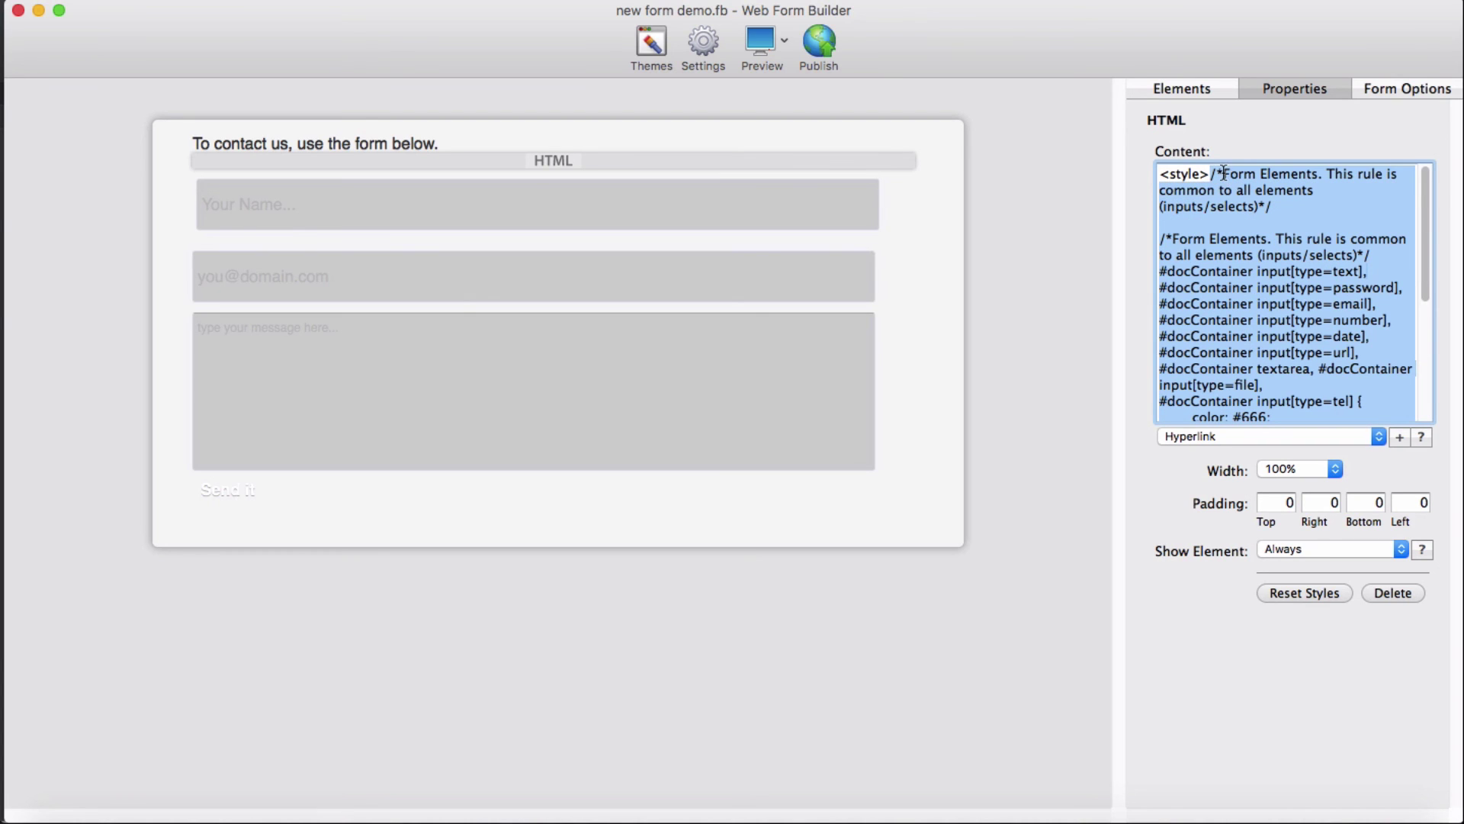
{"action": "key", "text": "BackSpace"}
{"action": "key", "text": "Return"}
{"action": "key", "text": "Return"}
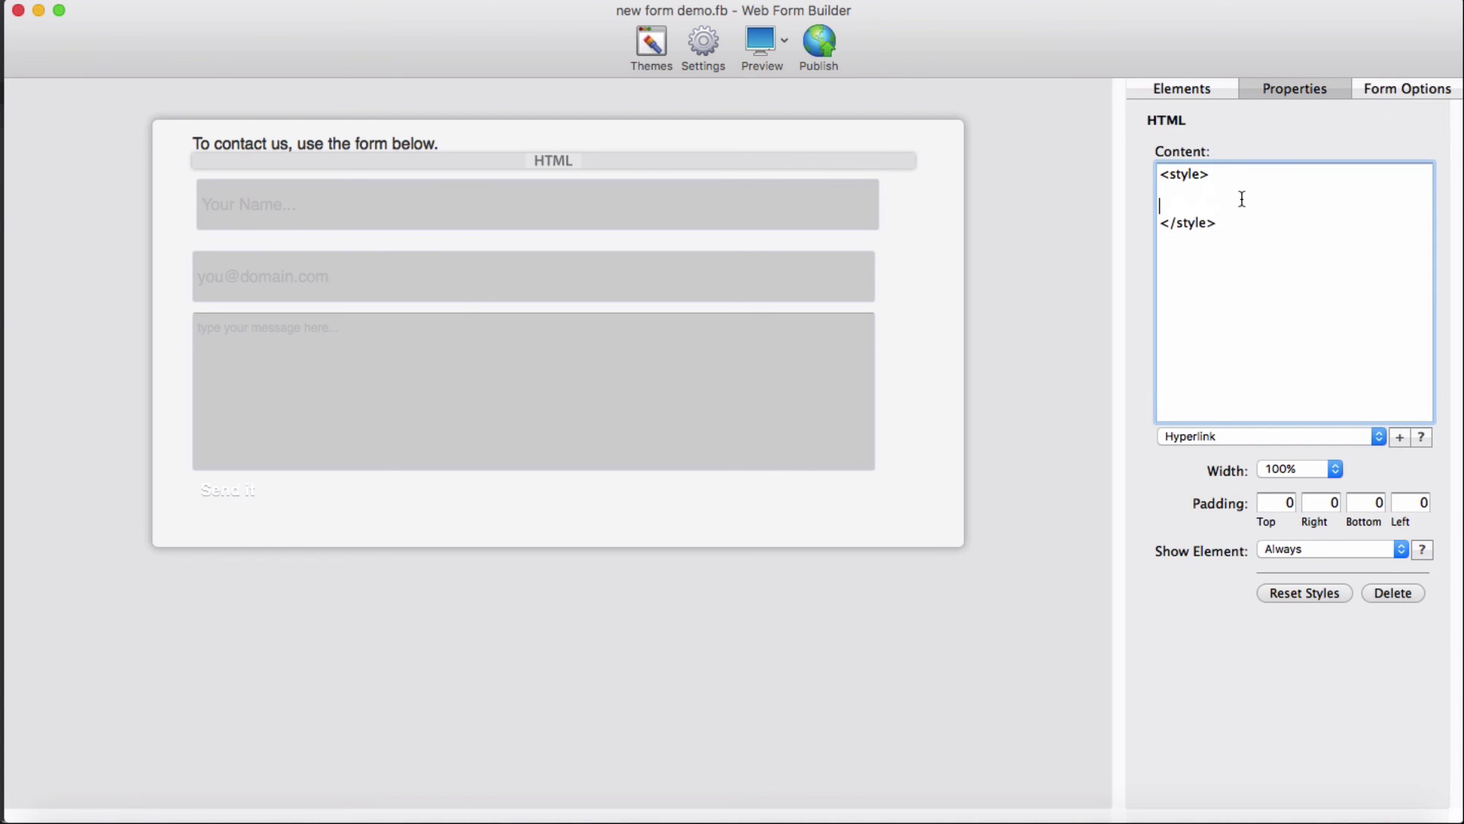
{"action": "key", "text": "super+v"}
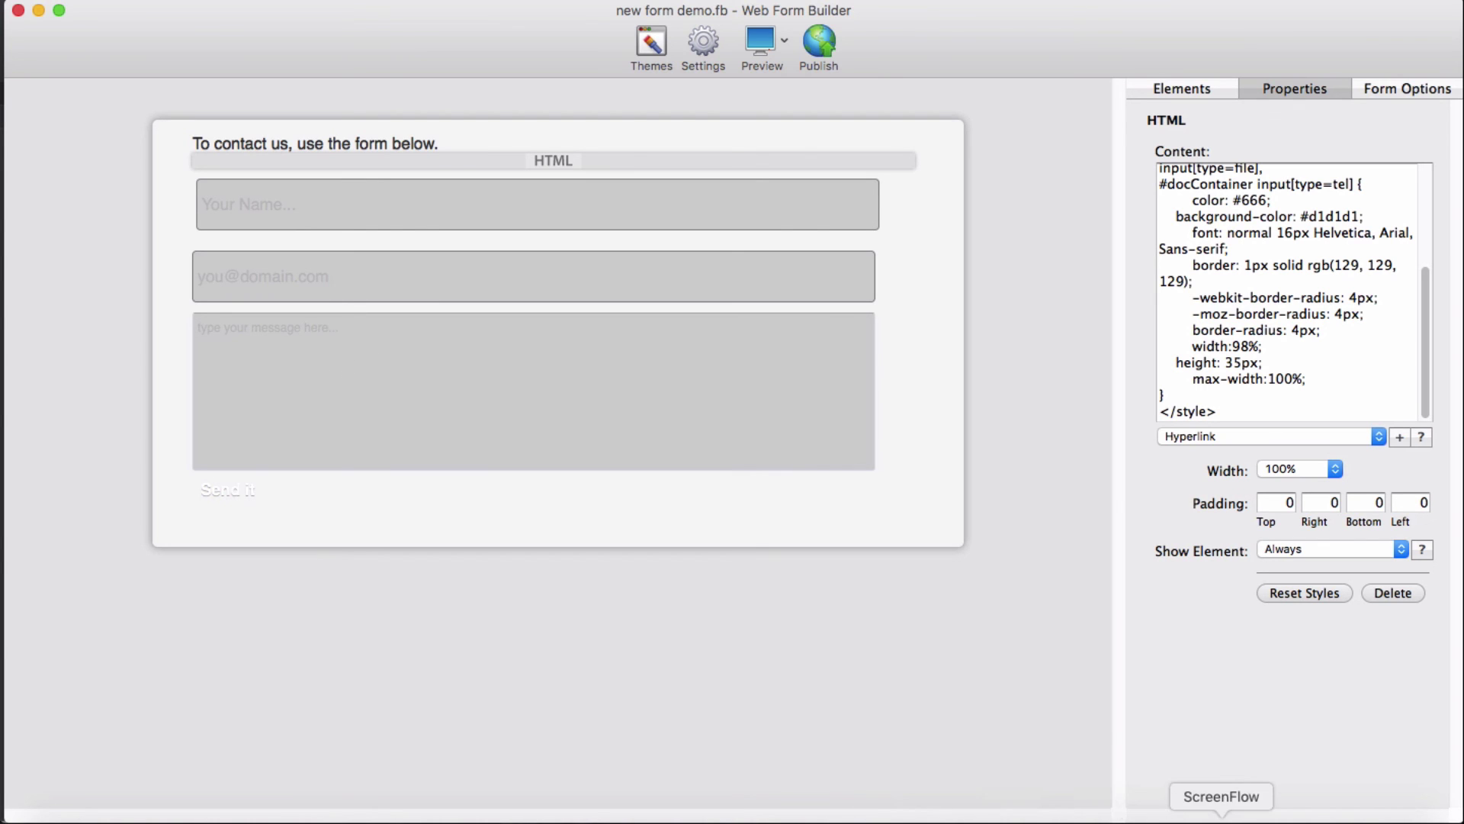
Step: Switch to Brackets and search default.css for "textarea"
{"action": "left_click", "coordinate": [1268, 813]}
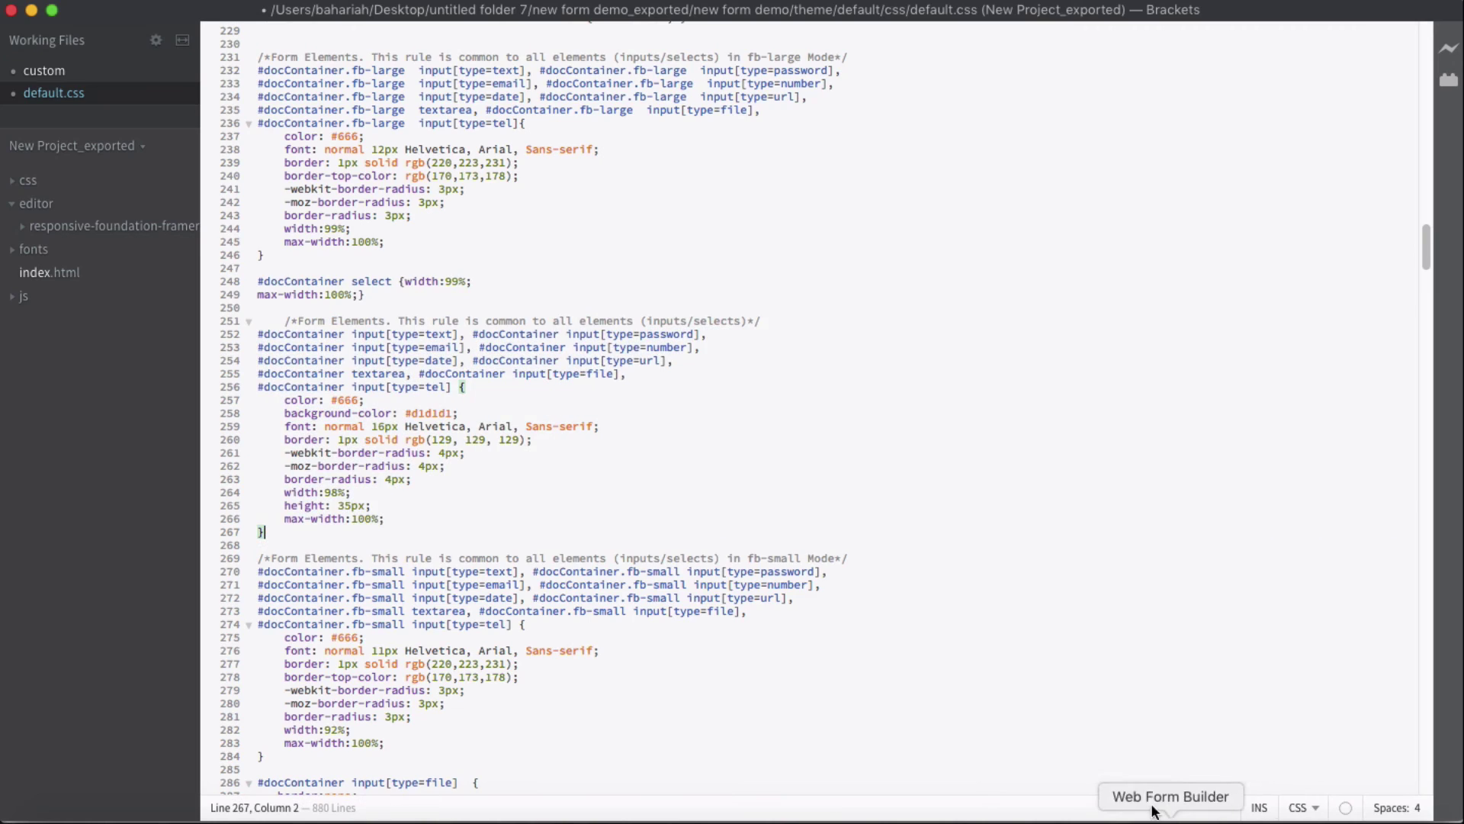
{"action": "scroll", "coordinate": [664, 421], "scroll_direction": "down", "scroll_amount": 1}
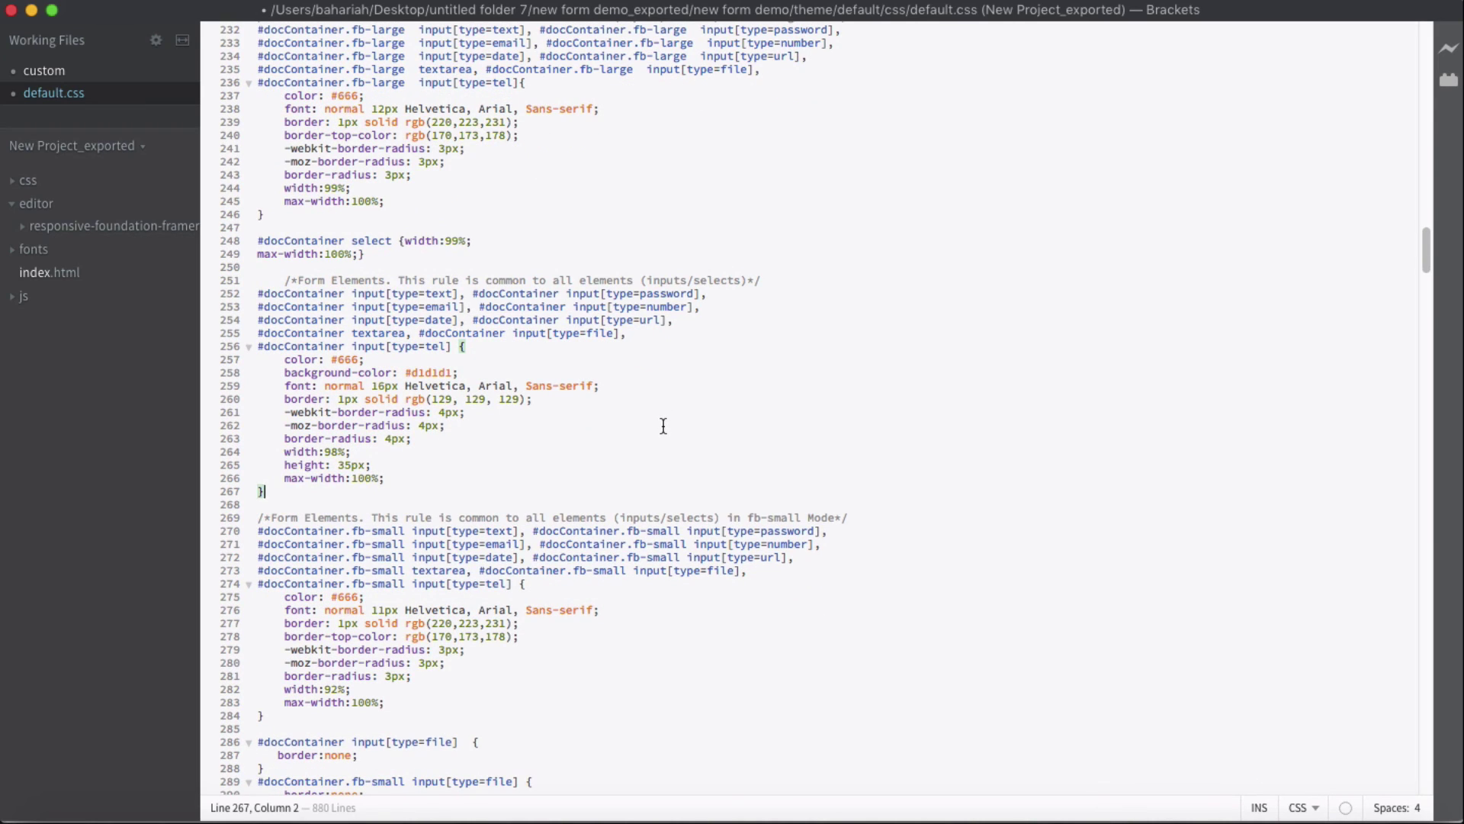
{"action": "left_click", "coordinate": [188, 4]}
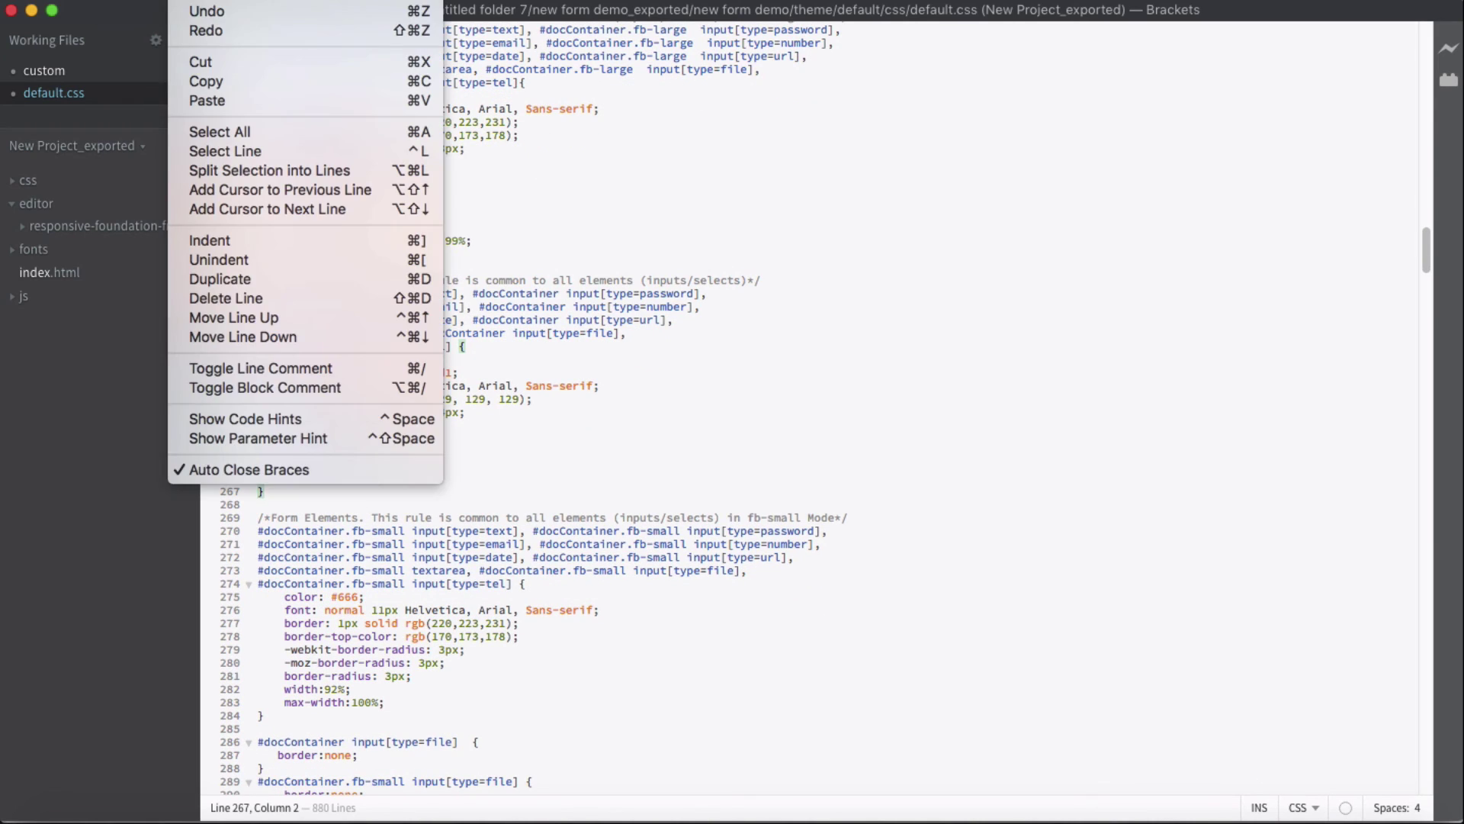
{"action": "left_click", "coordinate": [235, 14]}
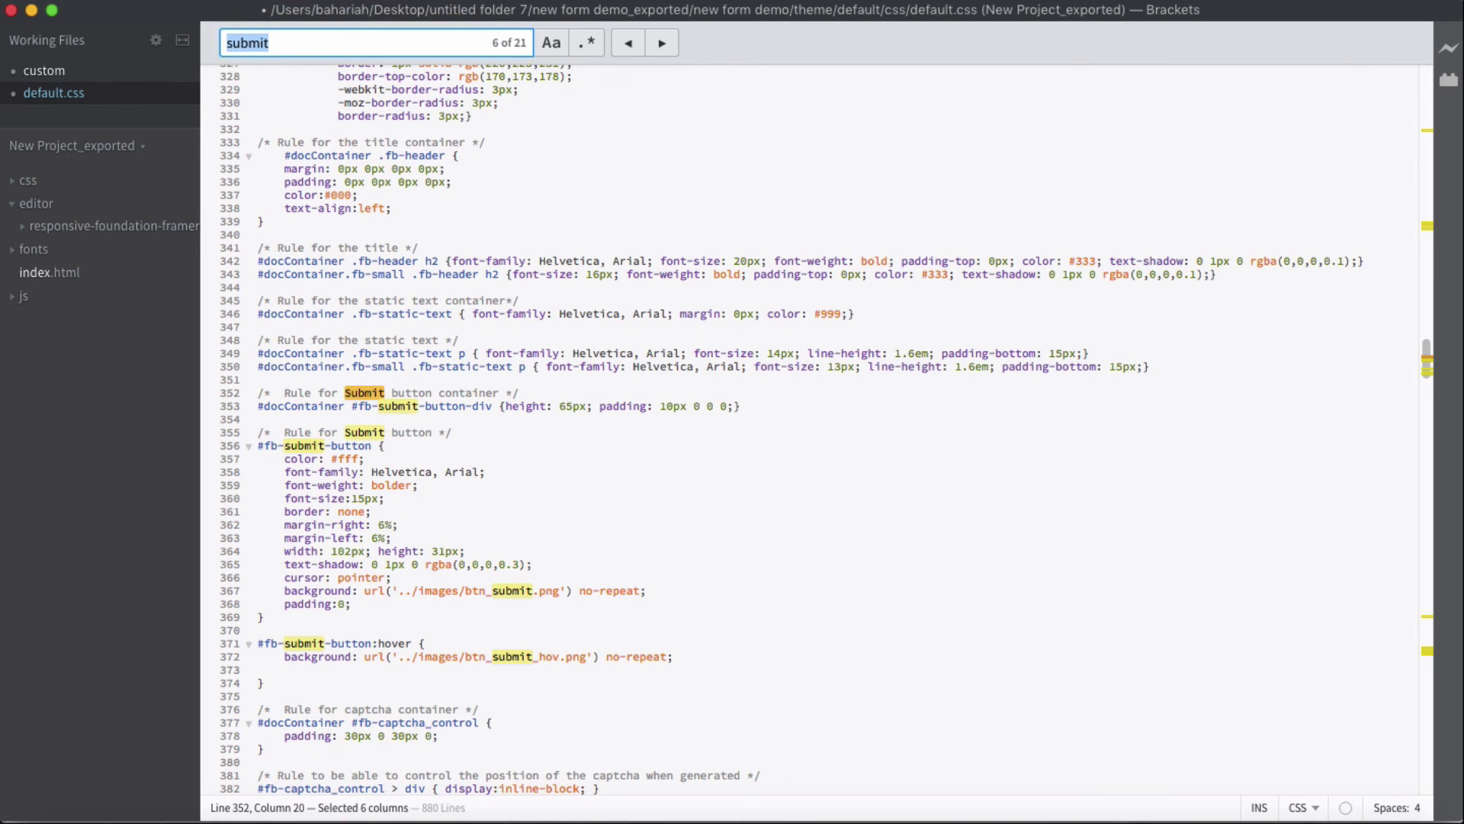
{"action": "type", "text": "text"}
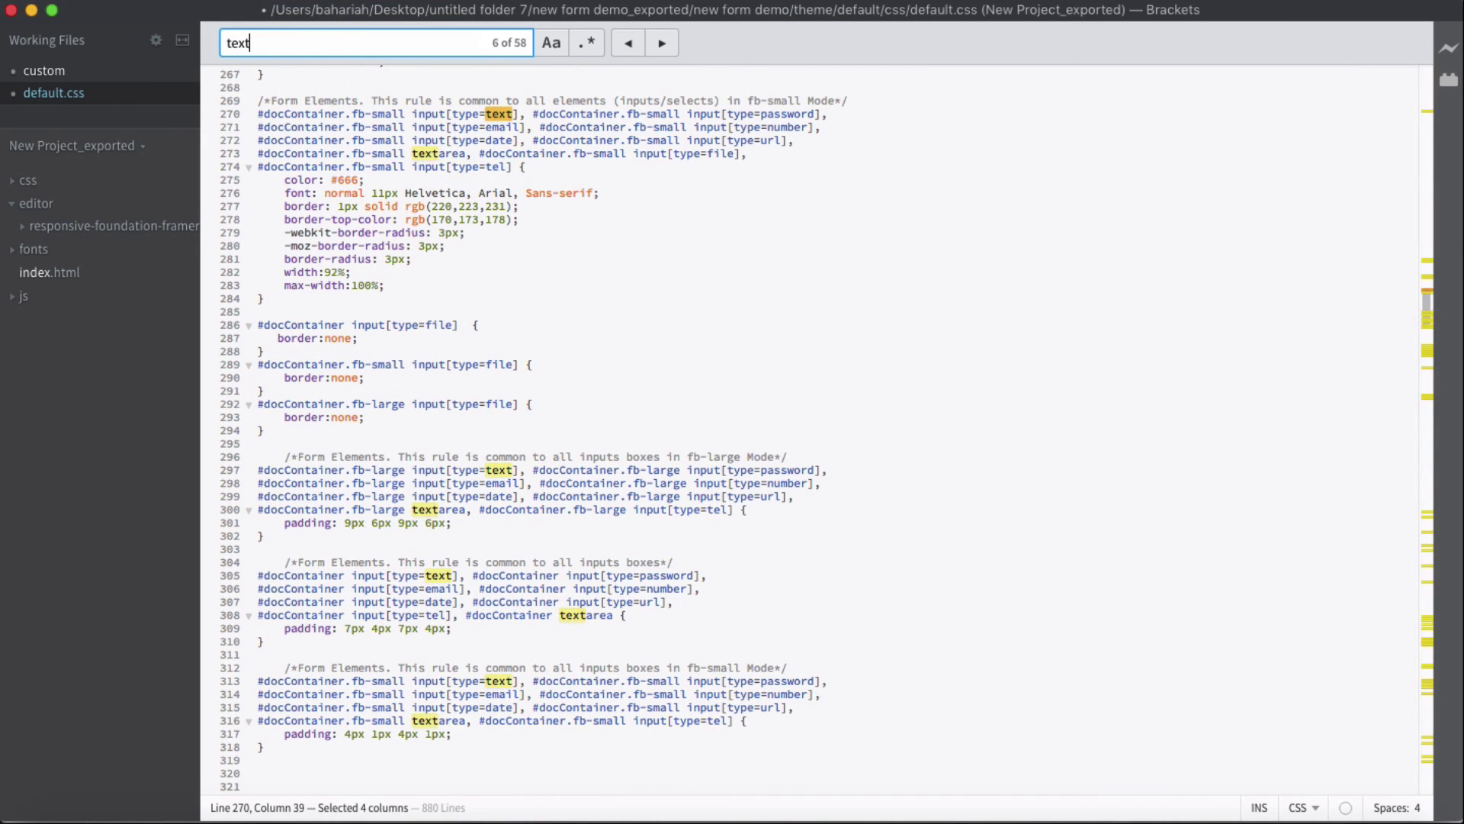
{"action": "type", "text": "a"}
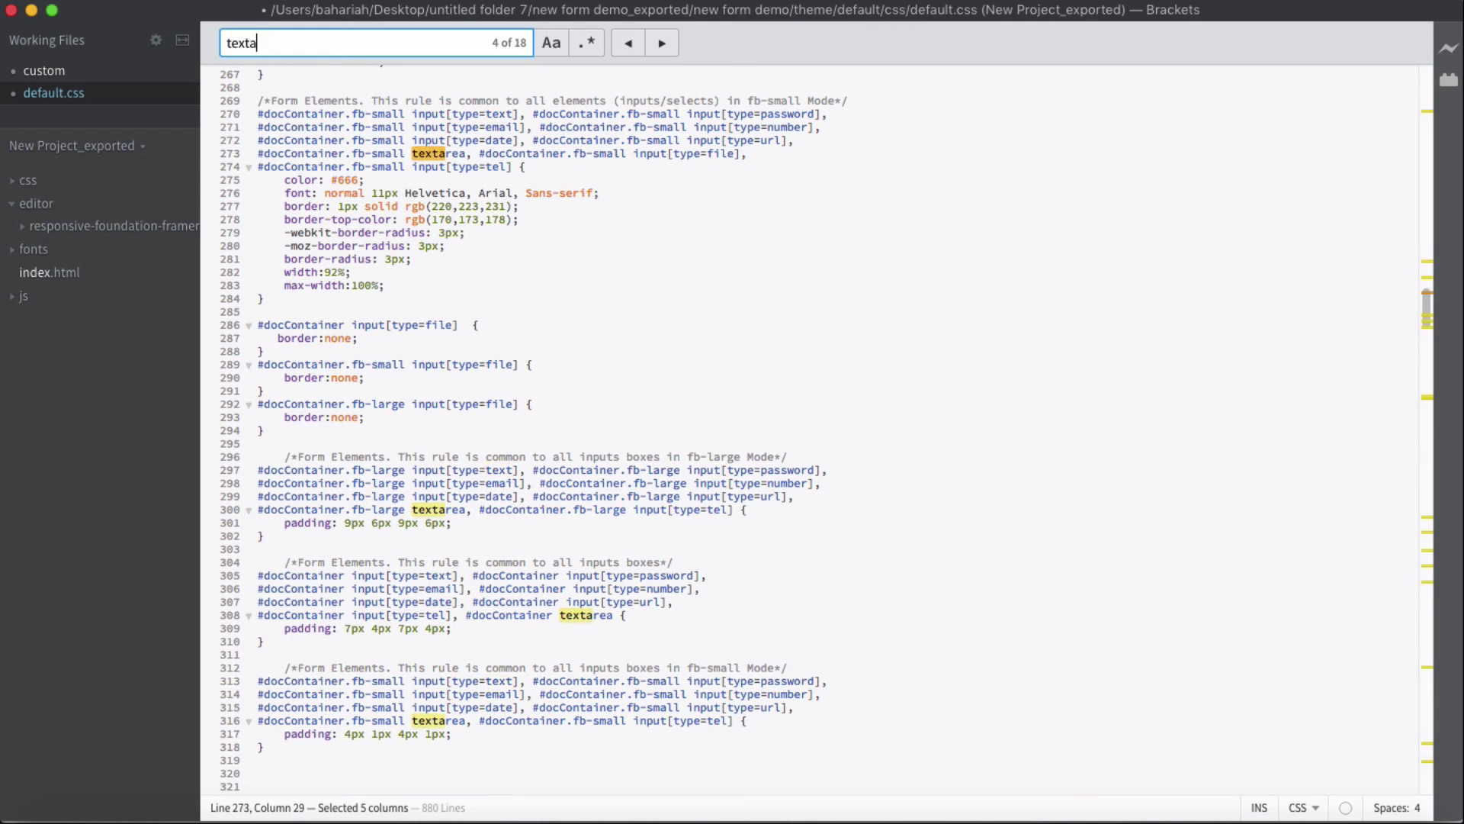
{"action": "type", "text": "rea"}
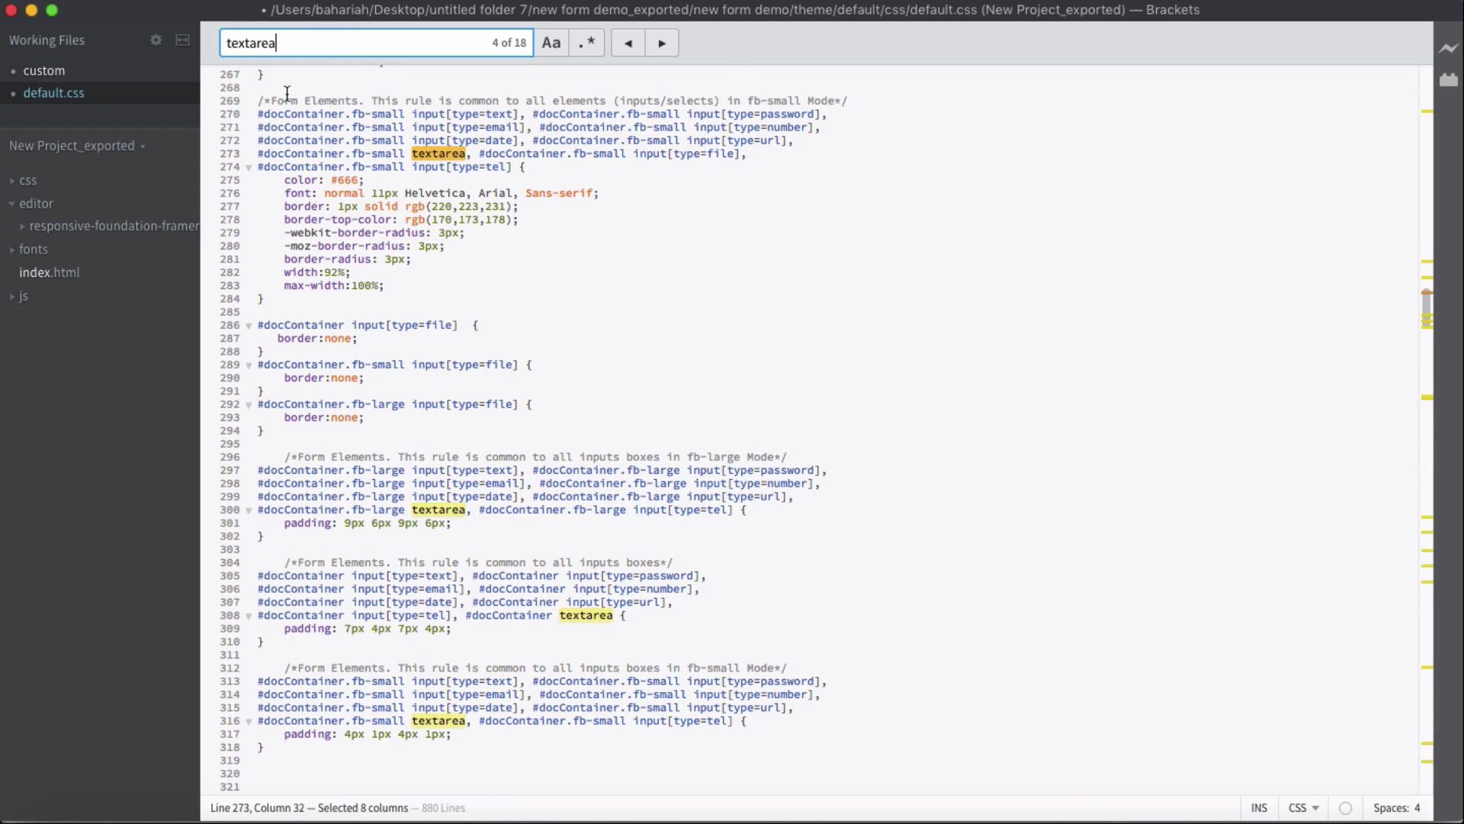
Step: Step through the "textarea" matches to the text area box rule and set its font size to 16px
{"action": "left_click", "coordinate": [663, 44]}
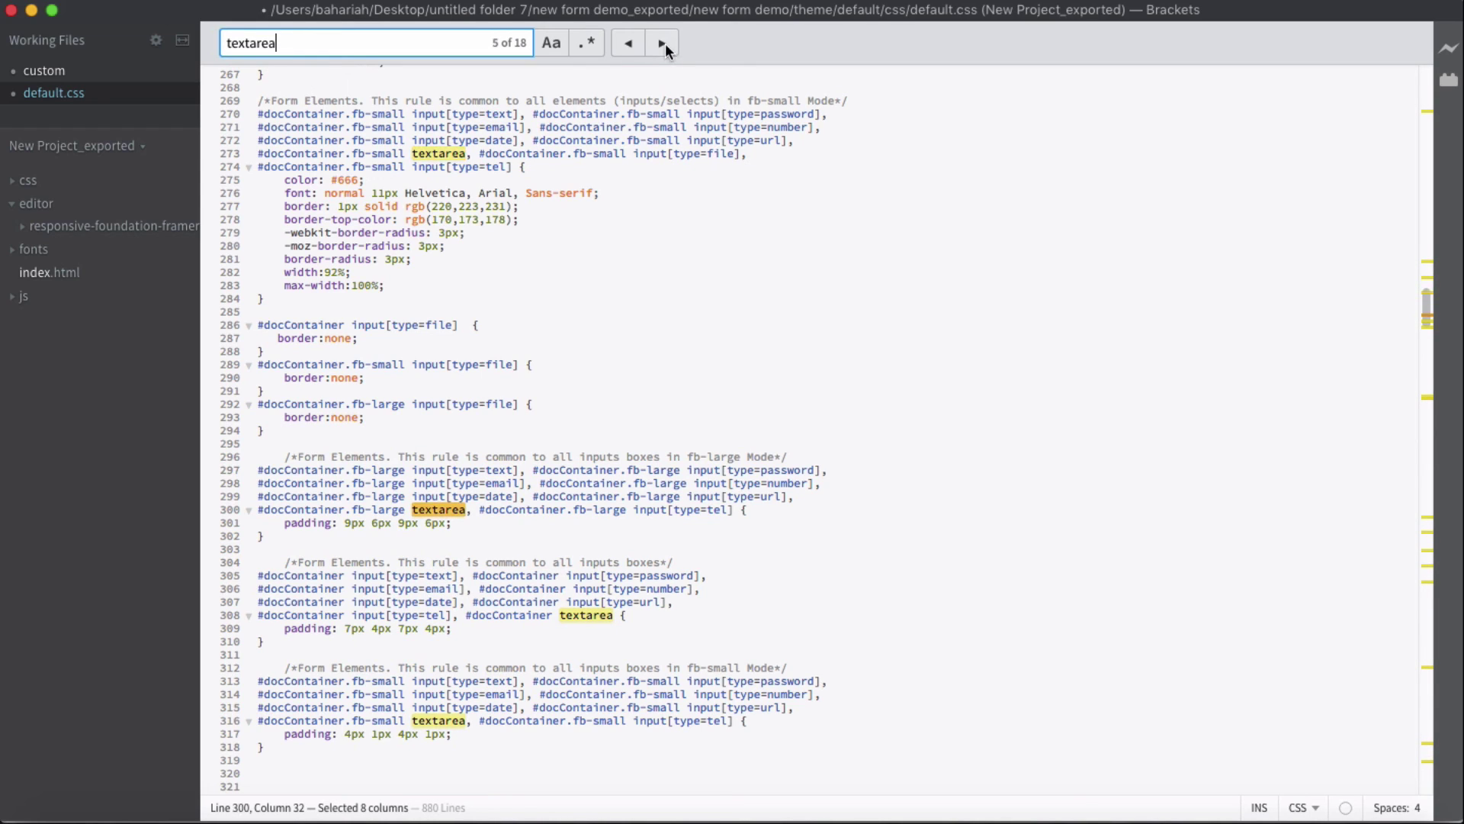
{"action": "left_click", "coordinate": [661, 44]}
{"action": "left_click", "coordinate": [661, 43]}
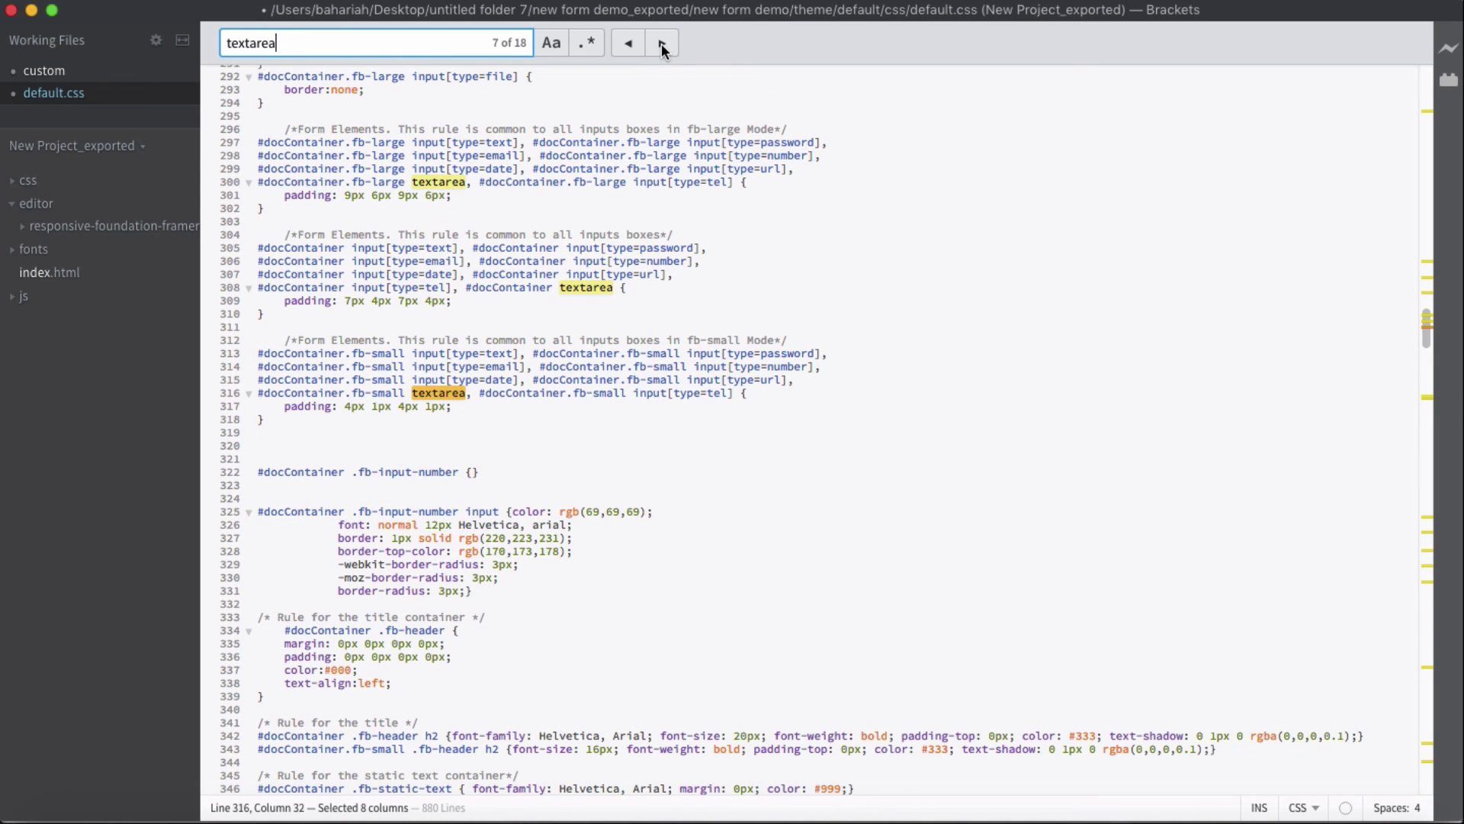
{"action": "left_click", "coordinate": [661, 44]}
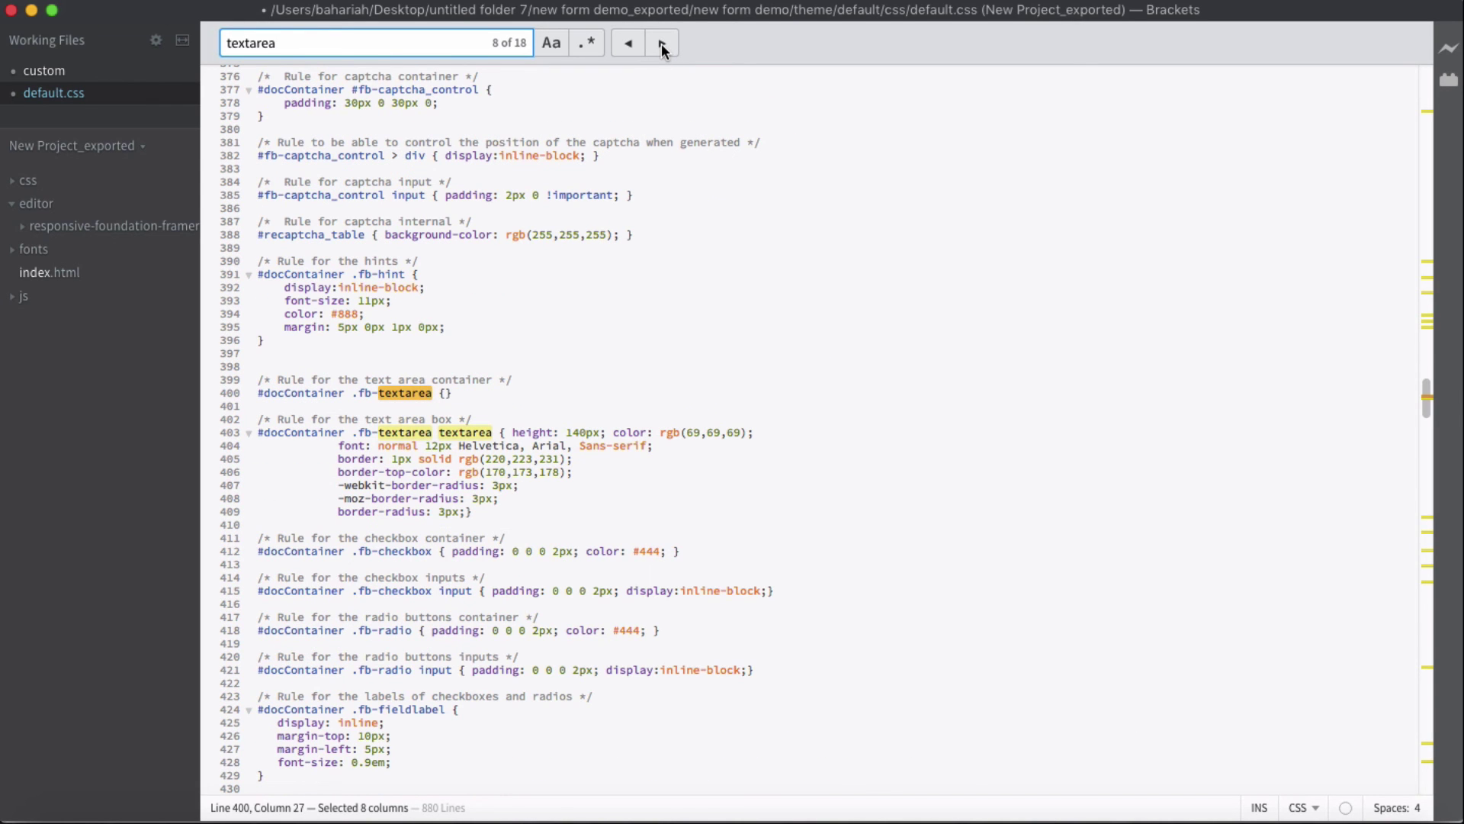
{"action": "left_click", "coordinate": [520, 491]}
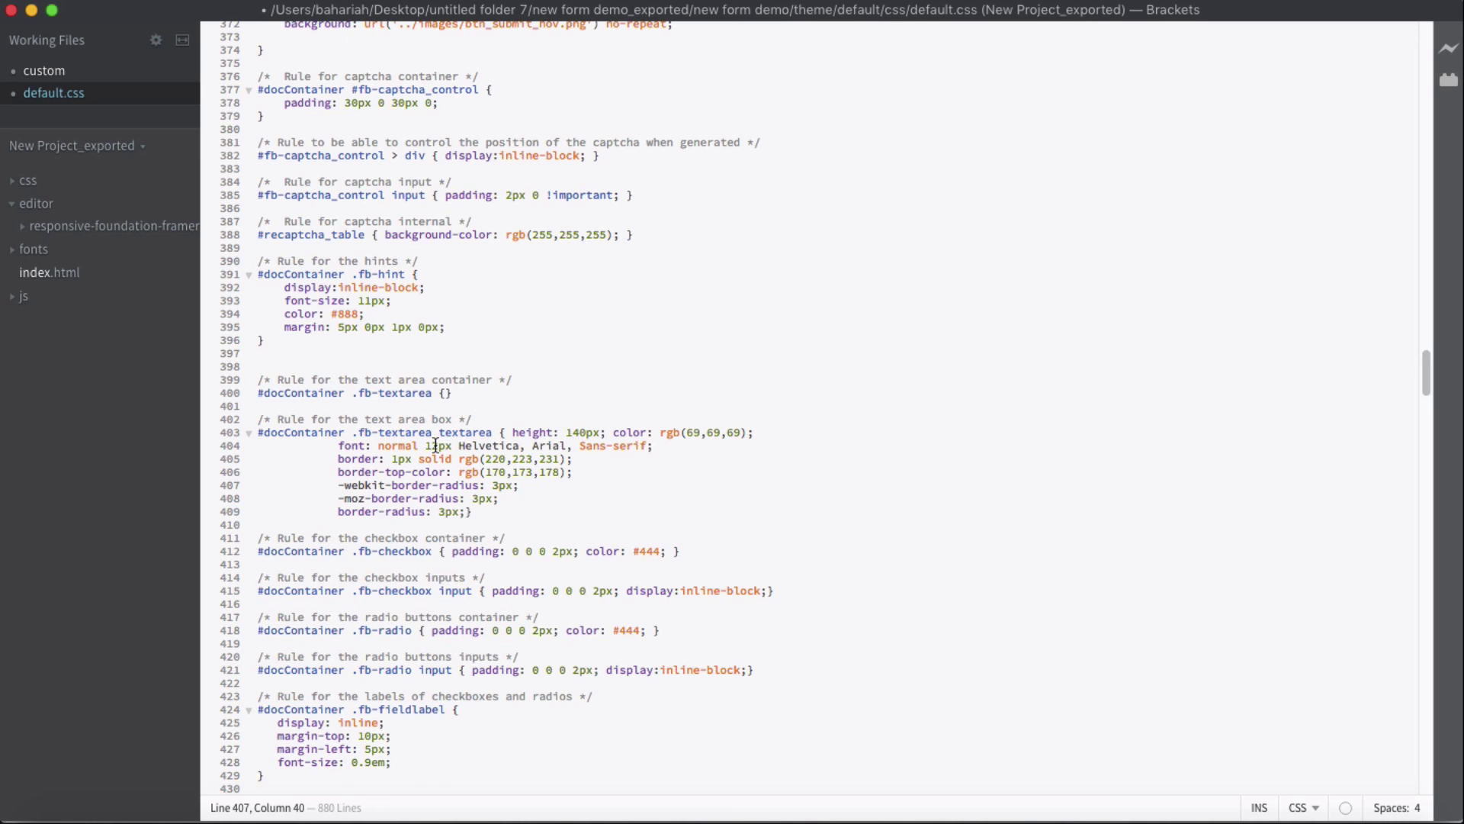
{"action": "left_click_drag", "start_coordinate": [432, 445], "coordinate": [439, 445]}
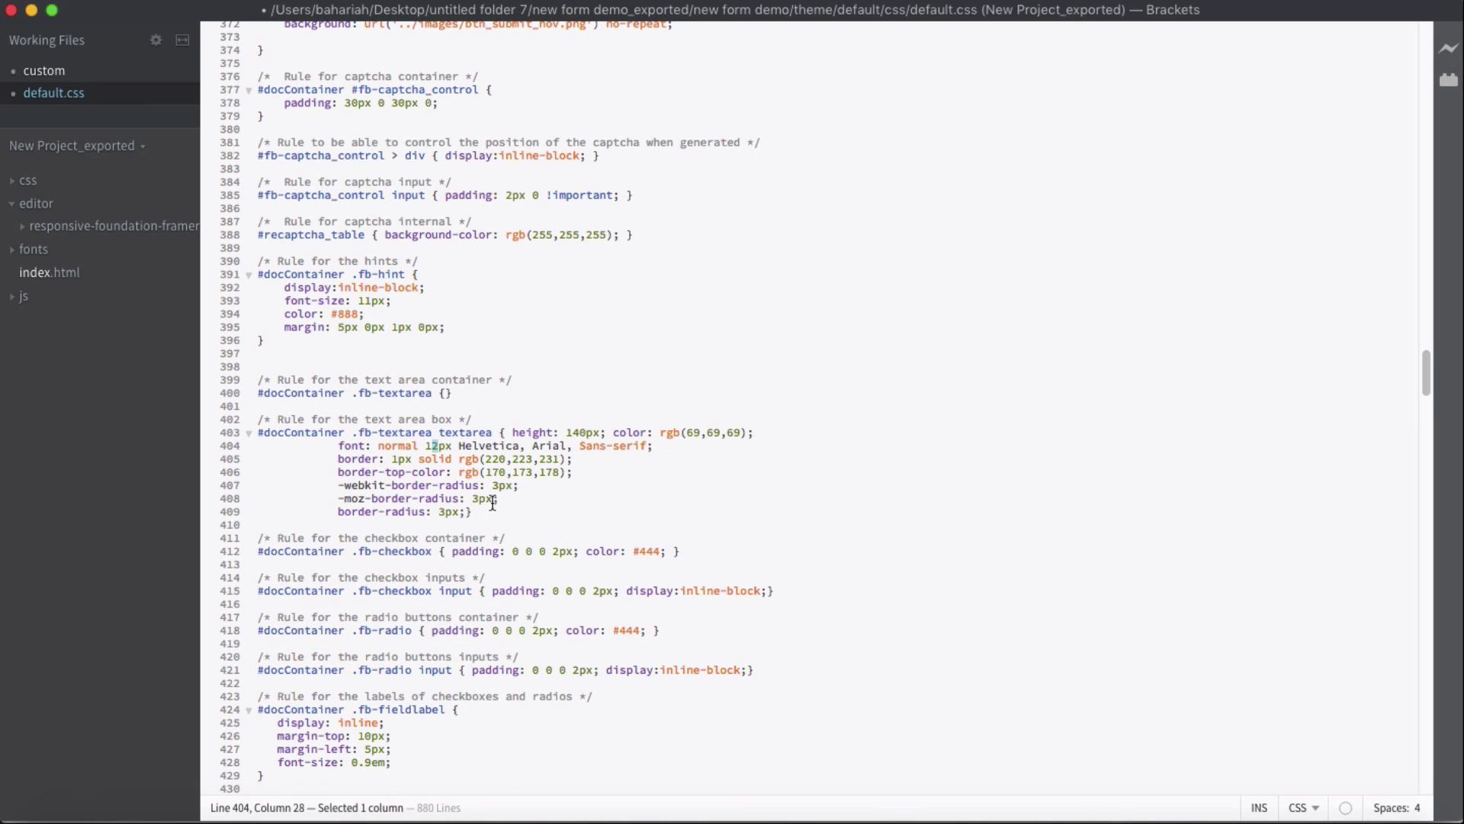
{"action": "type", "text": "6"}
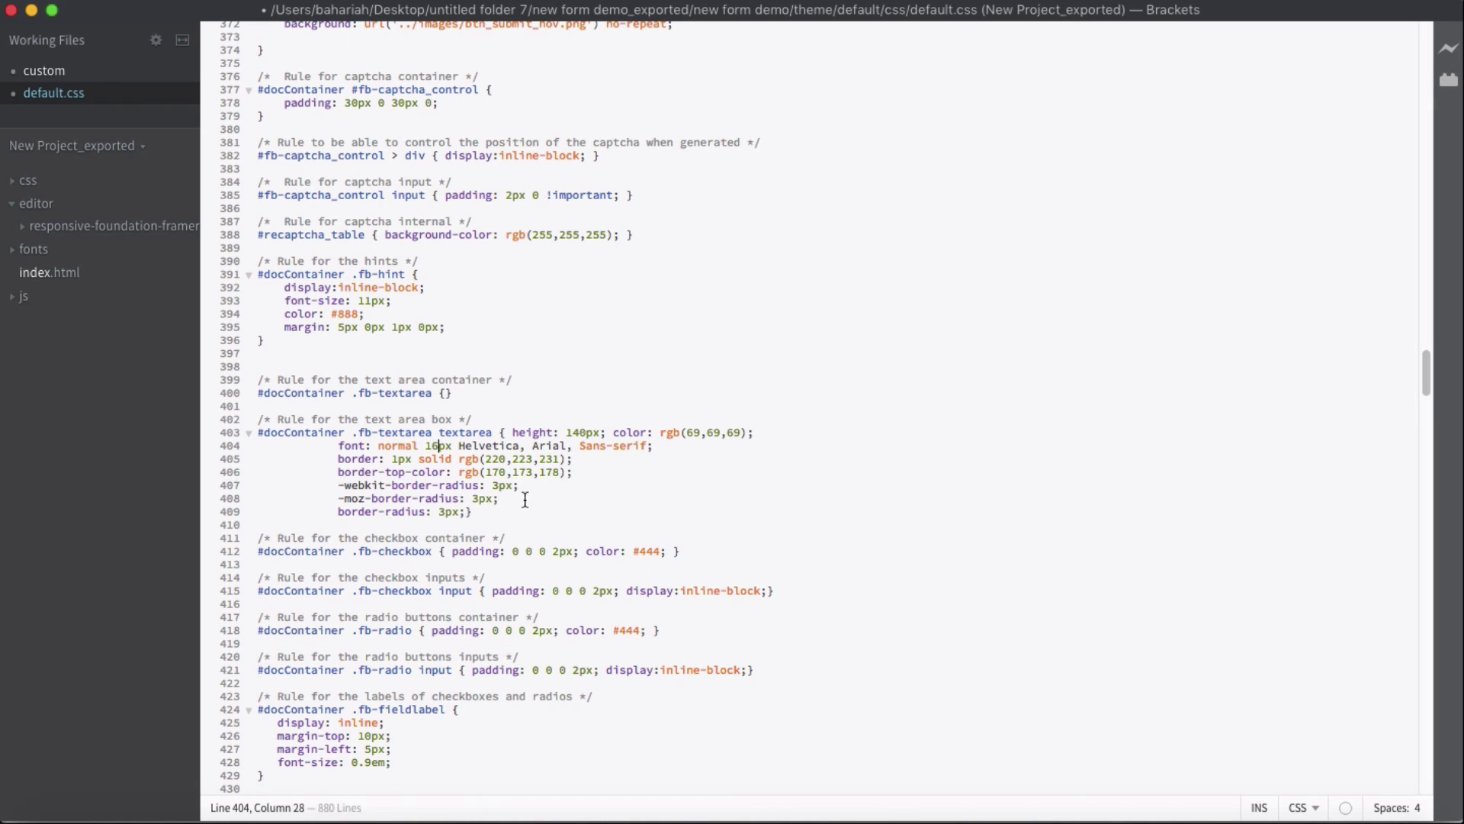
Step: Delete the border-top-color line from the text area box rule, leaving no blank line
{"action": "left_click_drag", "start_coordinate": [574, 472], "coordinate": [293, 464]}
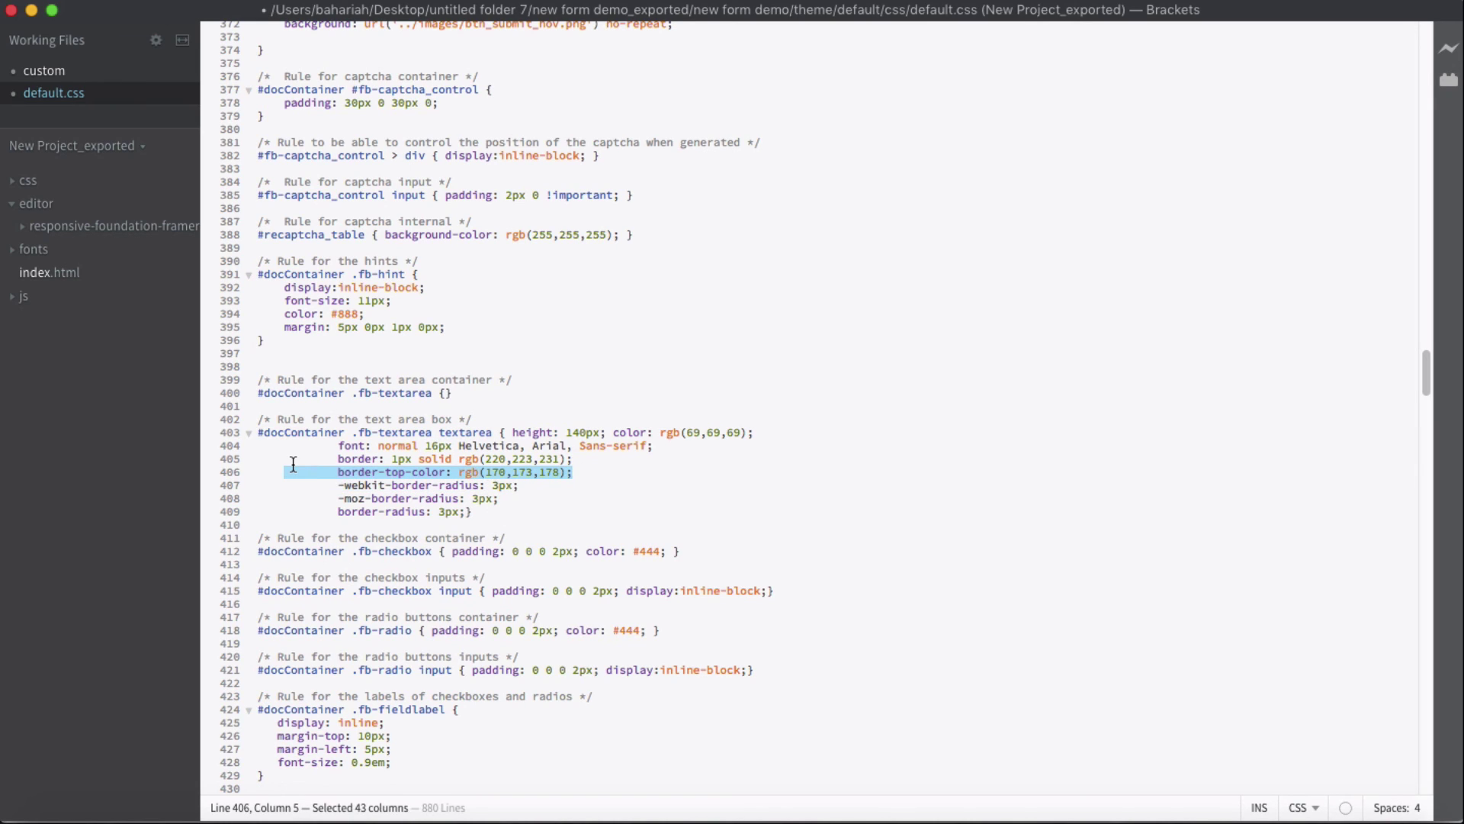
{"action": "key", "text": "BackSpace"}
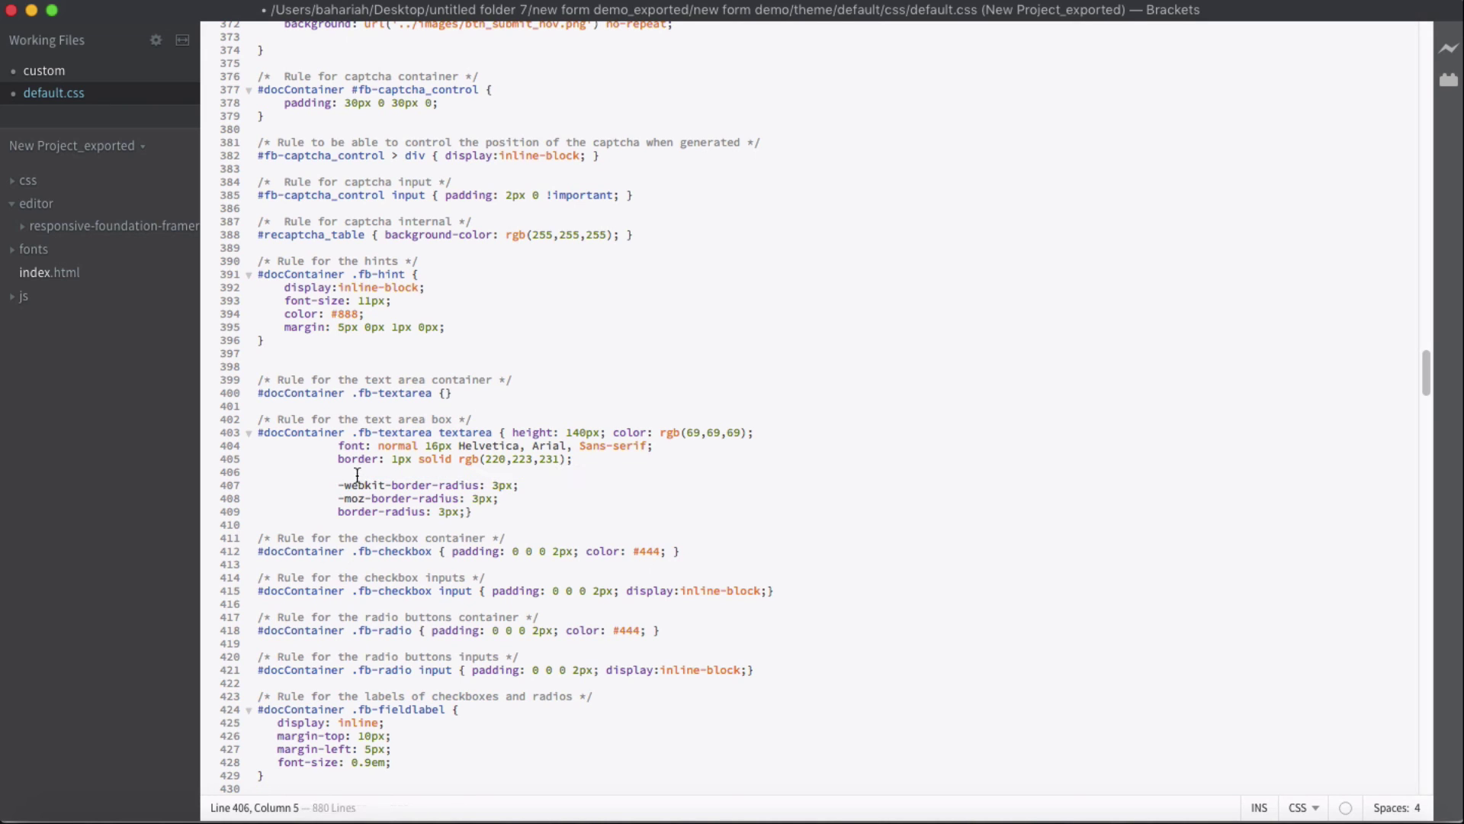
{"action": "key", "text": "BackSpace"}
{"action": "key", "text": "BackSpace"}
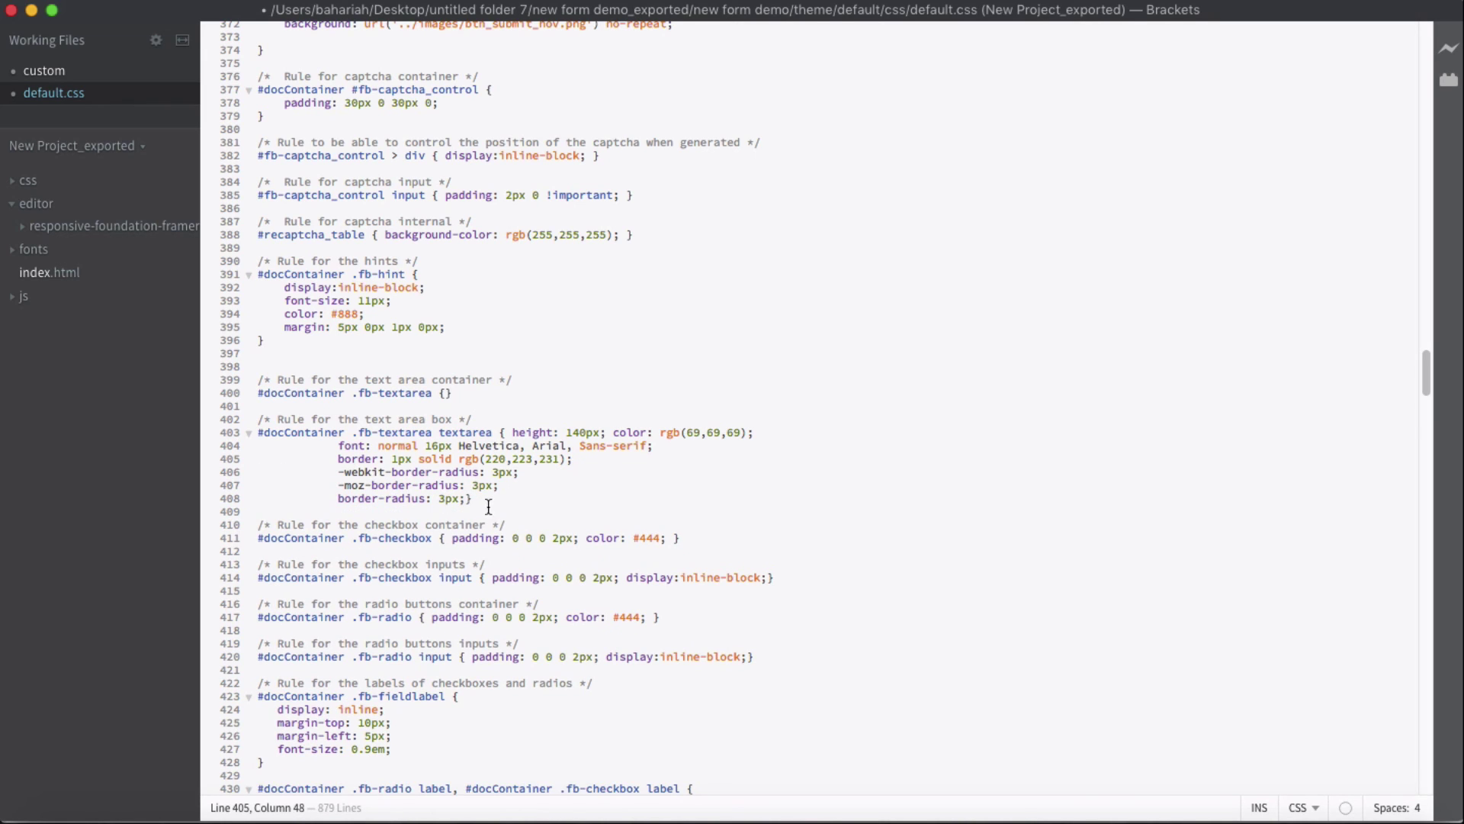
Step: Set the border color in the text area box rule to rgb(136, 136, 136) with the color editor
{"action": "right_click", "coordinate": [527, 460]}
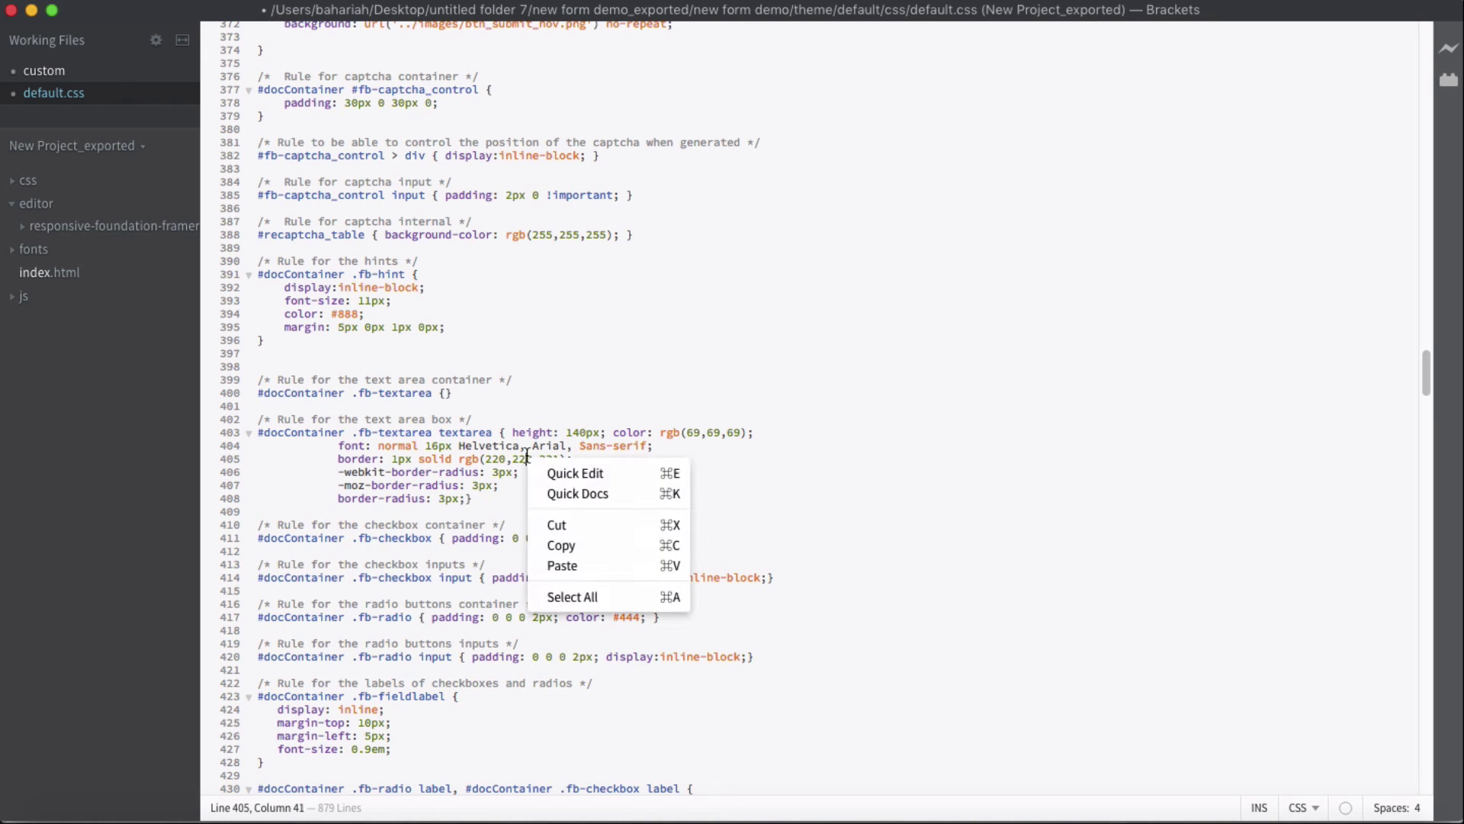
{"action": "left_click", "coordinate": [574, 473]}
{"action": "left_click_drag", "start_coordinate": [253, 497], "coordinate": [244, 557]}
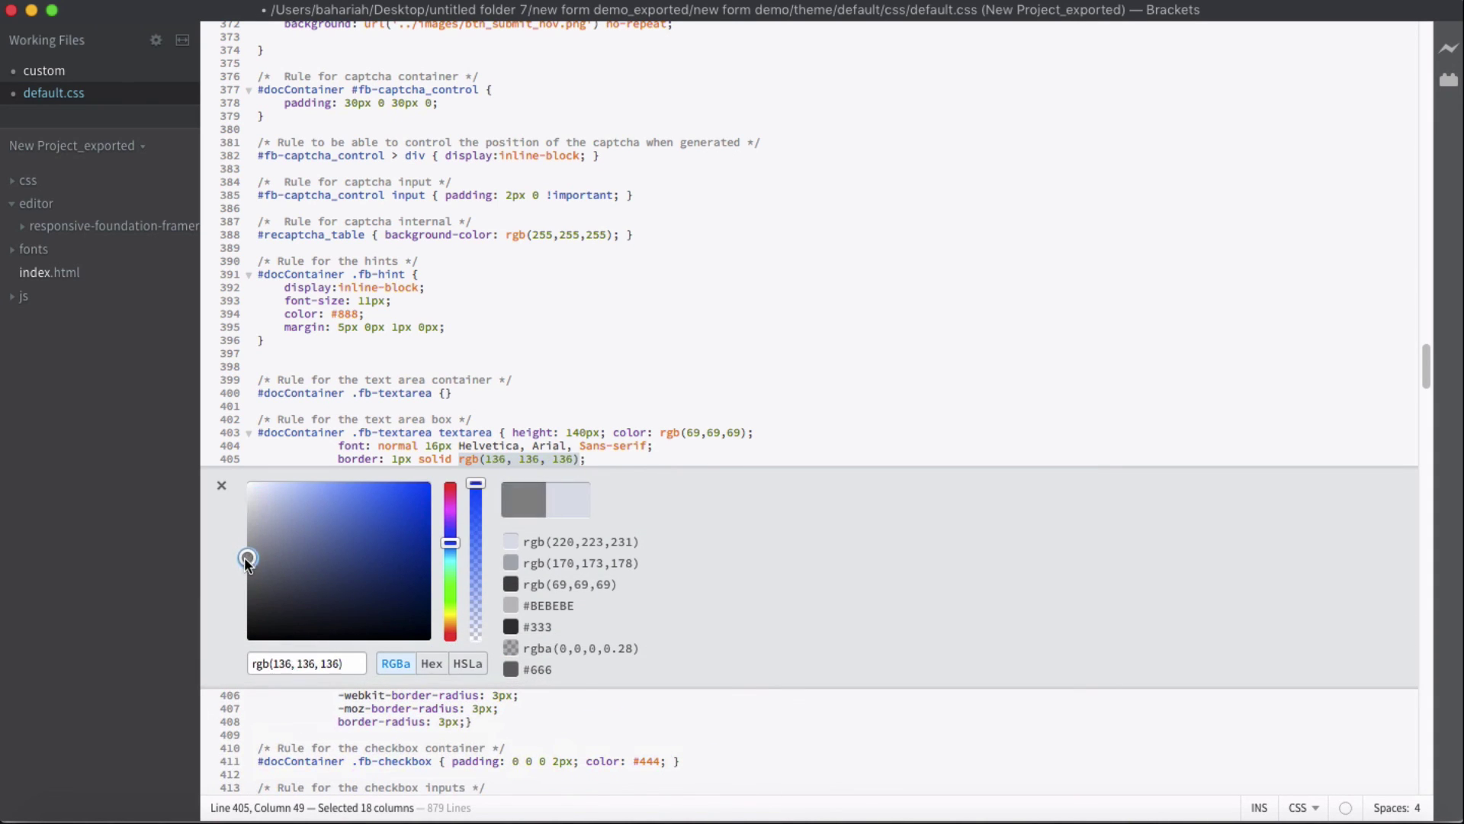
{"action": "left_click", "coordinate": [221, 485]}
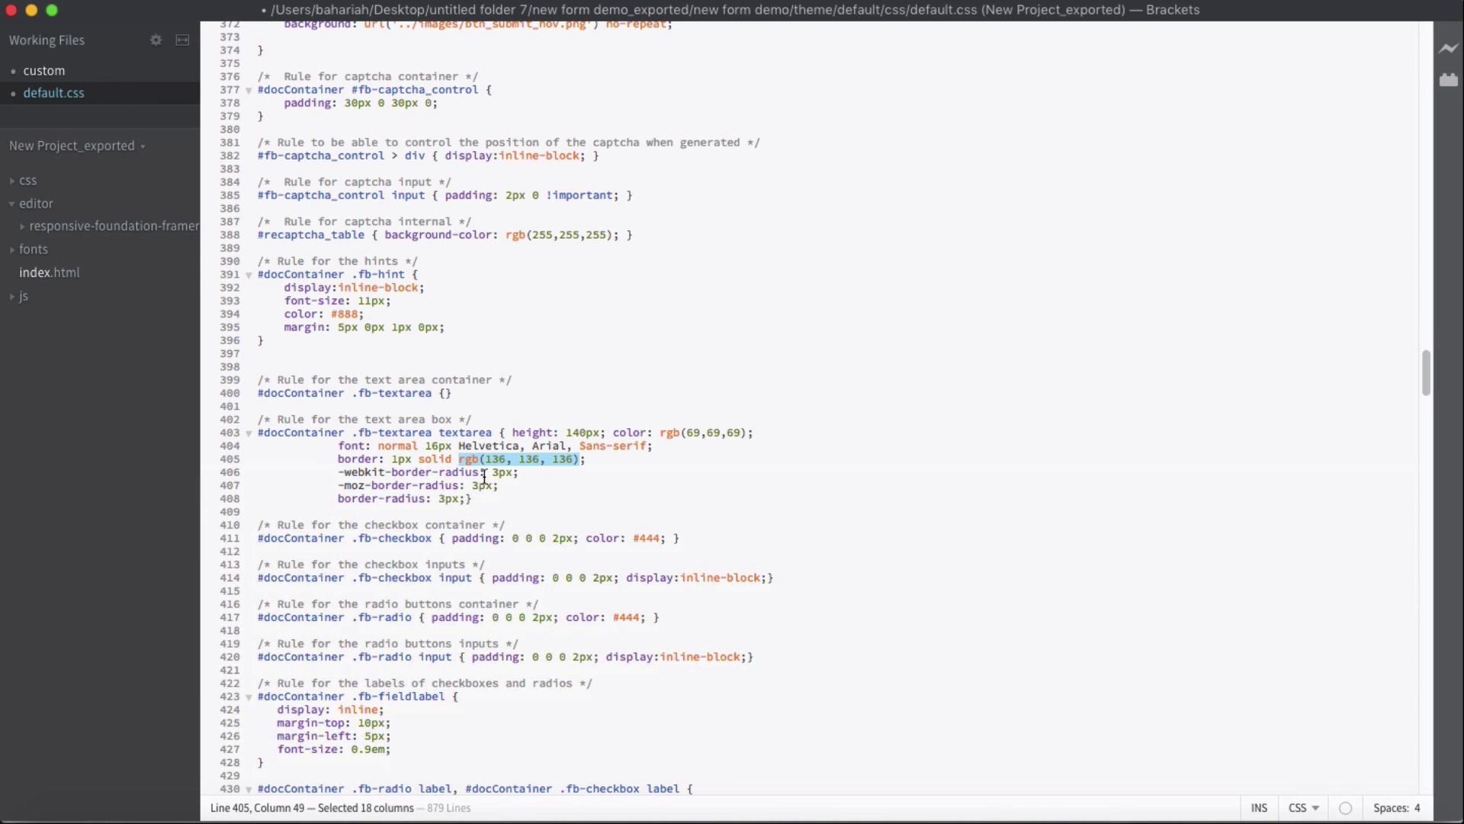
Step: Set all three border-radius values in the text area box rule to 4px
{"action": "left_click_drag", "start_coordinate": [492, 472], "coordinate": [500, 472]}
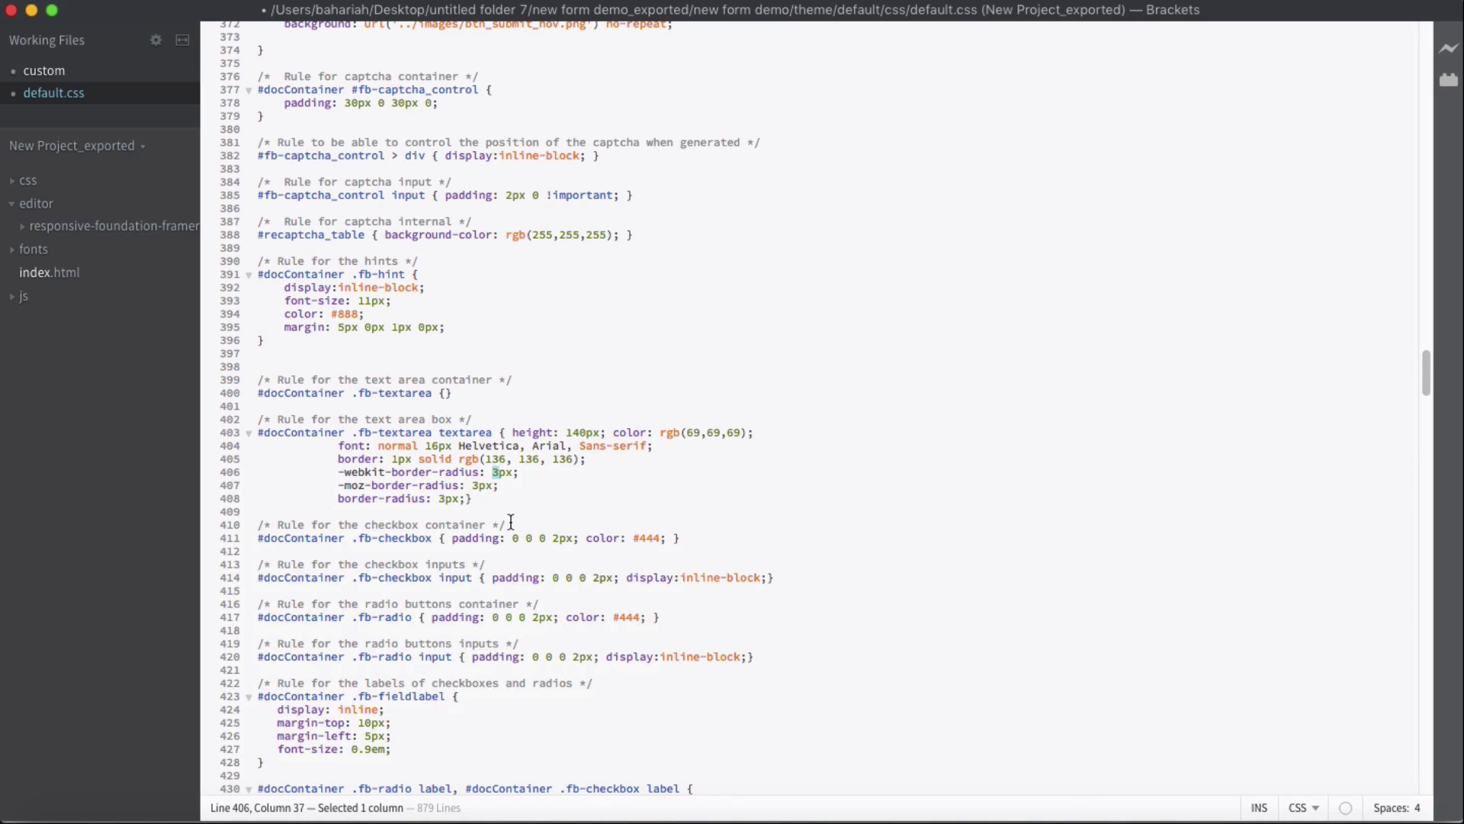
{"action": "type", "text": "4"}
{"action": "left_click_drag", "start_coordinate": [472, 485], "coordinate": [446, 498]}
{"action": "type", "text": "44"}
Step: Put the text area box rule's closing brace on its own line and copy the whole rule with its comment
{"action": "left_click", "coordinate": [485, 503]}
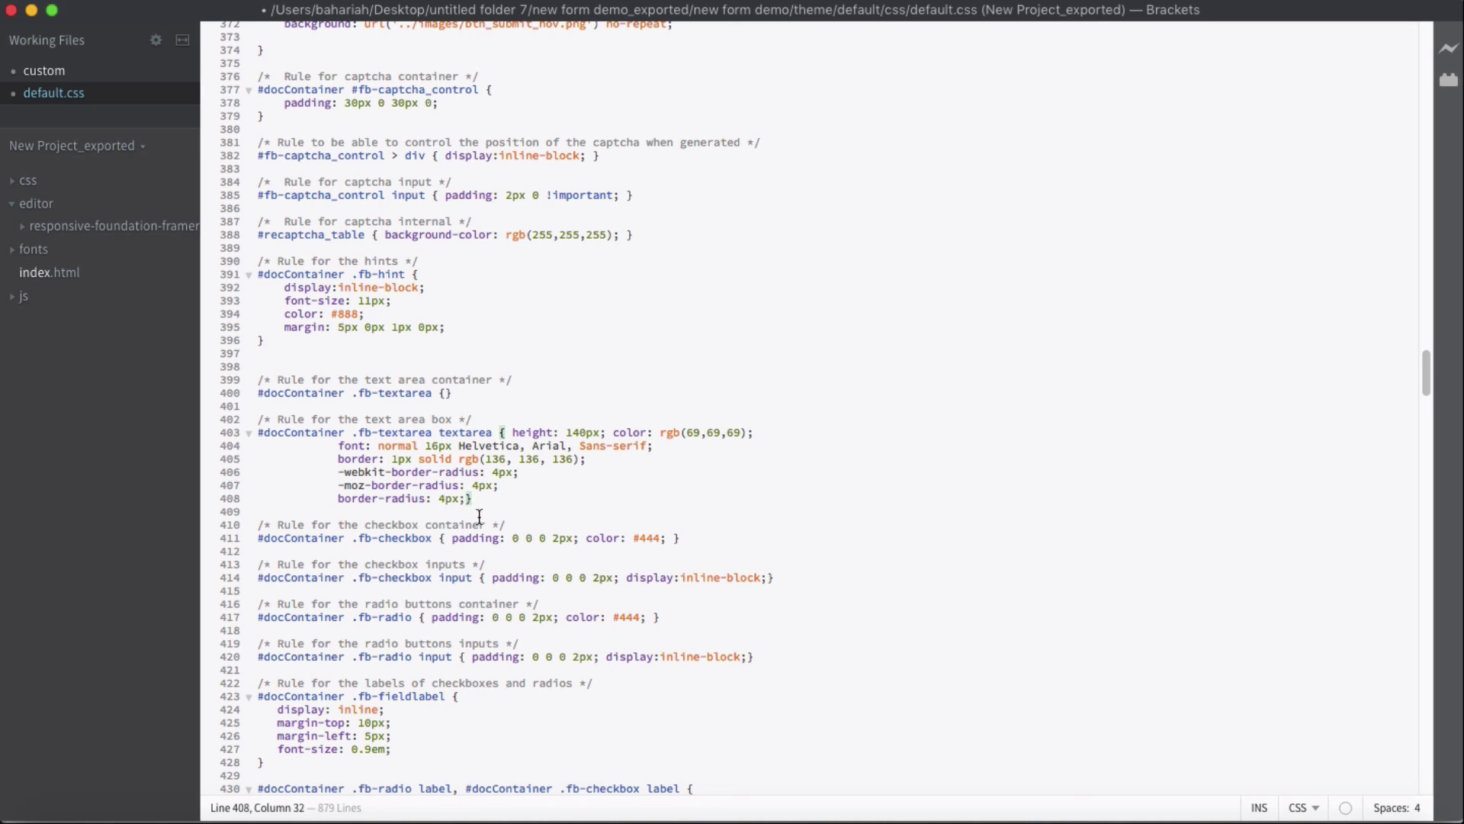
{"action": "key", "text": "Return"}
{"action": "left_click_drag", "start_coordinate": [241, 512], "coordinate": [235, 420]}
{"action": "key", "text": "super+c"}
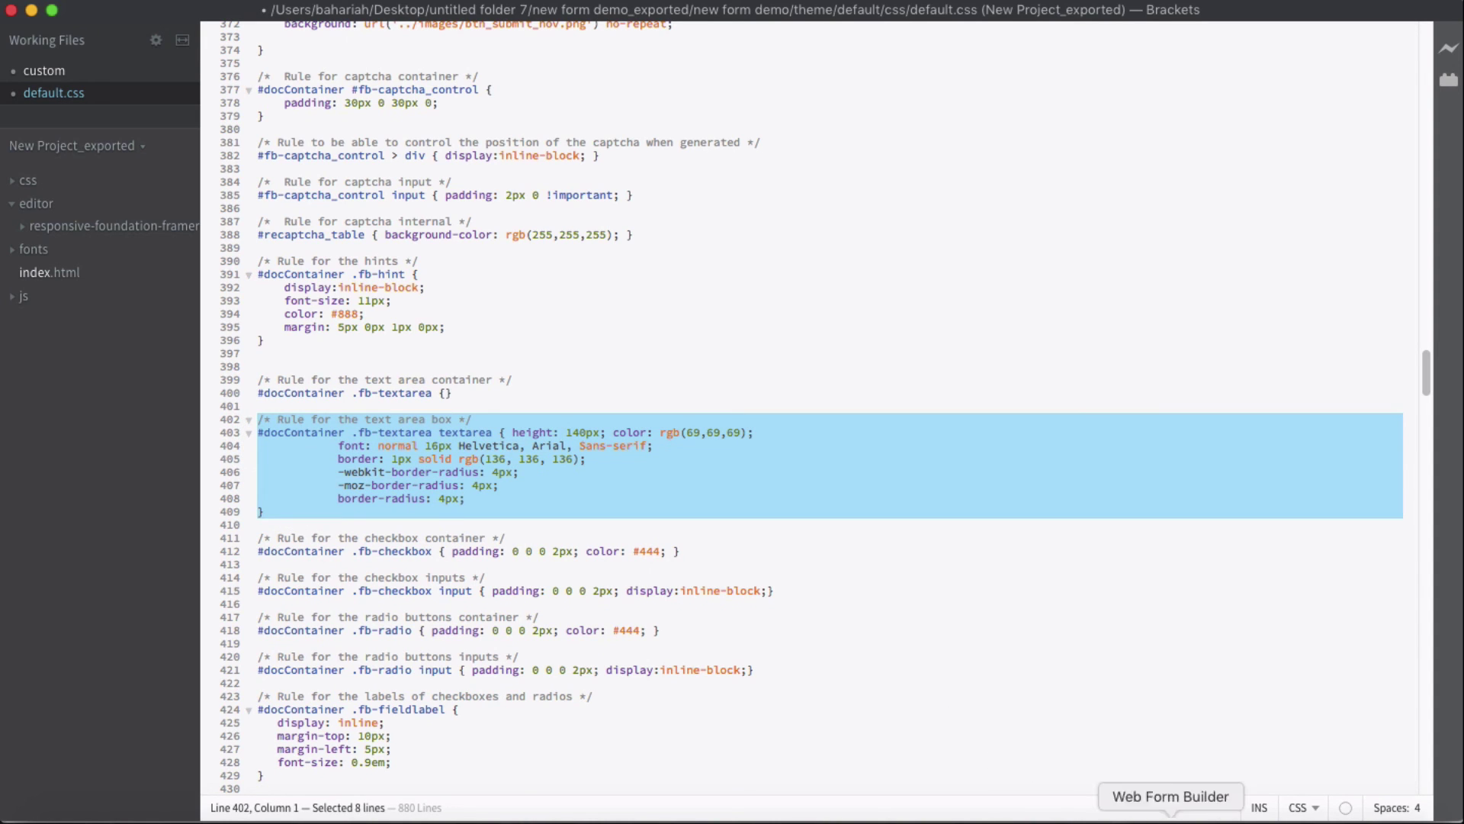
Step: Switch to Web Form Builder and paste the copied text area rule before the HTML element's closing style tag, separated by a blank line
{"action": "left_click", "coordinate": [1171, 817]}
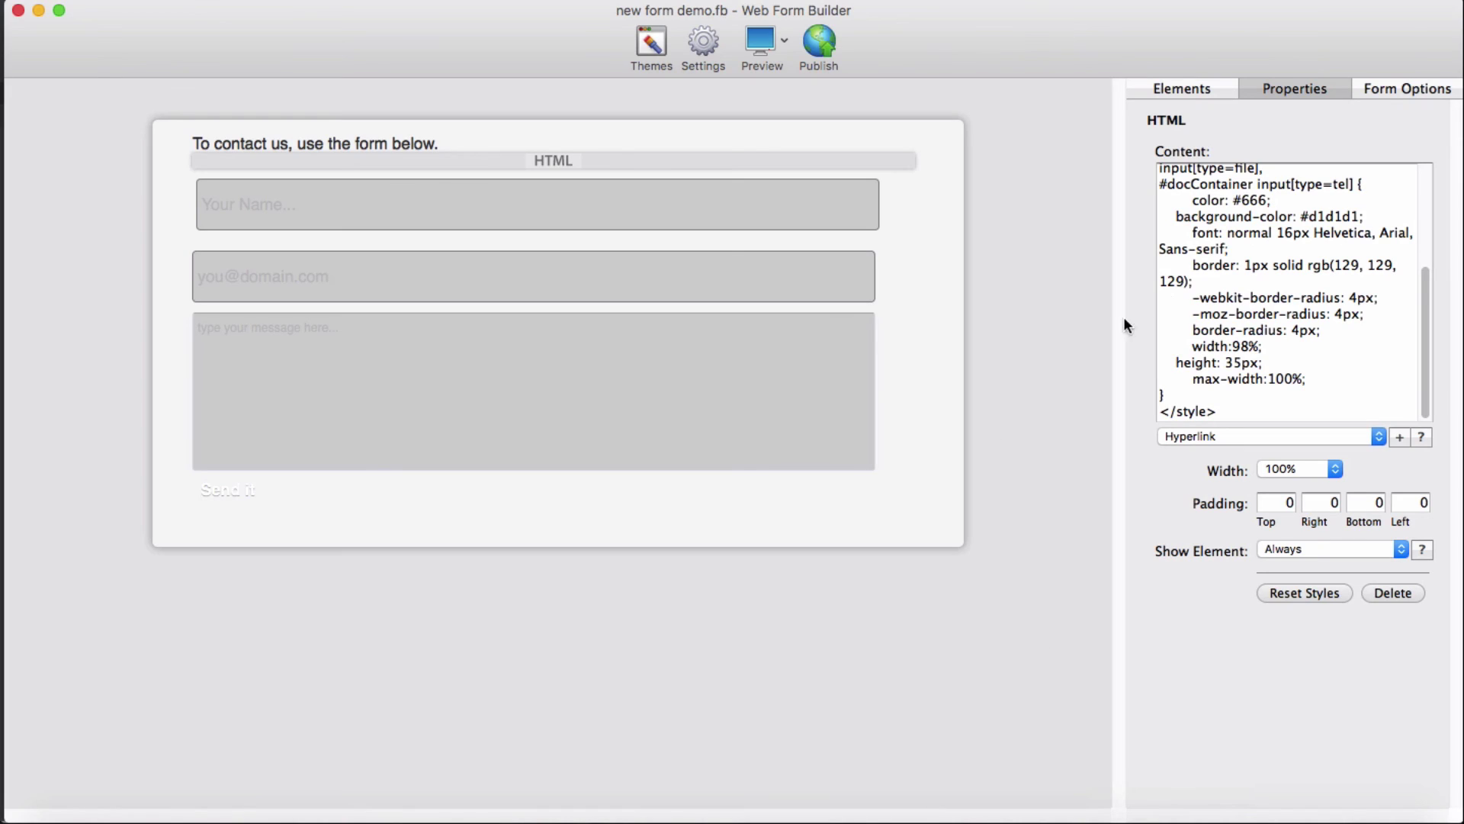
{"action": "left_click", "coordinate": [1183, 405]}
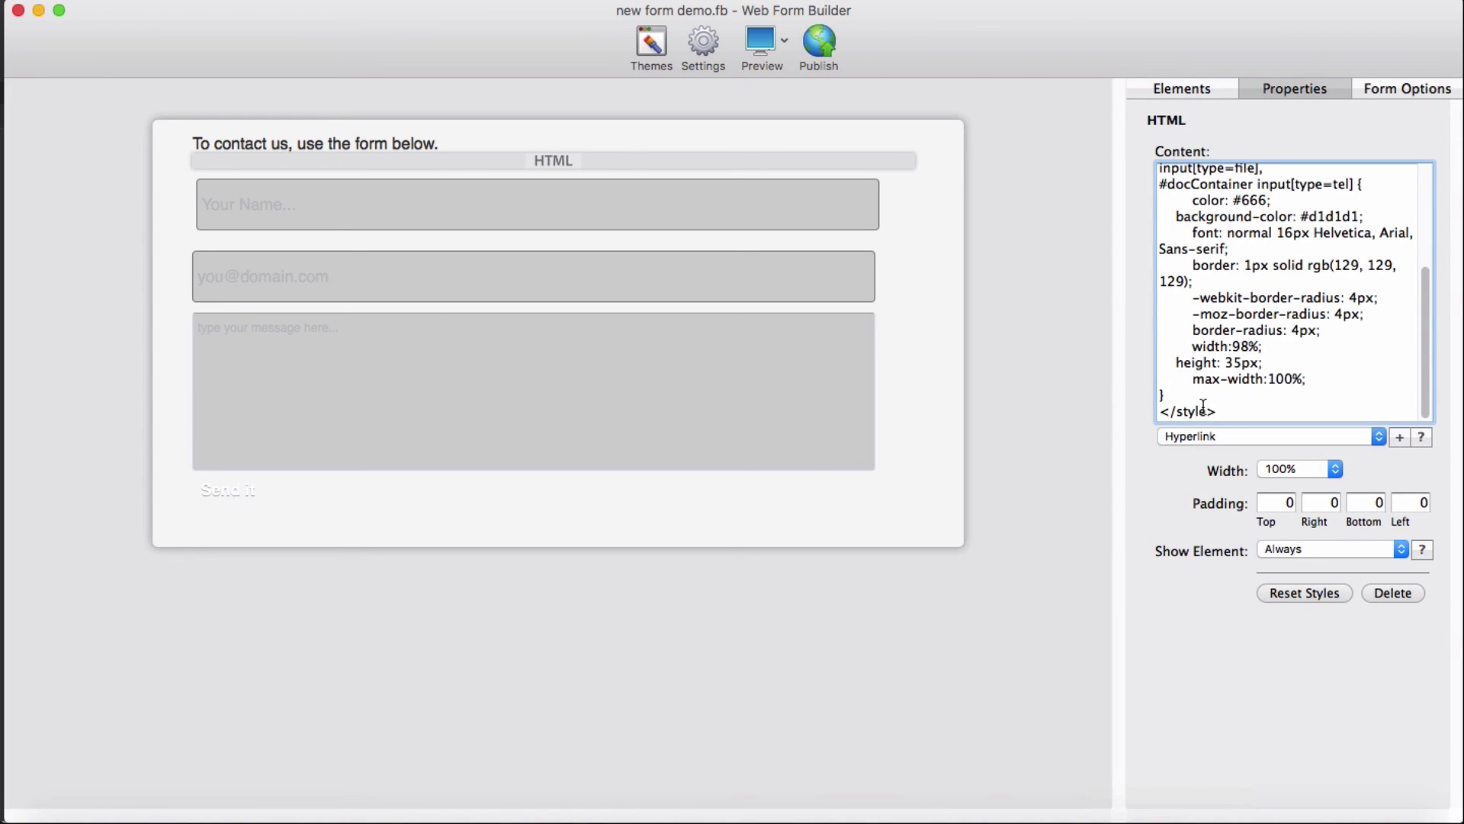
{"action": "key", "text": "Return"}
{"action": "key", "text": "Return"}
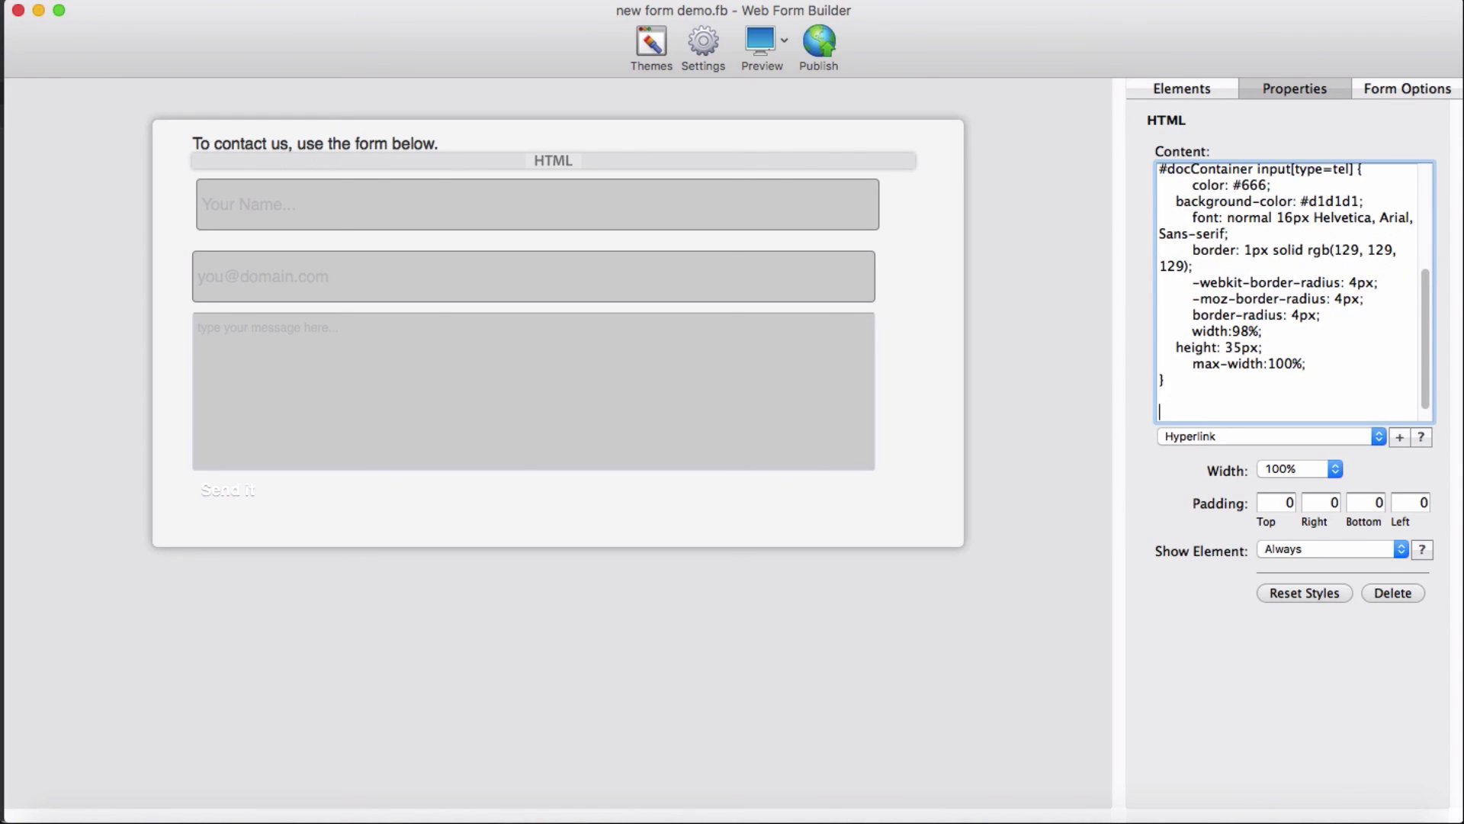
{"action": "key", "text": "super+v"}
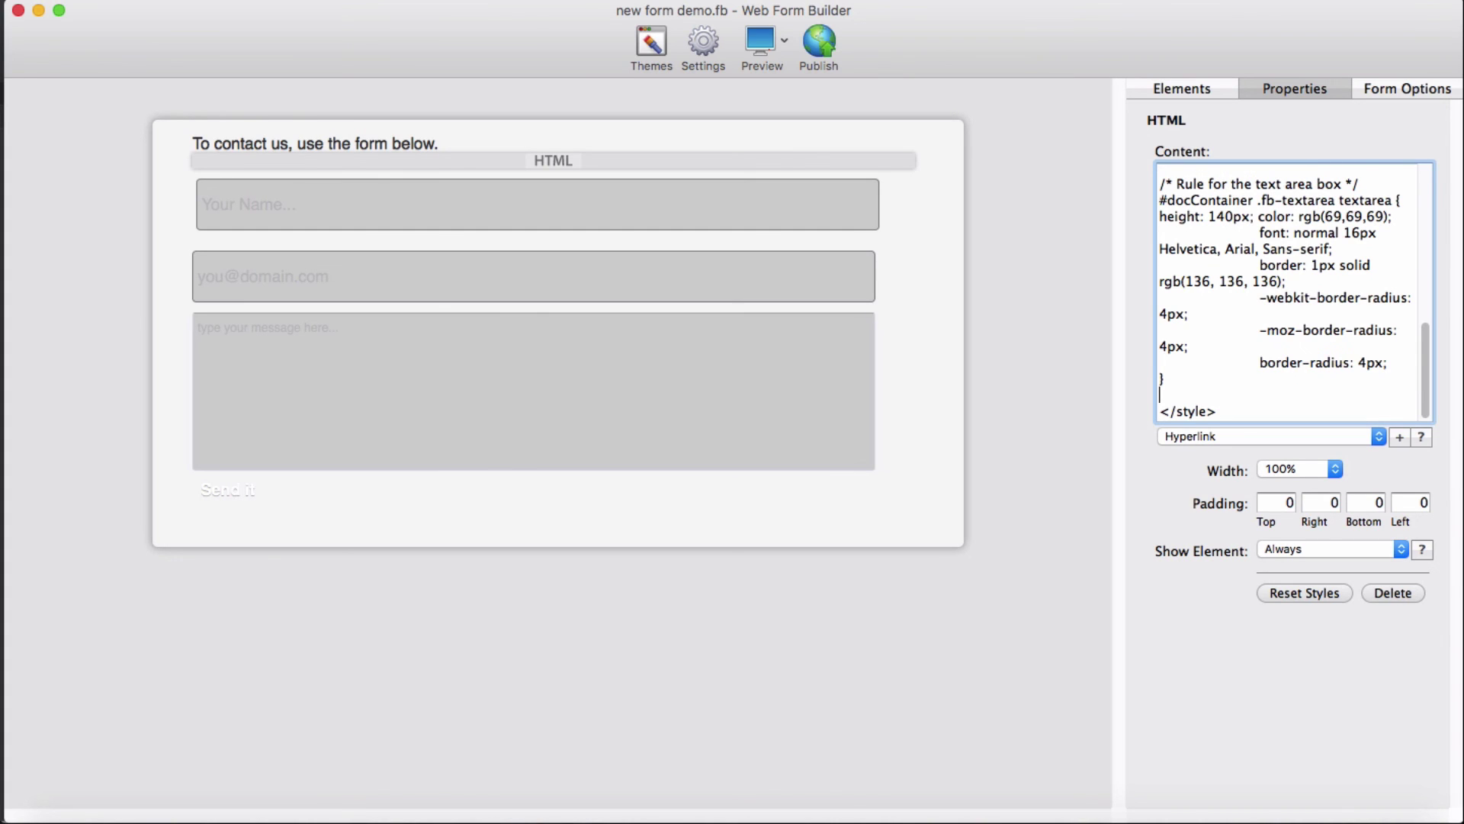
{"action": "left_click", "coordinate": [957, 620]}
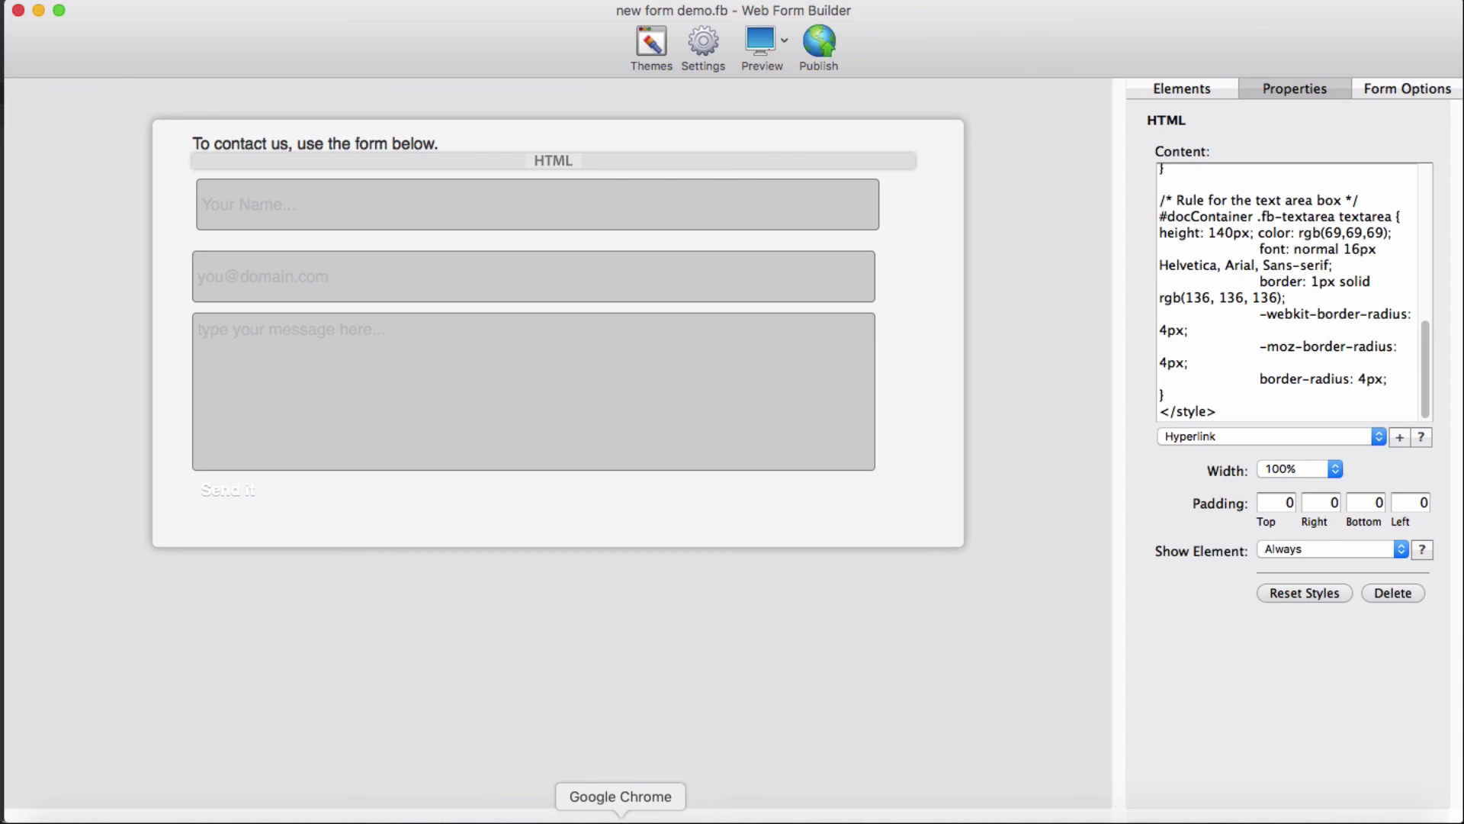
Step: Switch to Google Chrome and review the Send It button's preview, hover settings and generated code on the CSS Button Generator page
{"action": "left_click", "coordinate": [620, 815]}
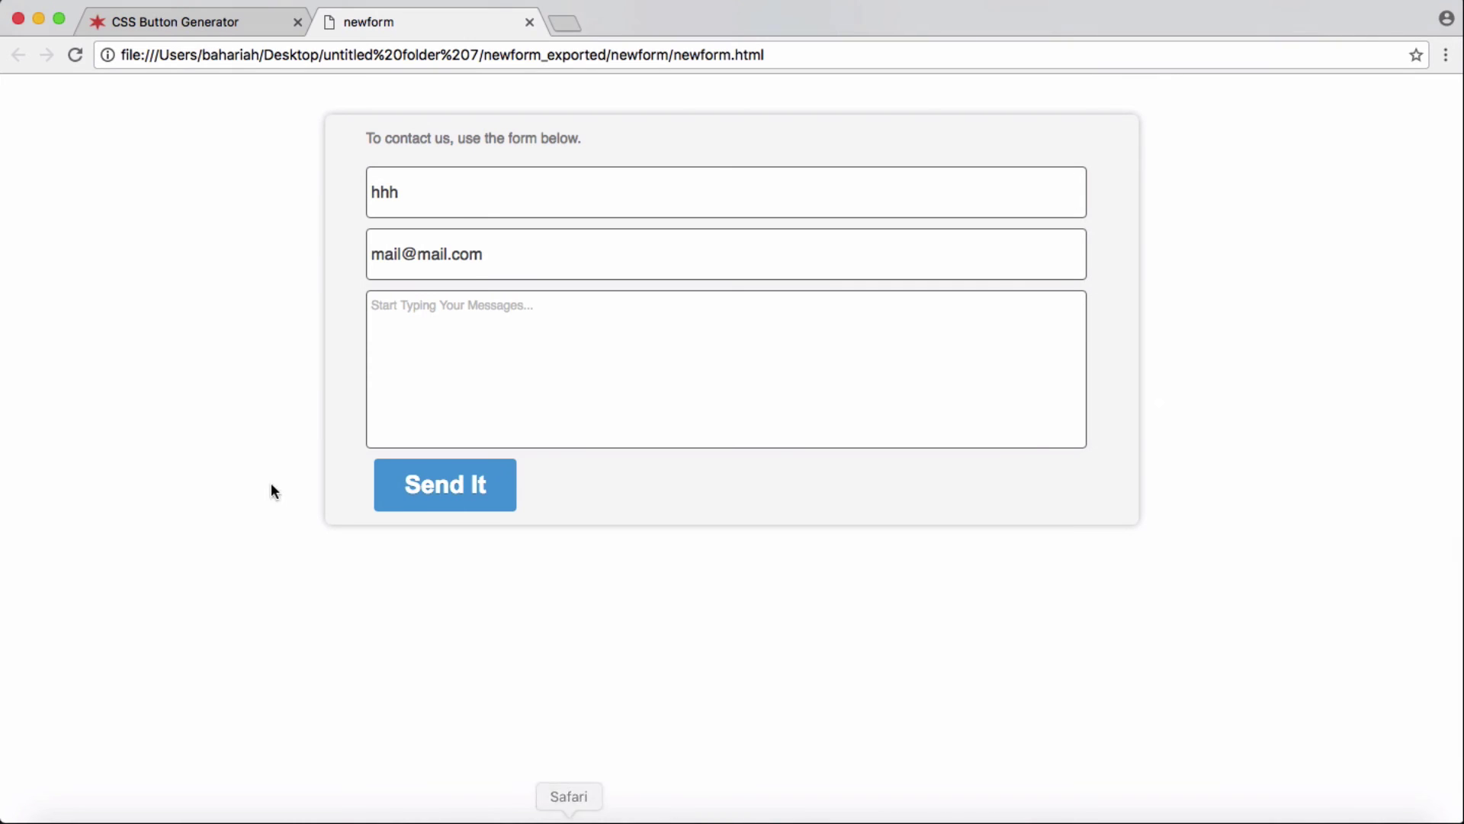
{"action": "left_click", "coordinate": [203, 24]}
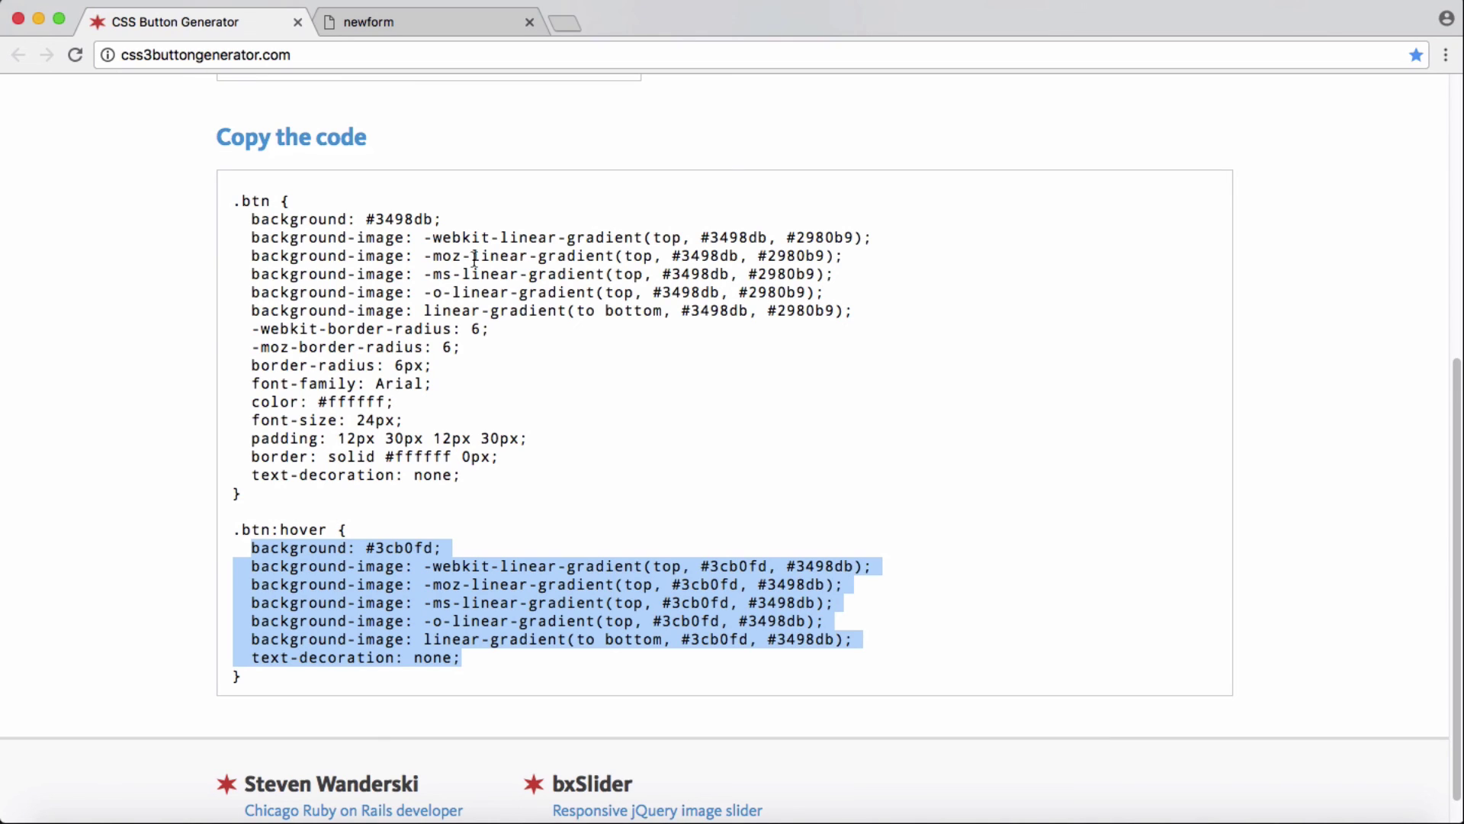
{"action": "scroll", "coordinate": [464, 341], "scroll_direction": "up", "scroll_amount": 1}
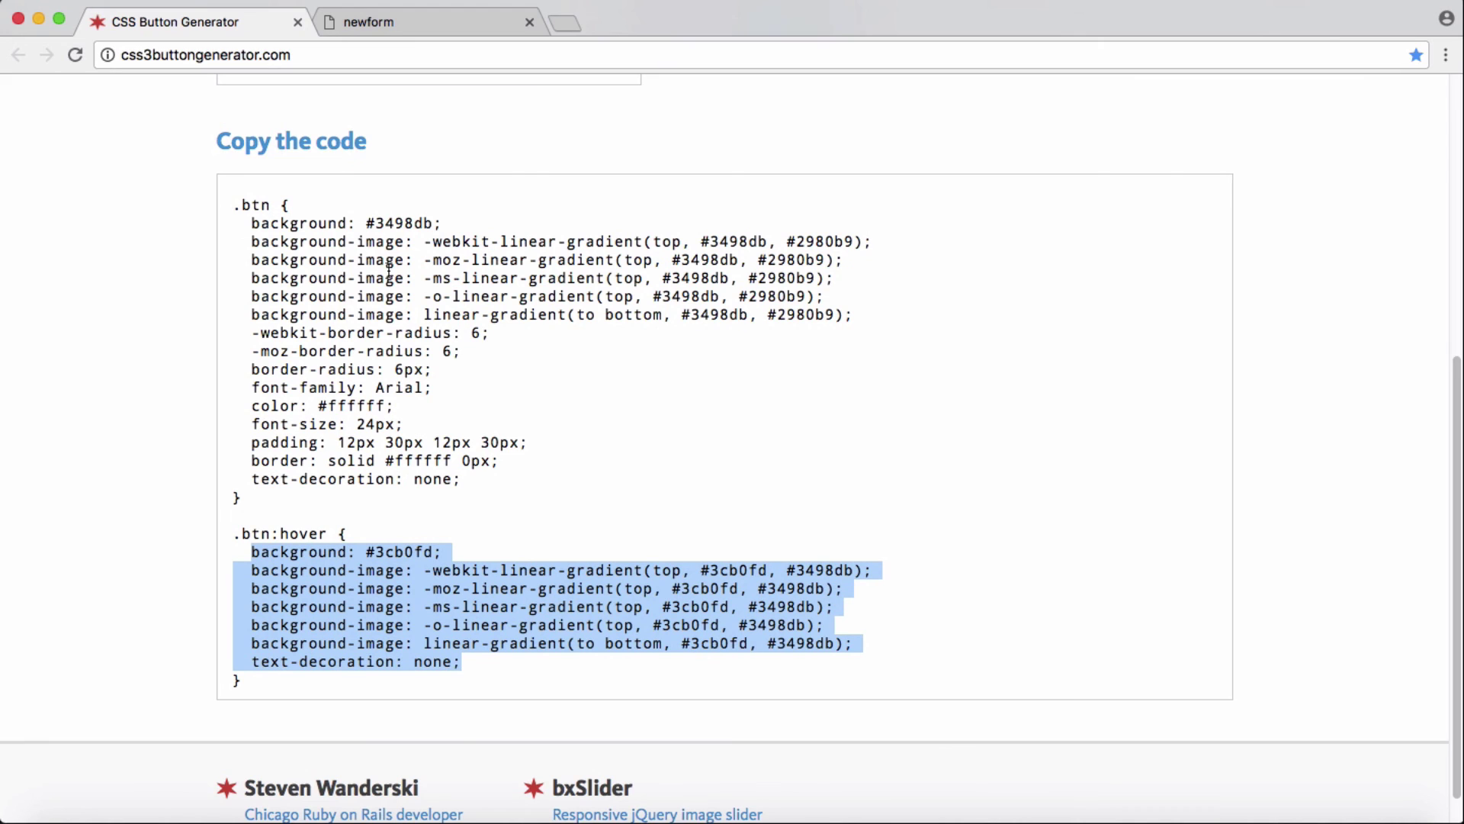
{"action": "scroll", "coordinate": [633, 410], "scroll_direction": "up", "scroll_amount": 6}
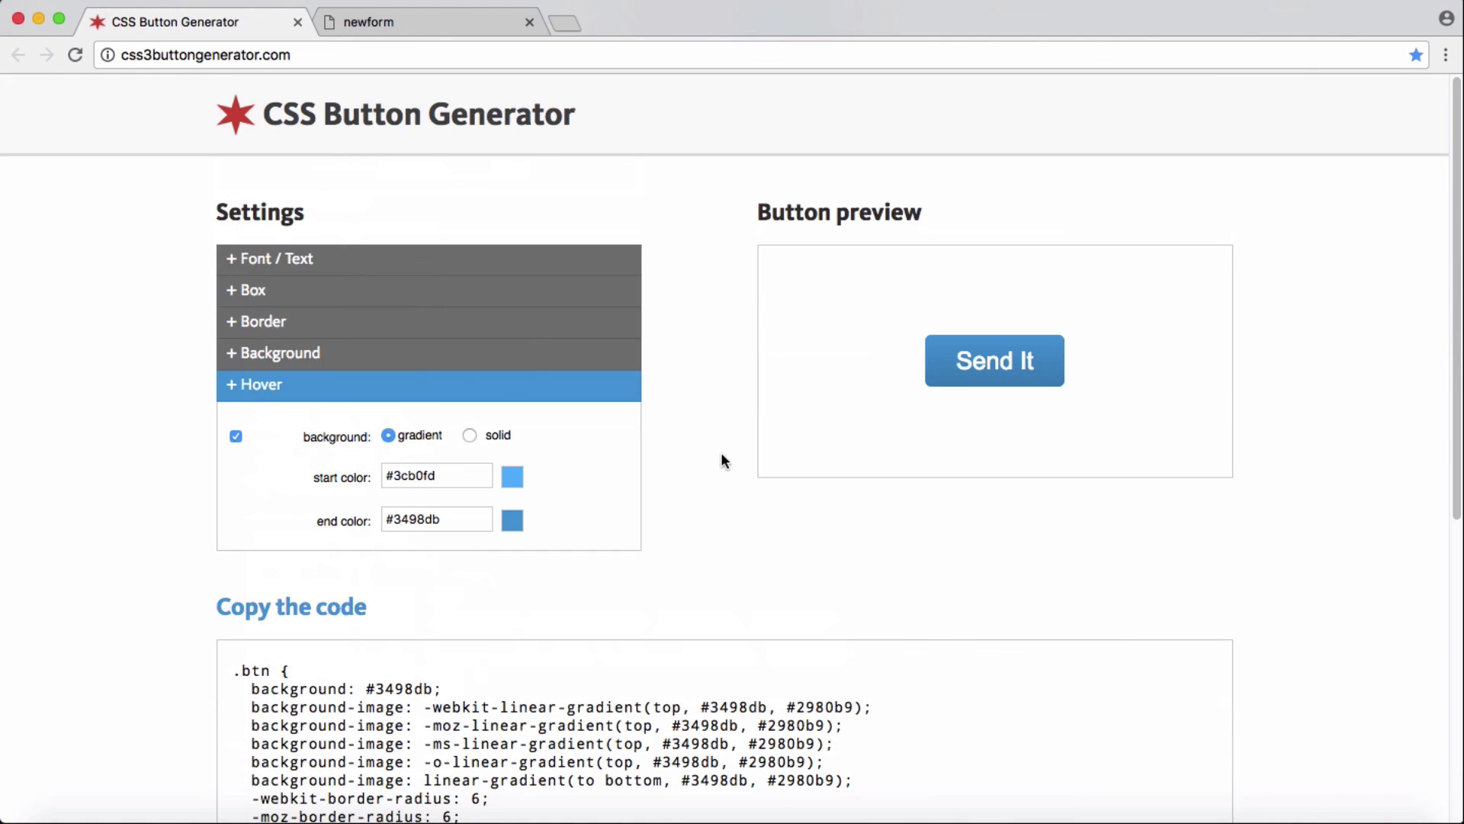
{"action": "scroll", "coordinate": [720, 492], "scroll_direction": "down", "scroll_amount": 3}
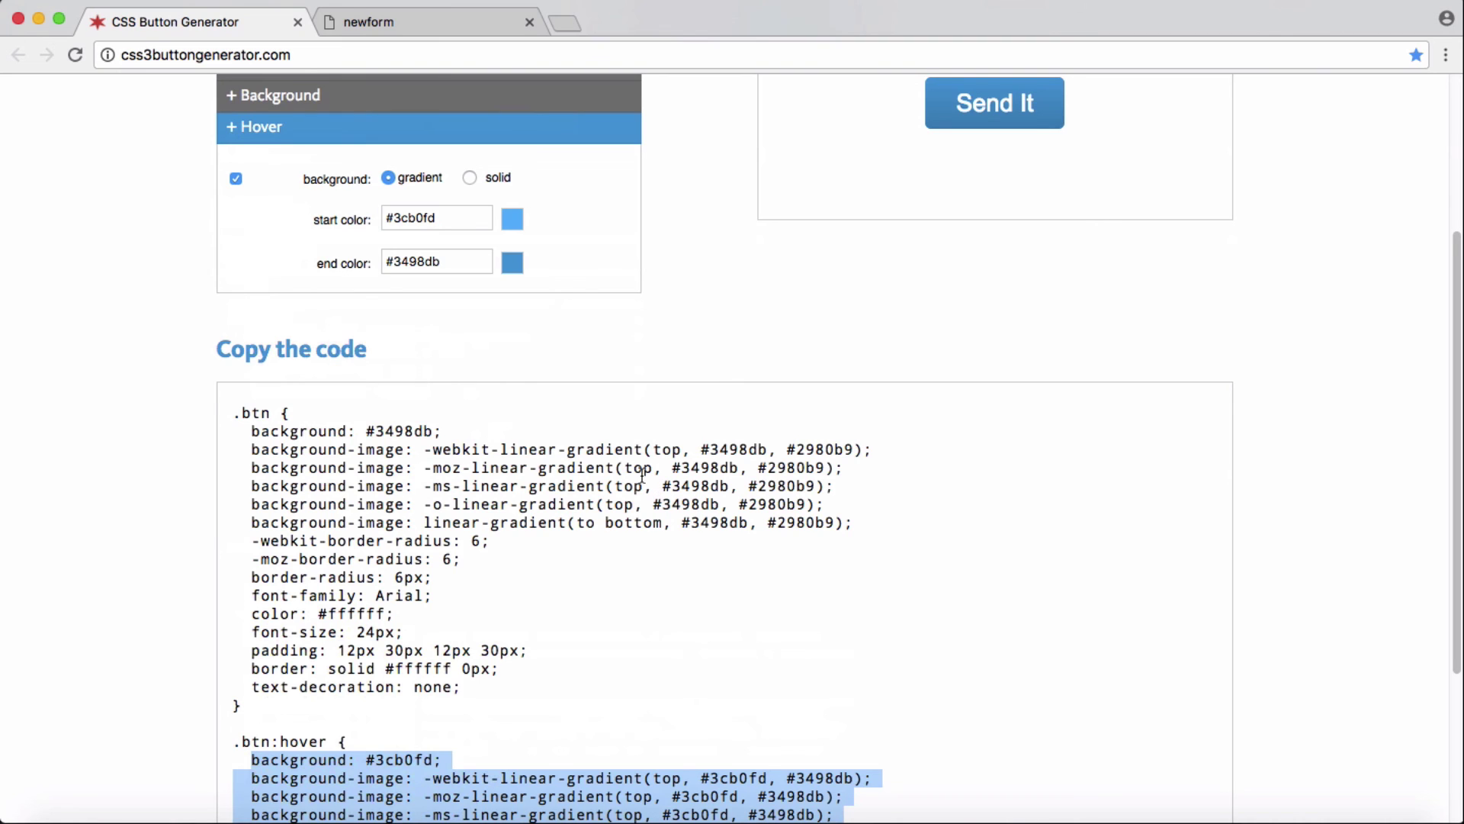
{"action": "scroll", "coordinate": [642, 474], "scroll_direction": "up", "scroll_amount": 1}
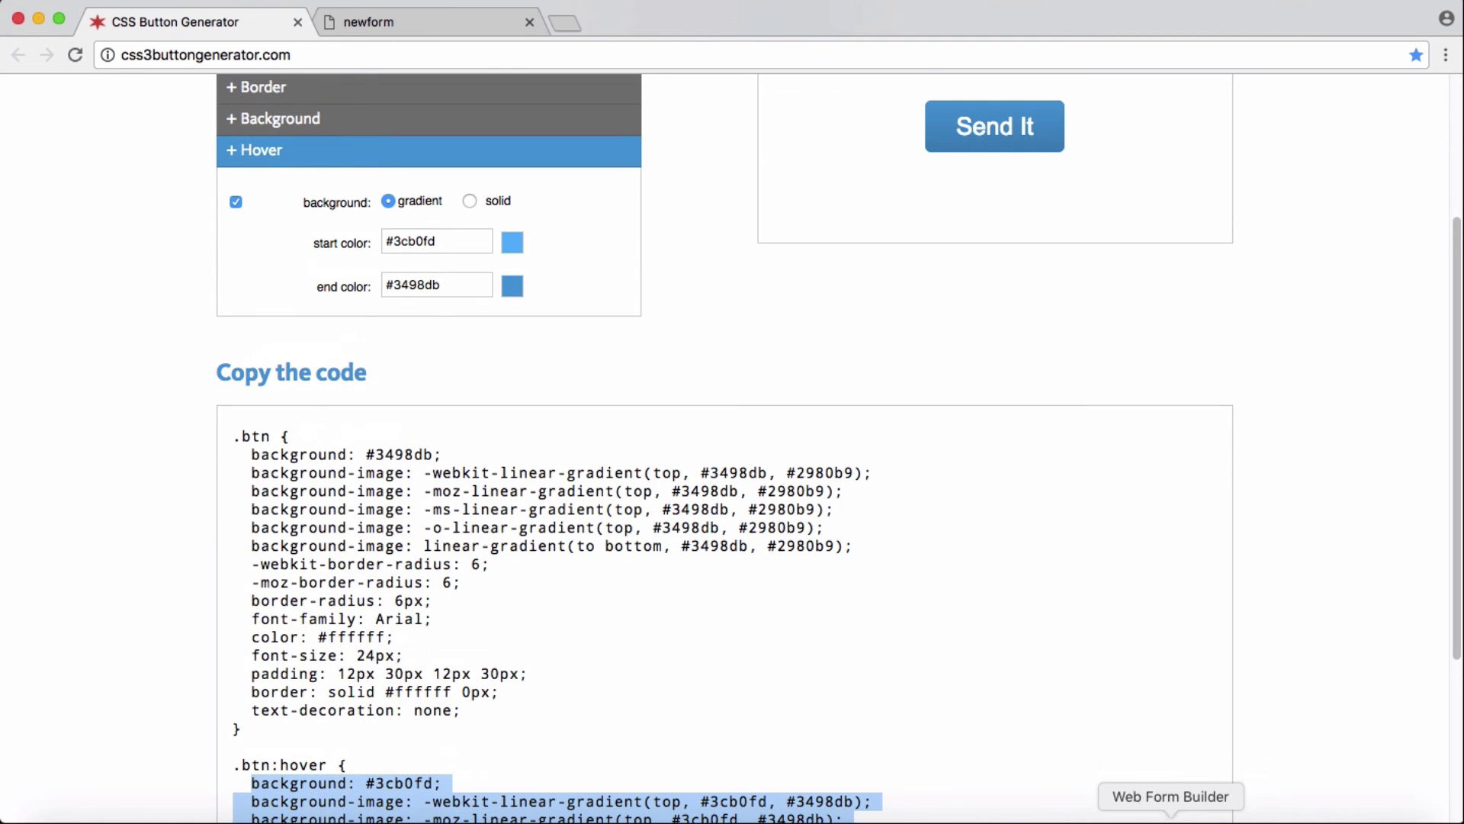
Step: Switch to Brackets and search default.css for "submit"
{"action": "left_click", "coordinate": [1183, 820]}
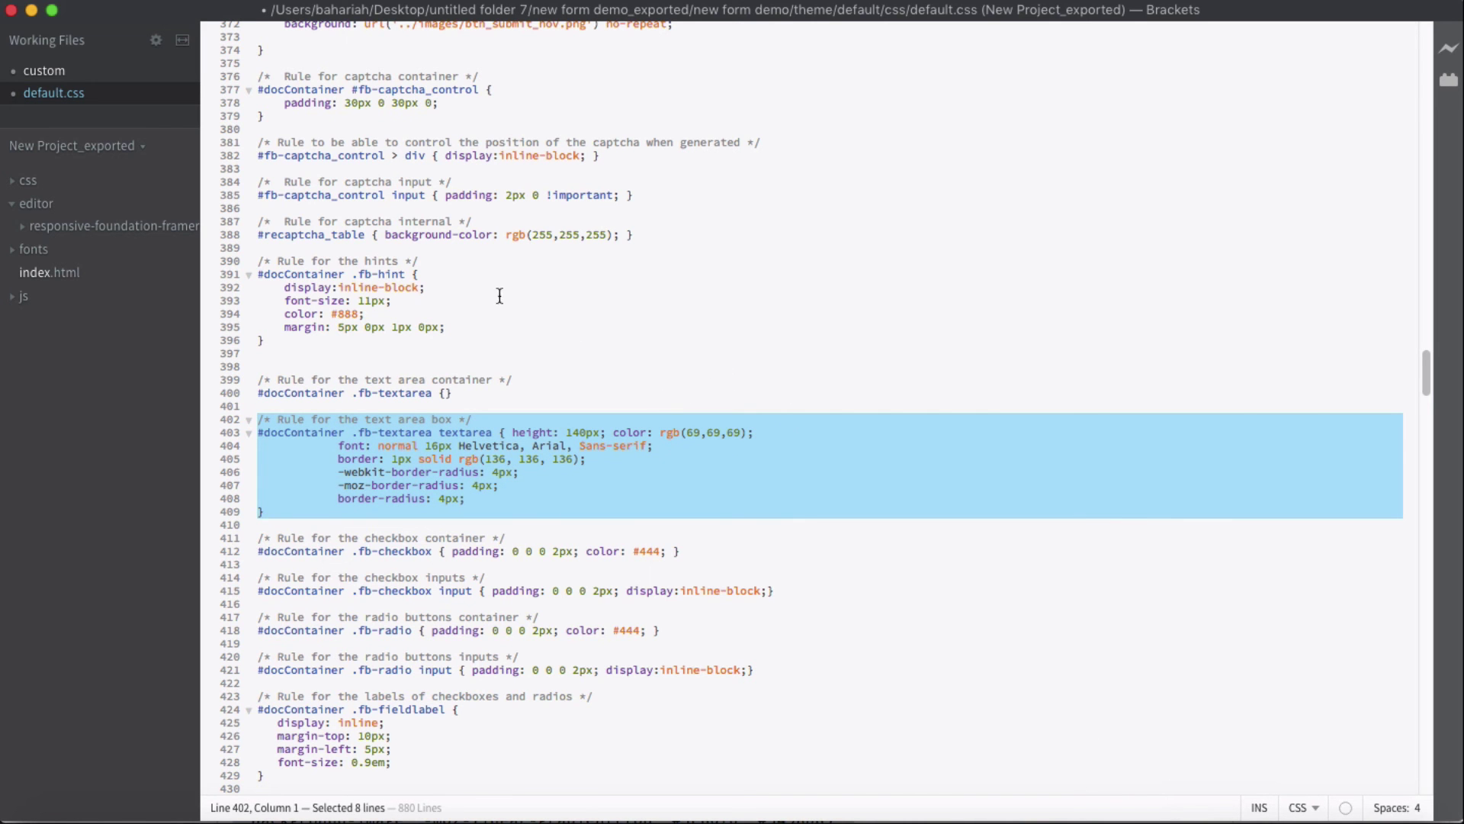
{"action": "left_click", "coordinate": [251, 2]}
{"action": "left_click", "coordinate": [248, 12]}
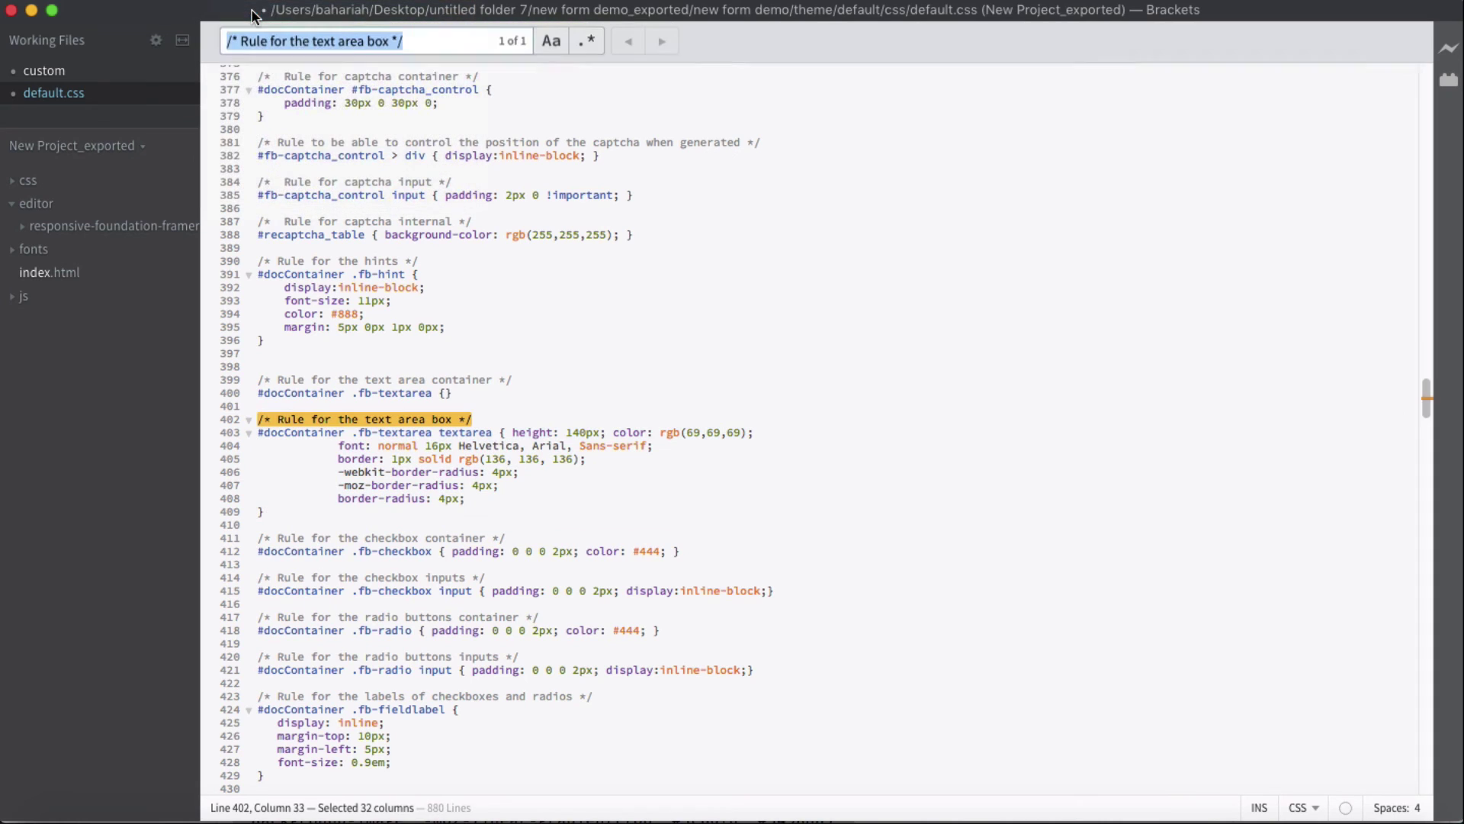
{"action": "type", "text": "submit"}
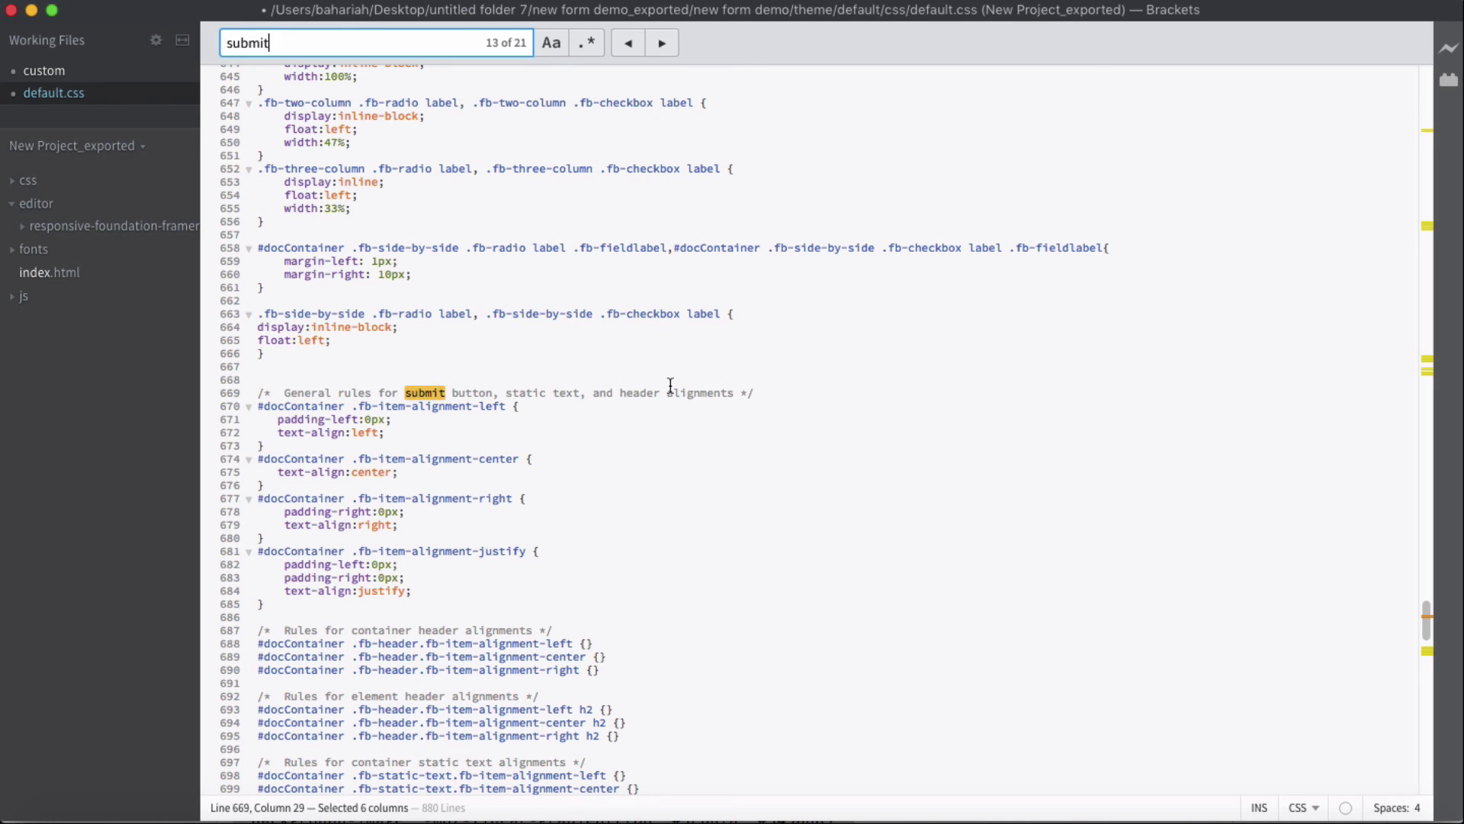
{"action": "left_click", "coordinate": [622, 459]}
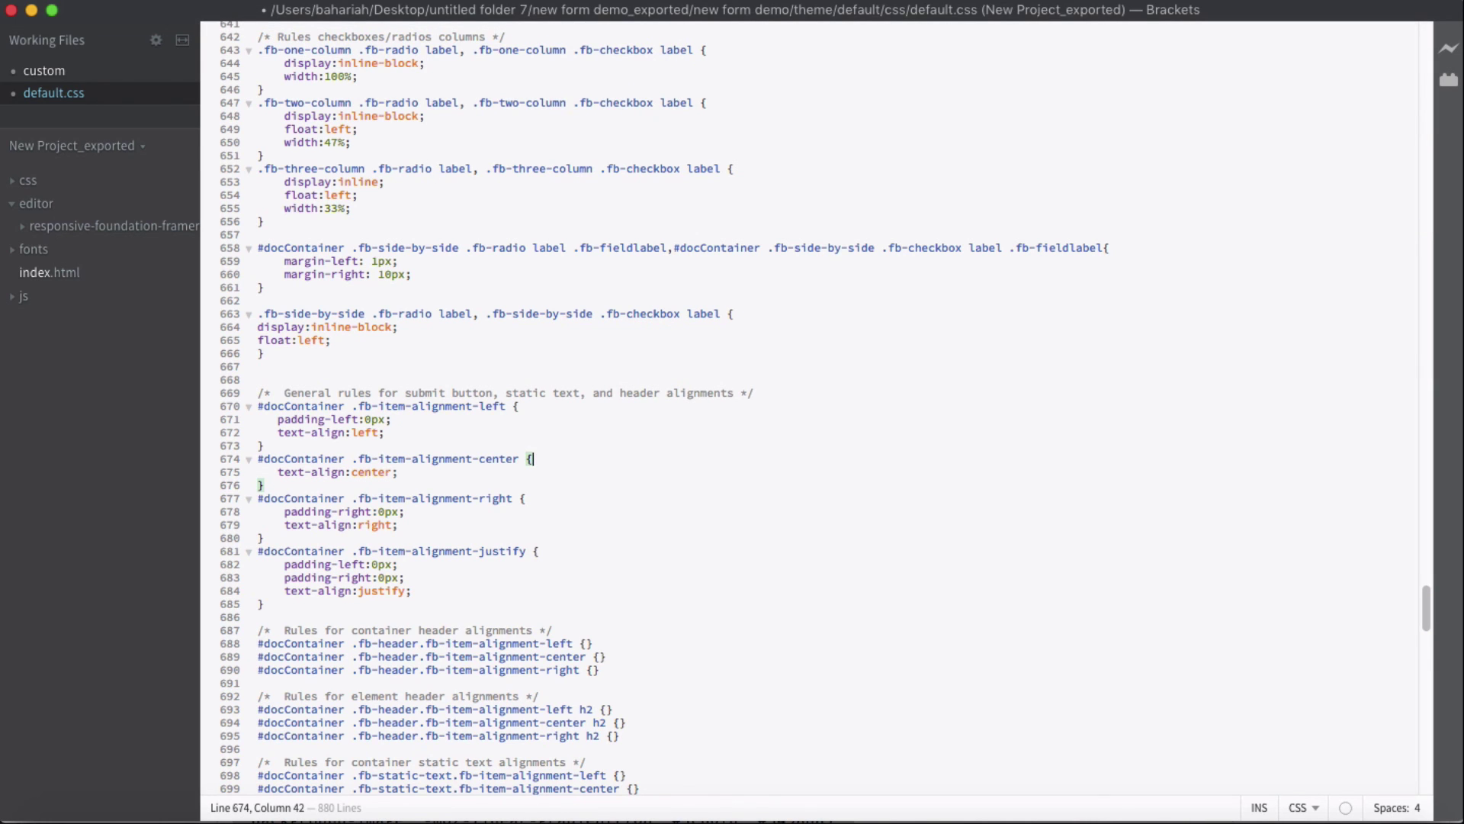
Step: Go through the "submit" matches in default.css to locate the #fb-submit-button rule and its hover rule
{"action": "left_click", "coordinate": [266, 12]}
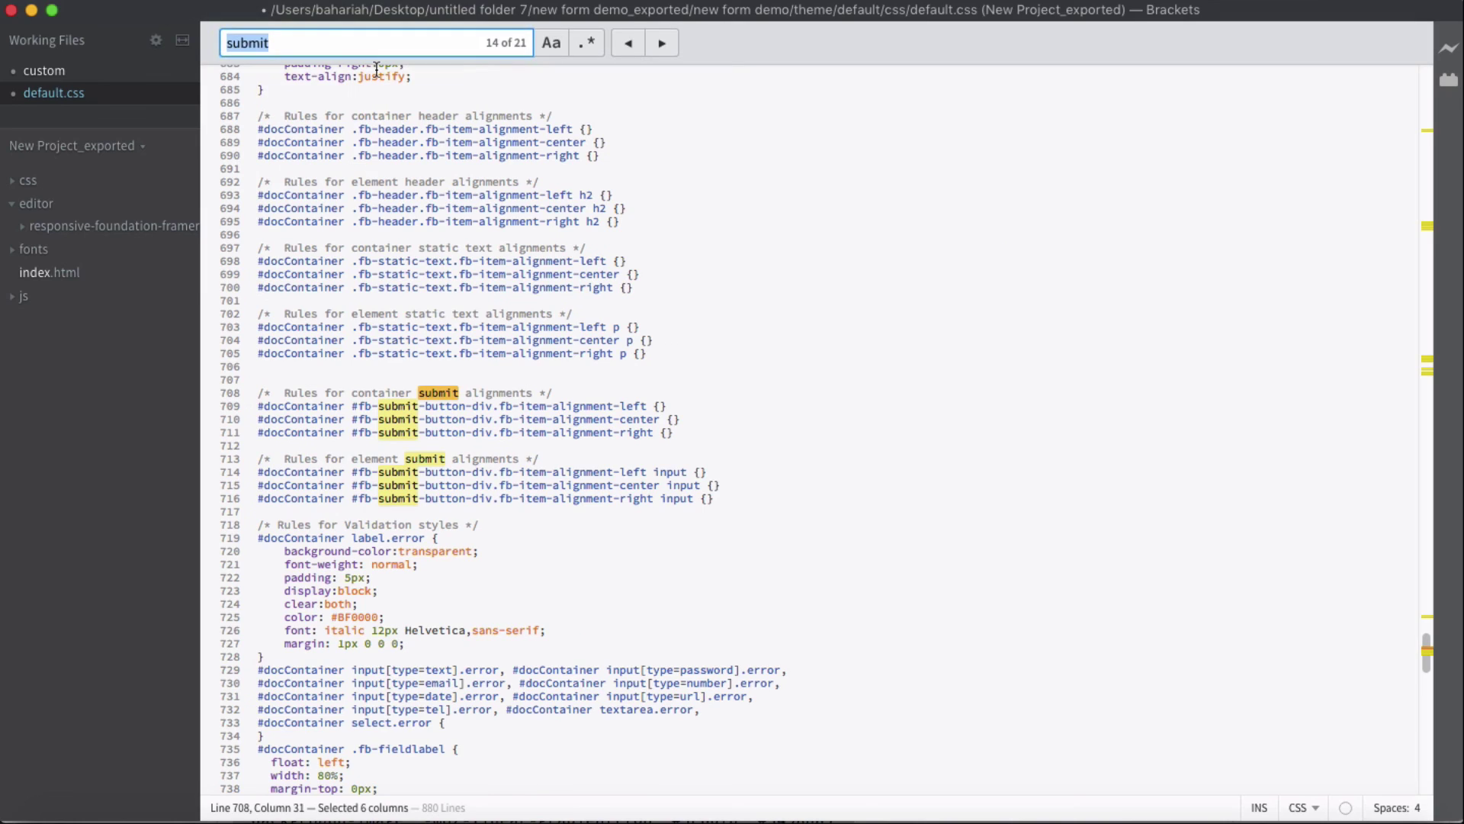
{"action": "left_click", "coordinate": [662, 44]}
{"action": "left_click", "coordinate": [660, 46]}
{"action": "left_click", "coordinate": [661, 45]}
{"action": "left_click", "coordinate": [661, 45]}
{"action": "left_click", "coordinate": [660, 46]}
{"action": "left_click", "coordinate": [661, 46]}
{"action": "left_click", "coordinate": [661, 45]}
{"action": "left_click", "coordinate": [661, 45]}
{"action": "left_click", "coordinate": [660, 45]}
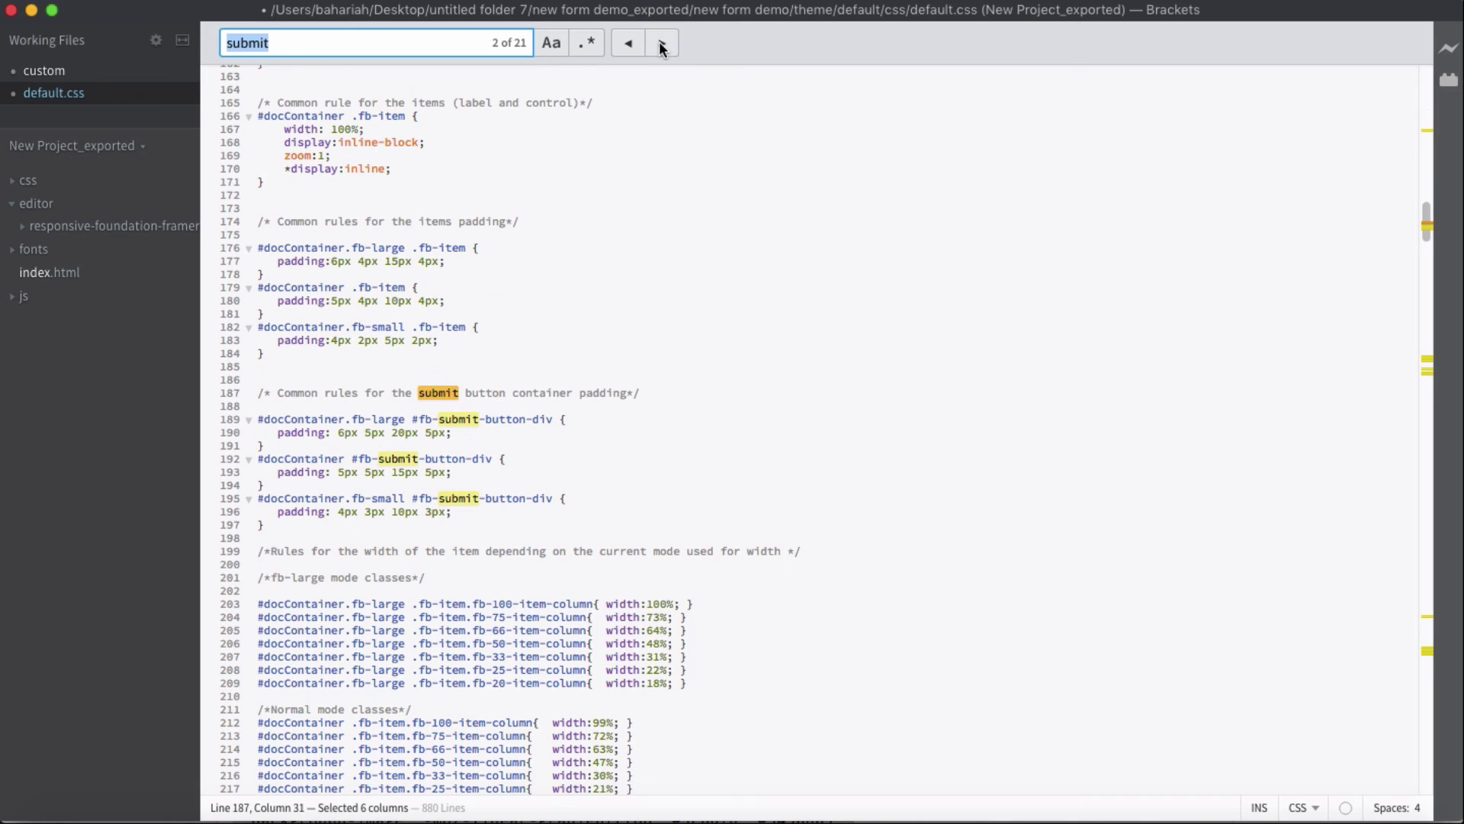
{"action": "left_click", "coordinate": [629, 45]}
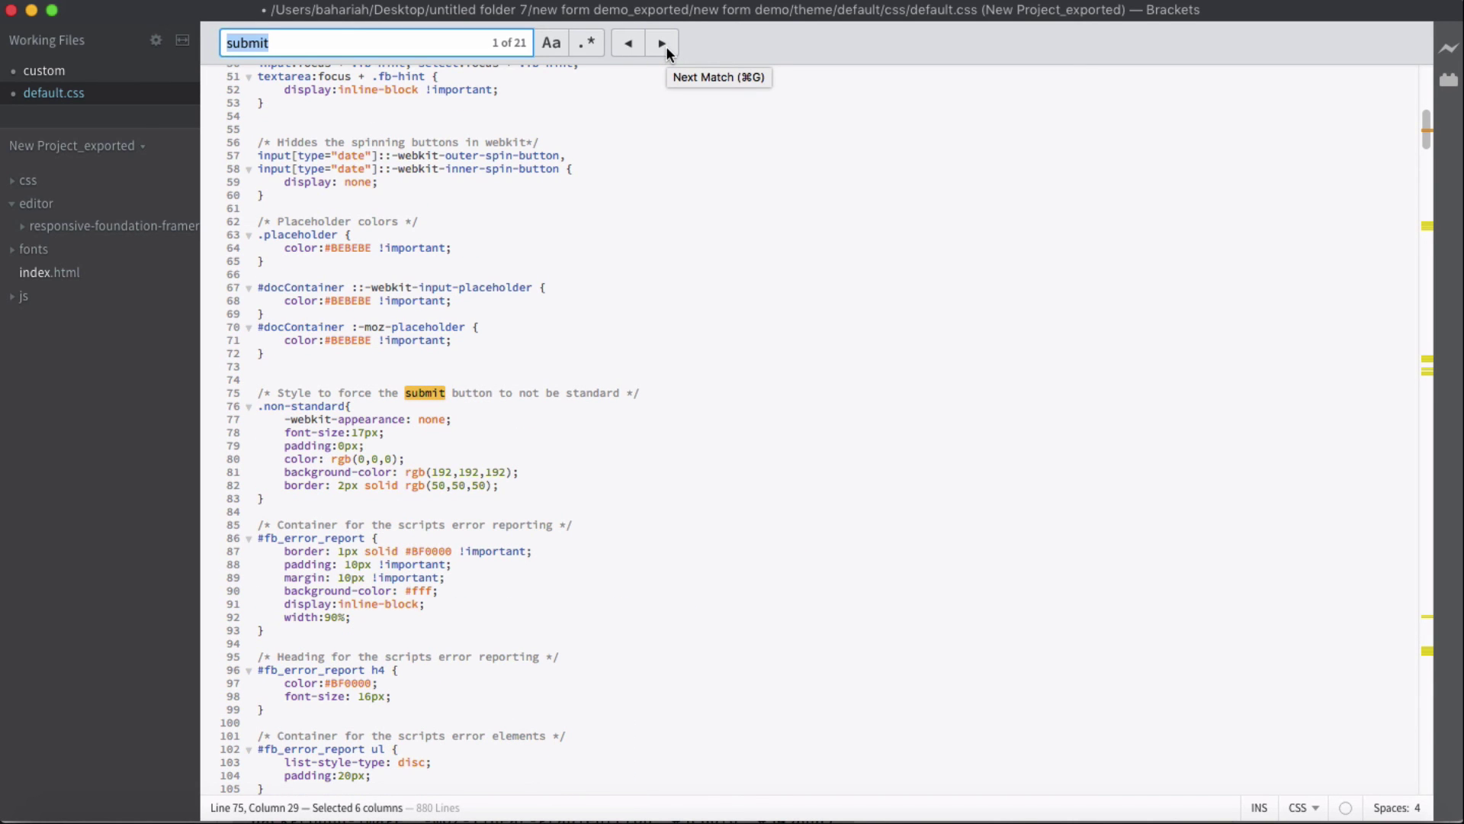
{"action": "left_click", "coordinate": [668, 44]}
{"action": "left_click", "coordinate": [668, 42]}
{"action": "left_click", "coordinate": [668, 42]}
{"action": "left_click", "coordinate": [668, 42]}
{"action": "left_click", "coordinate": [668, 43]}
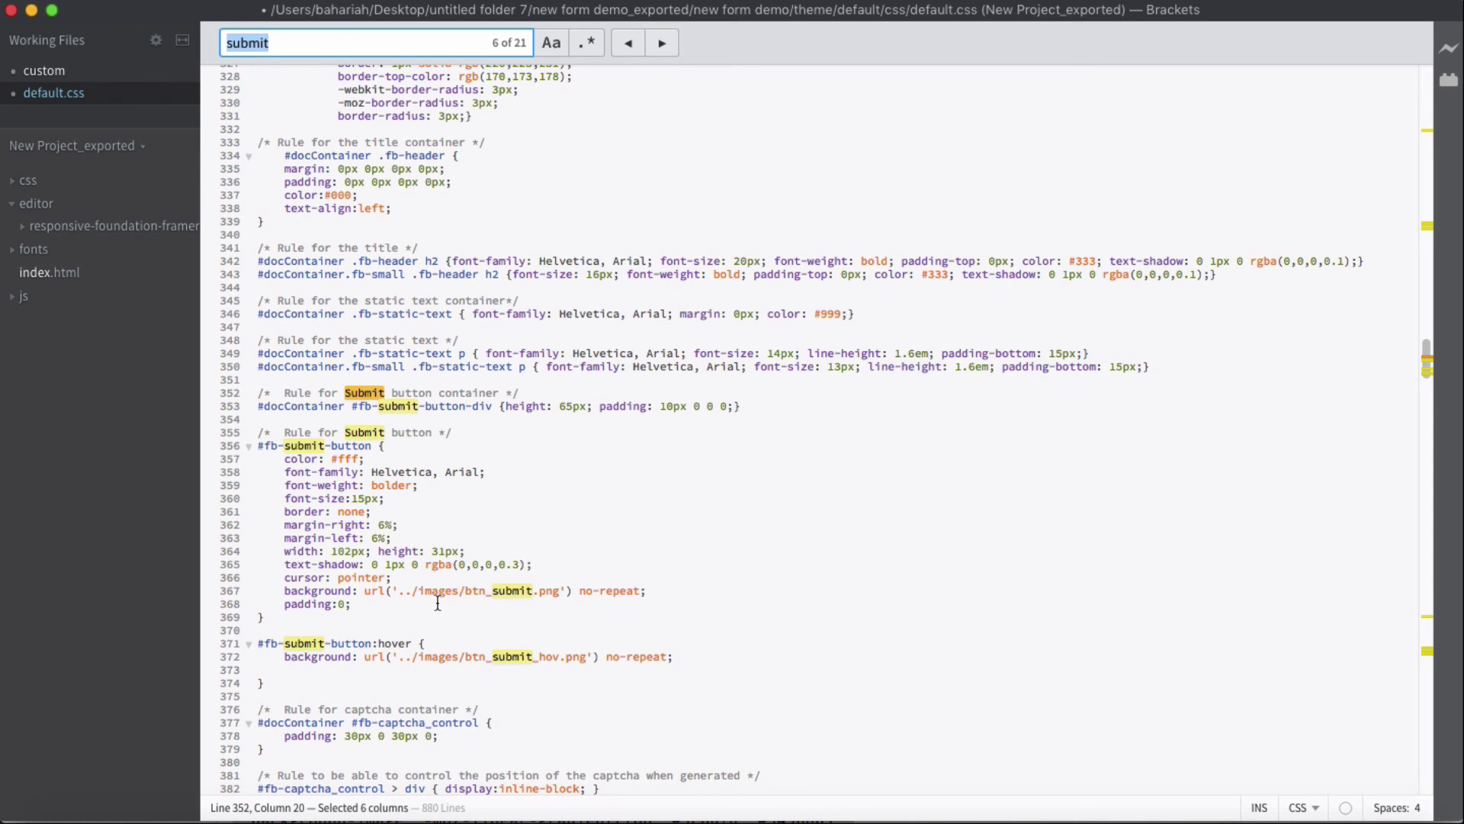
{"action": "left_click", "coordinate": [298, 448]}
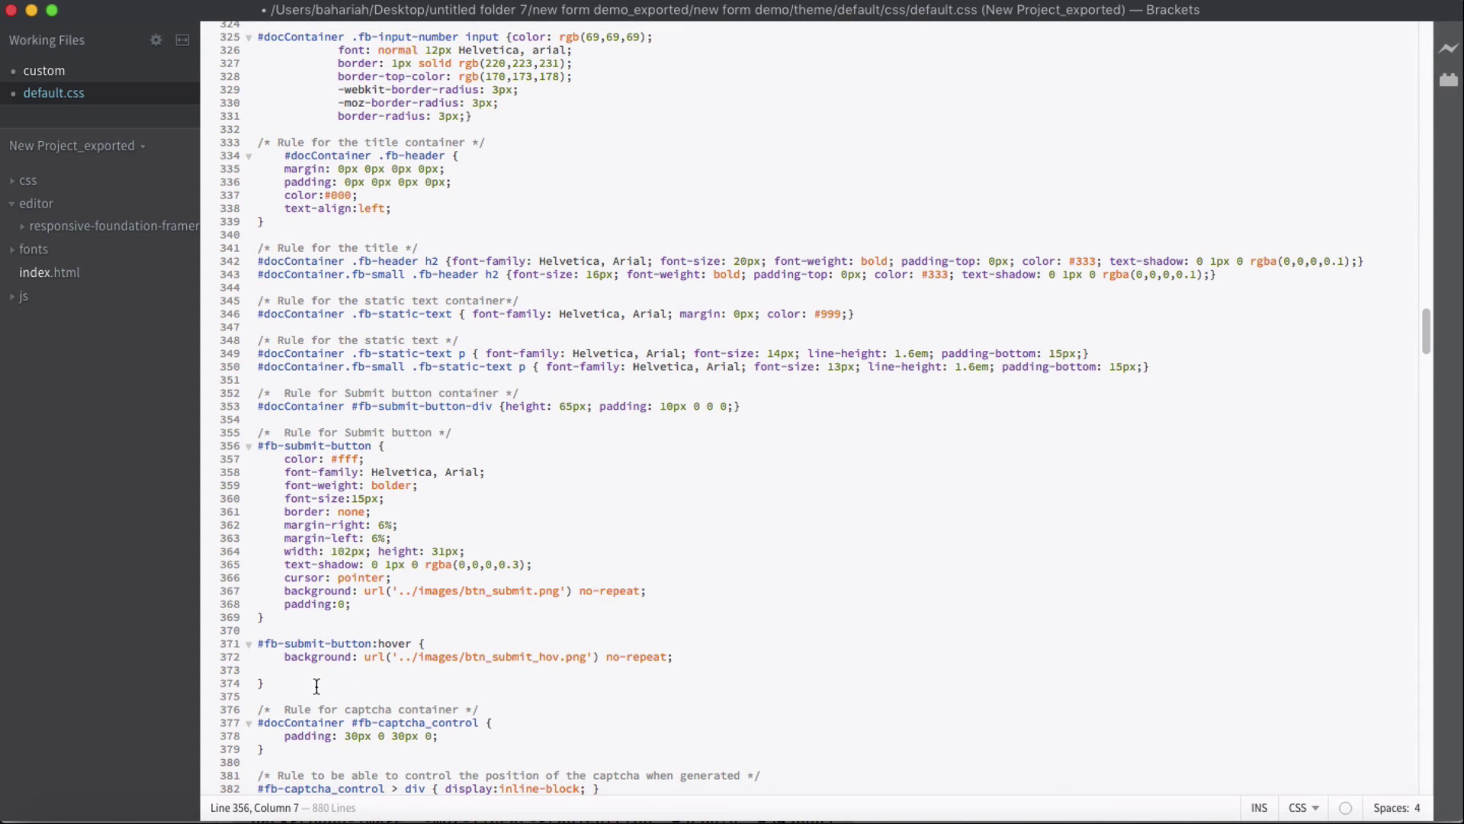
Step: Clear all declarations from the #fb-submit-button rule in default.css, keeping its selector and both braces
{"action": "left_click_drag", "start_coordinate": [348, 605], "coordinate": [267, 461]}
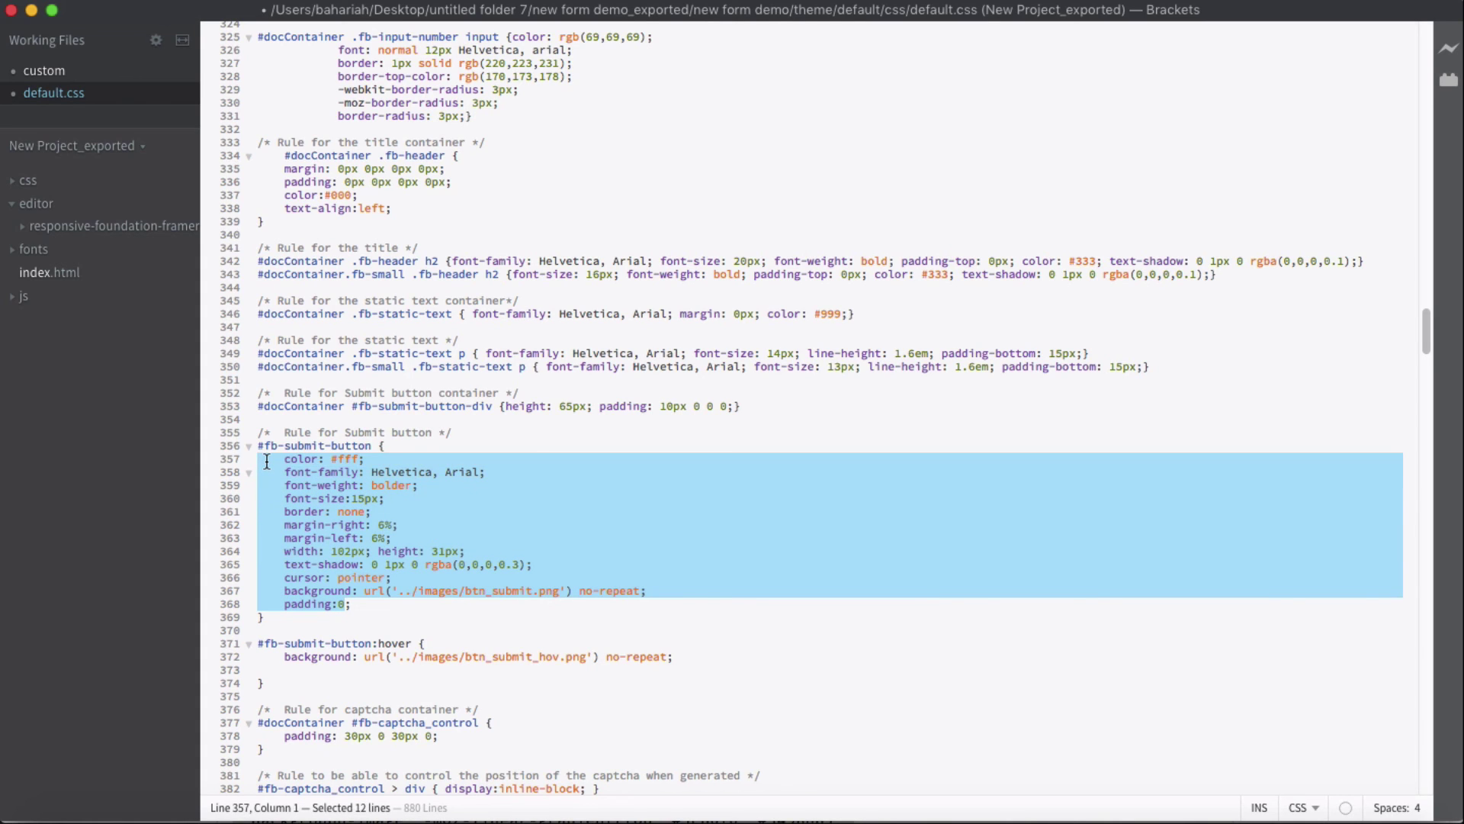
{"action": "key", "text": "BackSpace"}
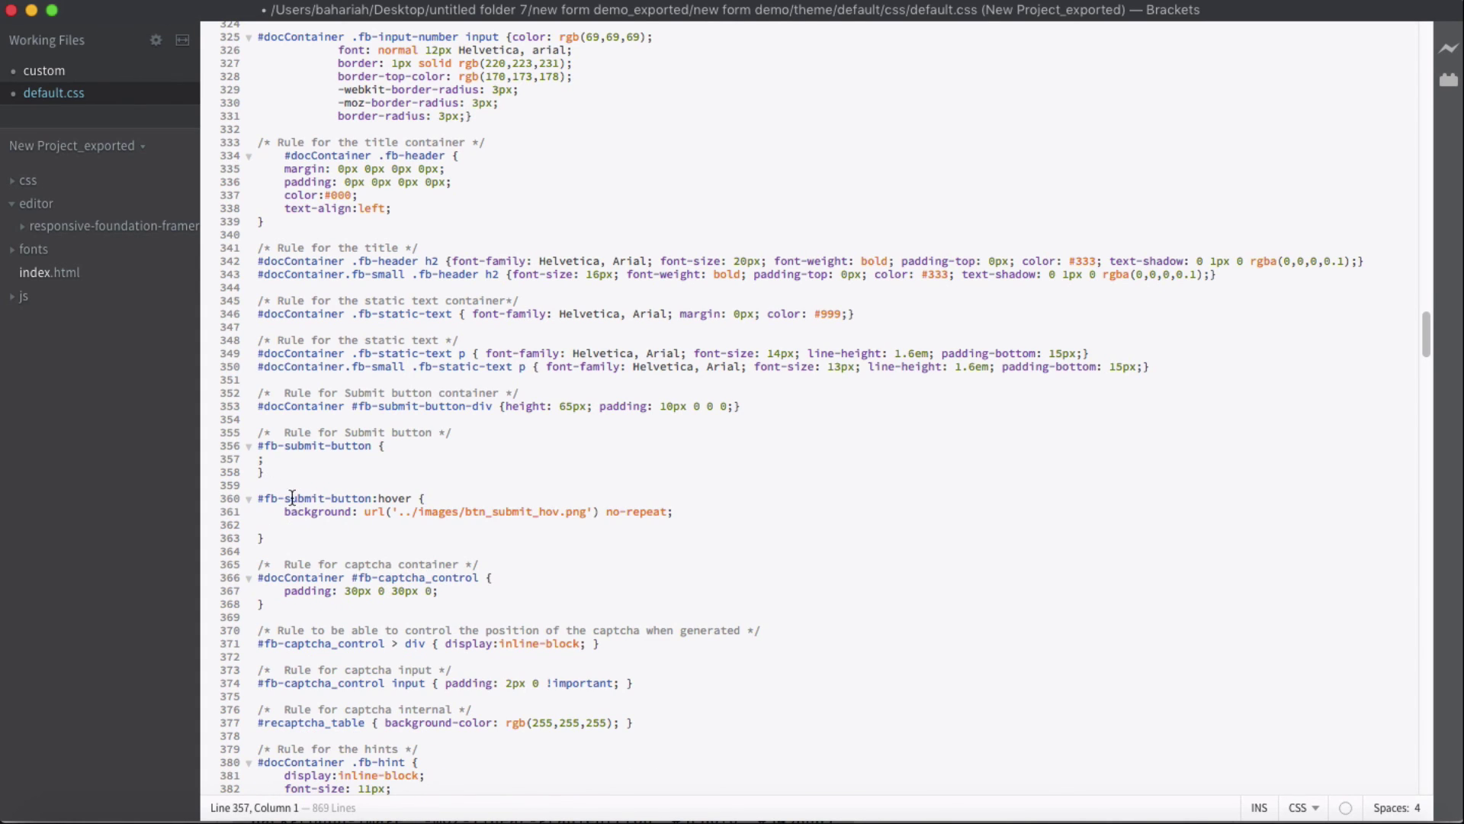
{"action": "left_click_drag", "start_coordinate": [267, 469], "coordinate": [261, 459]}
{"action": "key", "text": "BackSpace"}
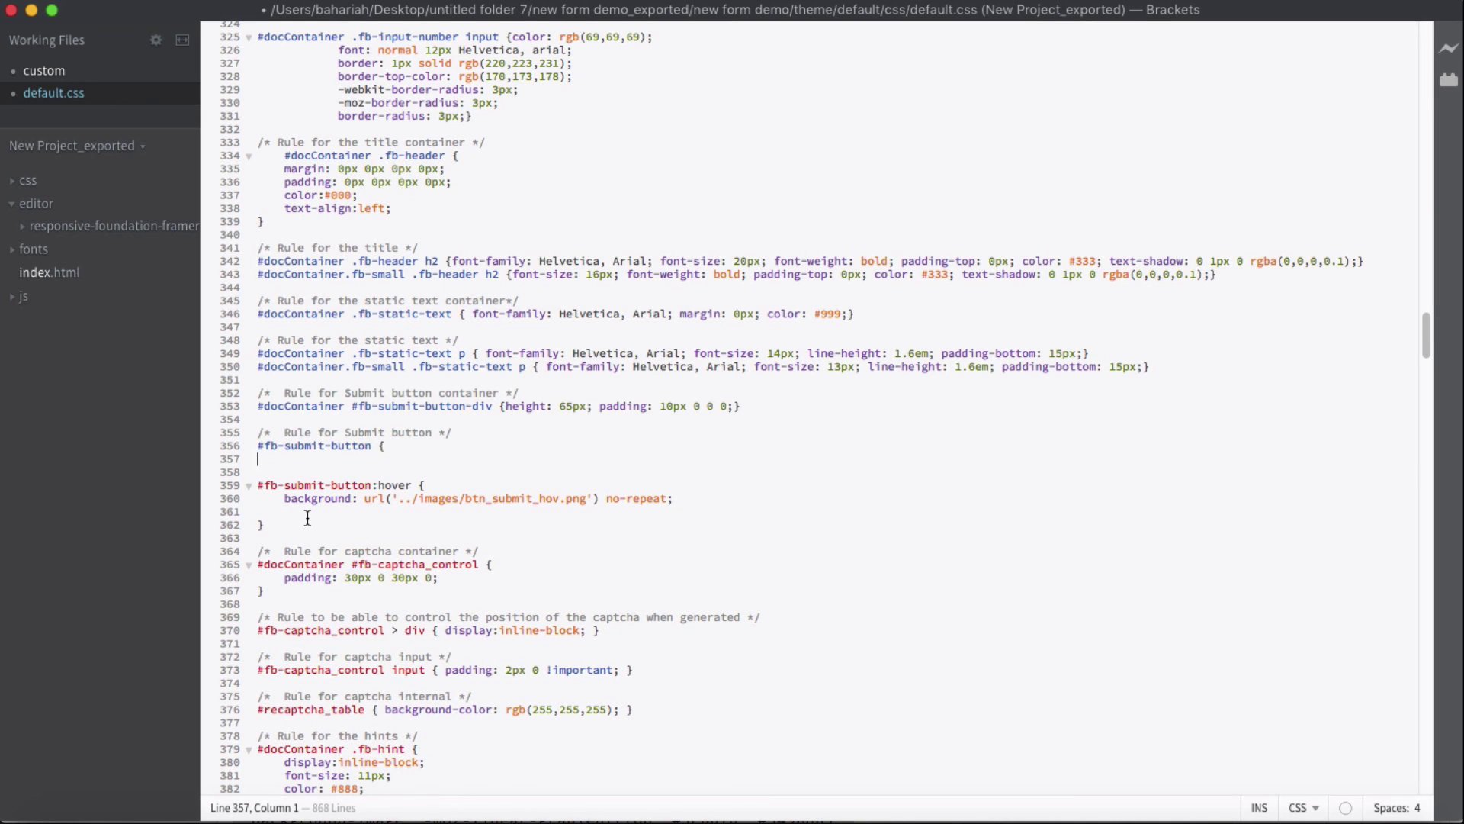
{"action": "key", "text": "ctrl+z"}
{"action": "left_click", "coordinate": [308, 466]}
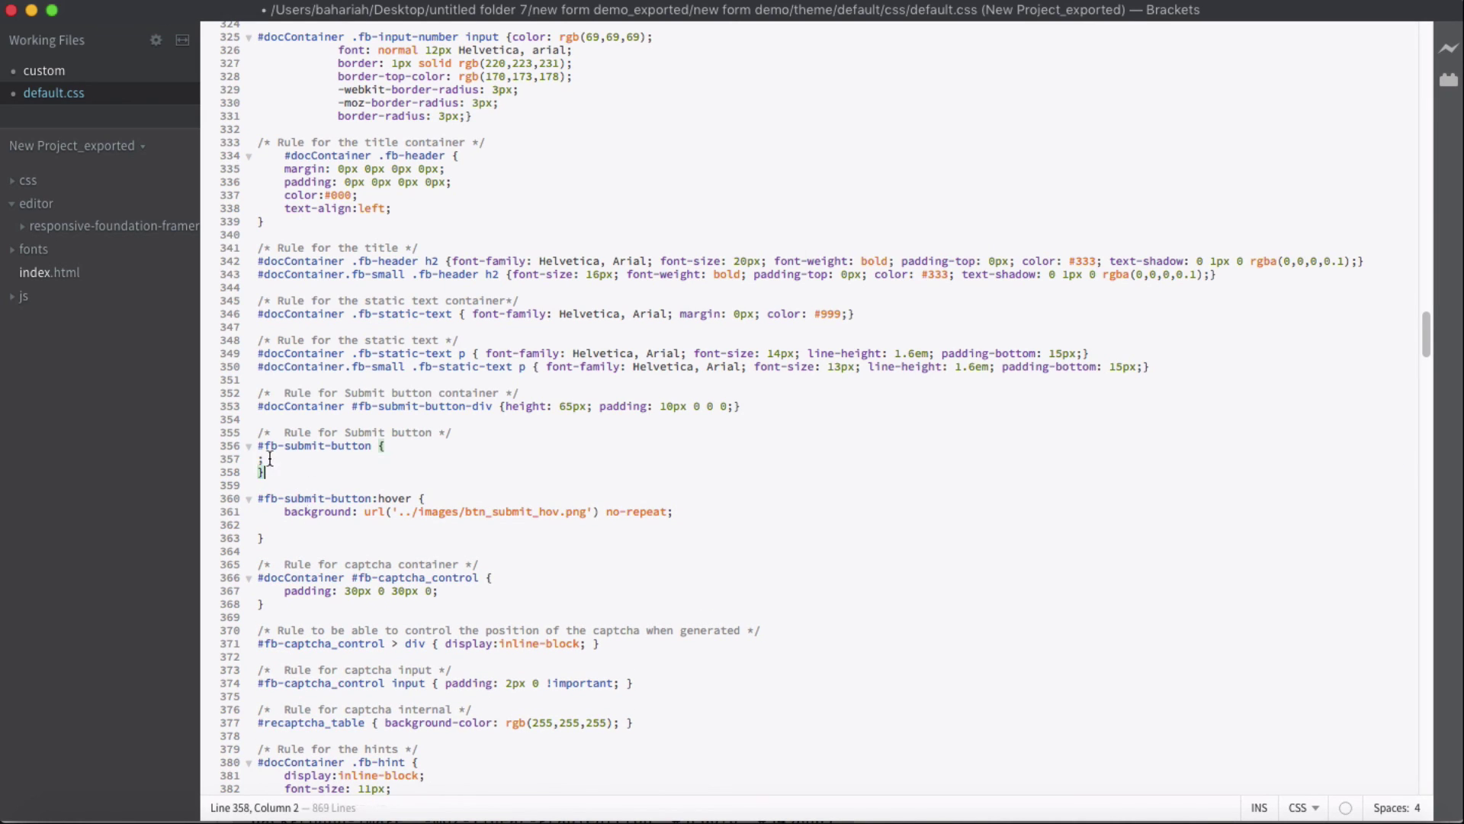
Step: Delete the btn_submit_hov.png background declaration from the #fb-submit-button:hover rule
{"action": "double_click", "coordinate": [449, 510]}
{"action": "triple_click", "coordinate": [448, 510]}
{"action": "key", "text": "BackSpace"}
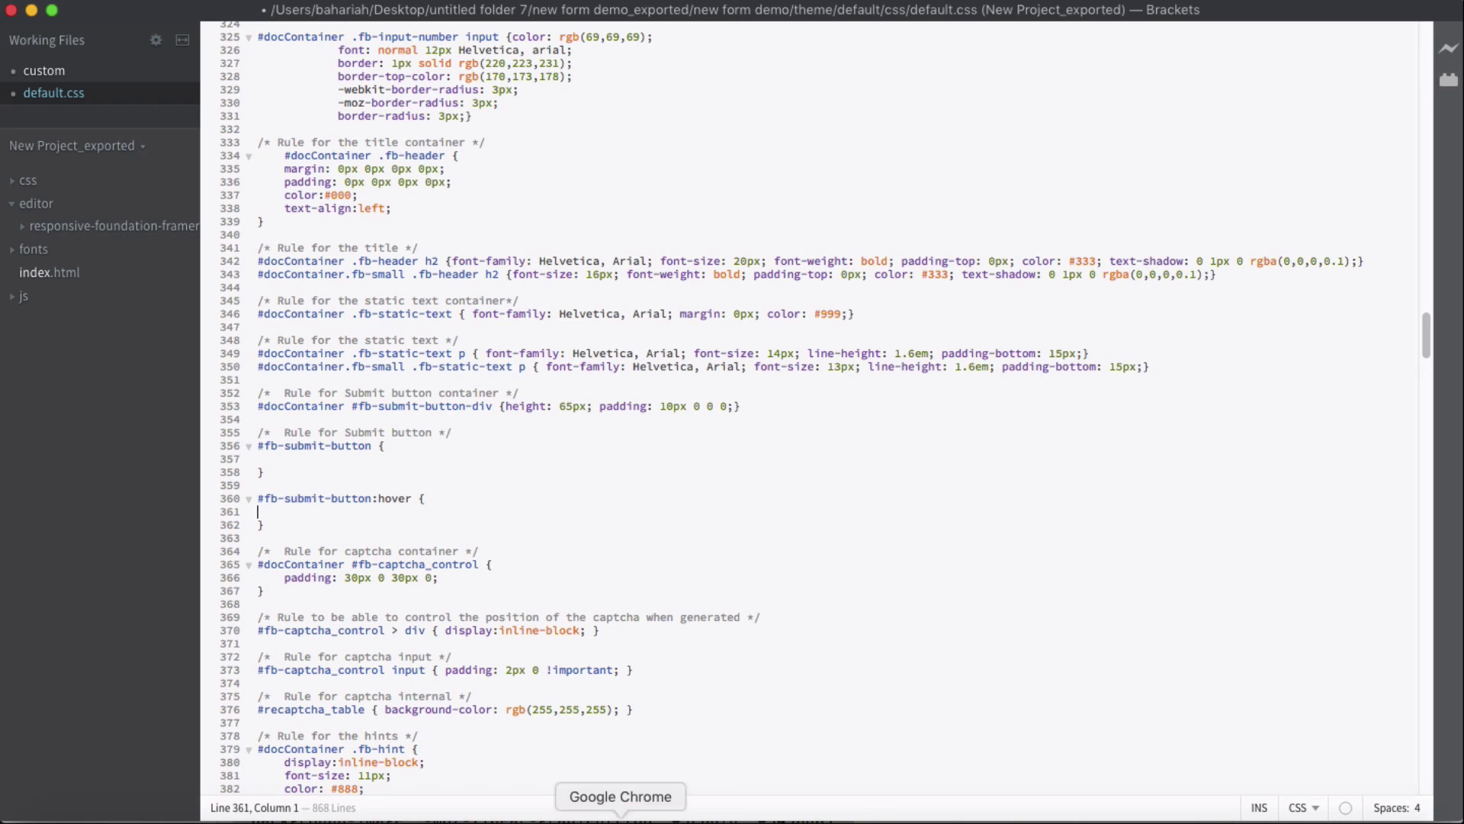
Step: Copy the .btn declarations from the CSS Button Generator page in Google Chrome and paste them inside the #fb-submit-button rule in Brackets
{"action": "left_click", "coordinate": [621, 816]}
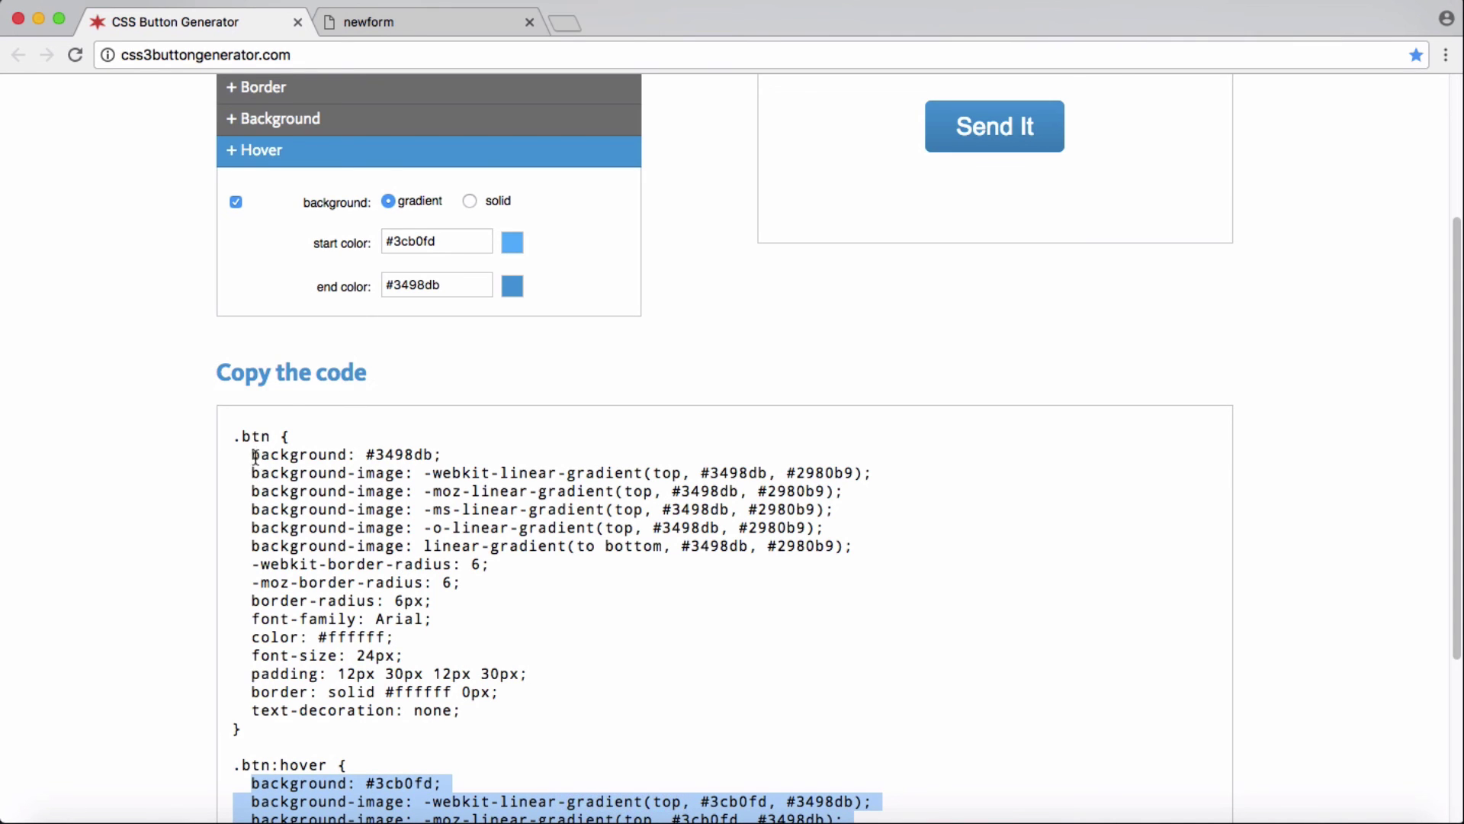
{"action": "left_click_drag", "start_coordinate": [252, 454], "coordinate": [523, 702]}
{"action": "key", "text": "super+c"}
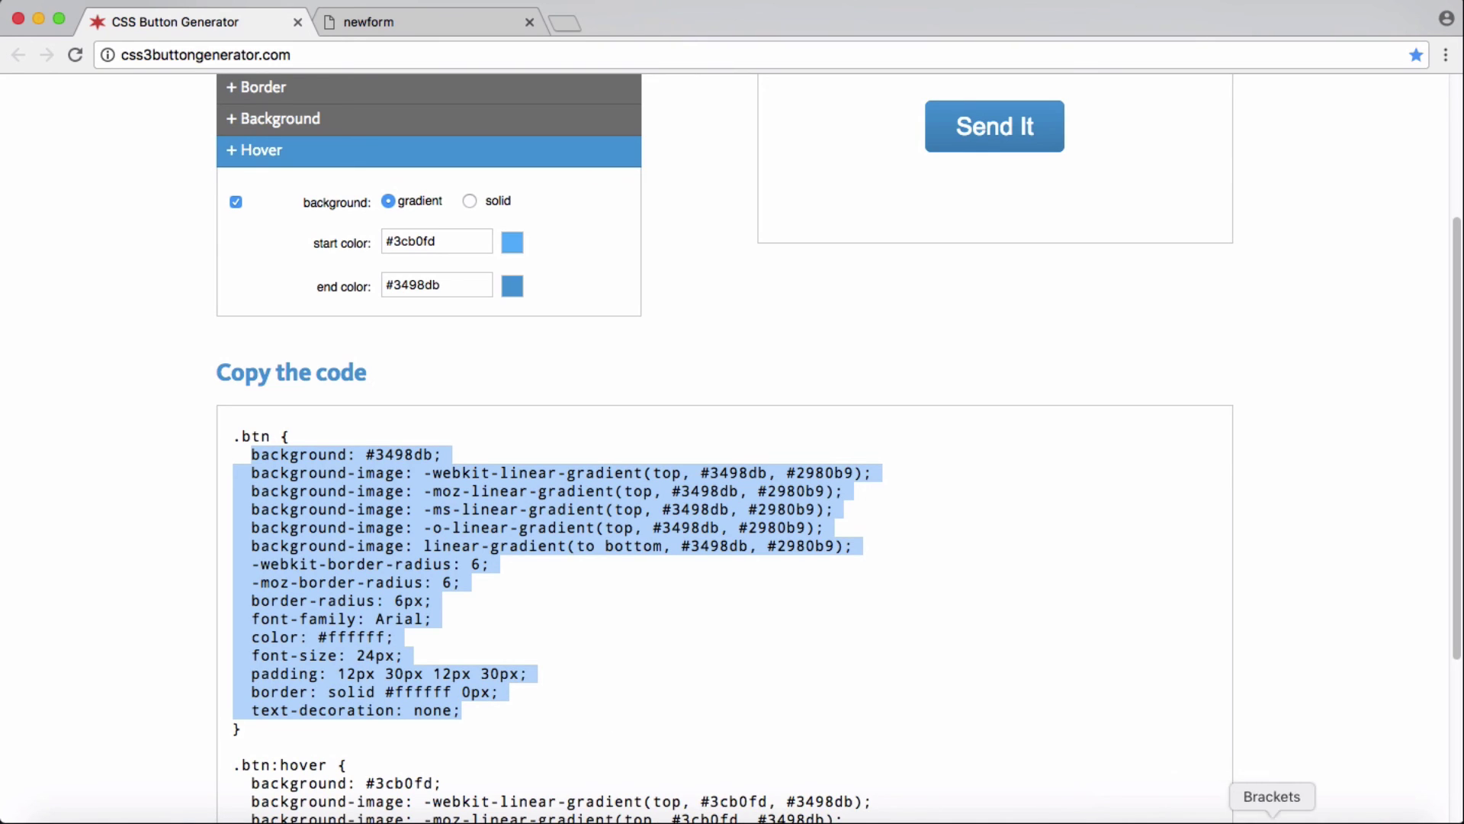
{"action": "left_click", "coordinate": [1275, 818]}
{"action": "left_click", "coordinate": [295, 458]}
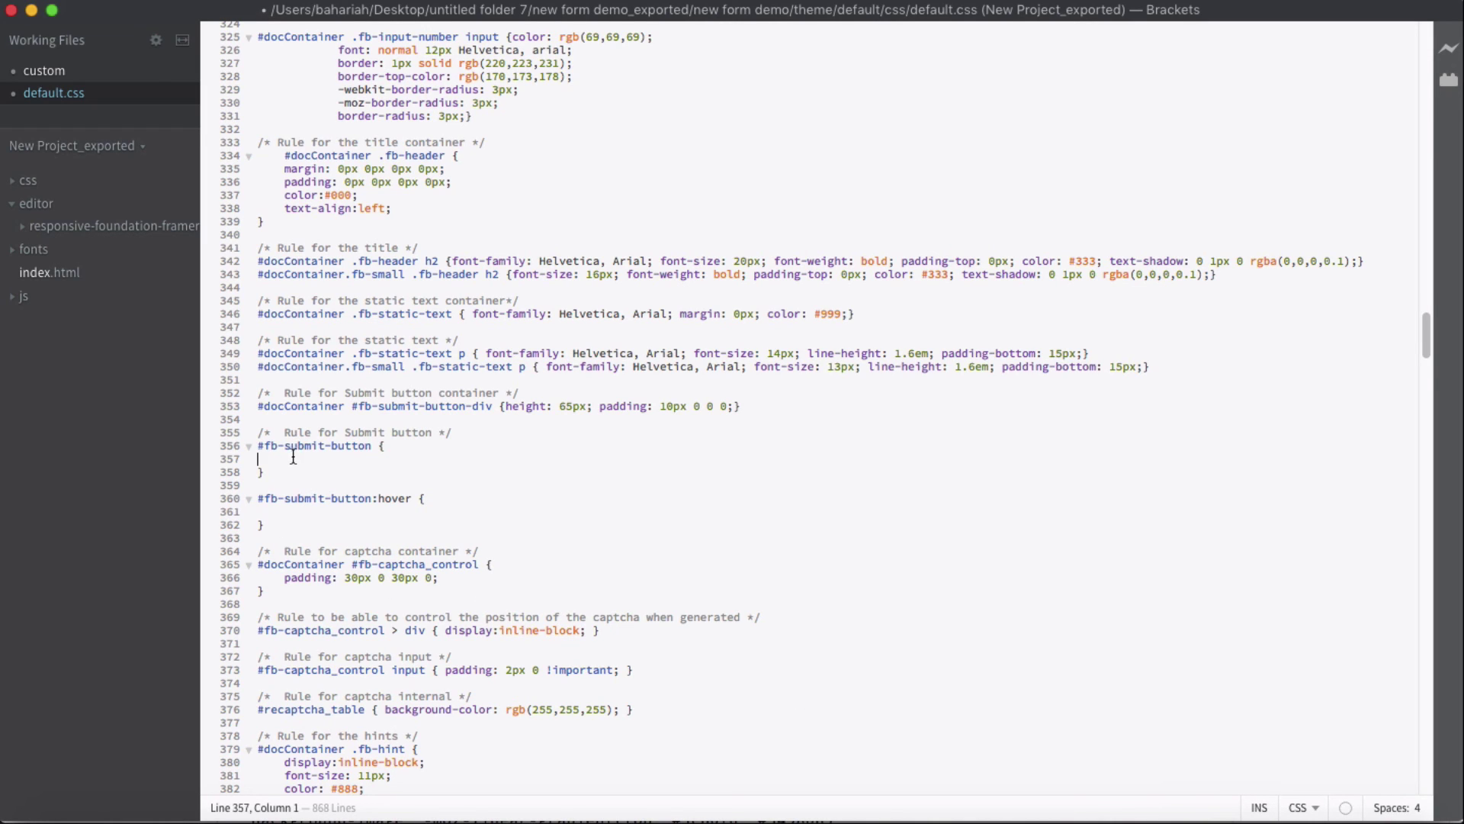
{"action": "key", "text": "super+v"}
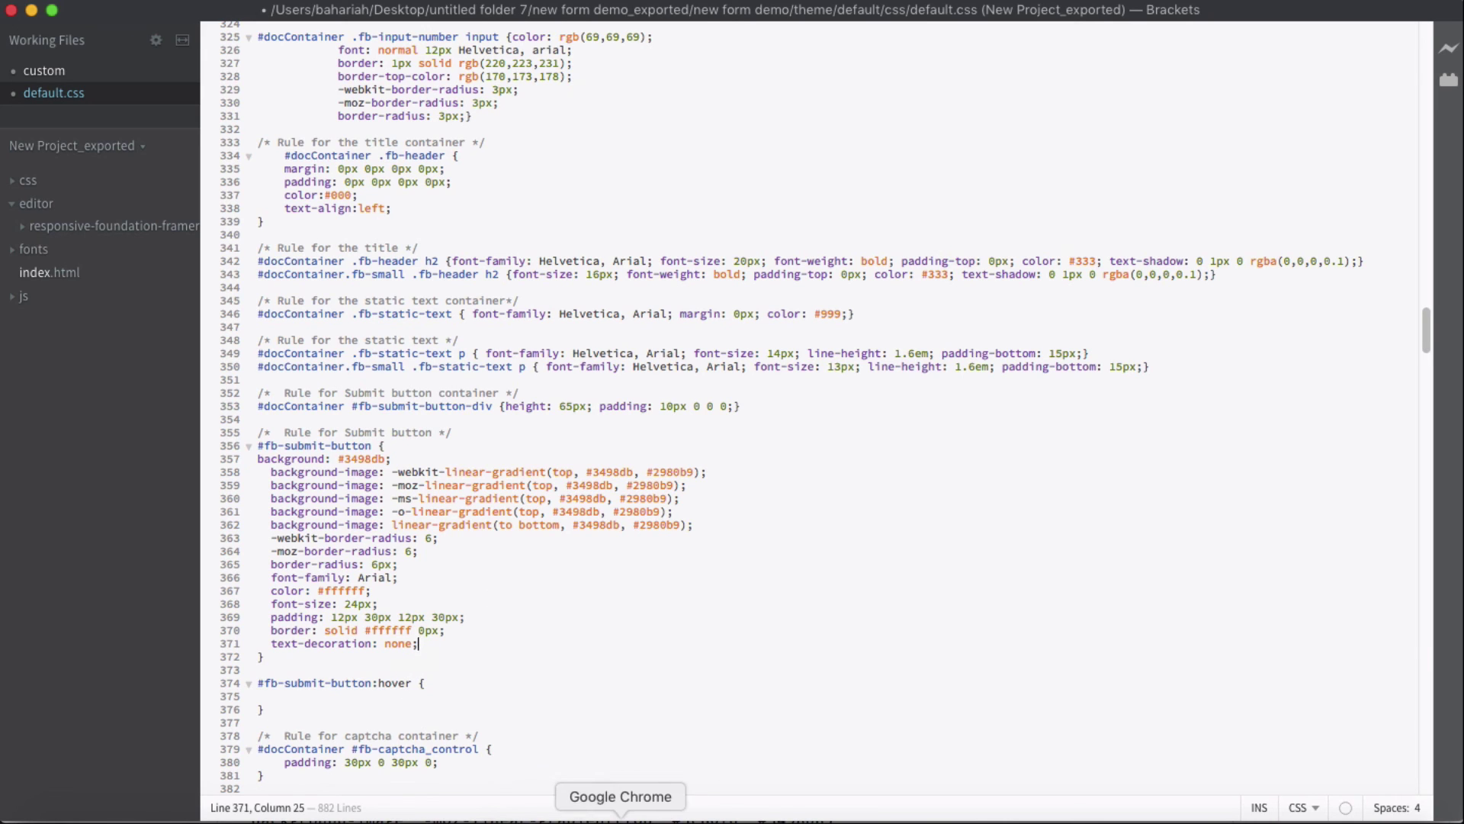
Step: Copy the generated .btn:hover declarations in Google Chrome and paste them inside the #fb-submit-button:hover rule in Brackets
{"action": "left_click", "coordinate": [656, 810]}
{"action": "scroll", "coordinate": [471, 660], "scroll_direction": "down", "scroll_amount": 5}
{"action": "left_click_drag", "start_coordinate": [253, 565], "coordinate": [470, 678]}
{"action": "key", "text": "super+c"}
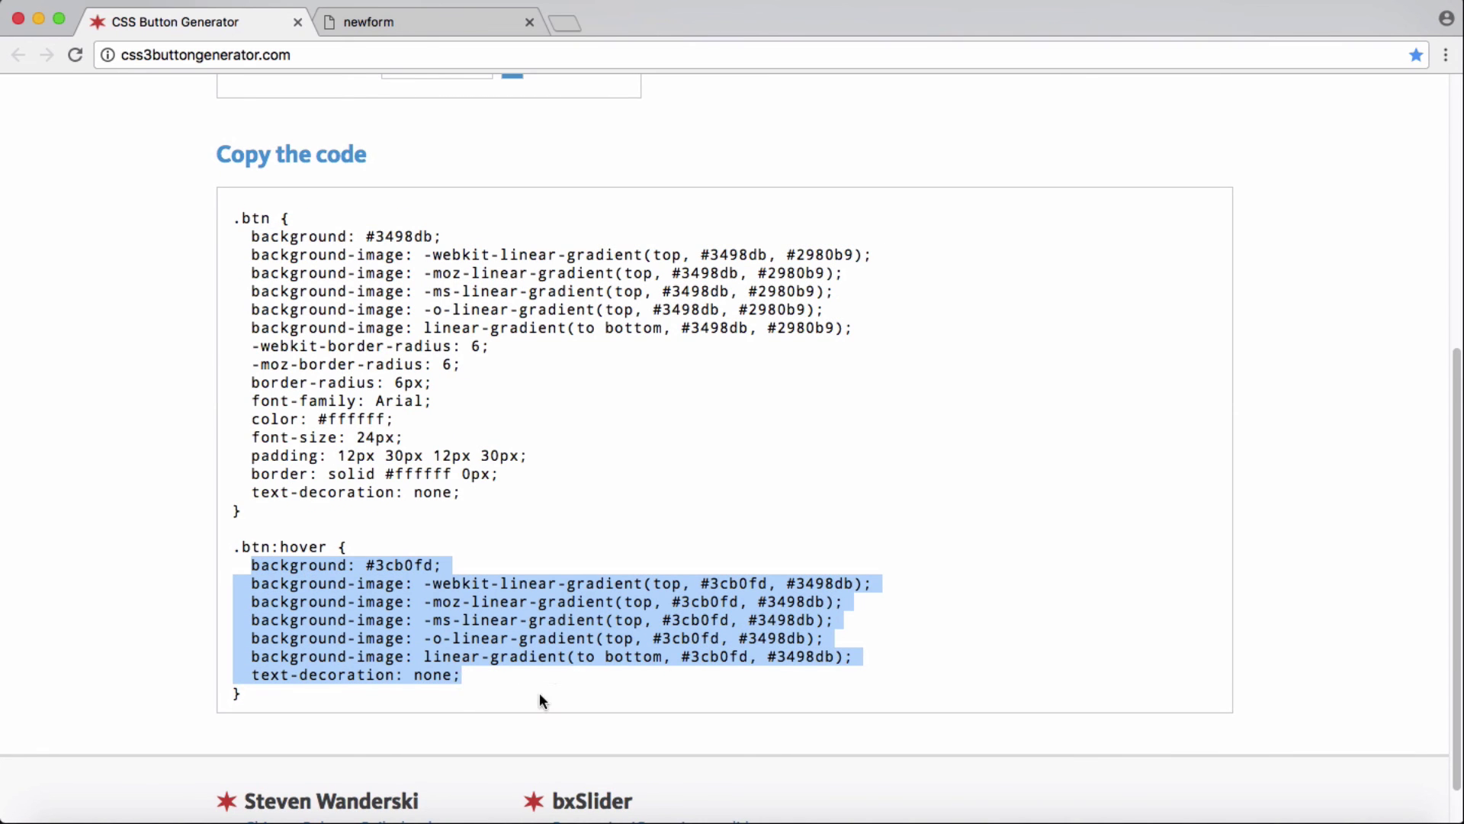
{"action": "left_click", "coordinate": [1272, 817]}
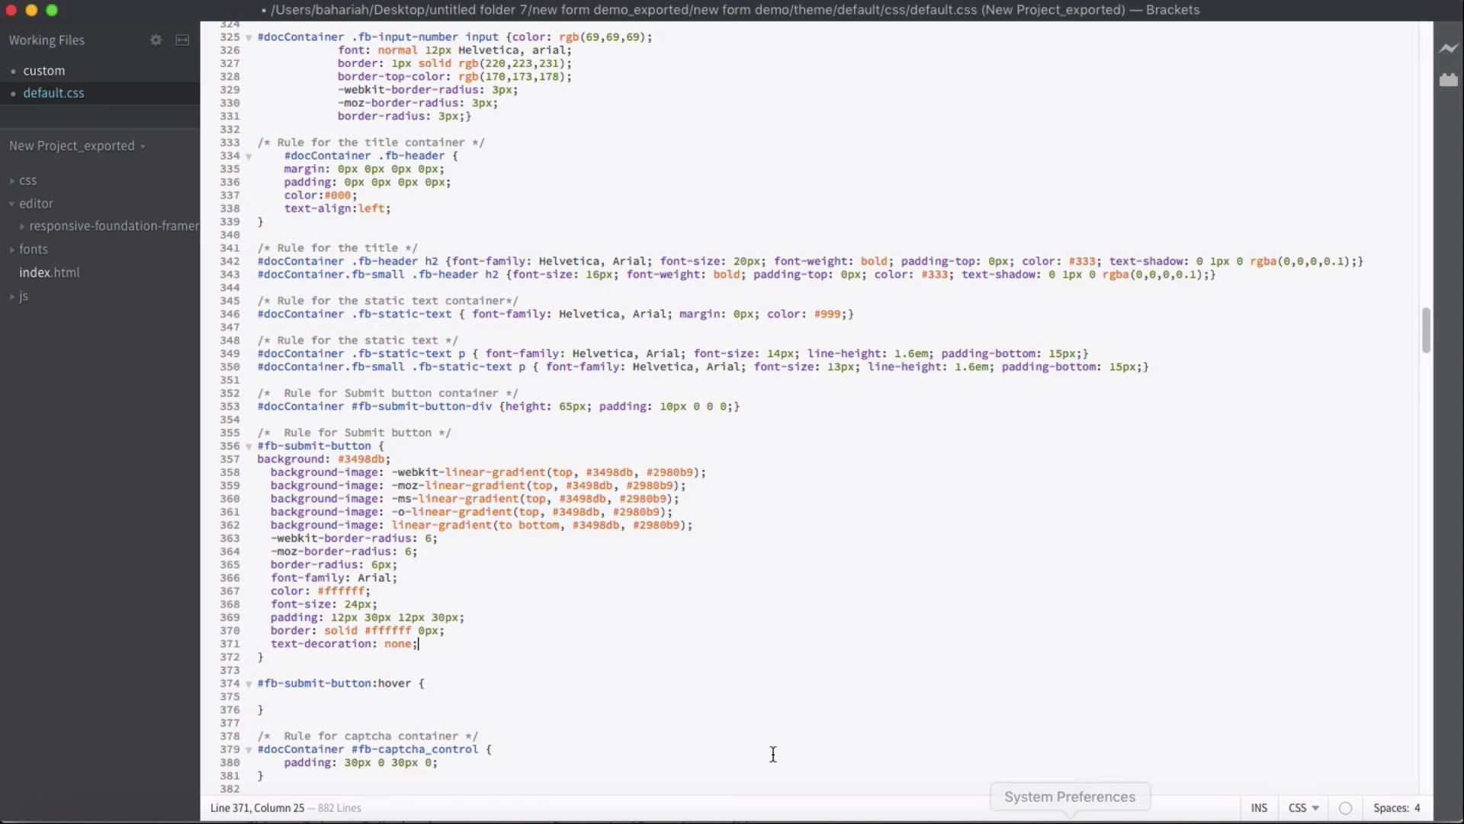
{"action": "left_click", "coordinate": [290, 694]}
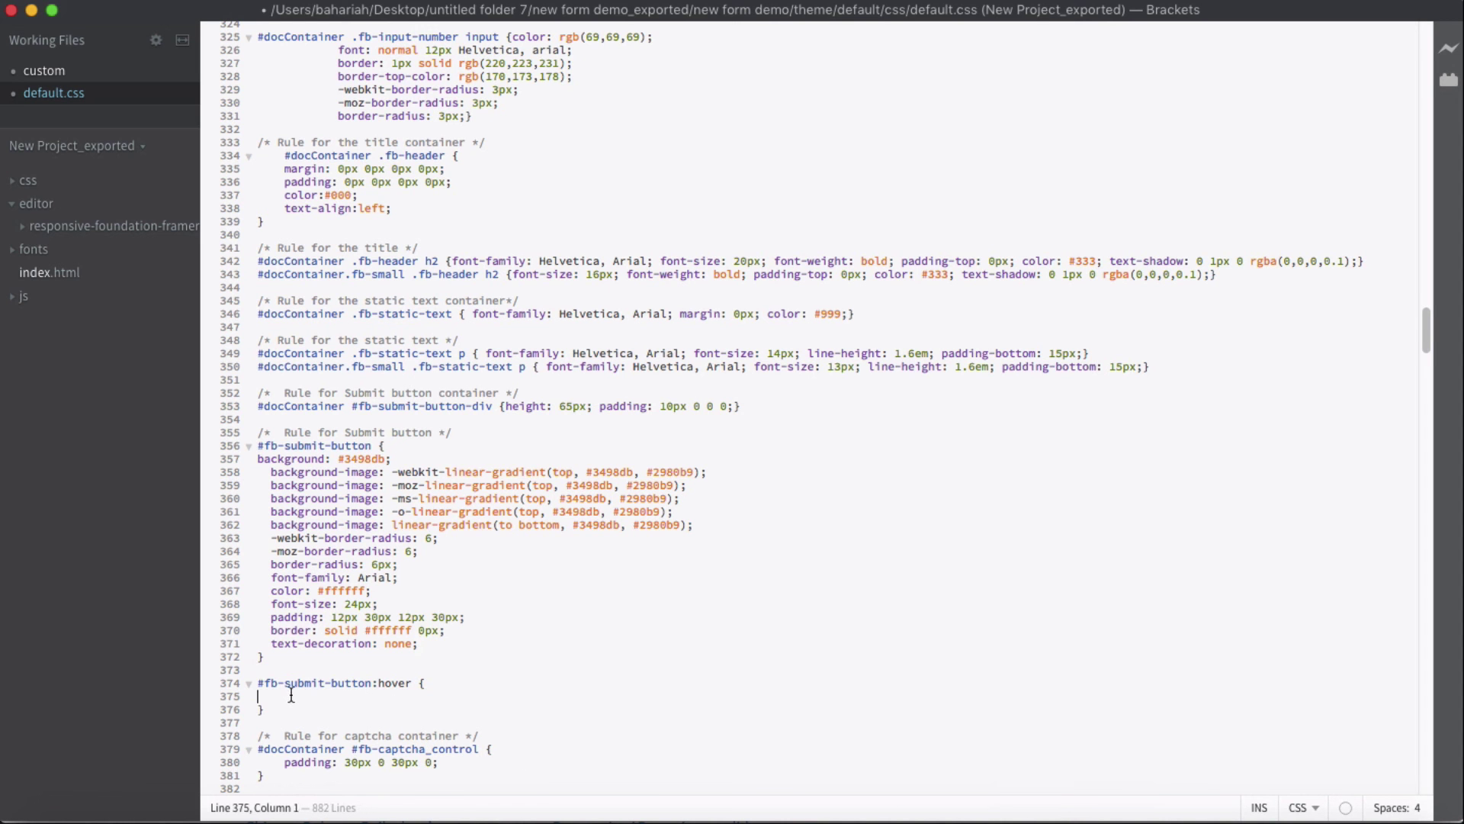
{"action": "key", "text": "super+v"}
Step: Copy the commented submit button rule and its hover rule, then paste them before the HTML element's closing style tag in Web Form Builder
{"action": "scroll", "coordinate": [630, 673], "scroll_direction": "down", "scroll_amount": 2}
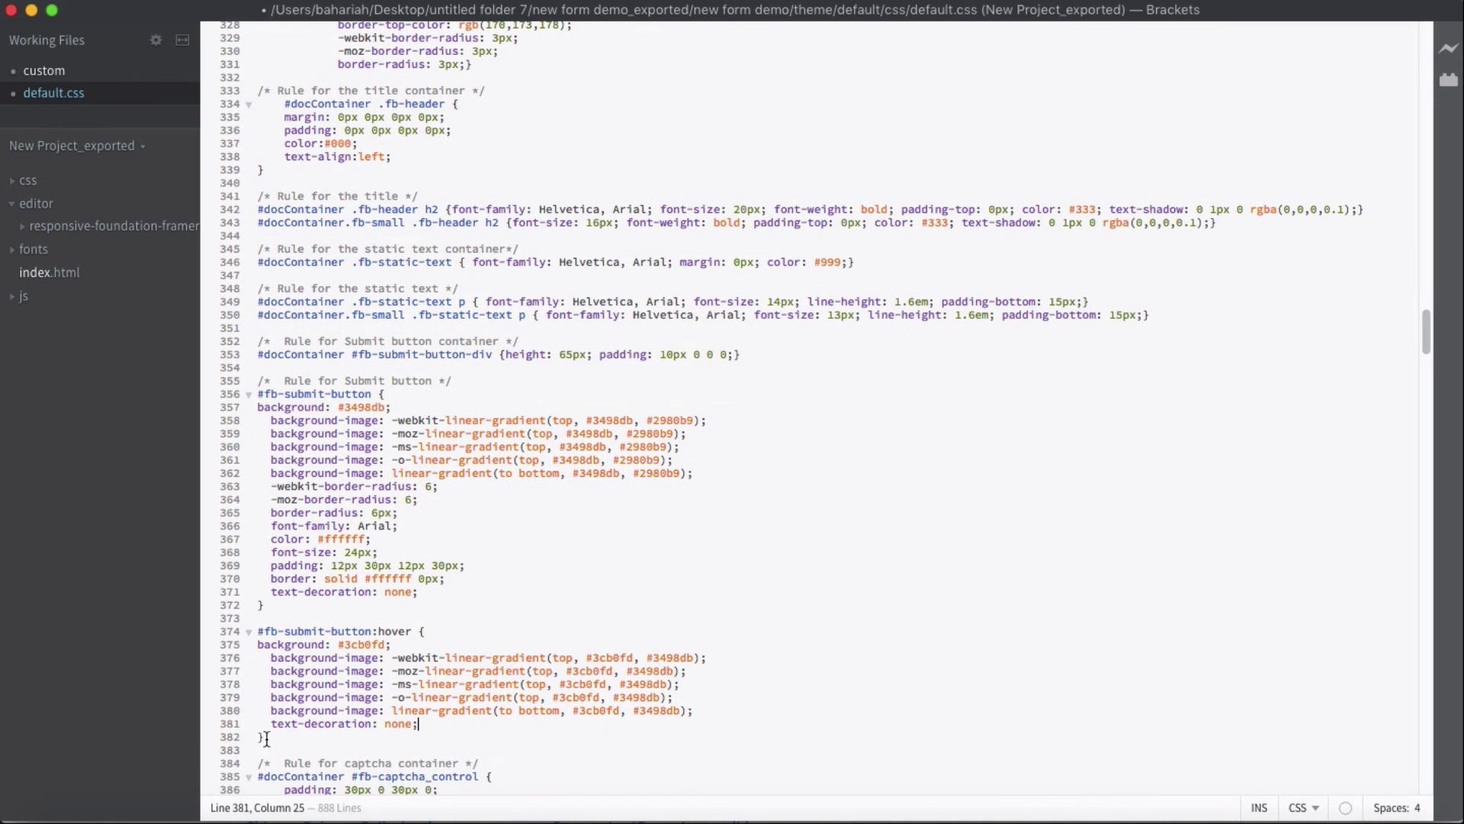
{"action": "left_click_drag", "start_coordinate": [266, 736], "coordinate": [235, 377]}
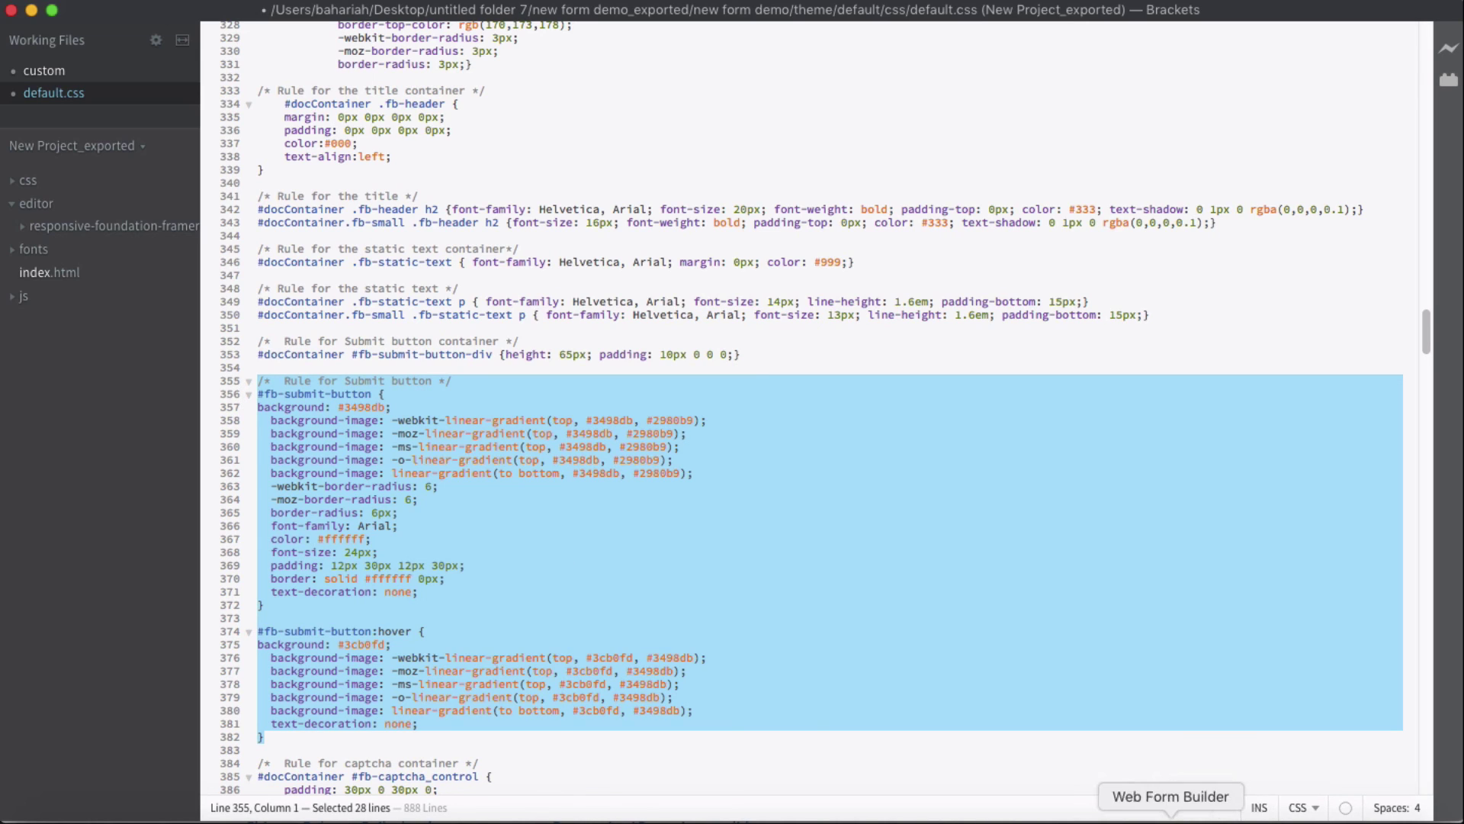
{"action": "left_click", "coordinate": [1170, 819]}
{"action": "left_click", "coordinate": [1187, 395]}
{"action": "key", "text": "Return"}
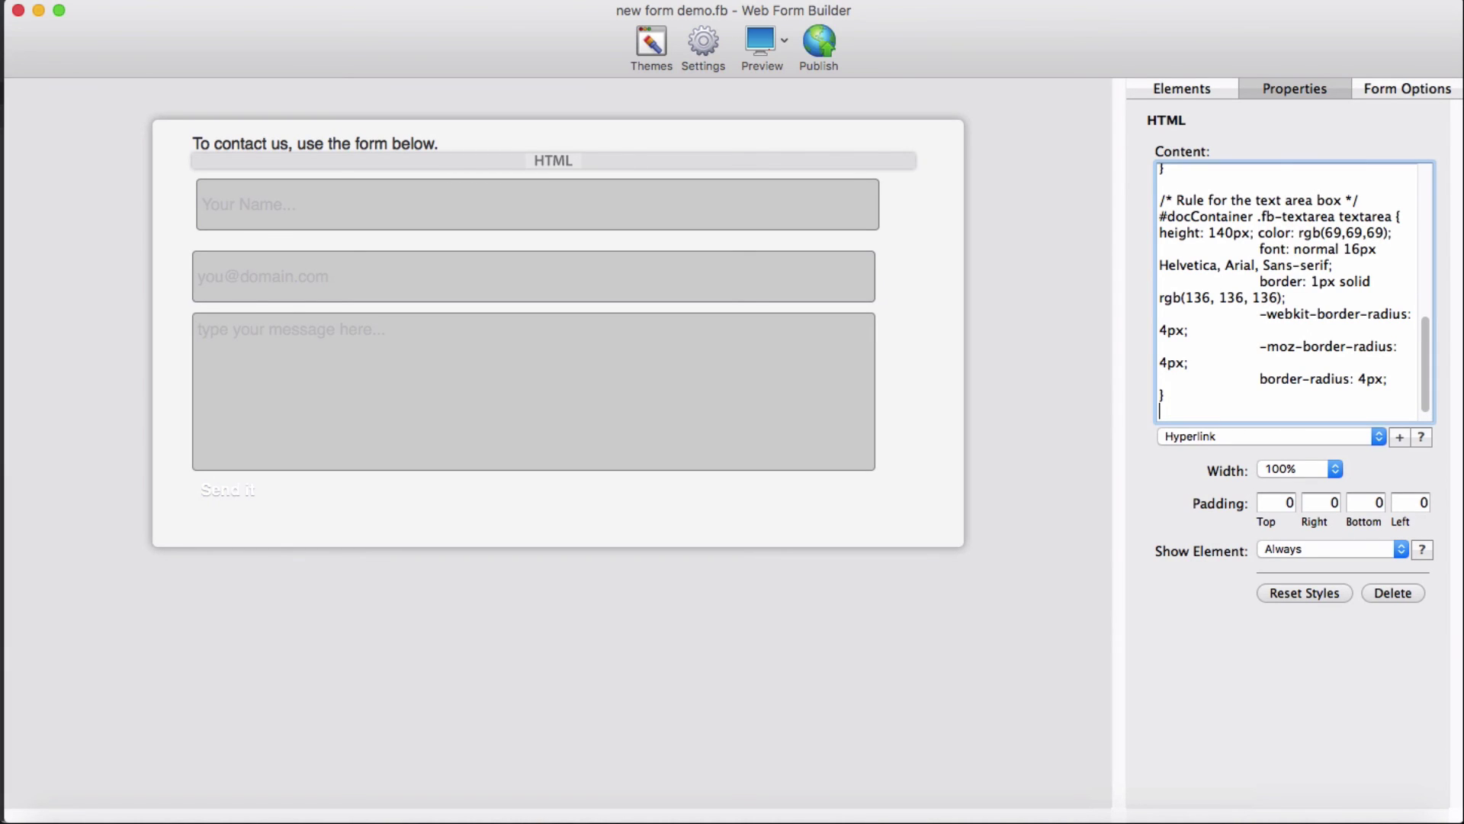
{"action": "key", "text": "Return"}
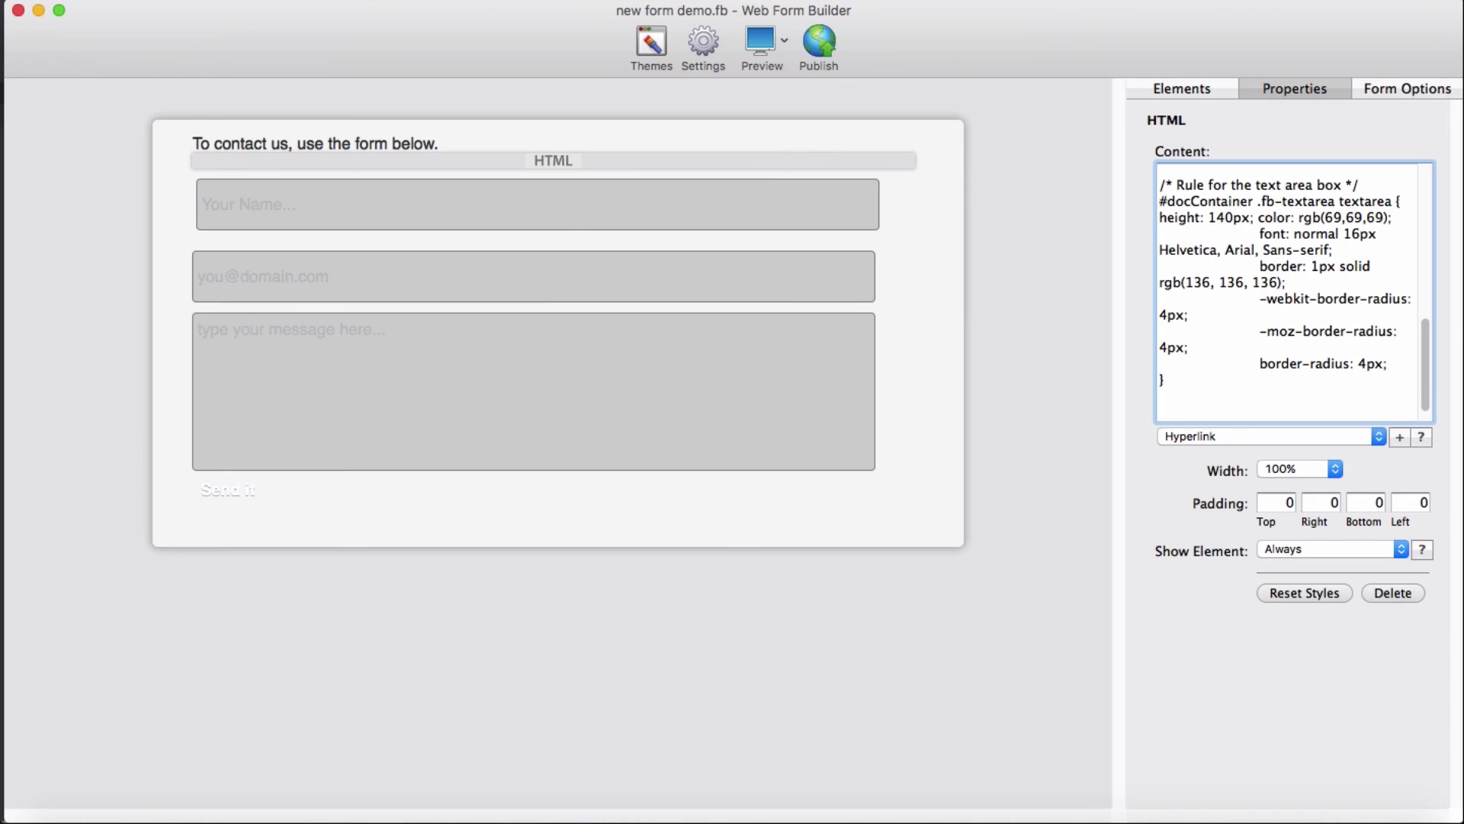
{"action": "type", "text": "#fb-submit-button:hover { background: #3cb0fd;   background-image: -webkit-linear-gradient(top, #3cb0fd, #3498db);   background-image: -moz-linear-gradient(top, #3cb0fd, #3498db);   background-image: -ms-linear-gradient(top, #3cb0fd, #3498db);   background-image: -o-linear-gradient(top, #3cb0fd, #3498db);   background-image: linear-gradient(to bottom, #3cb0fd, #3498db);   text-decoration: none; }"}
{"action": "left_click", "coordinate": [977, 601]}
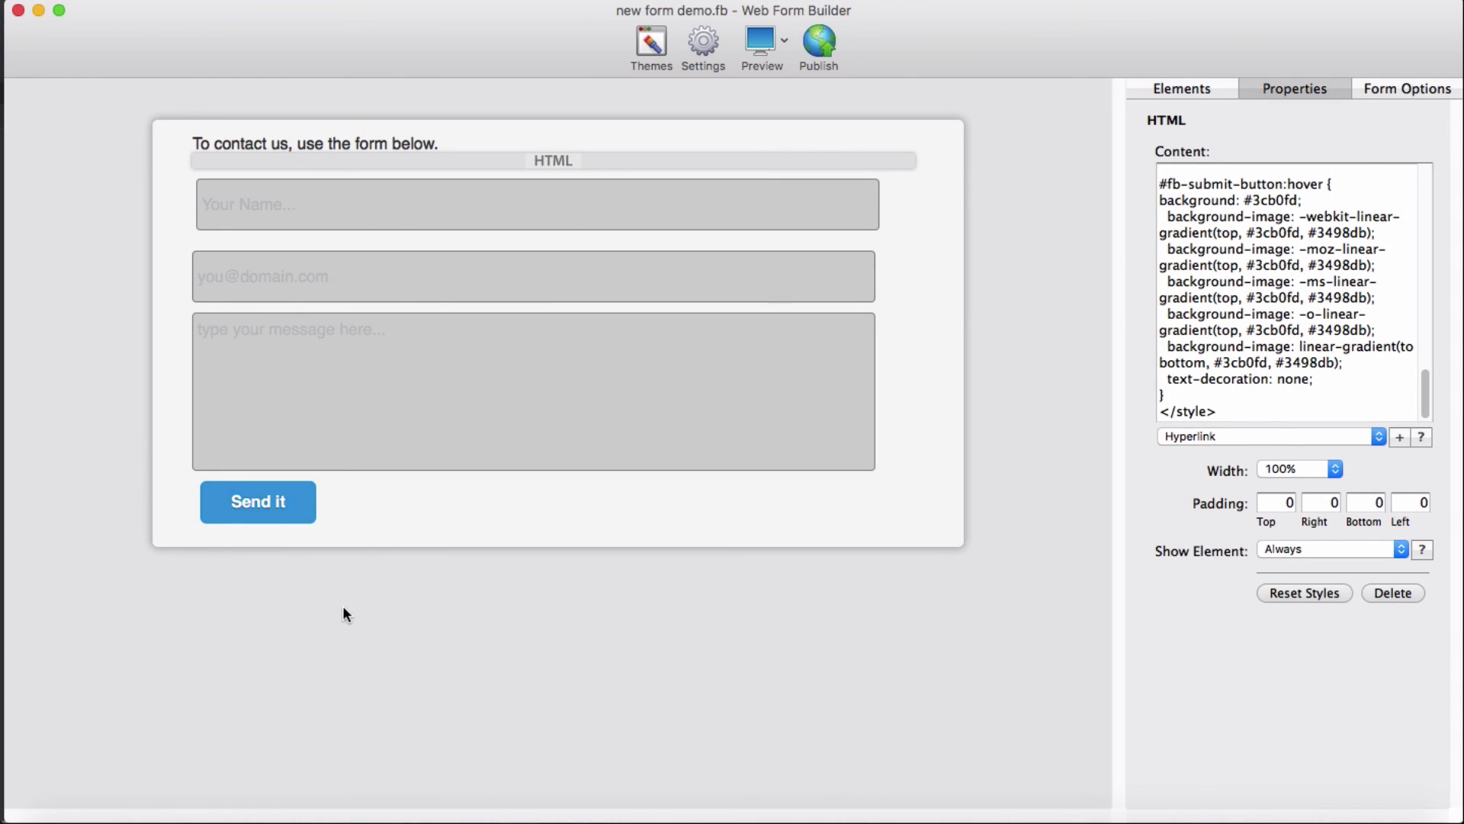
Step: Preview the restyled contact form in Google Chrome
{"action": "left_click", "coordinate": [780, 44]}
{"action": "left_click", "coordinate": [830, 88]}
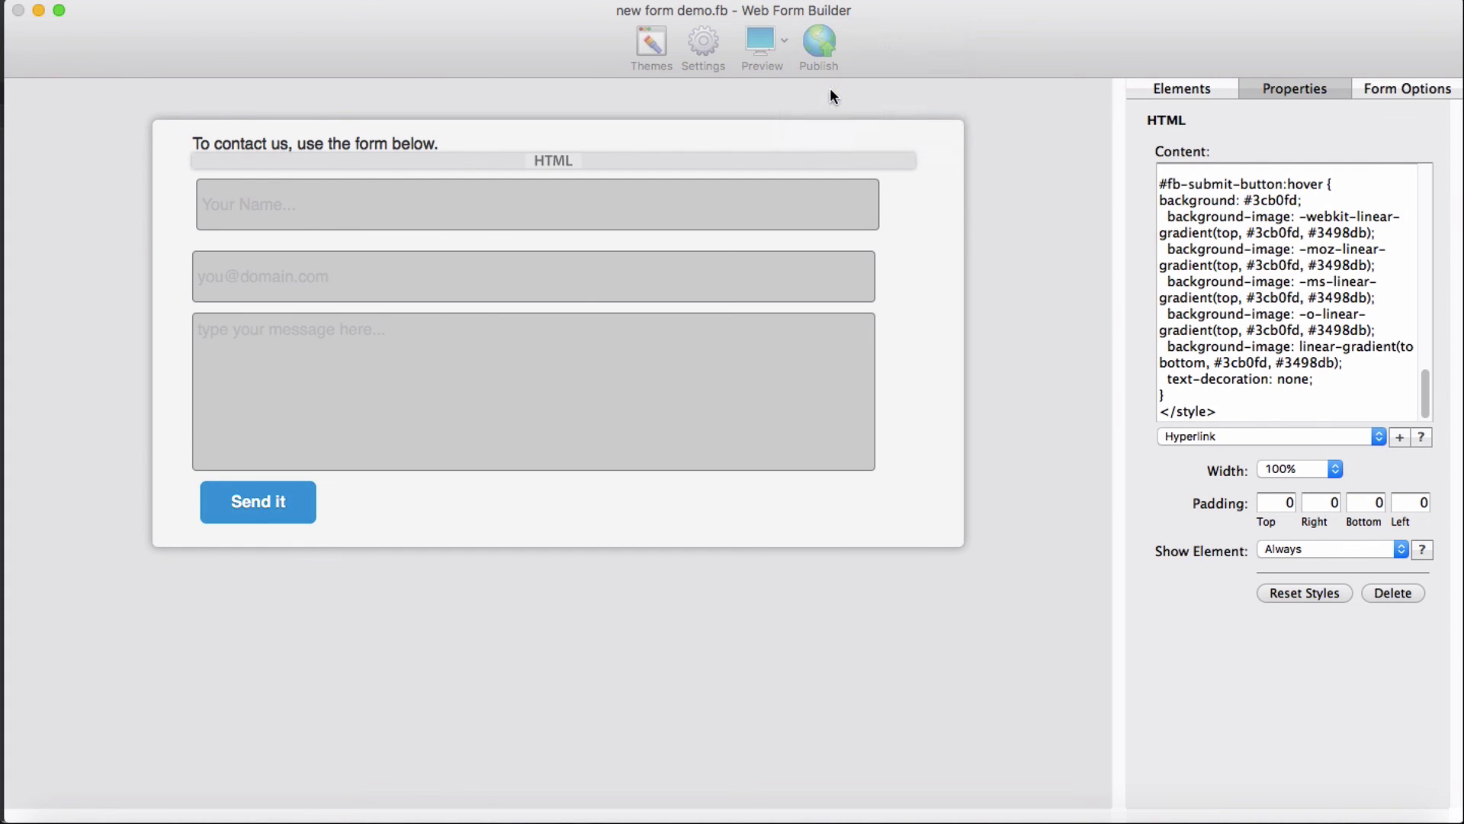
{"action": "left_click", "coordinate": [914, 206]}
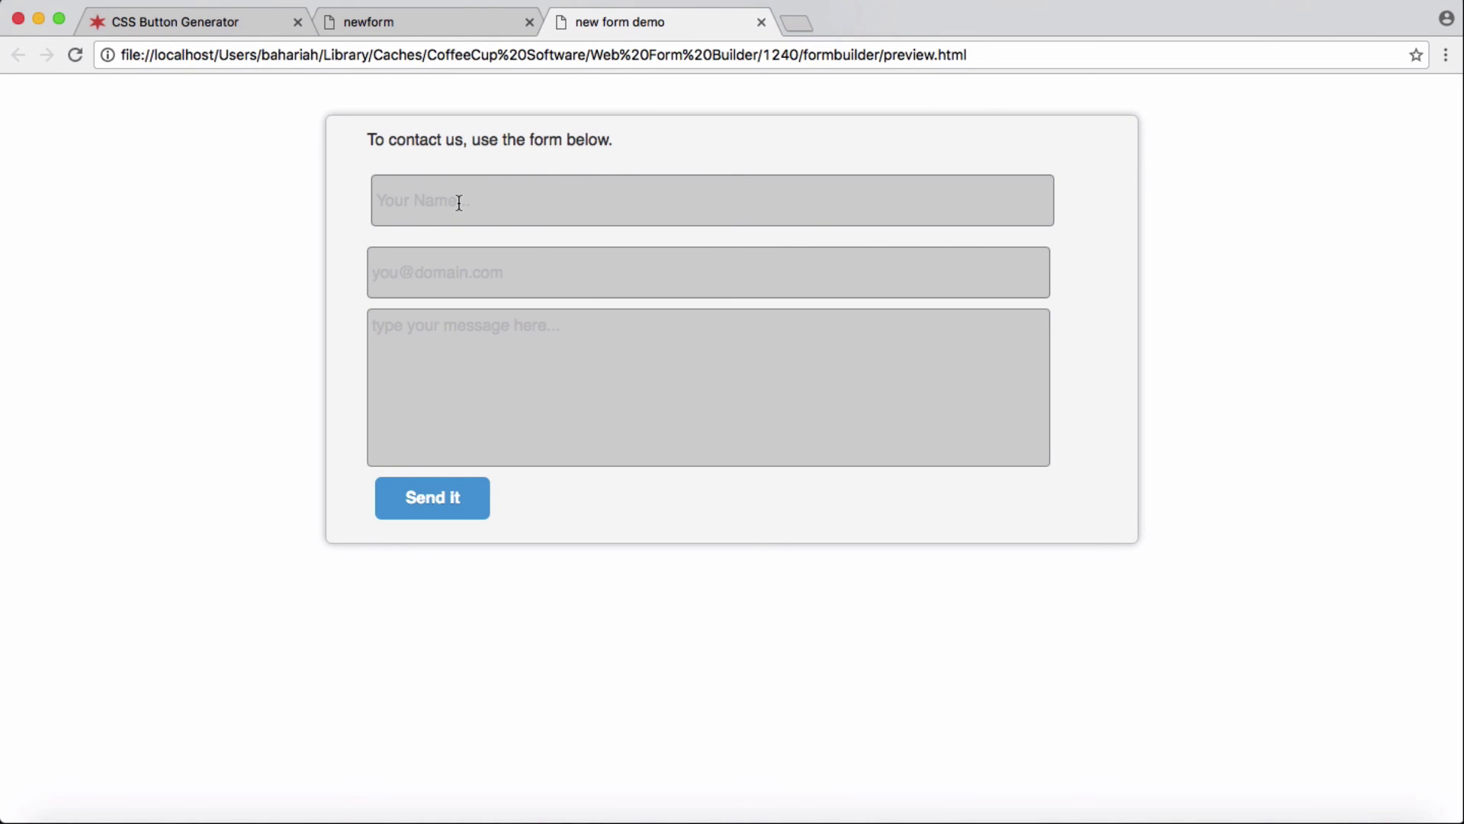
Step: Check the name, email and message fields' focus appearance and the Send It button's hover style in the preview
{"action": "left_click", "coordinate": [433, 203]}
{"action": "left_click", "coordinate": [468, 354]}
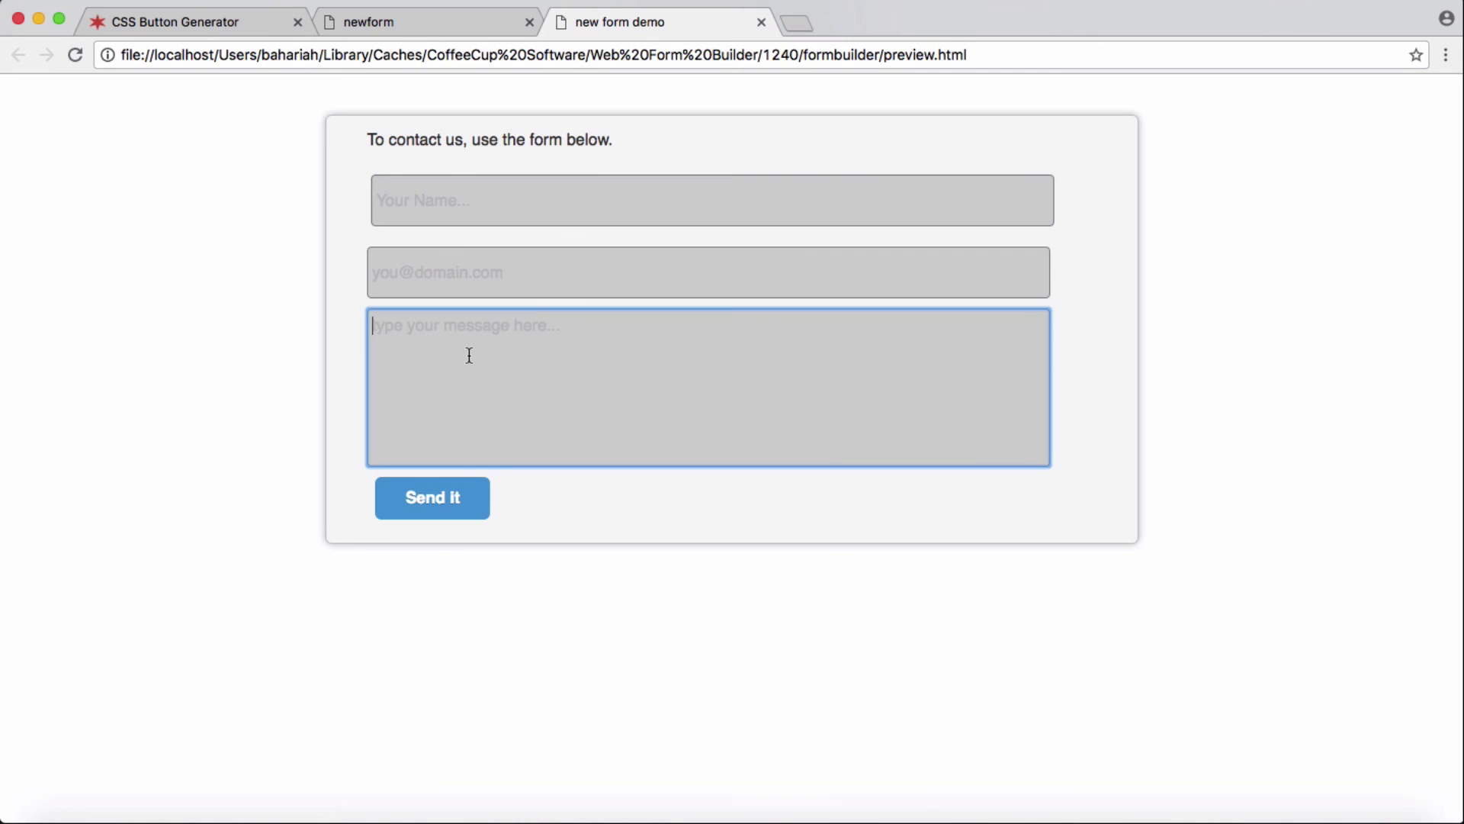
{"action": "left_click", "coordinate": [441, 196]}
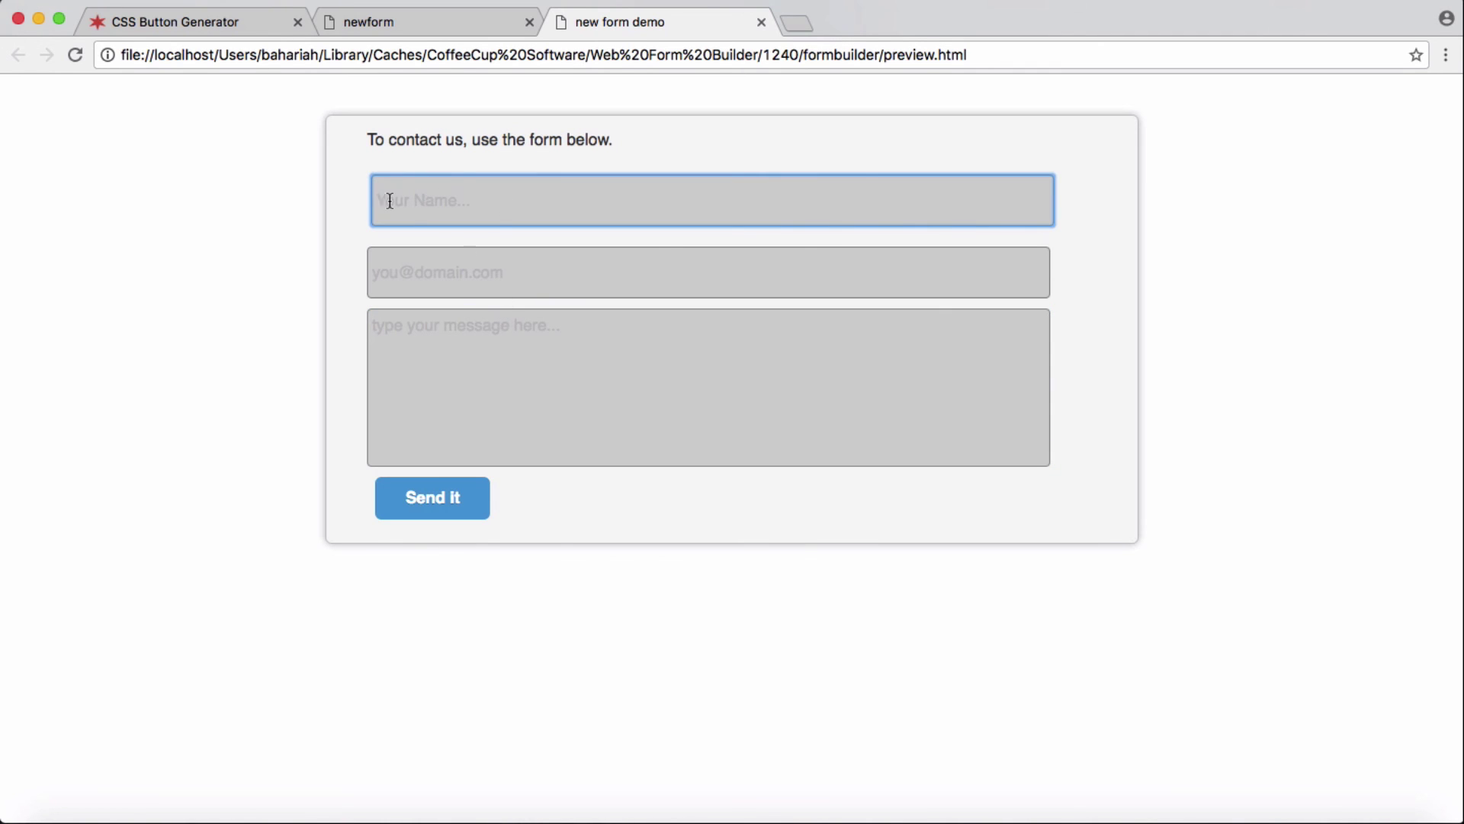
{"action": "left_click", "coordinate": [494, 278]}
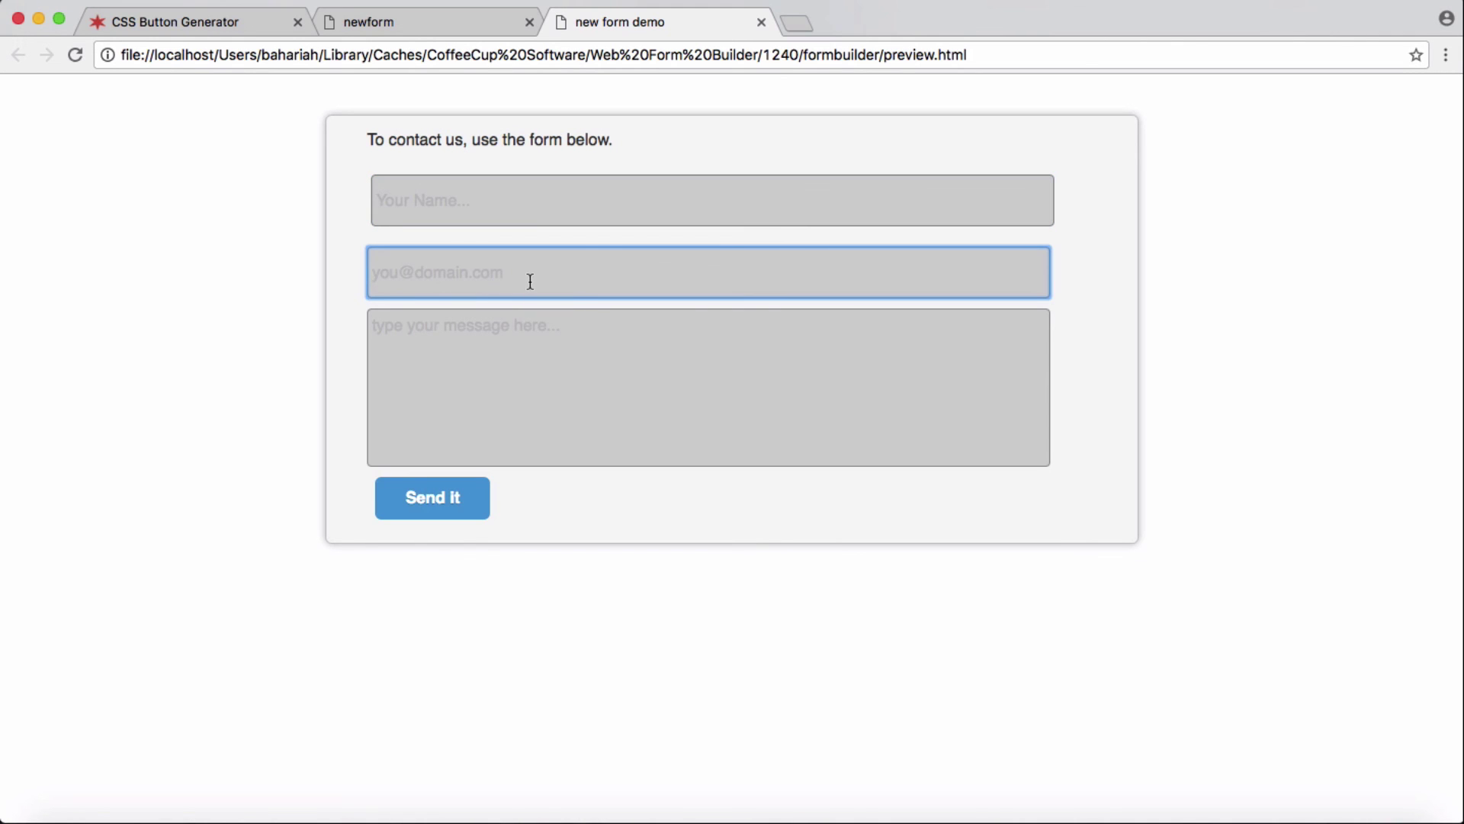
{"action": "left_click", "coordinate": [530, 363]}
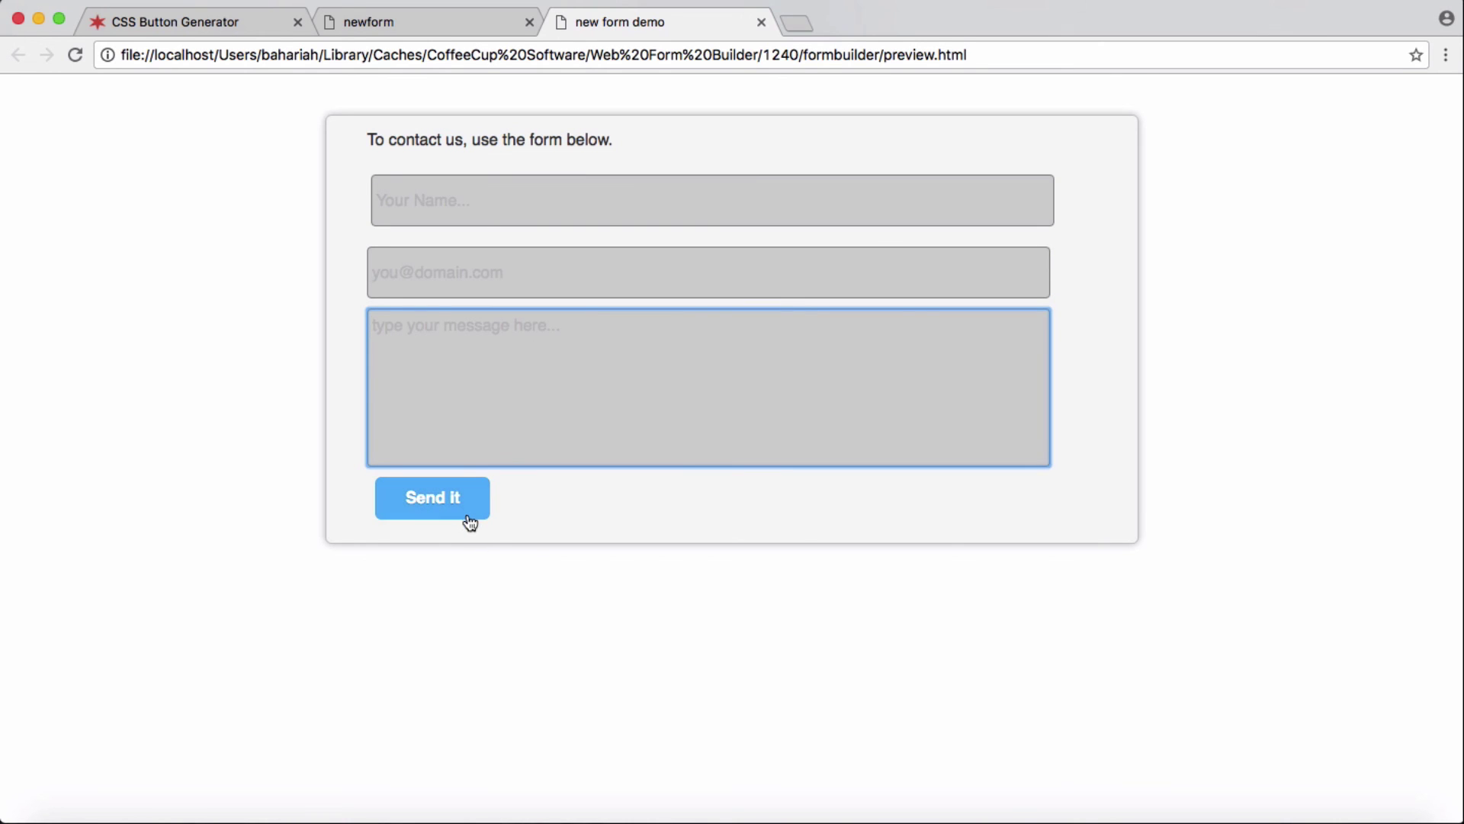